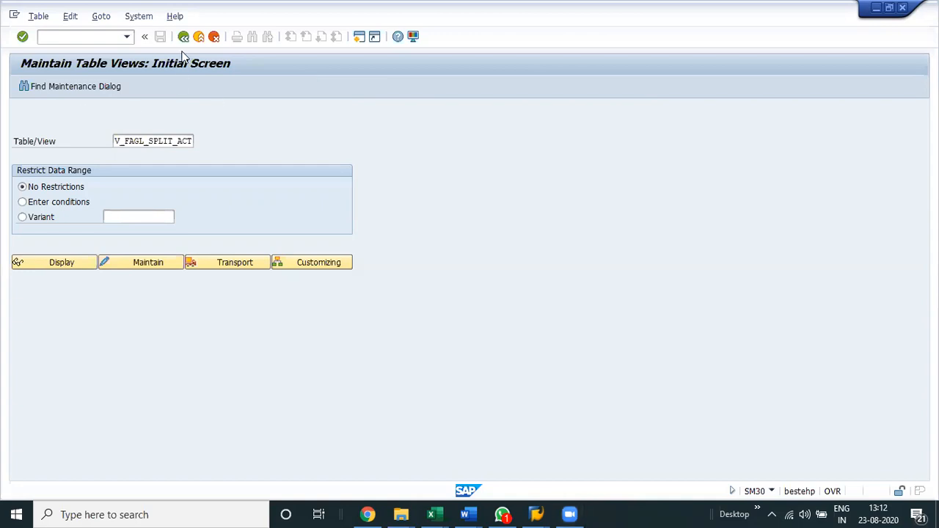
Leave the SAP table view maintenance screen and switch to the Excel workbook containing the Reports & Tables notes.
{"action": "left_click", "coordinate": [199, 37]}
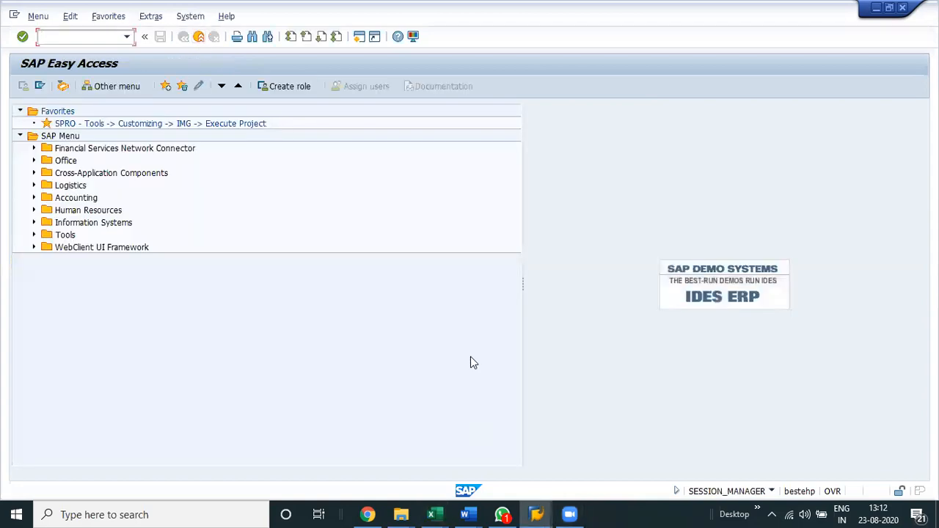
{"action": "mouse_move", "coordinate": [433, 514]}
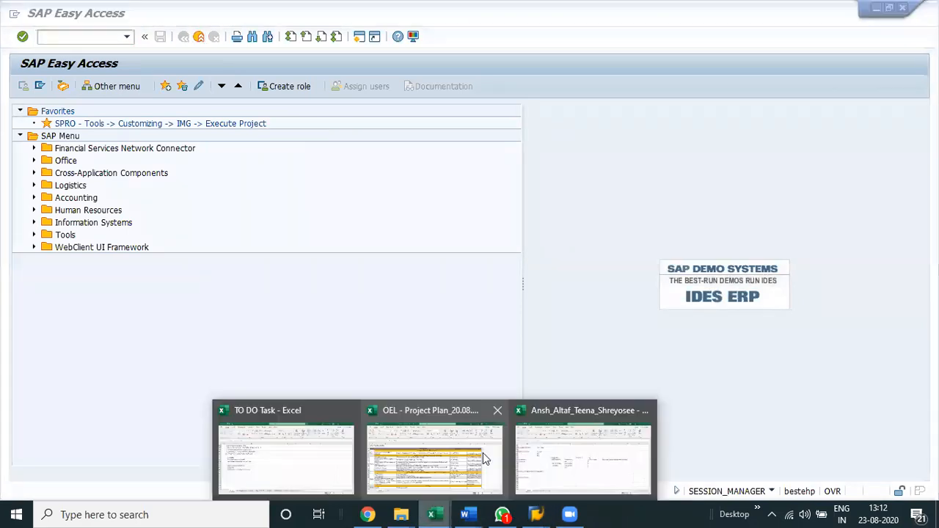
{"action": "left_click", "coordinate": [569, 449]}
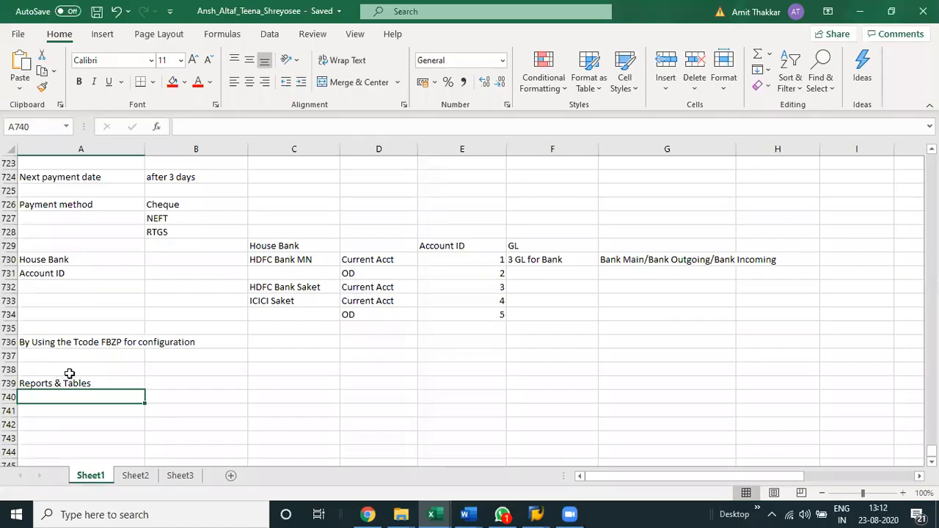
Enter the transaction code FB03 in cell A741, two rows below the Reports & Tables heading.
{"action": "left_click", "coordinate": [69, 371]}
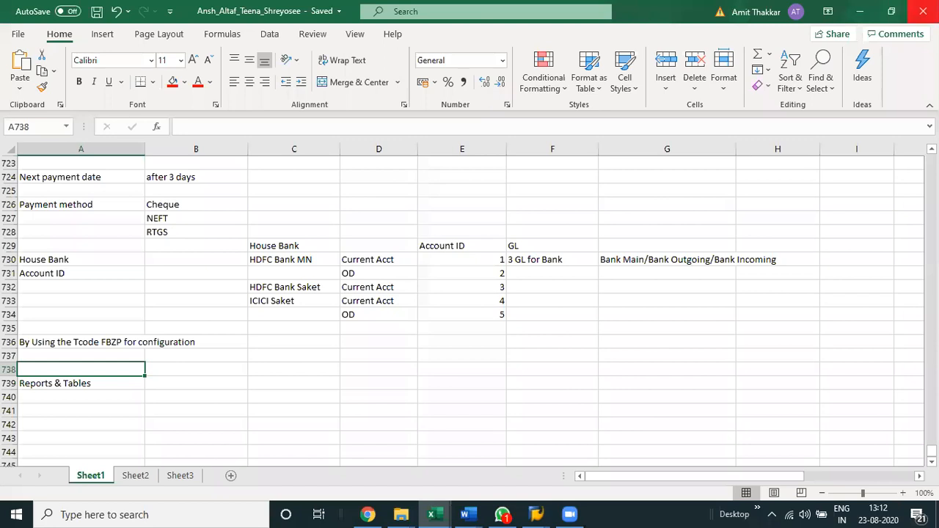
{"action": "key", "text": "Down"}
{"action": "key", "text": "Down"}
{"action": "key", "text": "Down"}
{"action": "key", "text": "Down"}
{"action": "key", "text": "Down"}
{"action": "key", "text": "Down"}
{"action": "key", "text": "Down"}
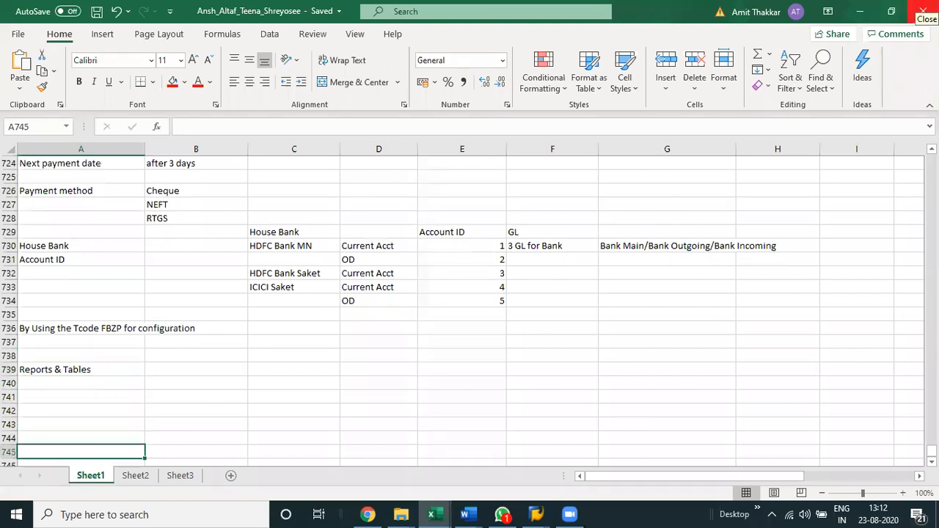
{"action": "key", "text": "Down"}
{"action": "key", "text": "Down"}
{"action": "key", "text": "Down"}
{"action": "key", "text": "Up"}
{"action": "key", "text": "Up"}
{"action": "key", "text": "Up"}
{"action": "key", "text": "Up"}
{"action": "key", "text": "Up"}
{"action": "key", "text": "Up"}
{"action": "key", "text": "Up"}
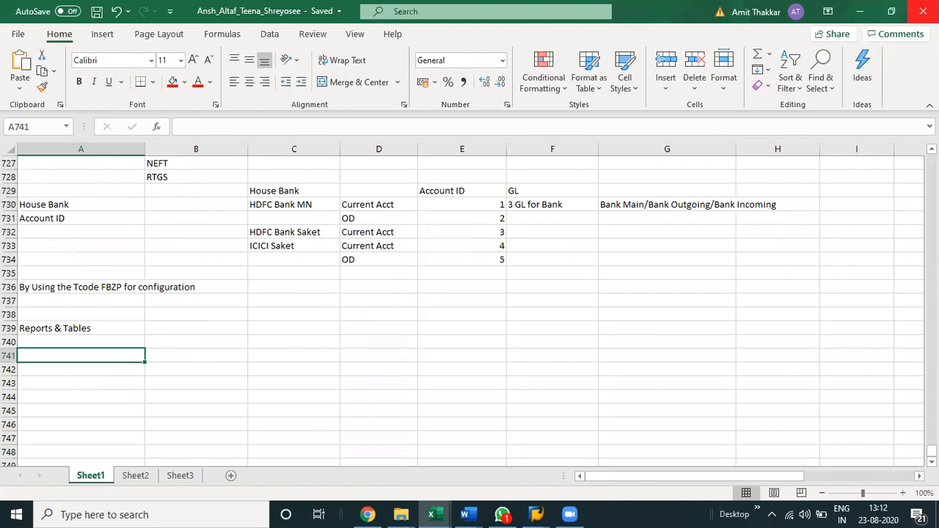
{"action": "key", "text": "Up"}
{"action": "key", "text": "Up"}
{"action": "key", "text": "Down"}
{"action": "key", "text": "Down"}
{"action": "key", "text": "Down"}
{"action": "key", "text": "Up"}
{"action": "key", "text": "Up"}
{"action": "key", "text": "Down"}
{"action": "type", "text": "FB"}
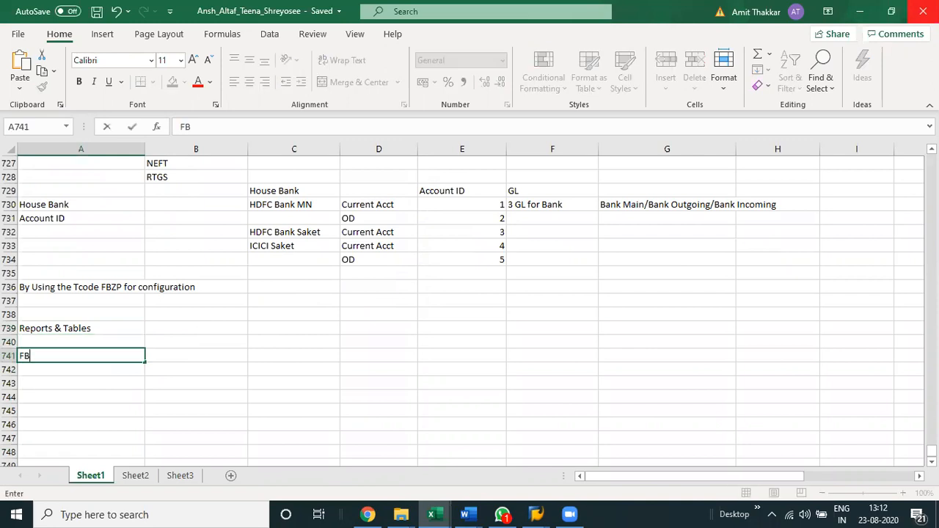
{"action": "key", "text": "BackSpace"}
{"action": "key", "text": "BackSpace"}
{"action": "type", "text": "FB03"}
{"action": "key", "text": "Return"}
Add the transaction codes FBL1N in A742 and FBL5N in A743.
{"action": "type", "text": "FBl"}
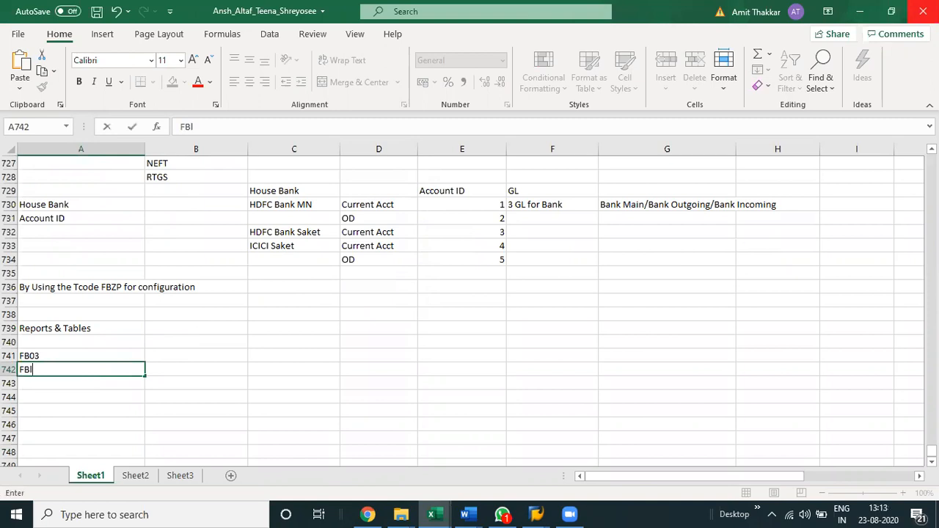
{"action": "key", "text": "BackSpace"}
{"action": "type", "text": "L1N"}
{"action": "key", "text": "Return"}
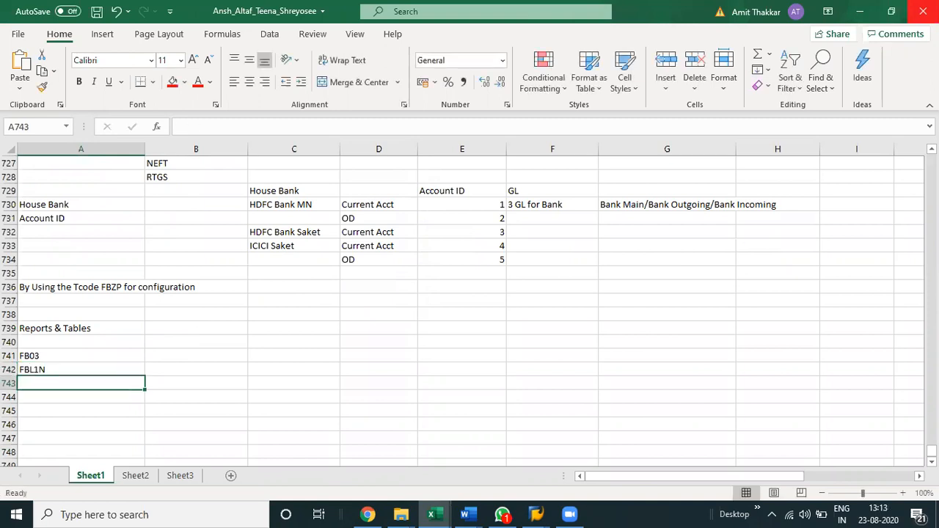
{"action": "type", "text": "FBL5N"}
{"action": "key", "text": "Return"}
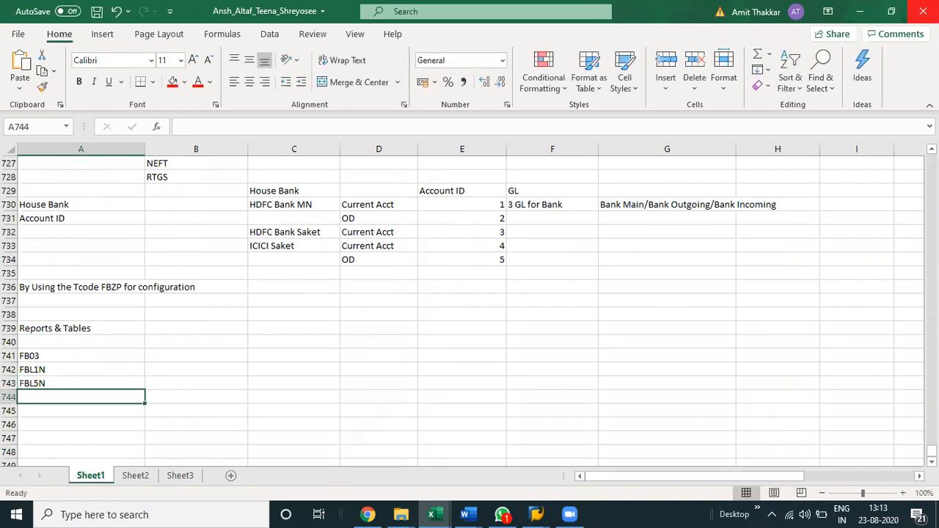
Add the transaction code FBL3N in A744, correcting its final letter to N.
{"action": "type", "text": "FBL3B"}
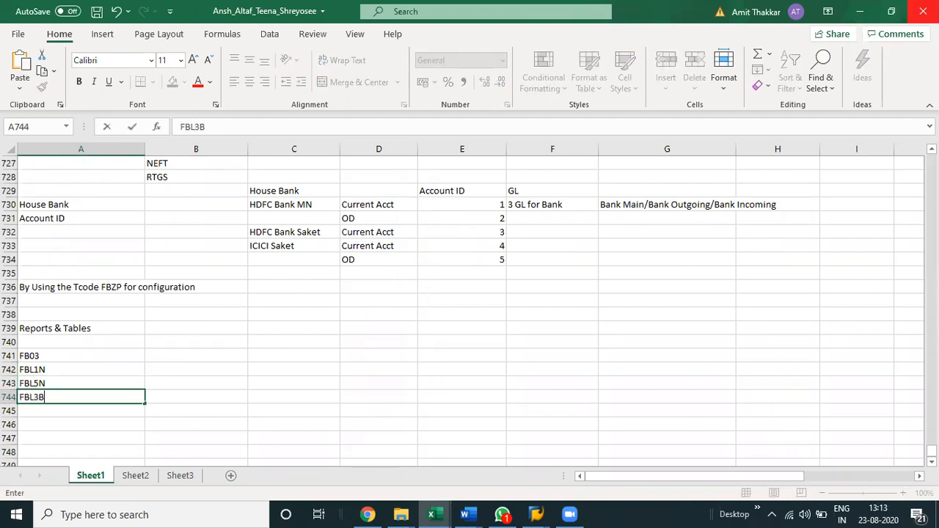
{"action": "key", "text": "Return"}
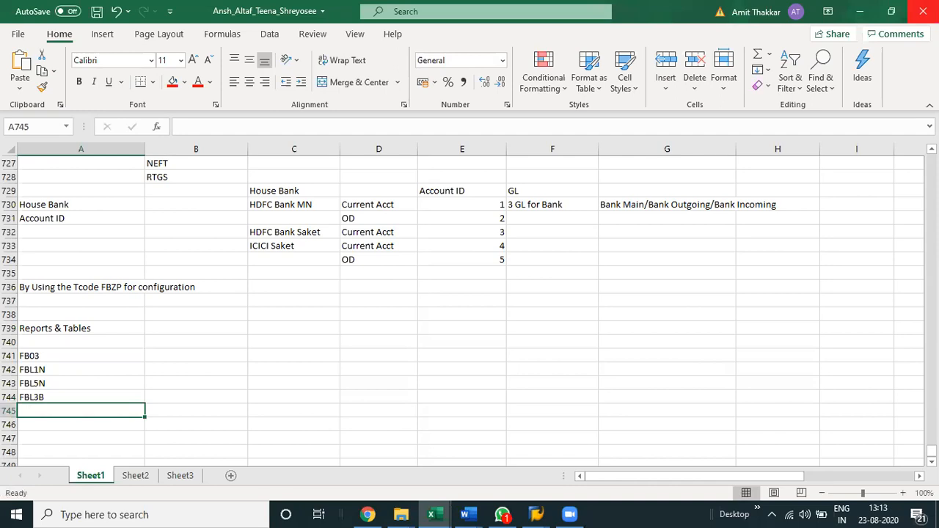
{"action": "key", "text": "Up"}
{"action": "key", "text": "F2"}
{"action": "key", "text": "BackSpace"}
{"action": "type", "text": "N"}
{"action": "key", "text": "Return"}
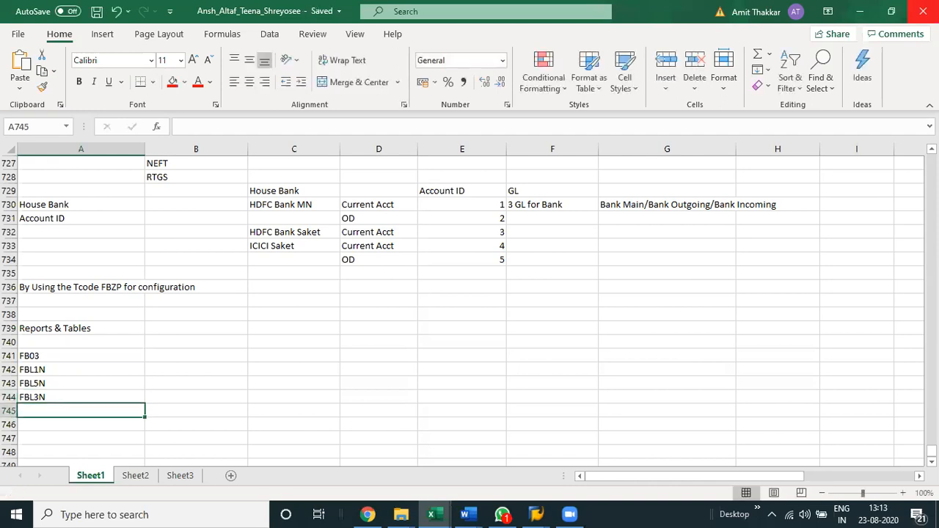
Continue the list in column A with FS10N, FK10N and FD10N in rows 745 to 747.
{"action": "key", "text": "F2"}
{"action": "type", "text": "FS10N"}
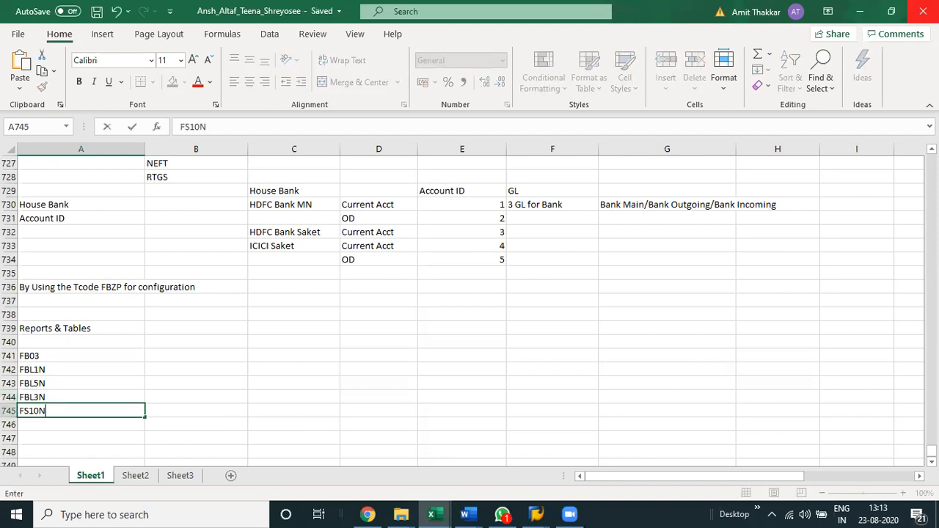
{"action": "key", "text": "Return"}
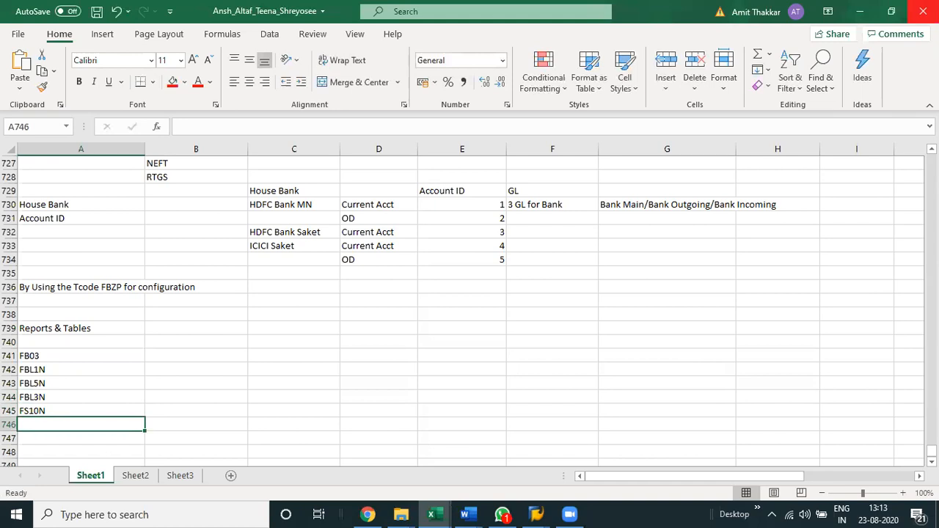
{"action": "type", "text": "FK10"}
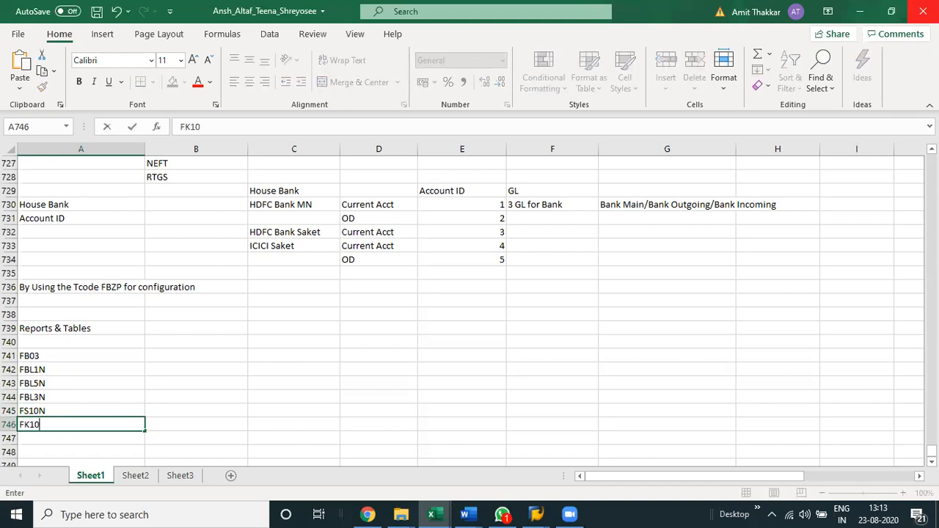
{"action": "type", "text": "N"}
{"action": "key", "text": "Return"}
{"action": "type", "text": "FD10N"}
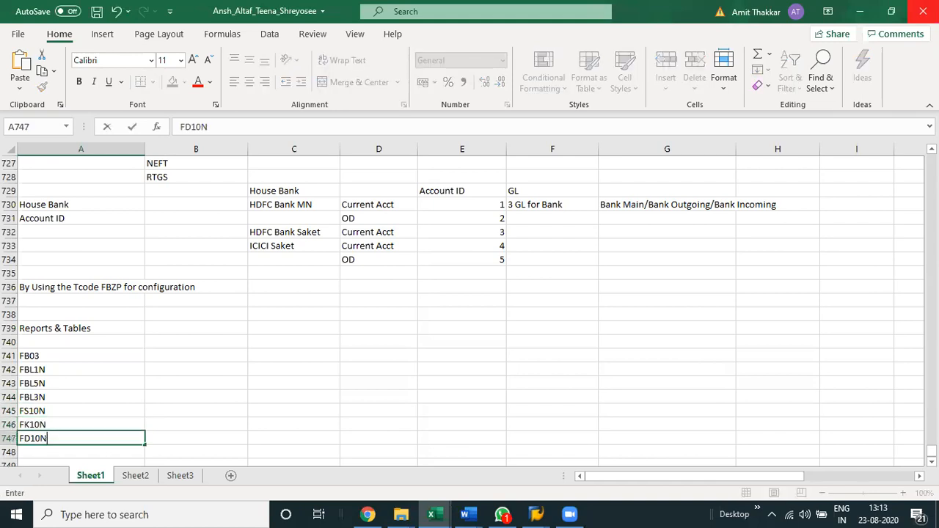
{"action": "key", "text": "Up"}
{"action": "key", "text": "Up"}
{"action": "key", "text": "Up"}
{"action": "key", "text": "Up"}
{"action": "key", "text": "Up"}
{"action": "key", "text": "Up"}
Start a second list beside FB03 by entering J1INEMIS-TDS in cell B741.
{"action": "key", "text": "Right"}
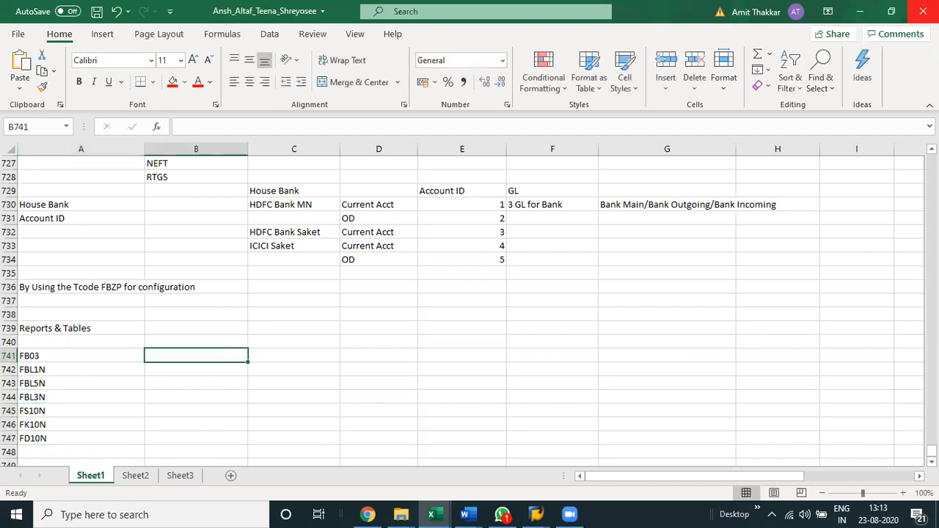
{"action": "type", "text": "J"}
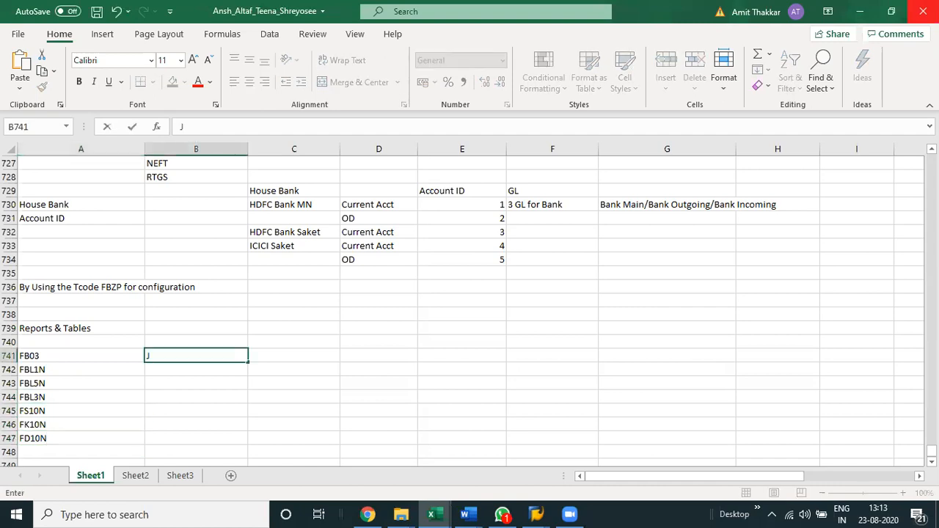
{"action": "type", "text": "1INEMIS-TDS"}
{"action": "key", "text": "Return"}
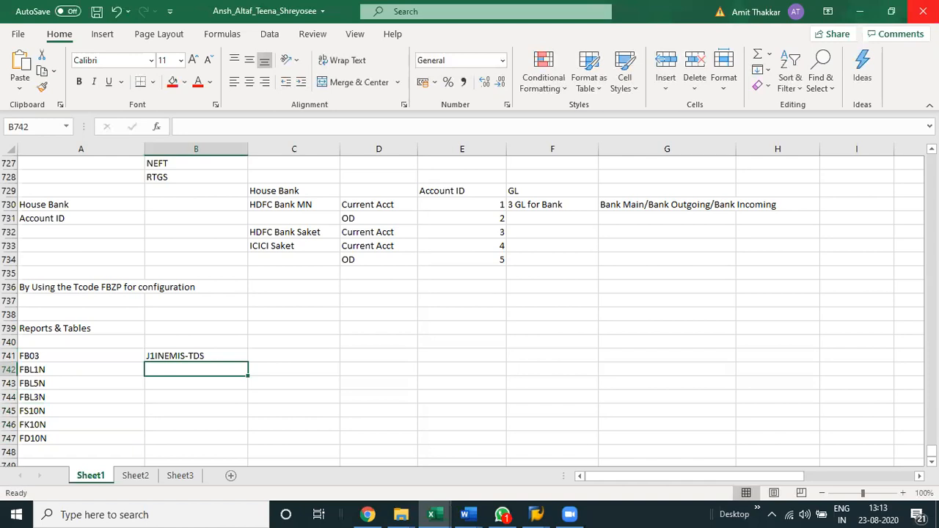
Enter the transaction codes F.08 in B742 and F.01 in B743.
{"action": "type", "text": "F"}
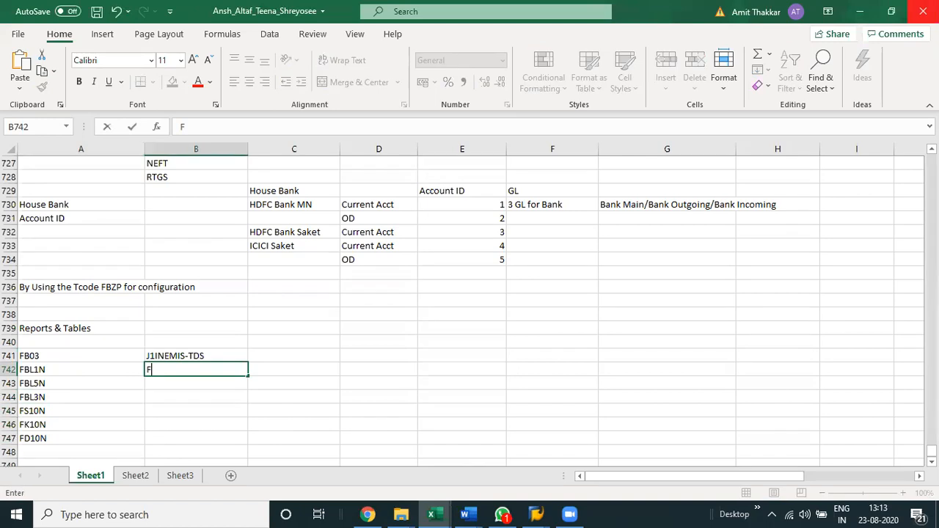
{"action": "type", "text": ".08"}
{"action": "key", "text": "ctrl+Return"}
{"action": "key", "text": "Down"}
{"action": "type", "text": "F"}
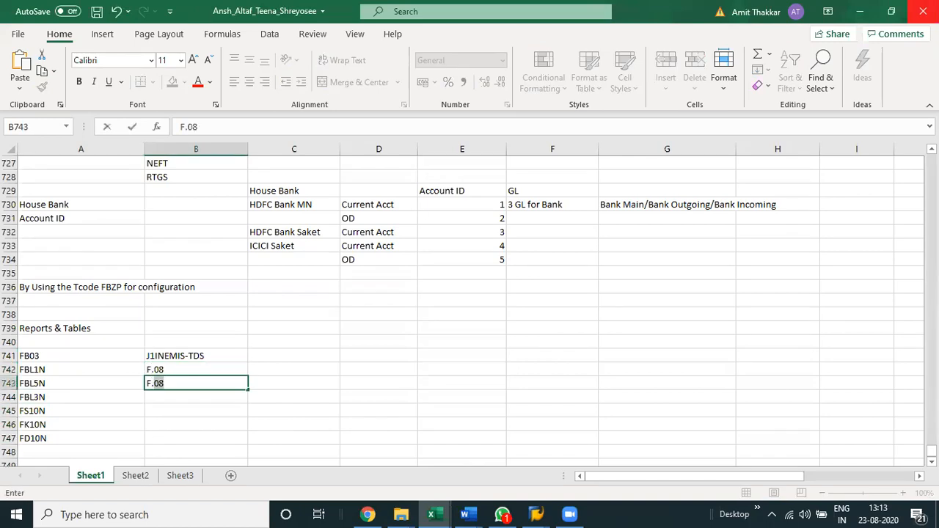
{"action": "type", "text": ".01"}
{"action": "key", "text": "ctrl+Return"}
{"action": "key", "text": "Down"}
Append -FSV to the F.01 entry so the cell reads F.01-FSV.
{"action": "key", "text": "Up"}
{"action": "key", "text": "F2"}
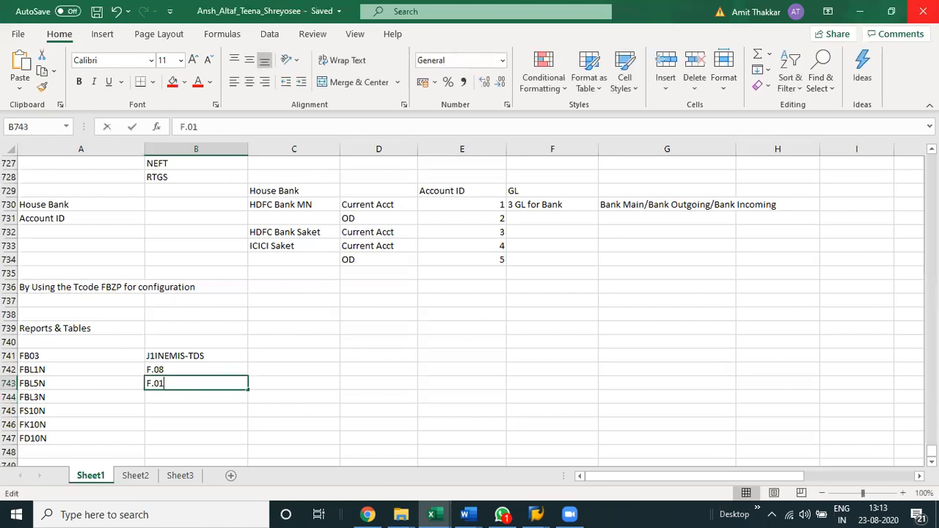
{"action": "type", "text": "-FS"}
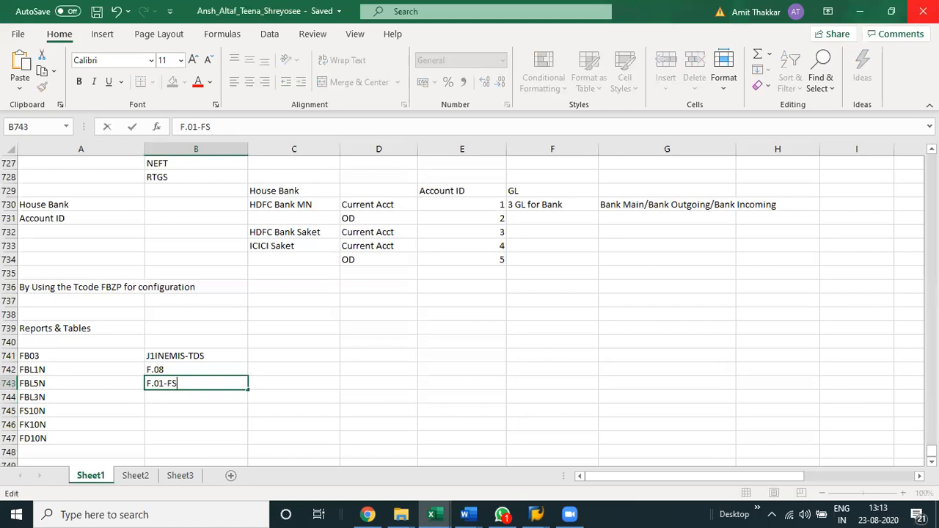
{"action": "type", "text": "V"}
{"action": "key", "text": "shift+Return"}
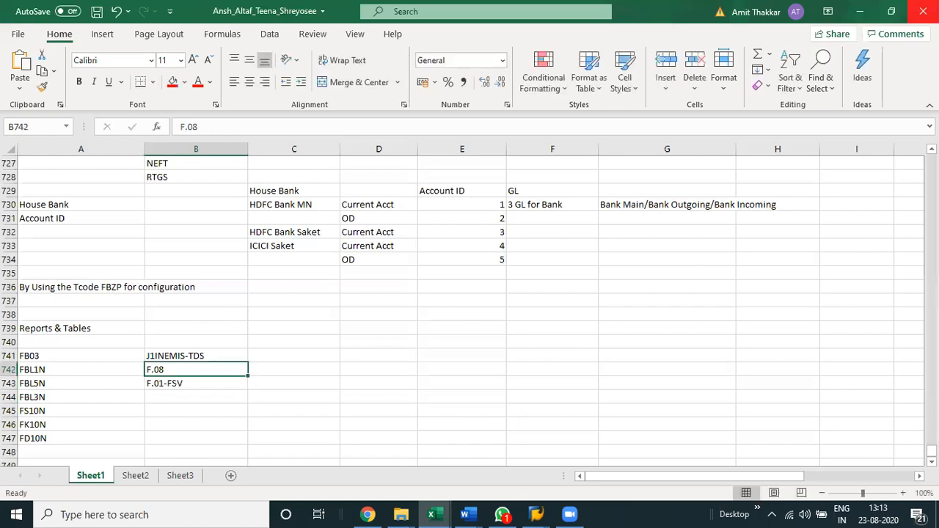
Append -TB to the F.08 entry so the cell reads F.08-TB.
{"action": "key", "text": "F2"}
{"action": "type", "text": "-T"}
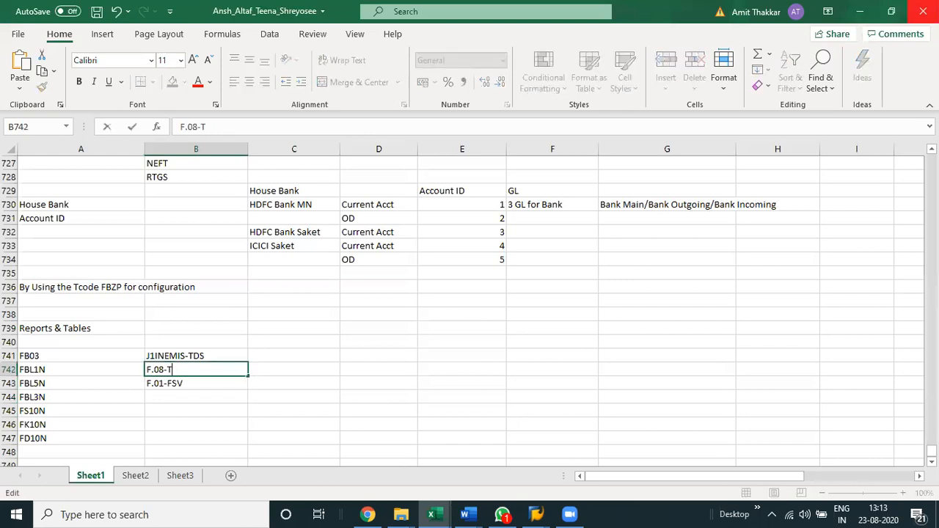
{"action": "type", "text": "B"}
{"action": "key", "text": "Return"}
Enter the label Standard in A740, directly above the list of transaction codes.
{"action": "key", "text": "Down"}
{"action": "key", "text": "Down"}
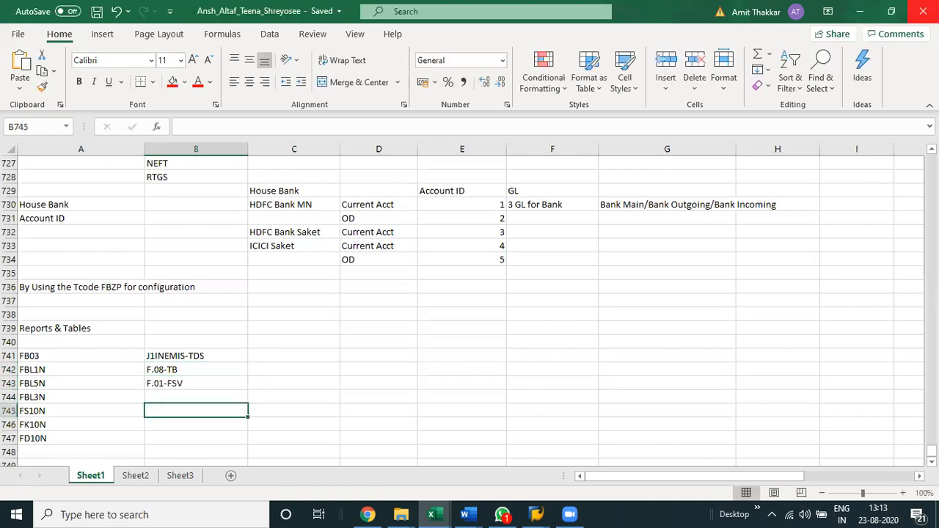
{"action": "left_click", "coordinate": [80, 342]}
{"action": "type", "text": "Stand"}
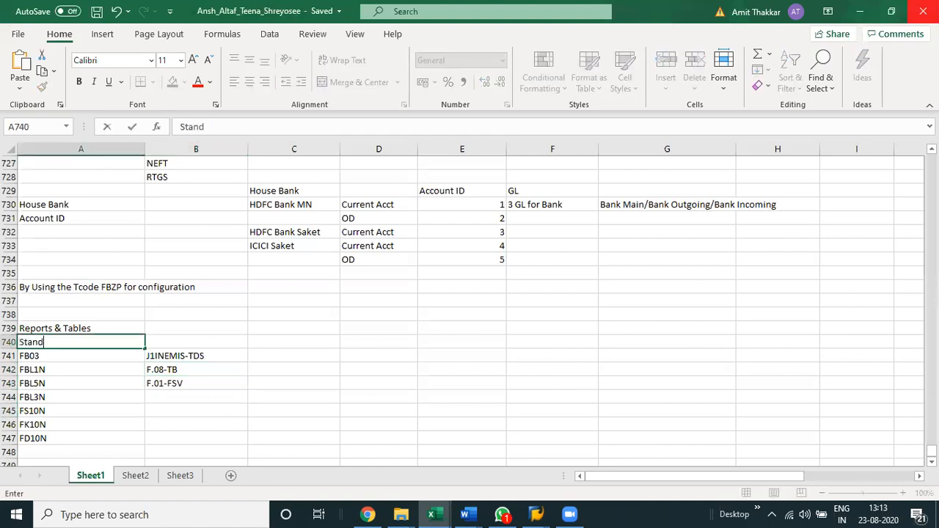
{"action": "type", "text": "ard"}
{"action": "key", "text": "Return"}
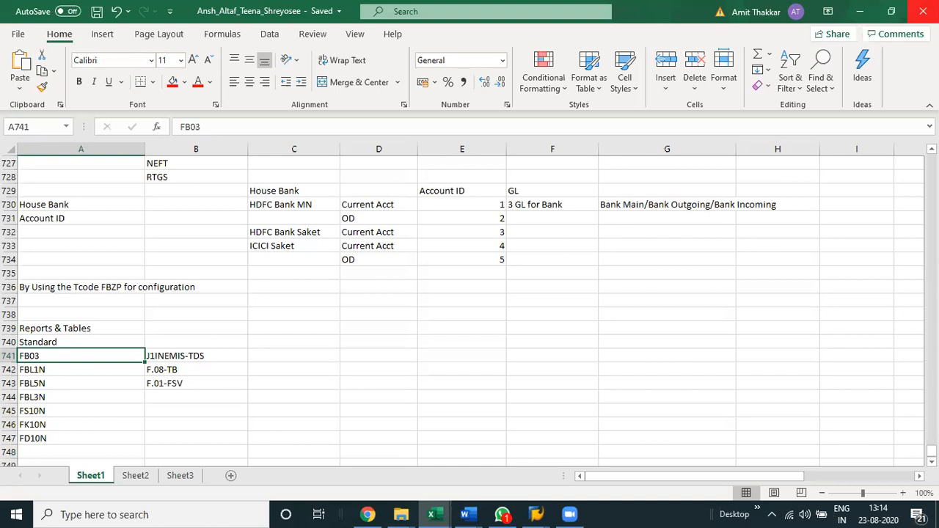
Enter the heading Tables in A749, leaving one blank row below the transaction code list.
{"action": "key", "text": "Down"}
{"action": "key", "text": "Down"}
{"action": "key", "text": "Down"}
{"action": "key", "text": "Down"}
{"action": "key", "text": "Down"}
{"action": "key", "text": "Down"}
{"action": "key", "text": "Down"}
{"action": "key", "text": "Down"}
{"action": "key", "text": "Down"}
{"action": "key", "text": "Down"}
{"action": "key", "text": "Down"}
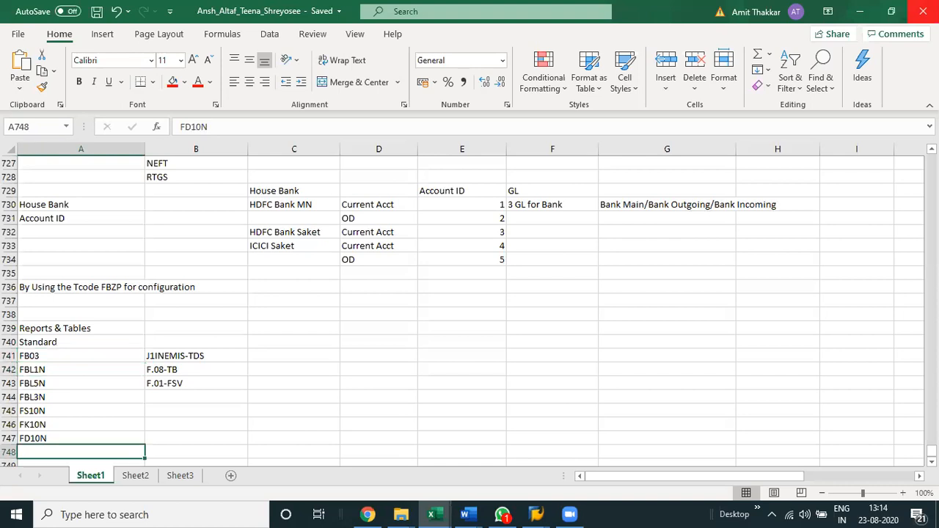
{"action": "key", "text": "Up"}
{"action": "key", "text": "Up"}
{"action": "key", "text": "Up"}
{"action": "type", "text": "Tables"}
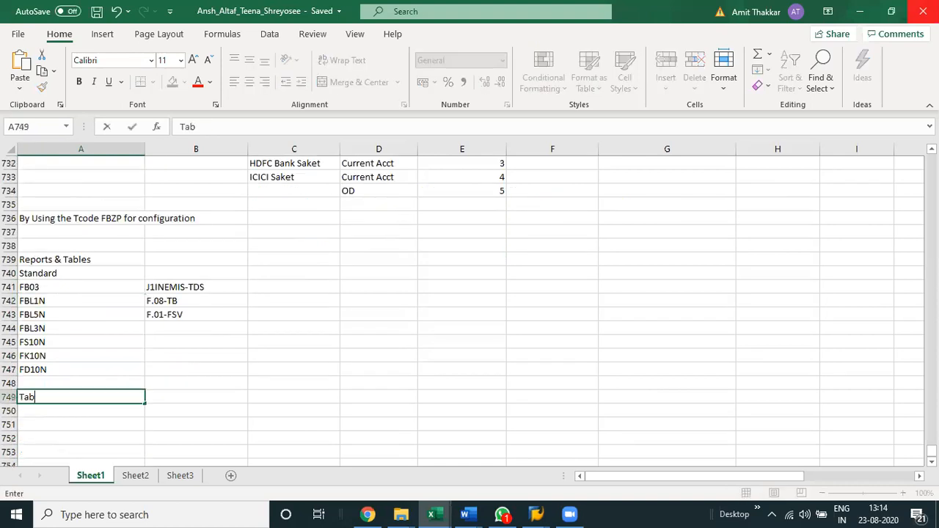
{"action": "key", "text": "Return"}
Enter Configuration in A750 as the first item under the Tables heading.
{"action": "key", "text": "Down"}
{"action": "key", "text": "Down"}
{"action": "key", "text": "Down"}
{"action": "key", "text": "Down"}
{"action": "key", "text": "Down"}
{"action": "key", "text": "Up"}
{"action": "key", "text": "Up"}
{"action": "key", "text": "Up"}
{"action": "key", "text": "Up"}
{"action": "key", "text": "Up"}
{"action": "type", "text": "C"}
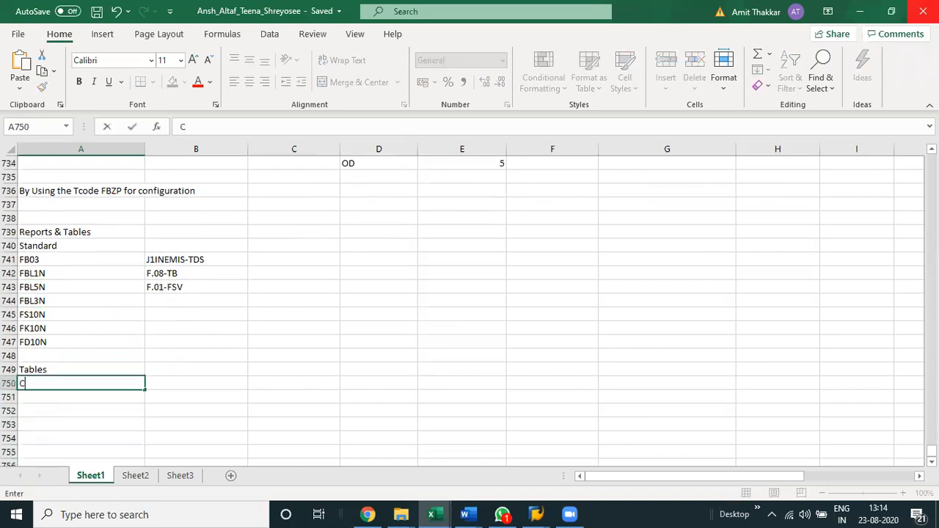
{"action": "type", "text": "Onfiguration"}
{"action": "key", "text": "Return"}
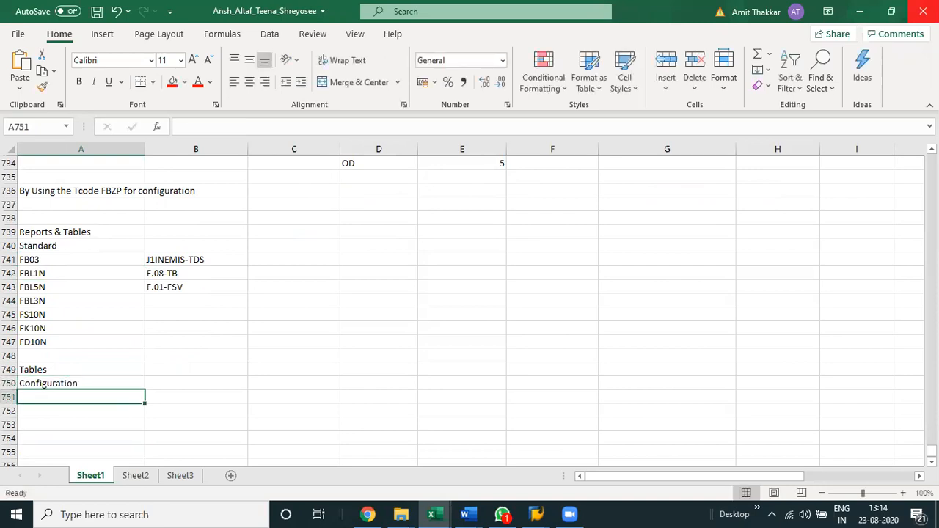
Enter Master Data in A751 as the second item under the Tables heading.
{"action": "type", "text": "Maste"}
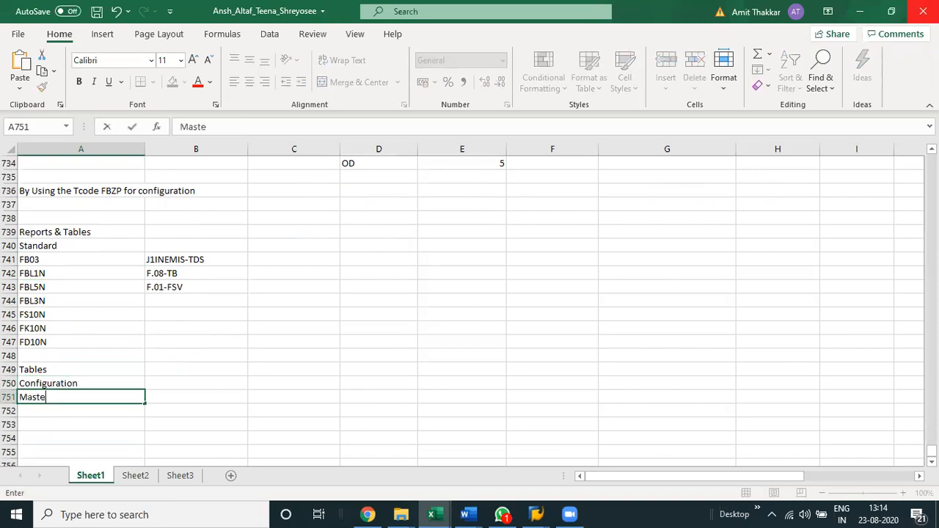
{"action": "type", "text": "r Data"}
{"action": "key", "text": "Return"}
Enter Transaction Data in A752 as the third item under the Tables heading.
{"action": "type", "text": "Tranaction"}
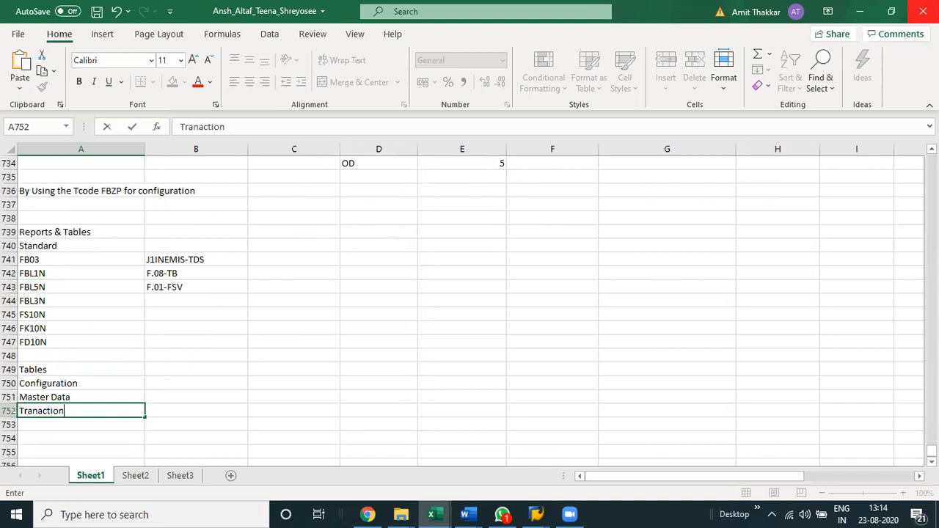
{"action": "key", "text": "BackSpace"}
{"action": "key", "text": "BackSpace"}
{"action": "key", "text": "BackSpace"}
{"action": "key", "text": "BackSpace"}
{"action": "key", "text": "BackSpace"}
{"action": "key", "text": "BackSpace"}
{"action": "type", "text": "saction"}
{"action": "key", "text": "Return"}
{"action": "key", "text": "Up"}
{"action": "key", "text": "F2"}
{"action": "type", "text": "Data"}
{"action": "key", "text": "Return"}
Make the Tables heading in A749 bold.
{"action": "key", "text": "Up"}
{"action": "key", "text": "Up"}
{"action": "key", "text": "Up"}
{"action": "key", "text": "Up"}
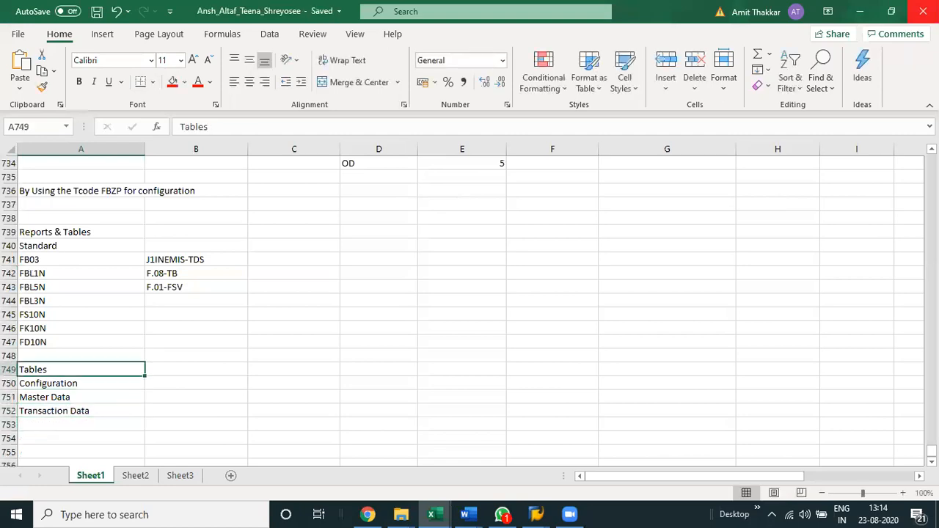
{"action": "key", "text": "ctrl+b"}
{"action": "key", "text": "Down"}
{"action": "key", "text": "shift+Down"}
{"action": "key", "text": "shift+Down"}
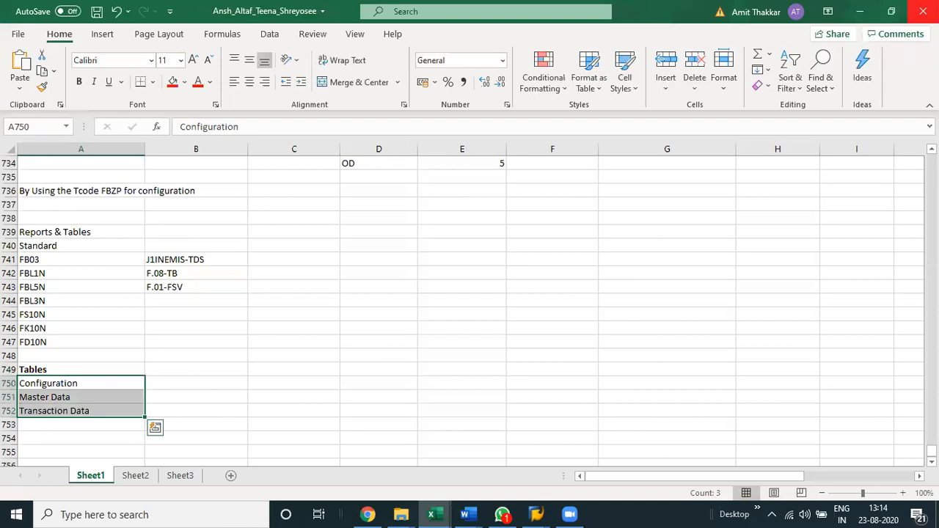
{"action": "key", "text": "Left"}
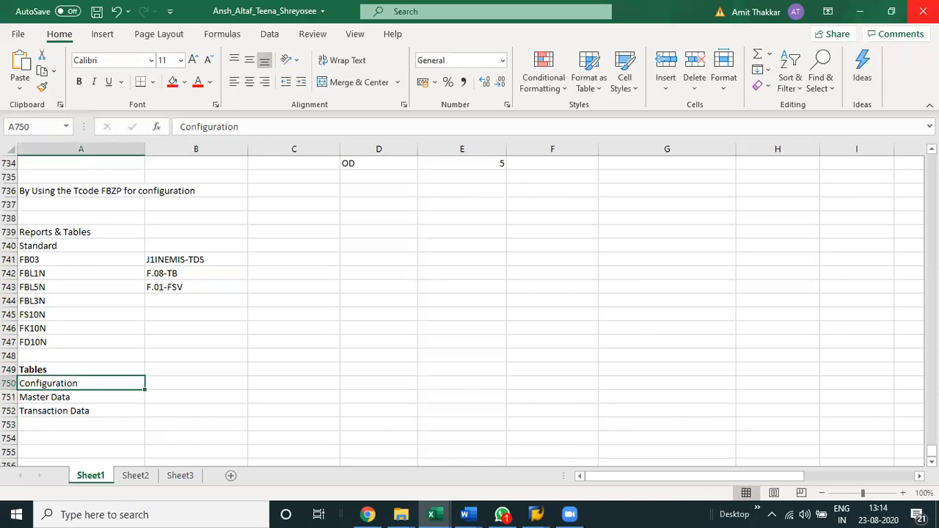
Enter the note "Tcode for Access table- SE16N" in B749, beside the Tables heading.
{"action": "key", "text": "Up"}
{"action": "key", "text": "Right"}
{"action": "type", "text": "Tcode for Access table- SE16N"}
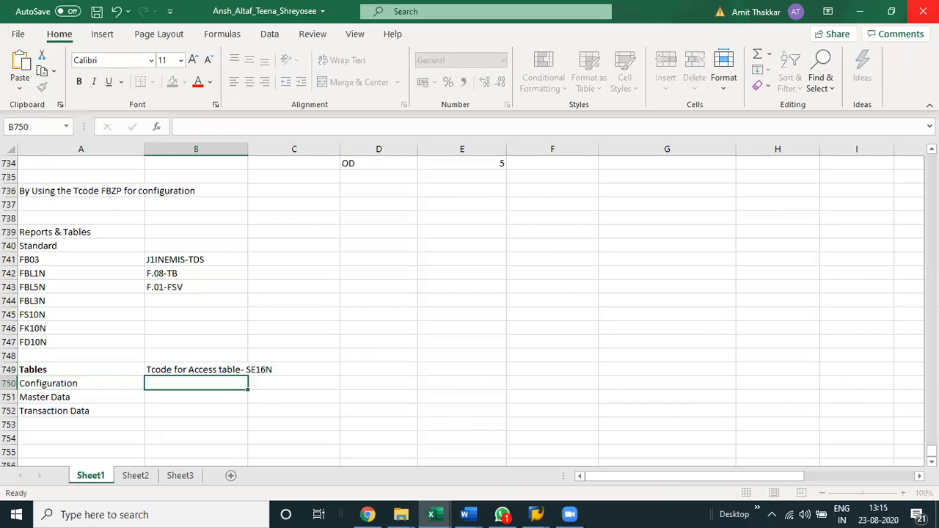
{"action": "key", "text": "Return"}
Append /SE16 to the table access note in B749 and save the workbook.
{"action": "key", "text": "Up"}
{"action": "key", "text": "F2"}
{"action": "type", "text": "/SE16"}
{"action": "key", "text": "Return"}
{"action": "key", "text": "ctrl+s"}
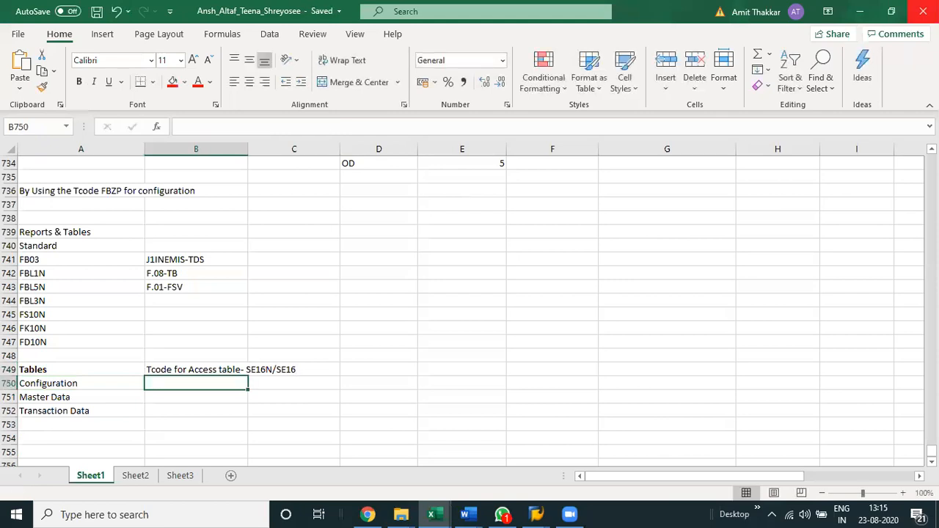
{"action": "key", "text": "Up"}
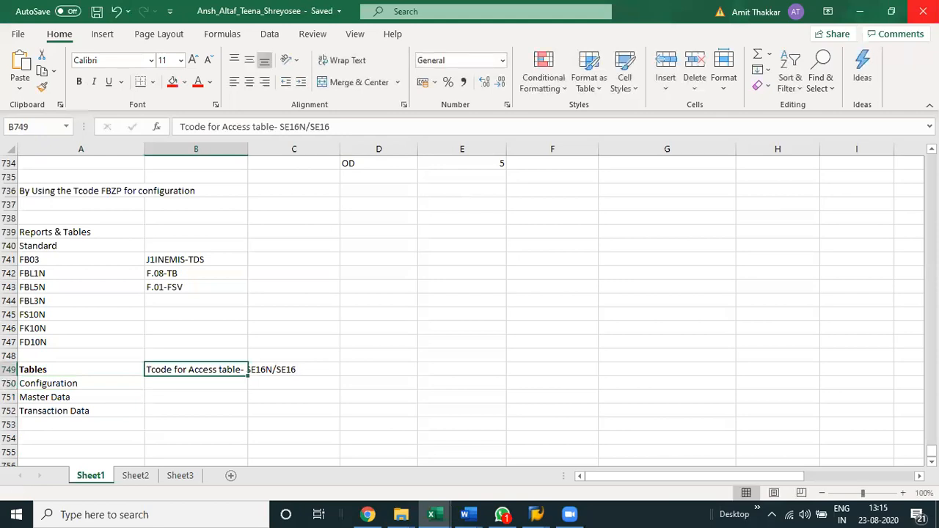
Switch to SAP and open transaction SE16N from the Easy Access screen.
{"action": "left_click", "coordinate": [535, 513]}
{"action": "left_click", "coordinate": [592, 458]}
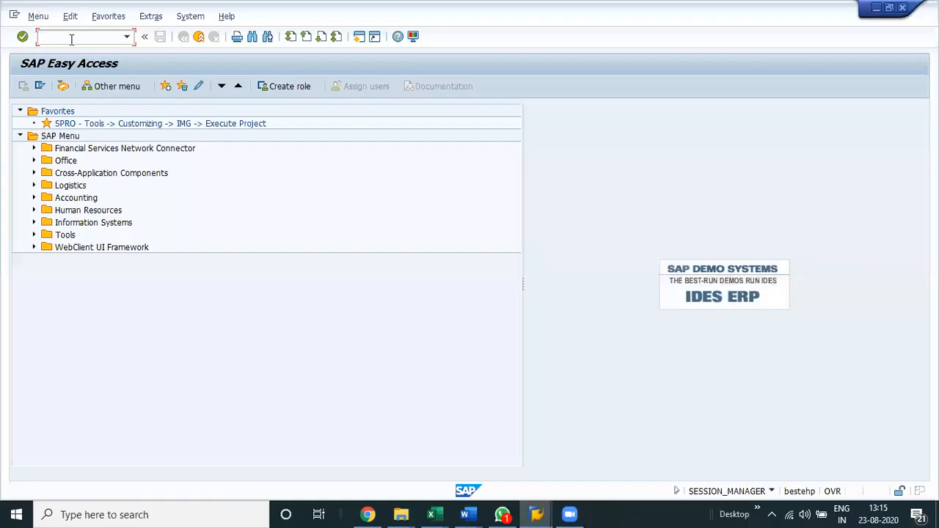
{"action": "type", "text": "se16n"}
{"action": "key", "text": "Return"}
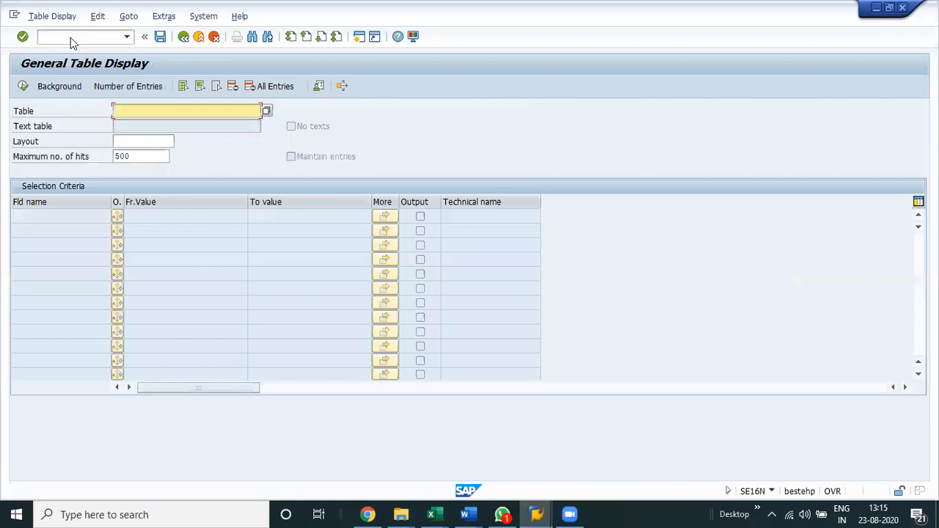
Switch back to Excel and enter "Type of Field names" in A754, leaving one blank row below the table categories.
{"action": "key", "text": "alt+Tab"}
{"action": "key", "text": "Down"}
{"action": "key", "text": "Down"}
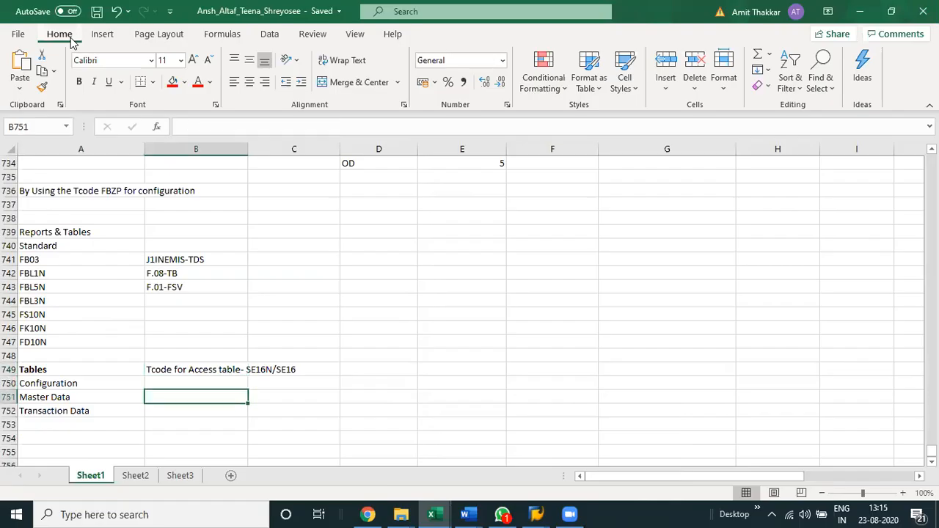
{"action": "key", "text": "Left"}
{"action": "key", "text": "Down"}
{"action": "key", "text": "Down"}
{"action": "key", "text": "Down"}
{"action": "key", "text": "Down"}
{"action": "key", "text": "Up"}
{"action": "key", "text": "Up"}
{"action": "key", "text": "Down"}
{"action": "type", "text": "Type o"}
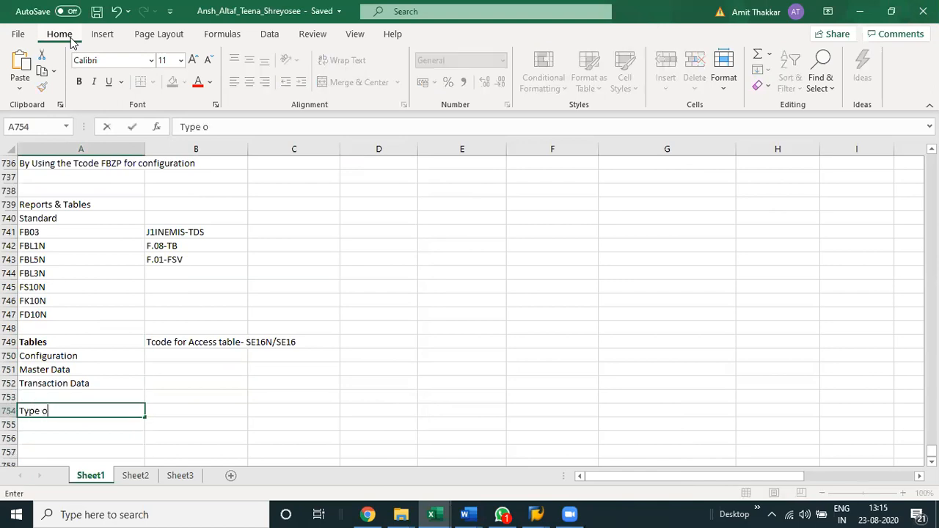
{"action": "type", "text": "f Field names"}
{"action": "key", "text": "Return"}
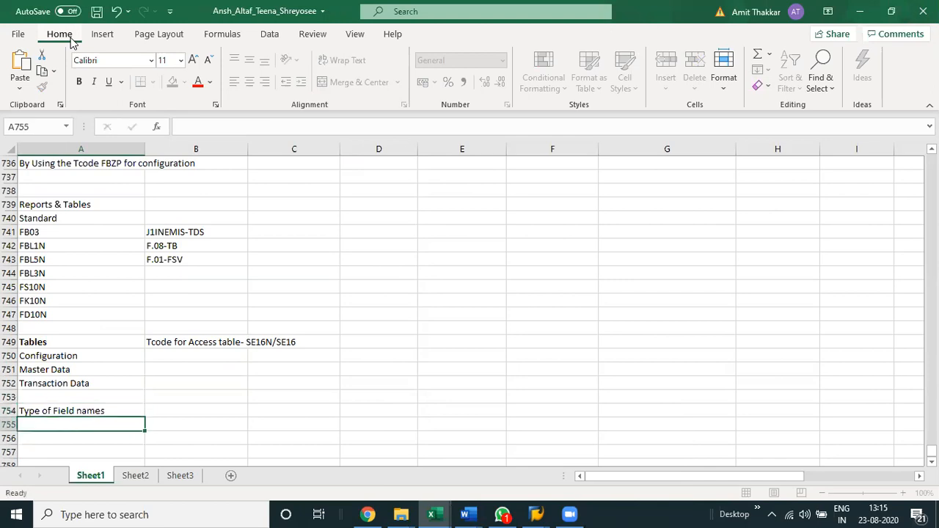
Enter Functional in B754 and Technical Name in B755 as the types of field names.
{"action": "key", "text": "Up"}
{"action": "key", "text": "Right"}
{"action": "type", "text": "Functional"}
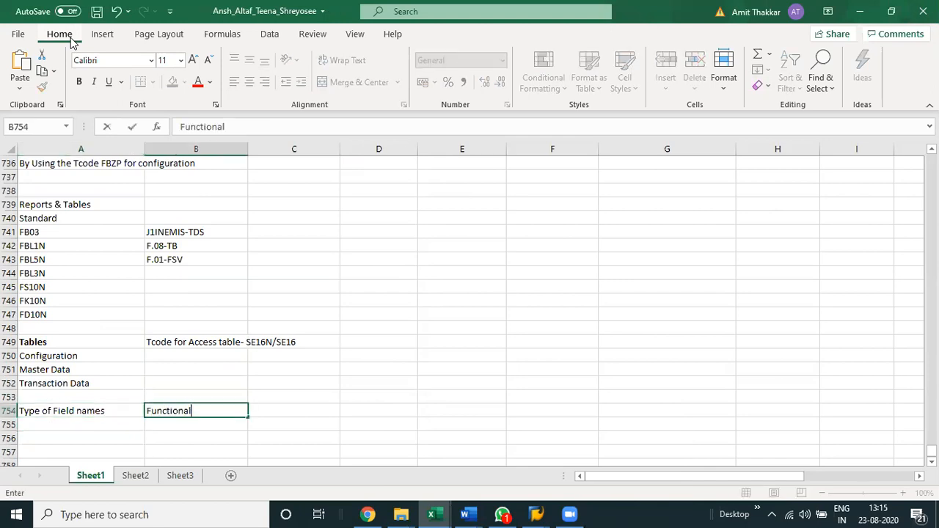
{"action": "key", "text": "Return"}
{"action": "type", "text": "Te"}
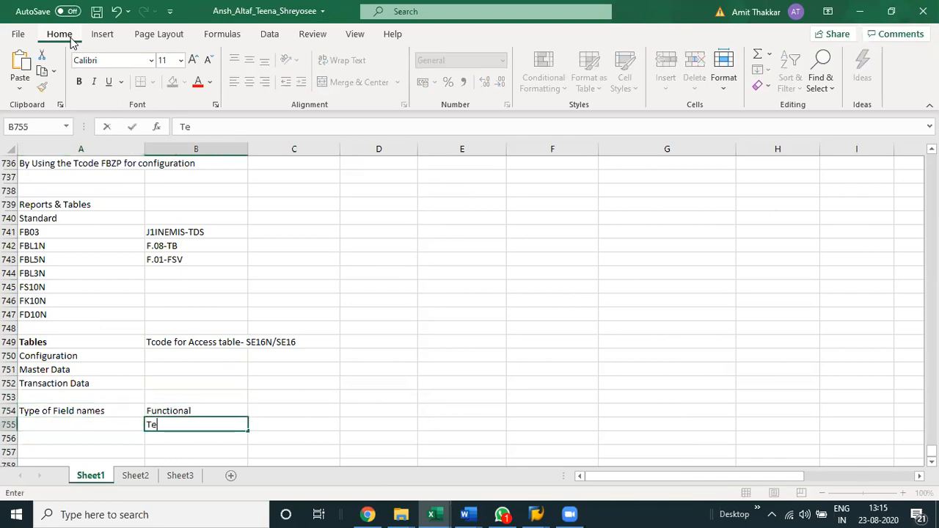
{"action": "type", "text": "chnical Name"}
{"action": "key", "text": "Return"}
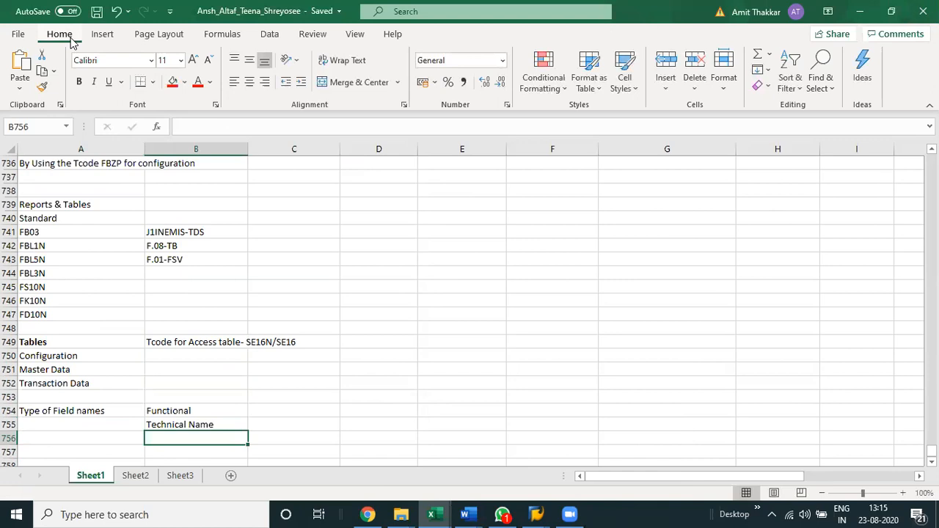
Switch to SAP and open the vendor invoice transaction FB60 in a new session.
{"action": "key", "text": "Up"}
{"action": "key", "text": "Up"}
{"action": "key", "text": "Right"}
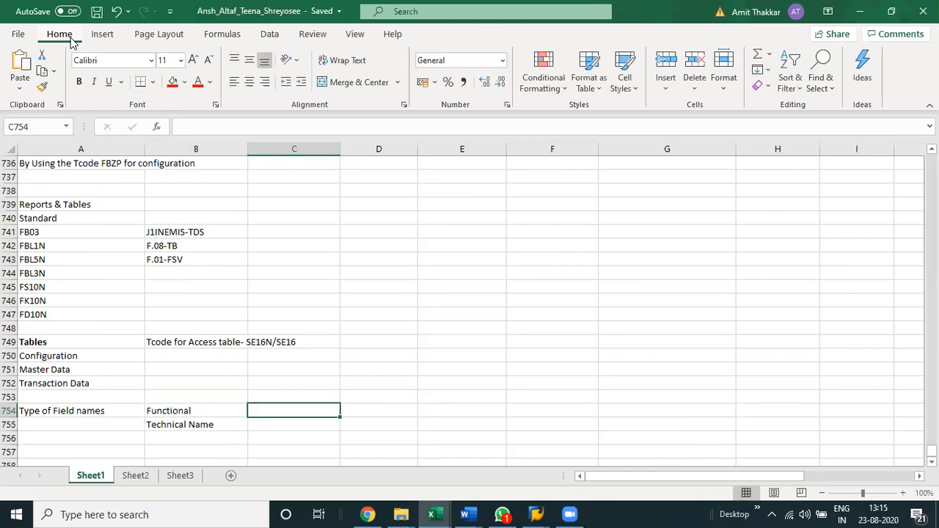
{"action": "key", "text": "alt+Tab"}
{"action": "left_click", "coordinate": [93, 36]}
{"action": "type", "text": "/o"}
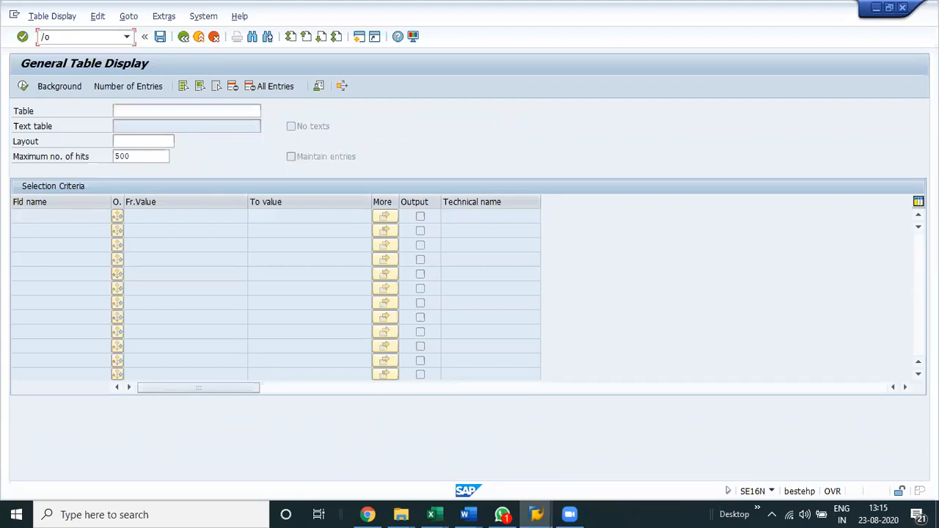
{"action": "type", "text": "fb6"}
{"action": "key", "text": "Return"}
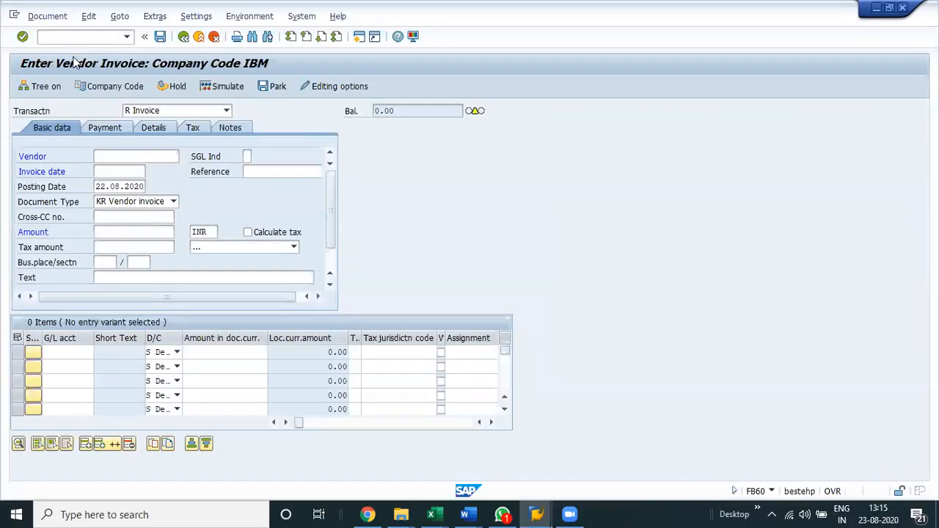
Bring up the company code prompt for the invoice and show the technical information of its Company Code field.
{"action": "left_click", "coordinate": [115, 88]}
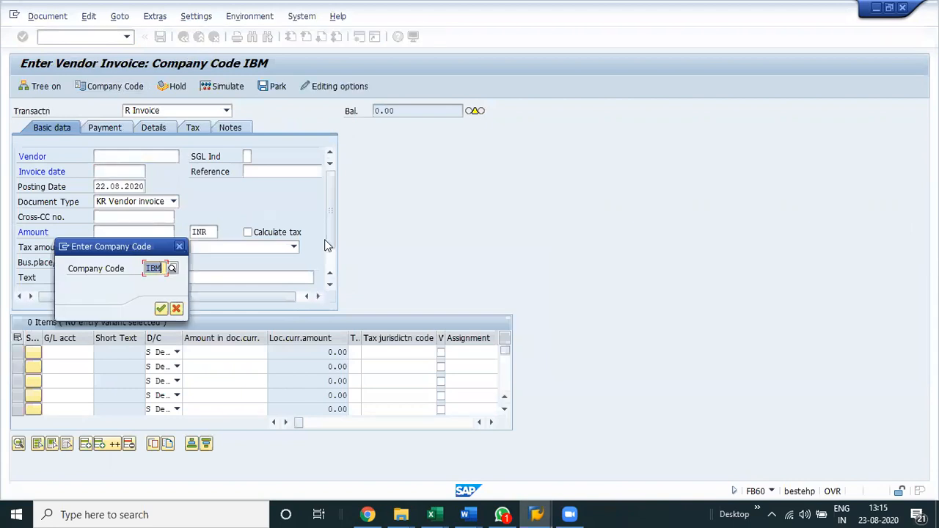
{"action": "key", "text": "F1"}
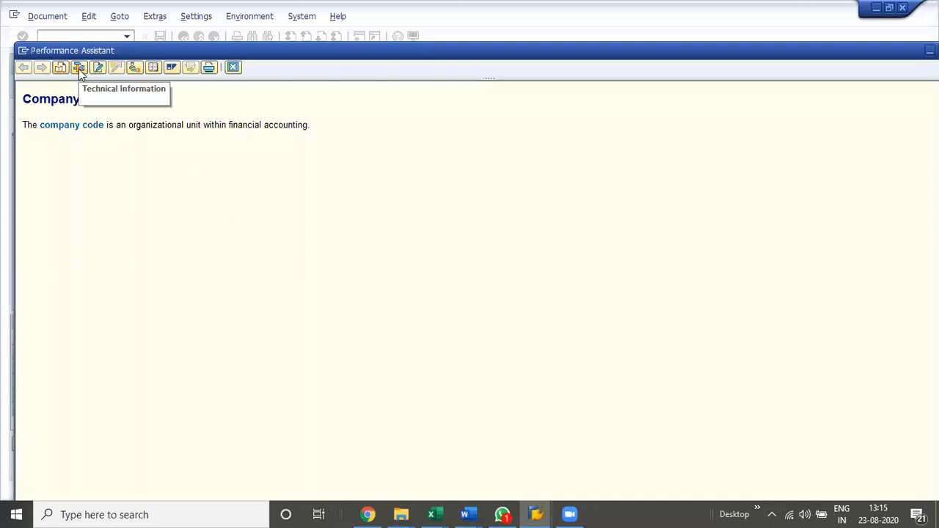
{"action": "left_click", "coordinate": [79, 68]}
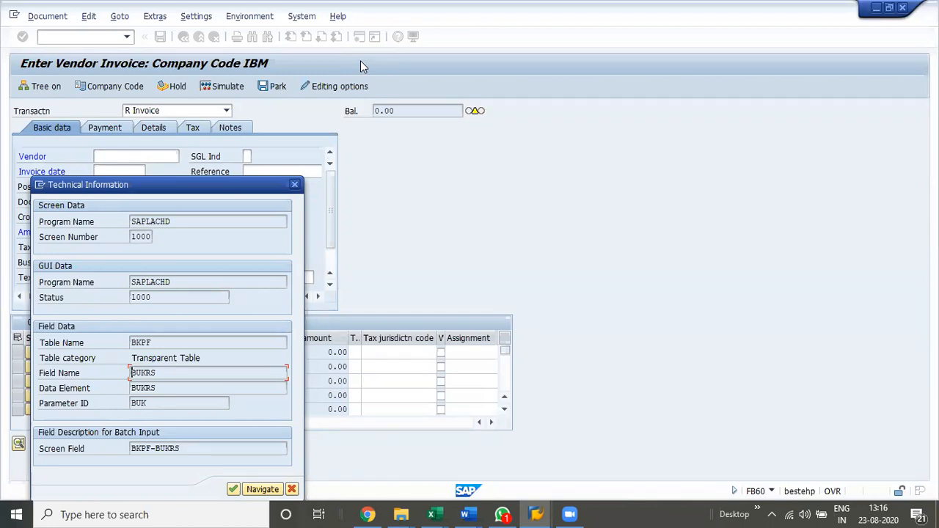
Examine the dictionary definition behind field name BUKRS, then close it together with the field help and company code prompt.
{"action": "double_click", "coordinate": [146, 373]}
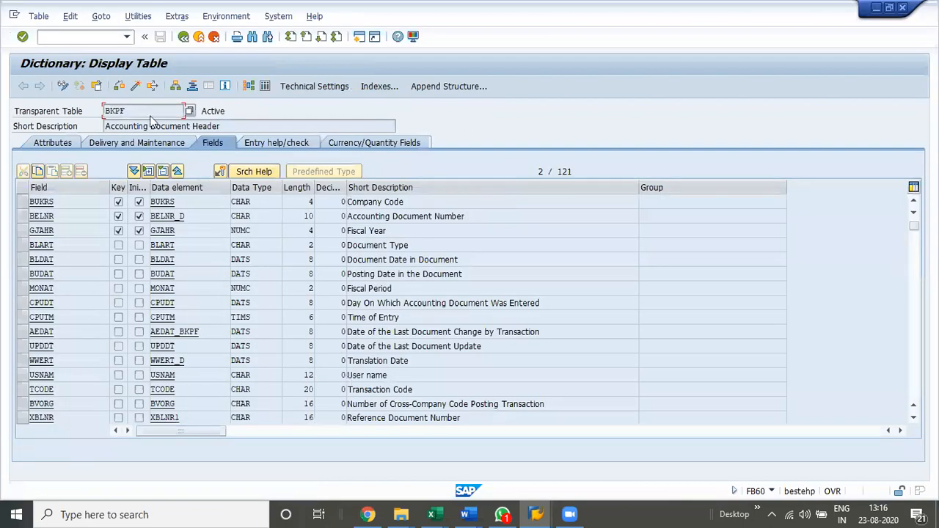
{"action": "left_click", "coordinate": [300, 202]}
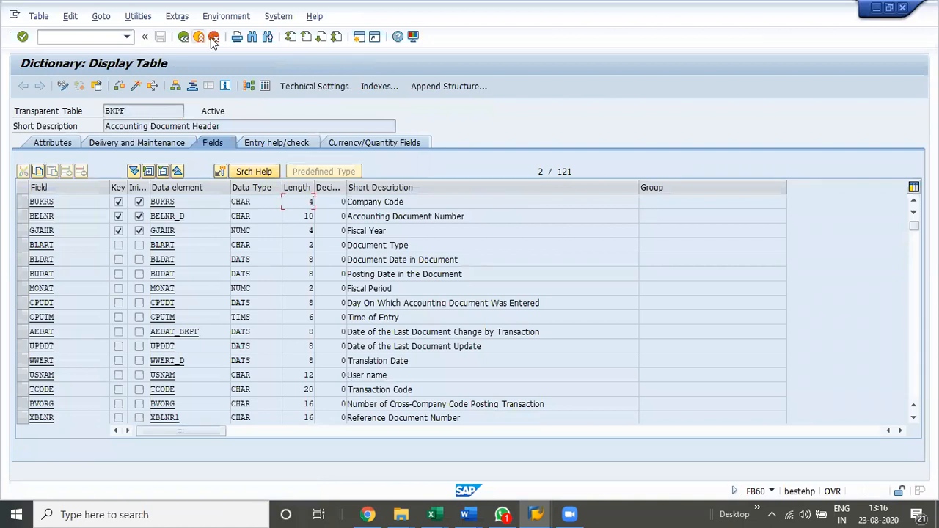
{"action": "left_click", "coordinate": [212, 37]}
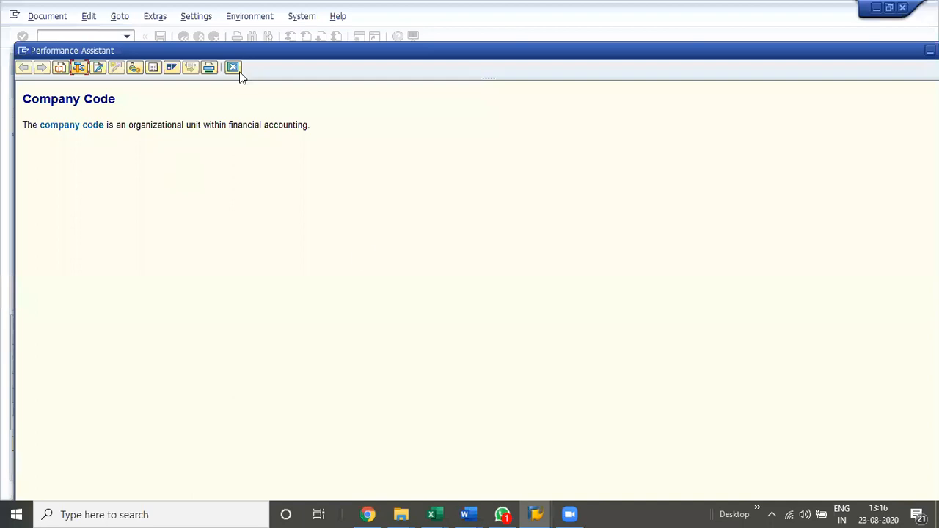
{"action": "left_click", "coordinate": [233, 68]}
{"action": "left_click", "coordinate": [173, 311]}
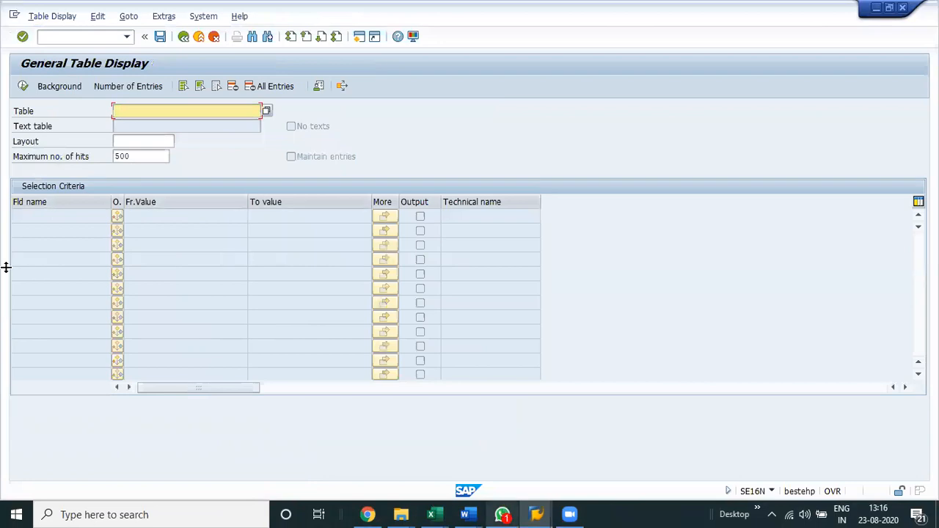
Switch back to Excel and enter the table name T001 in B750, beside Configuration.
{"action": "key", "text": "alt+Tab"}
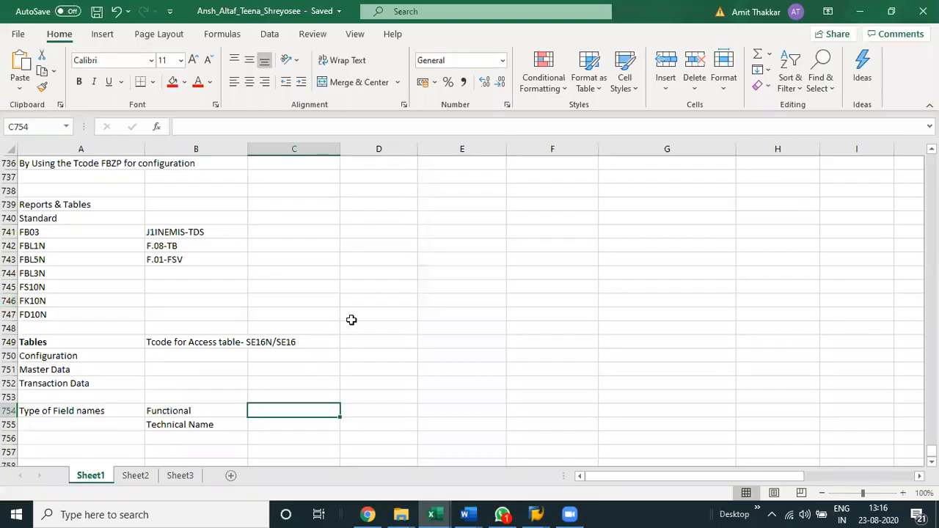
{"action": "key", "text": "Up"}
{"action": "key", "text": "Up"}
{"action": "key", "text": "Up"}
{"action": "key", "text": "Up"}
{"action": "key", "text": "Left"}
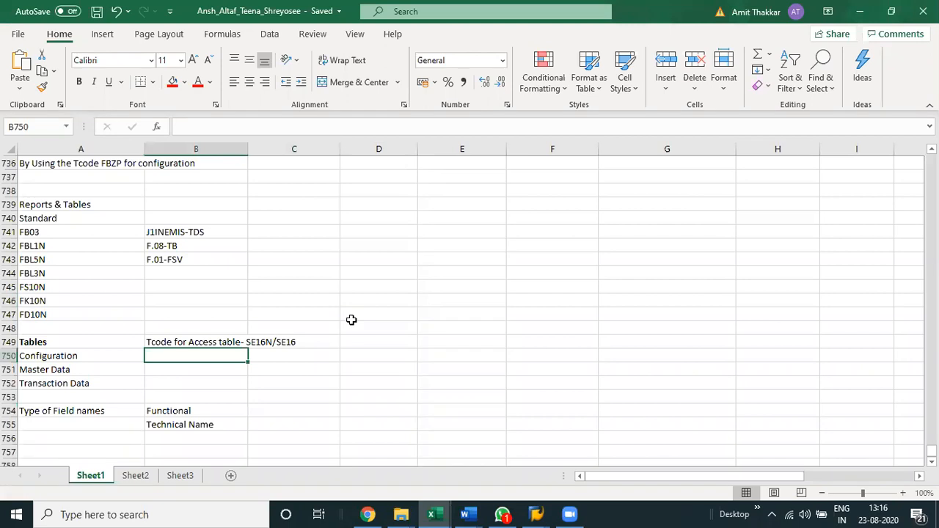
{"action": "type", "text": "T001"}
{"action": "key", "text": "Return"}
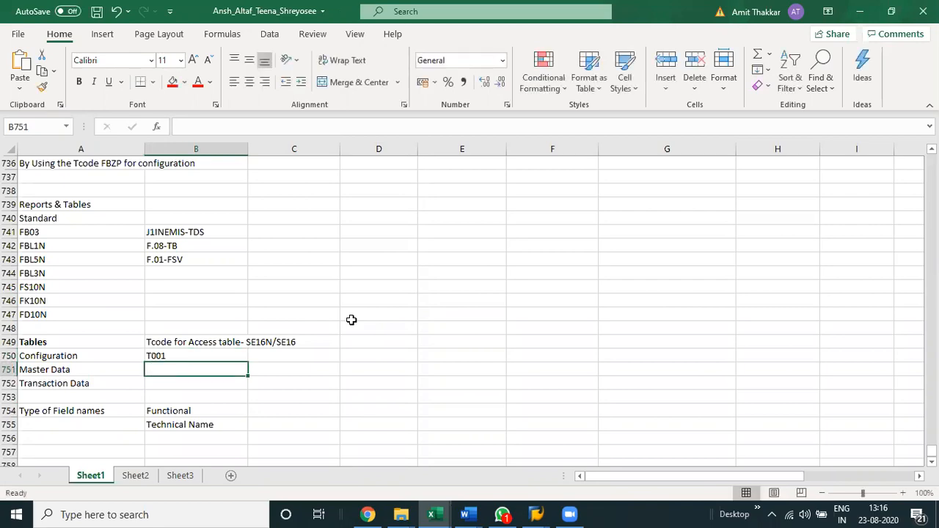
Switch to SAP and load table T001 in General Table Display to bring up its selection fields.
{"action": "key", "text": "alt+Tab"}
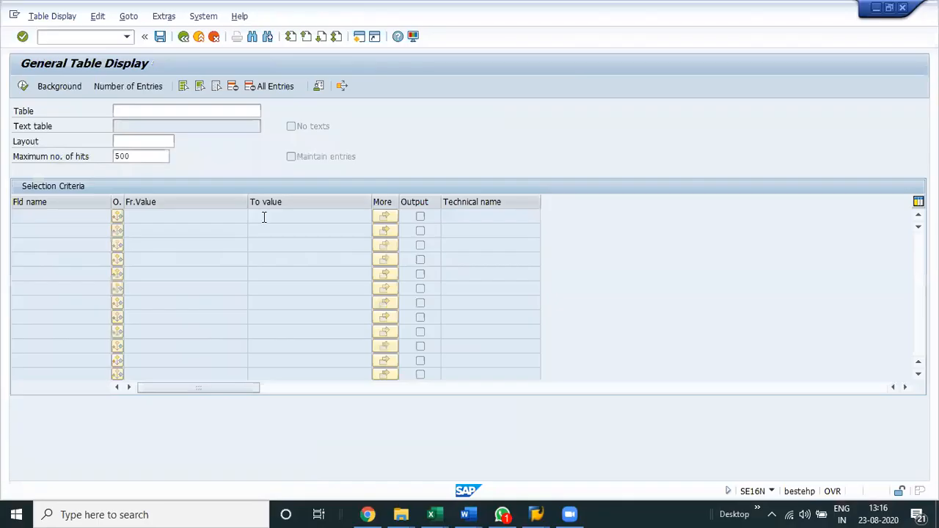
{"action": "type", "text": "T001"}
{"action": "key", "text": "Return"}
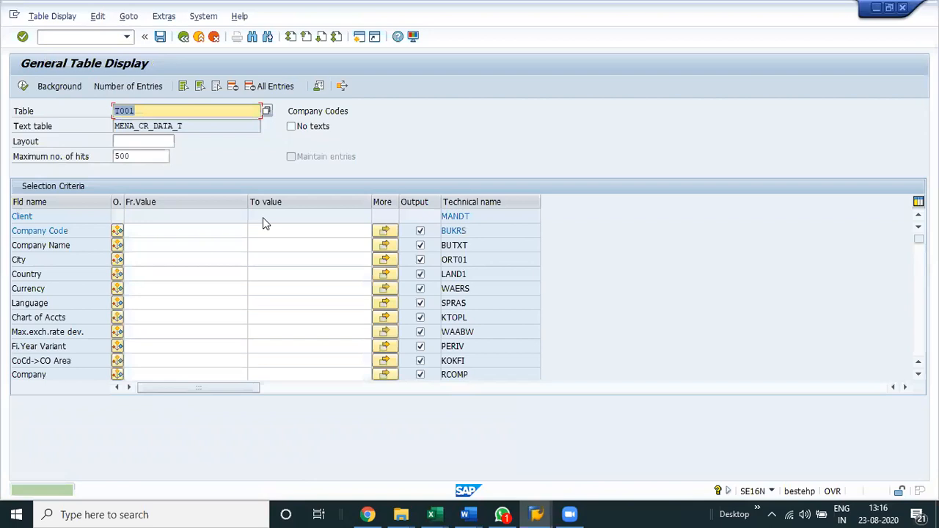
{"action": "left_click", "coordinate": [169, 230]}
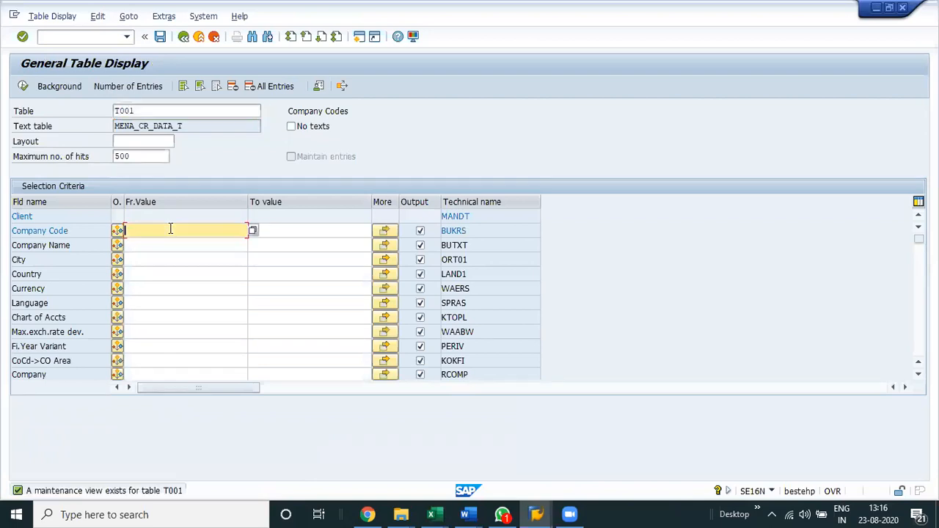
Clear the maximum number of hits for the T001 selection.
{"action": "left_click", "coordinate": [156, 157]}
{"action": "key", "text": "BackSpace"}
{"action": "key", "text": "BackSpace"}
{"action": "key", "text": "BackSpace"}
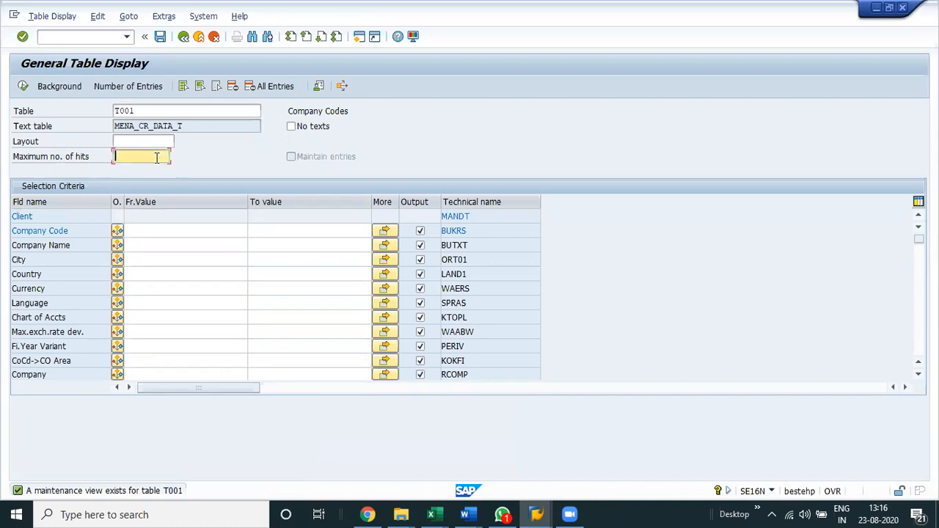
Set the Country selection criterion for table T001 to IN.
{"action": "left_click", "coordinate": [141, 269]}
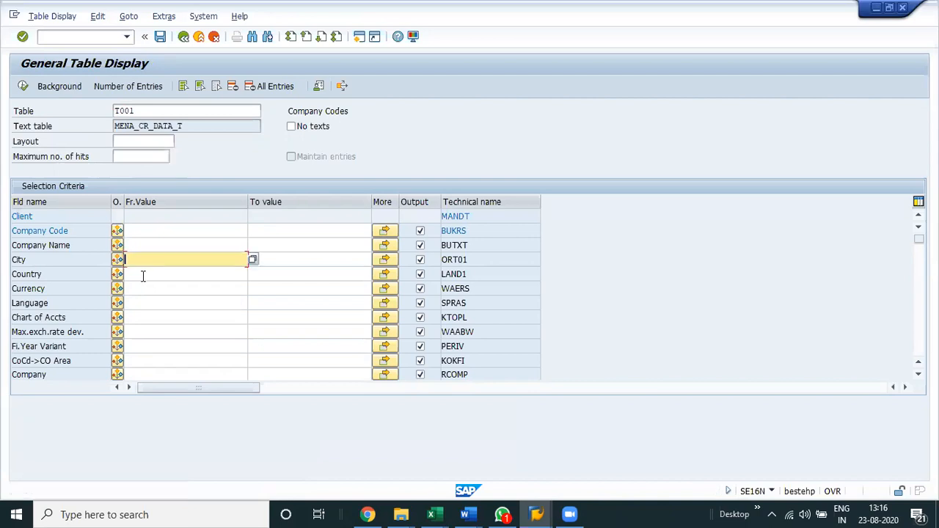
{"action": "left_click", "coordinate": [143, 275]}
{"action": "type", "text": "IN"}
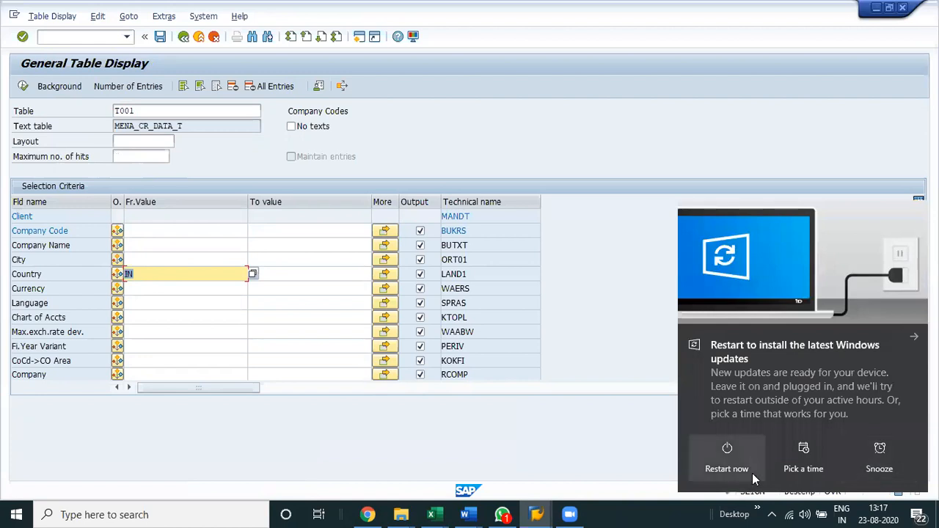
Snooze the Windows update restart reminder and run the T001 selection for Country IN.
{"action": "left_click", "coordinate": [877, 451]}
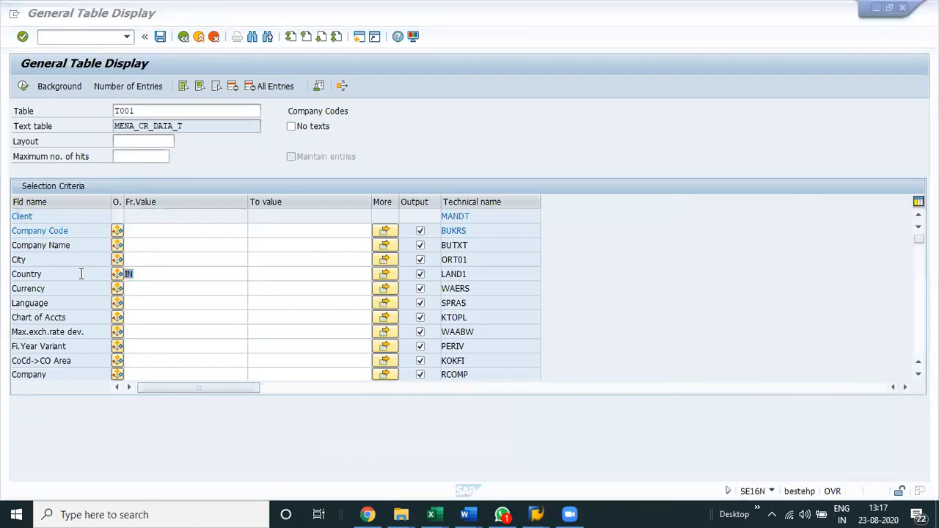
{"action": "left_click", "coordinate": [82, 273]}
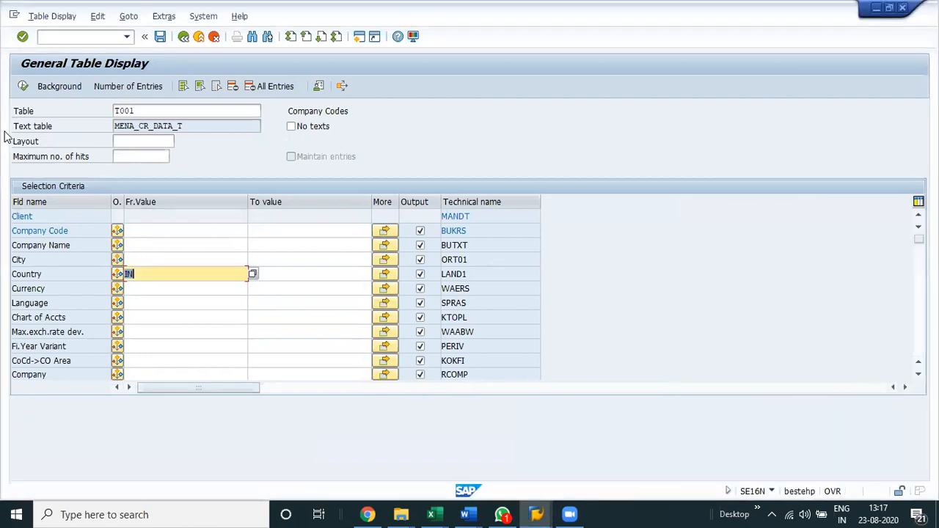
{"action": "left_click", "coordinate": [23, 87]}
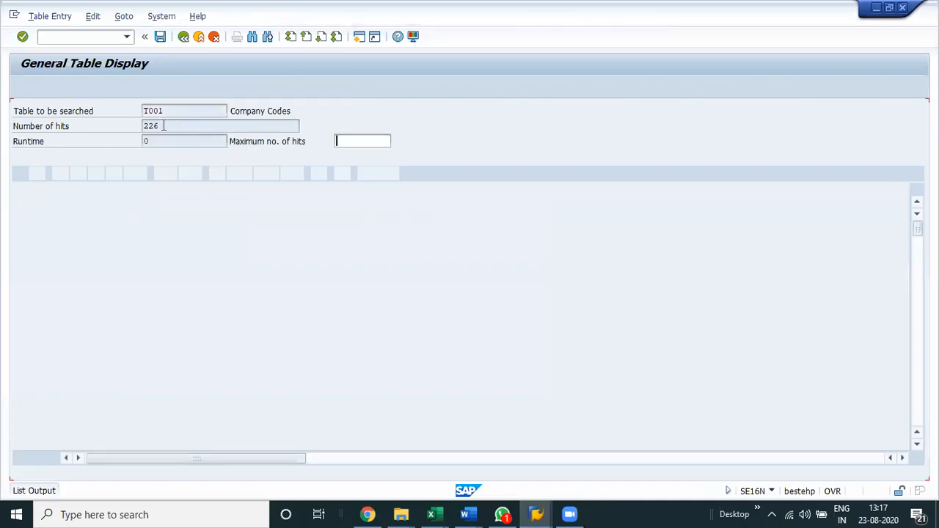
Return to the T001 selection criteria, set Company Code to VAQ and display the matching entries.
{"action": "left_click", "coordinate": [184, 37]}
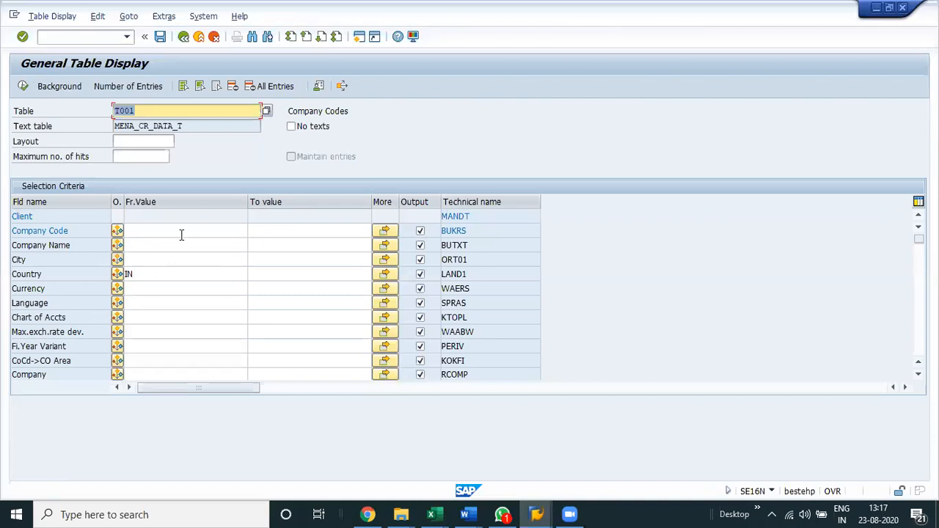
{"action": "left_click", "coordinate": [156, 233]}
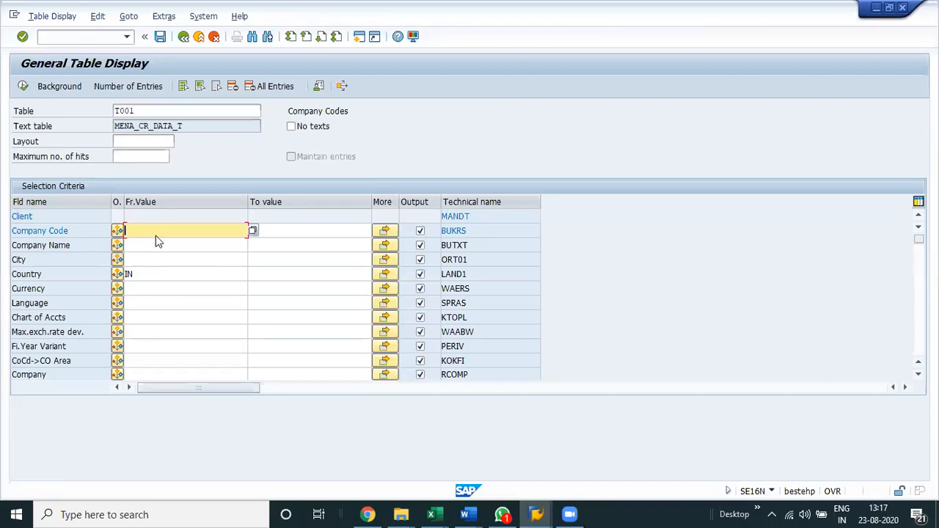
{"action": "type", "text": "vaq"}
{"action": "left_click", "coordinate": [22, 89]}
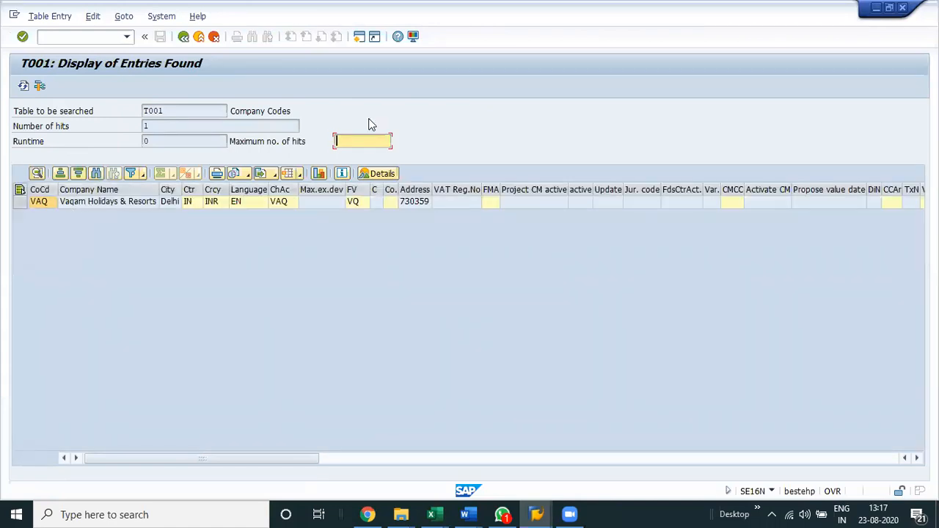
Examine the T001 fields of company code VAQ, from company name and currency through to the field status and posting period variants.
{"action": "key", "text": "Tab"}
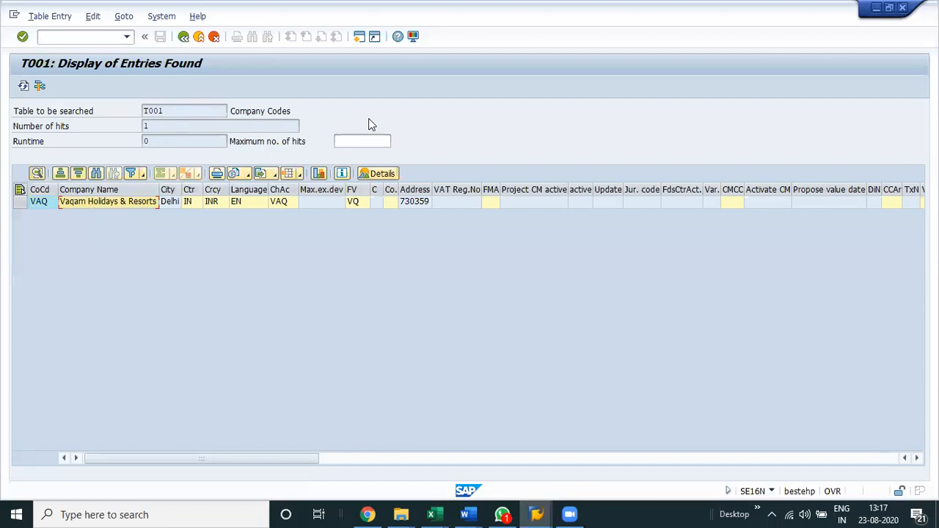
{"action": "key", "text": "Tab"}
{"action": "key", "text": "Tab"}
{"action": "key", "text": "Tab"}
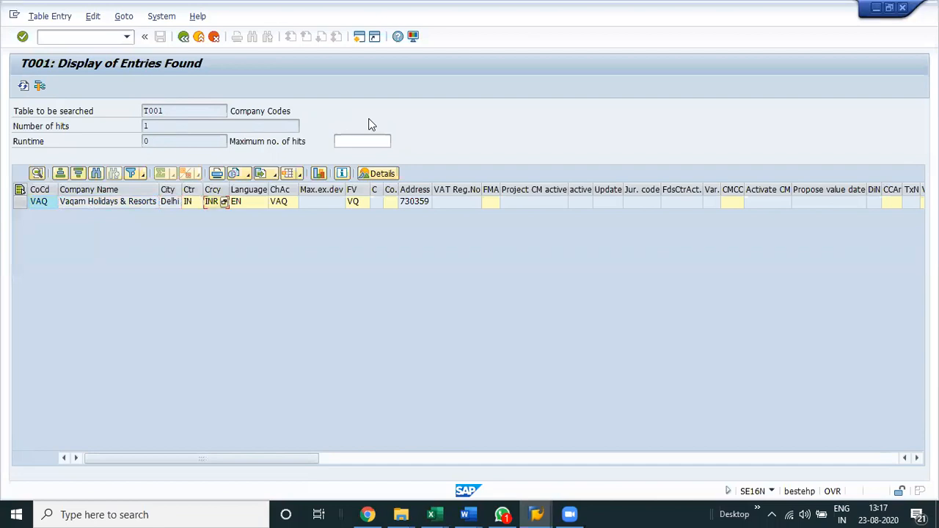
{"action": "key", "text": "Tab"}
{"action": "key", "text": "Tab"}
{"action": "key", "text": "Tab"}
{"action": "key", "text": "Tab"}
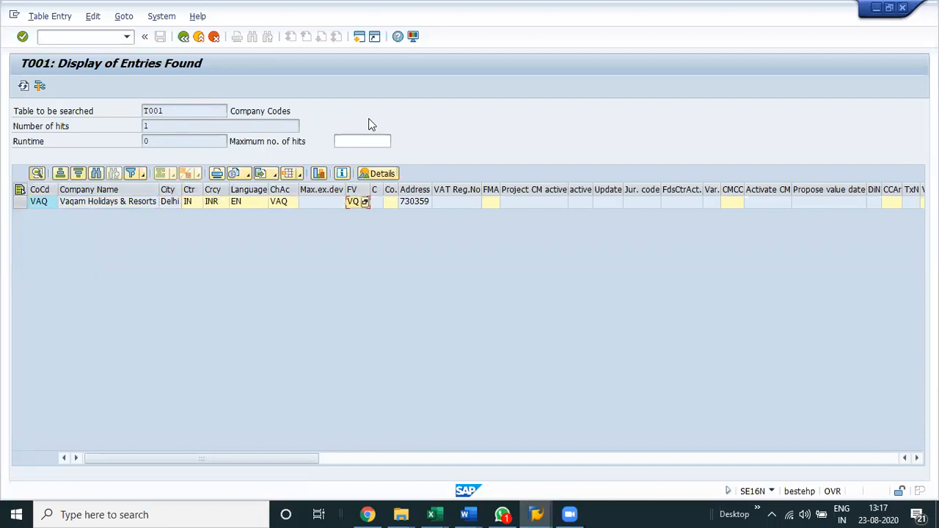
{"action": "key", "text": "Tab"}
{"action": "key", "text": "Tab"}
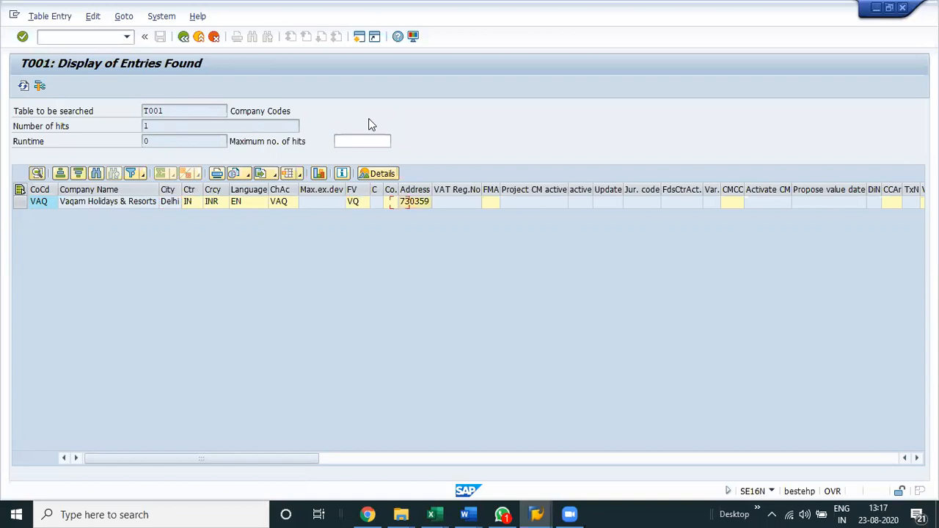
{"action": "key", "text": "Tab"}
{"action": "key", "text": "Tab"}
{"action": "key", "text": "Tab"}
{"action": "key", "text": "Tab"}
{"action": "key", "text": "Tab"}
{"action": "key", "text": "Tab"}
{"action": "key", "text": "Tab"}
{"action": "key", "text": "Tab"}
{"action": "key", "text": "Tab"}
{"action": "key", "text": "Tab"}
{"action": "key", "text": "Tab"}
{"action": "key", "text": "Tab"}
{"action": "key", "text": "Tab"}
{"action": "key", "text": "Tab"}
{"action": "key", "text": "Tab"}
{"action": "key", "text": "Tab"}
{"action": "key", "text": "Tab"}
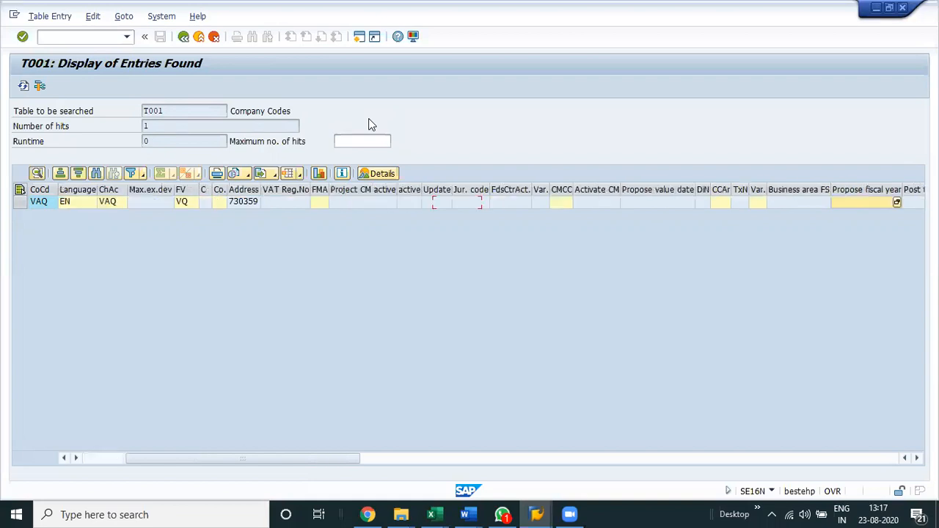
{"action": "key", "text": "Tab"}
{"action": "key", "text": "Tab"}
{"action": "key", "text": "Tab"}
{"action": "key", "text": "Tab"}
{"action": "key", "text": "Tab"}
{"action": "key", "text": "Tab"}
{"action": "key", "text": "Tab"}
{"action": "key", "text": "Tab"}
{"action": "key", "text": "Tab"}
{"action": "key", "text": "Tab"}
{"action": "key", "text": "Tab"}
{"action": "key", "text": "Tab"}
{"action": "key", "text": "Tab"}
{"action": "key", "text": "Tab"}
{"action": "key", "text": "Tab"}
{"action": "key", "text": "Tab"}
{"action": "key", "text": "Tab"}
{"action": "key", "text": "Tab"}
{"action": "key", "text": "Tab"}
{"action": "key", "text": "Tab"}
{"action": "key", "text": "Tab"}
{"action": "key", "text": "Tab"}
{"action": "key", "text": "Tab"}
{"action": "key", "text": "Tab"}
{"action": "key", "text": "Tab"}
{"action": "key", "text": "Tab"}
{"action": "key", "text": "Tab"}
{"action": "key", "text": "Tab"}
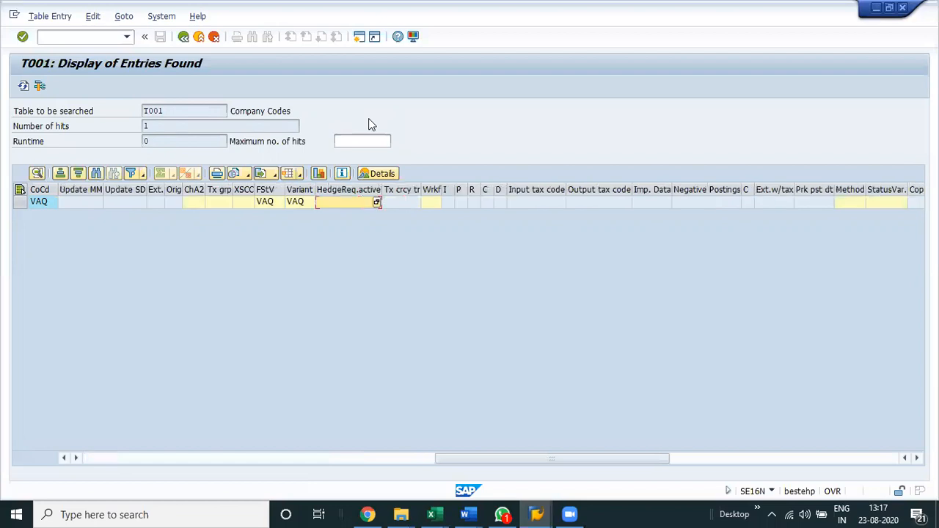
Widen the FStV and Variant columns to show their full headings, and look over the remaining T001 columns.
{"action": "double_click", "coordinate": [282, 187]}
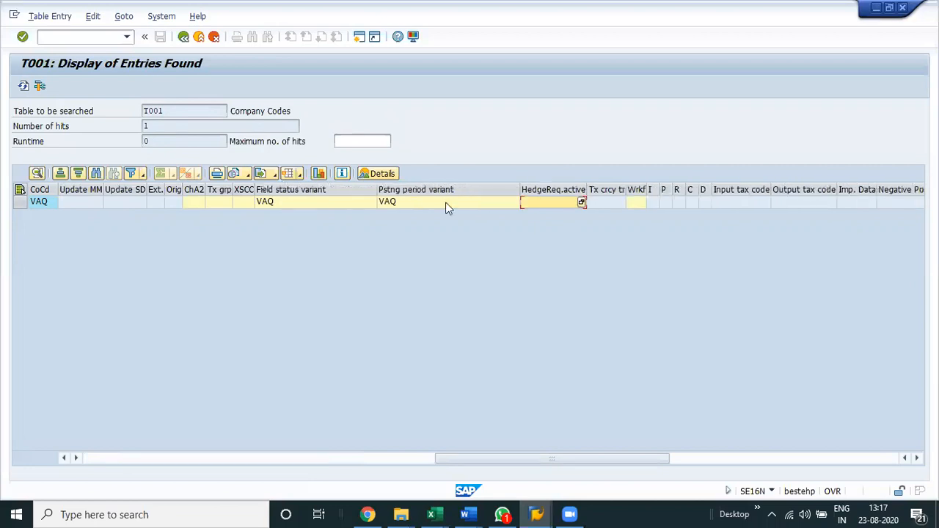
{"action": "scroll", "coordinate": [448, 208], "scroll_direction": "right", "scroll_amount": 5}
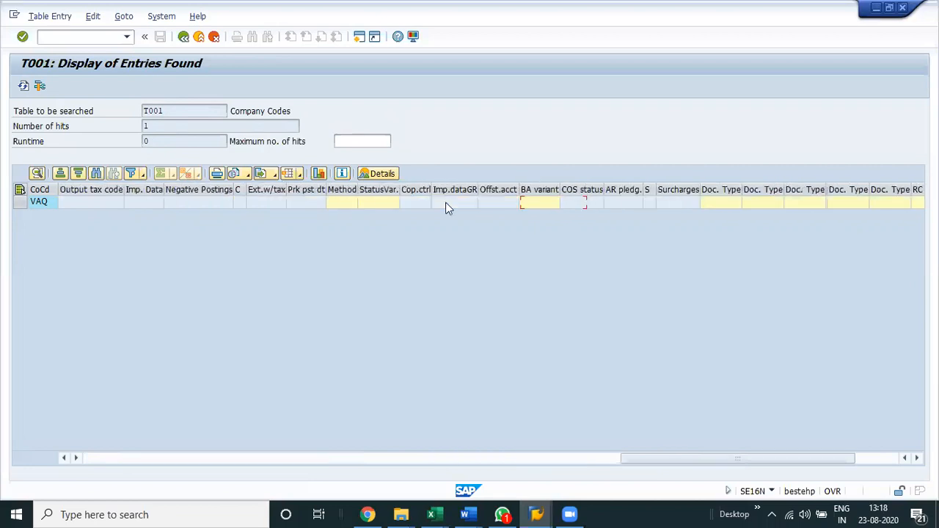
{"action": "scroll", "coordinate": [448, 208], "scroll_direction": "right", "scroll_amount": 5}
{"action": "scroll", "coordinate": [447, 207], "scroll_direction": "left", "scroll_amount": 15}
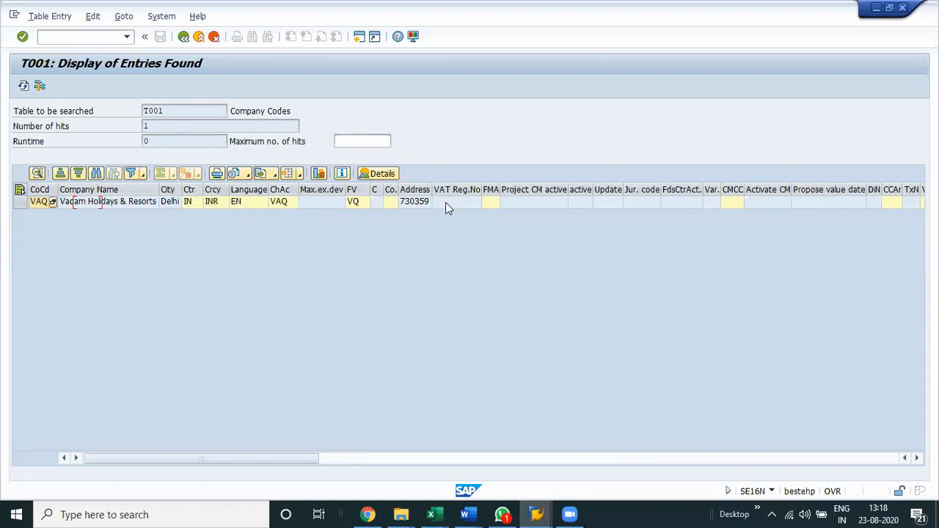
Widen the Address column of the T001 results and select the company's address number.
{"action": "left_click", "coordinate": [141, 205]}
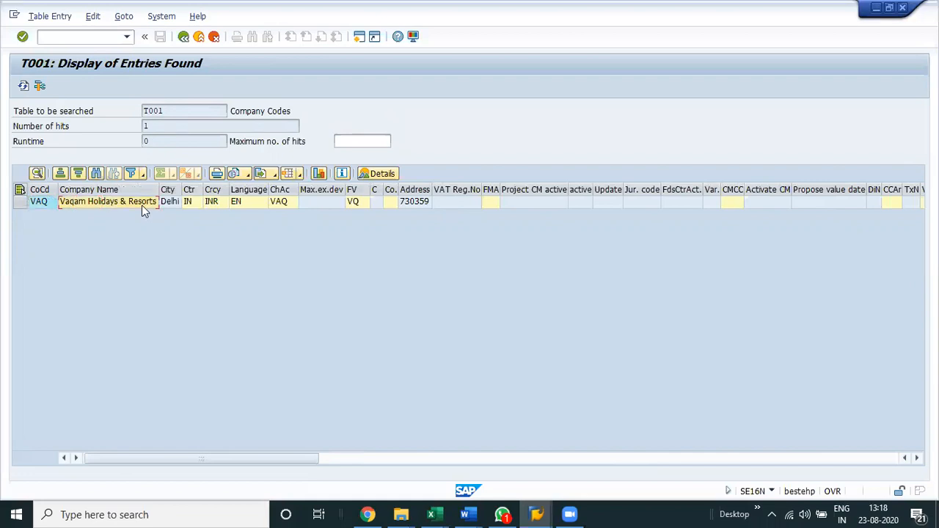
{"action": "left_click_drag", "start_coordinate": [526, 189], "coordinate": [523, 189]}
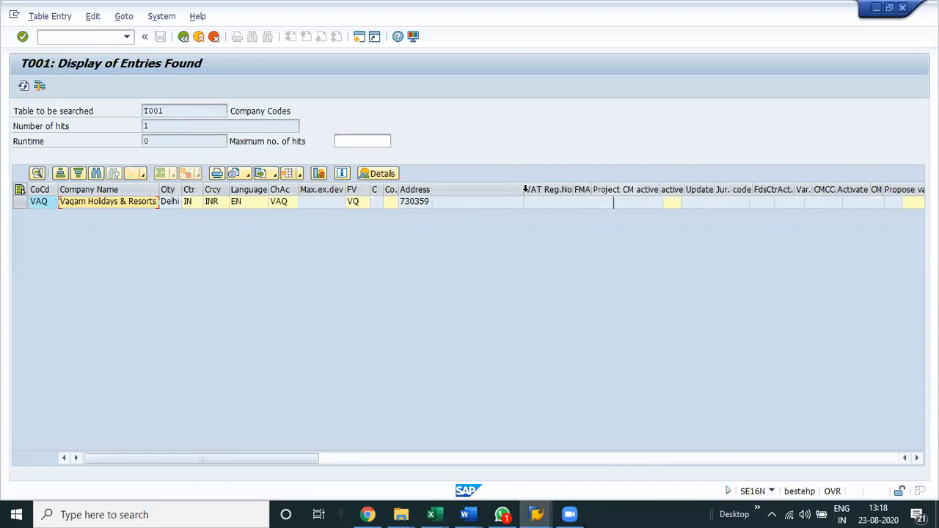
{"action": "left_click", "coordinate": [453, 206]}
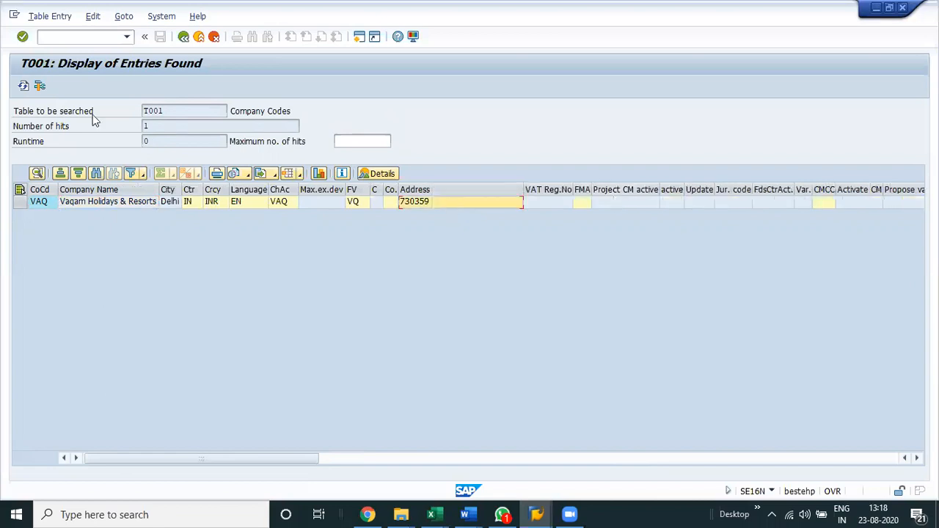
Open transaction SE16N in a new session, keeping the T001 results open.
{"action": "left_click", "coordinate": [63, 38]}
{"action": "type", "text": "/os"}
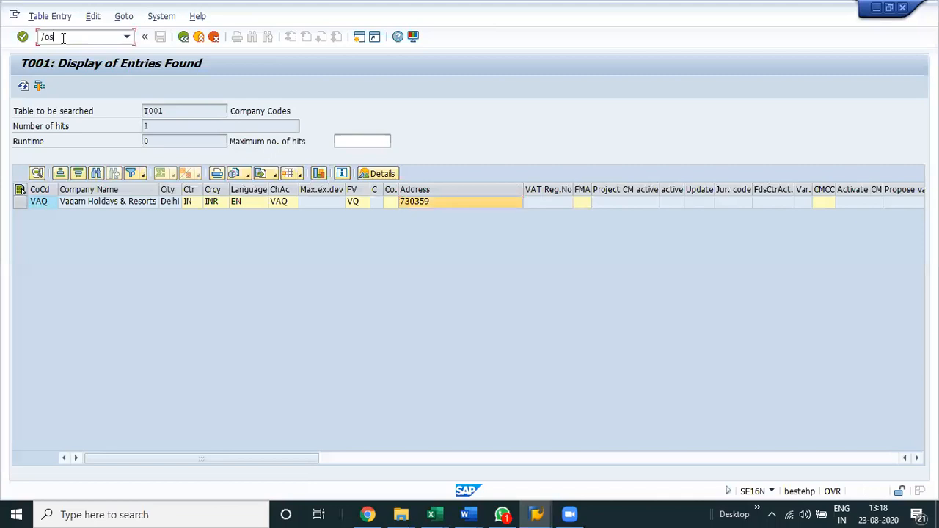
{"action": "key", "text": "Return"}
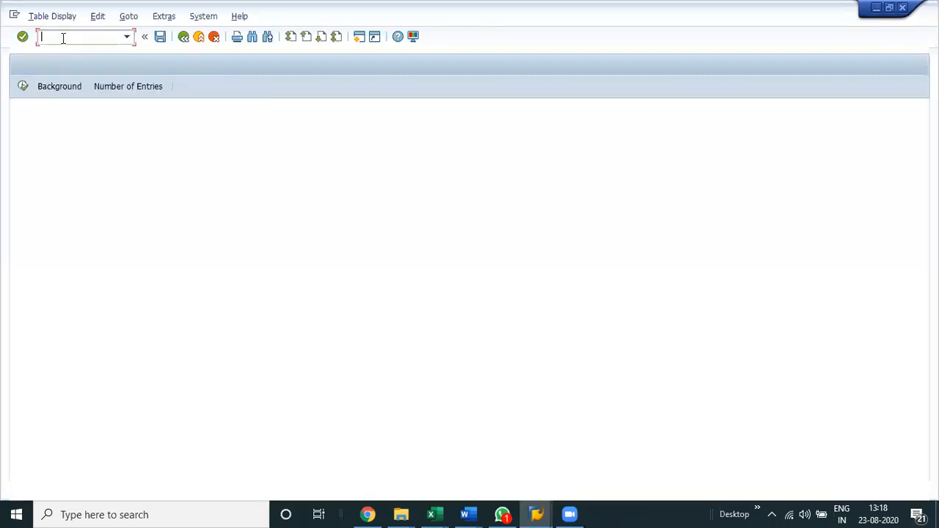
Load table ADRC, filter it by the company's address number from T001 and display the matching entry.
{"action": "type", "text": "ad"}
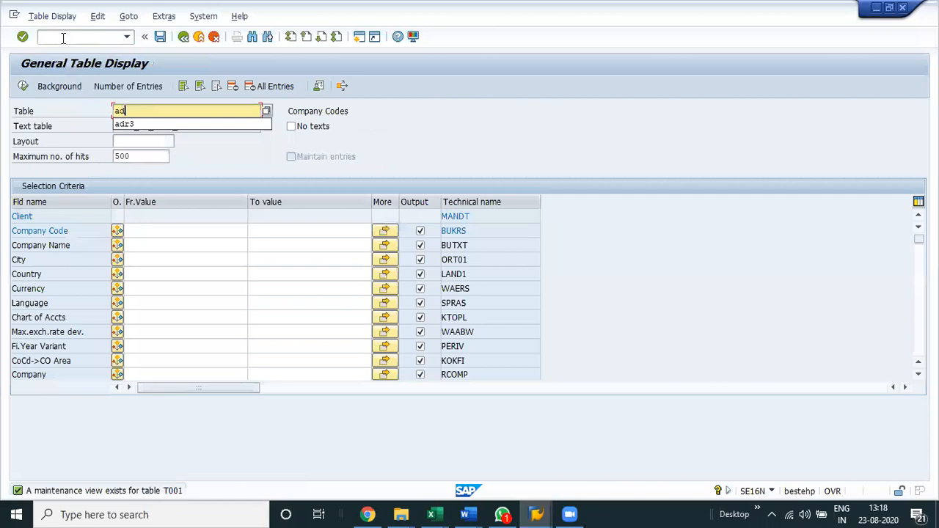
{"action": "type", "text": "rc"}
{"action": "key", "text": "Return"}
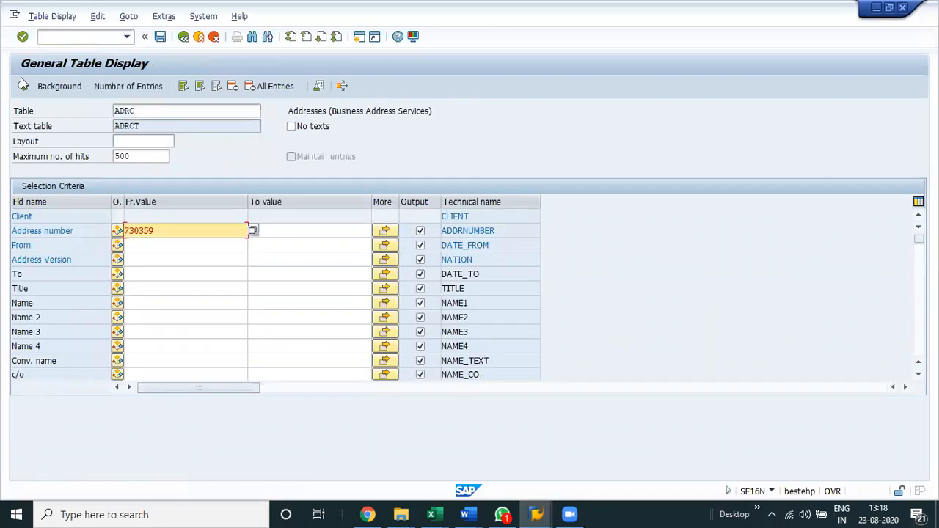
{"action": "key", "text": "F8"}
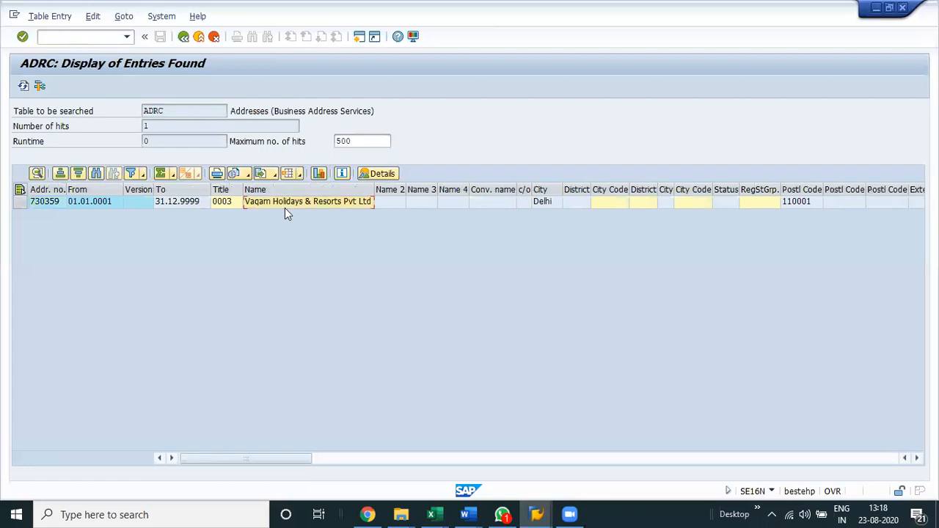
Review the ADRC entry's city, postal code, street and country fields, and widen the Key column to show its full heading.
{"action": "key", "text": "Right"}
{"action": "key", "text": "Right"}
{"action": "key", "text": "Right"}
{"action": "key", "text": "Right"}
{"action": "key", "text": "Right"}
{"action": "key", "text": "Right"}
{"action": "key", "text": "Right"}
{"action": "key", "text": "Right"}
{"action": "key", "text": "Right"}
{"action": "key", "text": "Right"}
{"action": "key", "text": "Right"}
{"action": "key", "text": "Right"}
{"action": "key", "text": "Right"}
{"action": "key", "text": "Right"}
{"action": "key", "text": "Right"}
{"action": "key", "text": "Right"}
{"action": "key", "text": "Right"}
{"action": "key", "text": "Right"}
{"action": "key", "text": "Right"}
{"action": "key", "text": "Right"}
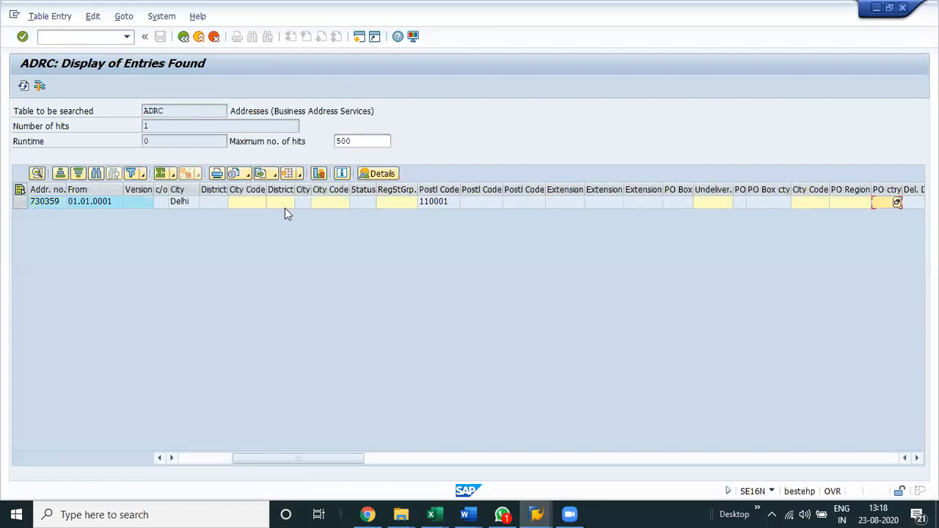
{"action": "key", "text": "Right"}
{"action": "key", "text": "Right"}
{"action": "key", "text": "Right"}
{"action": "key", "text": "Right"}
{"action": "key", "text": "Right"}
{"action": "key", "text": "Right"}
{"action": "key", "text": "Right"}
{"action": "key", "text": "Right"}
{"action": "key", "text": "Right"}
{"action": "key", "text": "Right"}
{"action": "key", "text": "Right"}
{"action": "key", "text": "Right"}
{"action": "key", "text": "Right"}
{"action": "key", "text": "Right"}
{"action": "key", "text": "Right"}
{"action": "key", "text": "Right"}
{"action": "key", "text": "Right"}
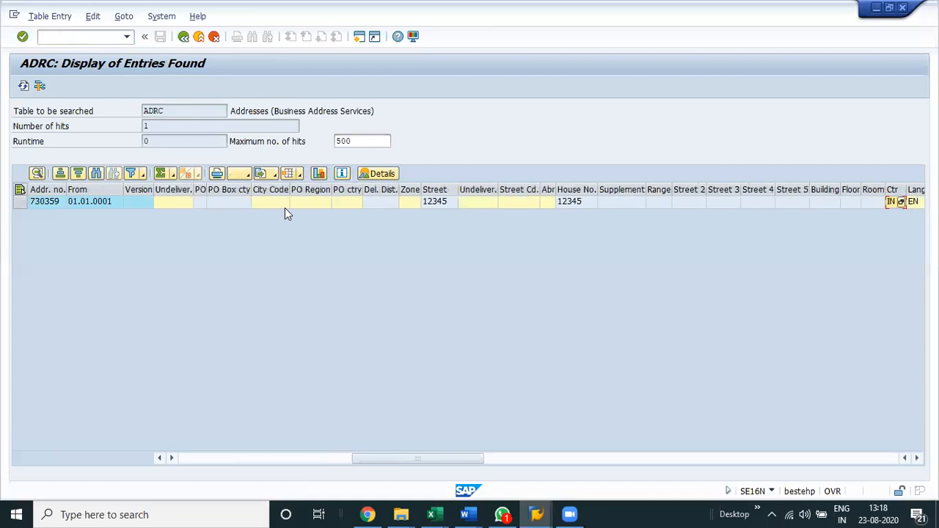
{"action": "key", "text": "Right"}
{"action": "key", "text": "Right"}
{"action": "key", "text": "Right"}
{"action": "key", "text": "Right"}
{"action": "key", "text": "Right"}
{"action": "key", "text": "Right"}
{"action": "key", "text": "Right"}
{"action": "key", "text": "Right"}
{"action": "key", "text": "Right"}
{"action": "key", "text": "Right"}
{"action": "key", "text": "Right"}
{"action": "key", "text": "Right"}
{"action": "key", "text": "Right"}
{"action": "key", "text": "Right"}
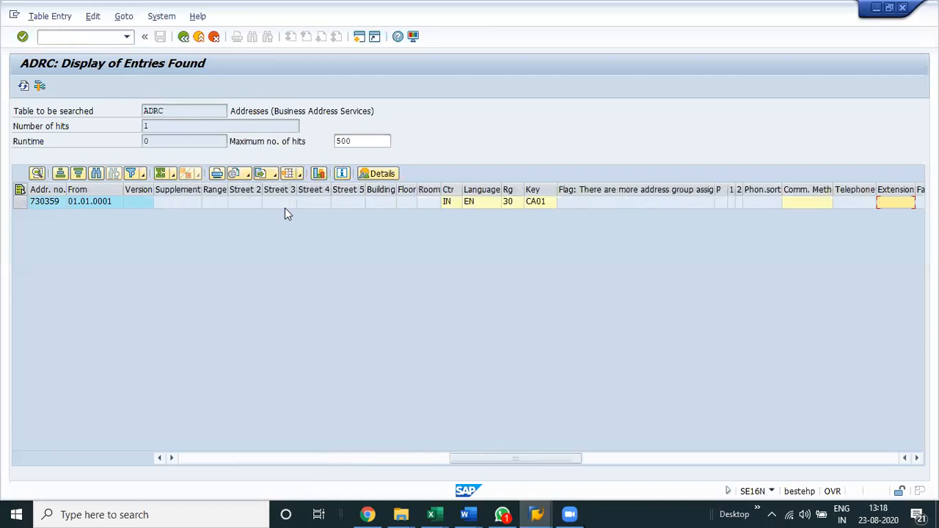
{"action": "scroll", "coordinate": [609, 201], "scroll_direction": "left", "scroll_amount": 1}
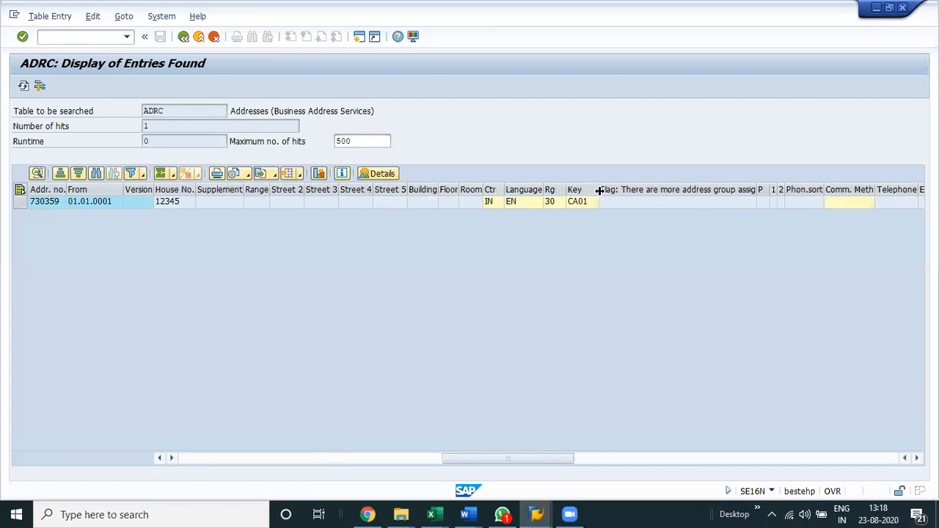
{"action": "double_click", "coordinate": [599, 190]}
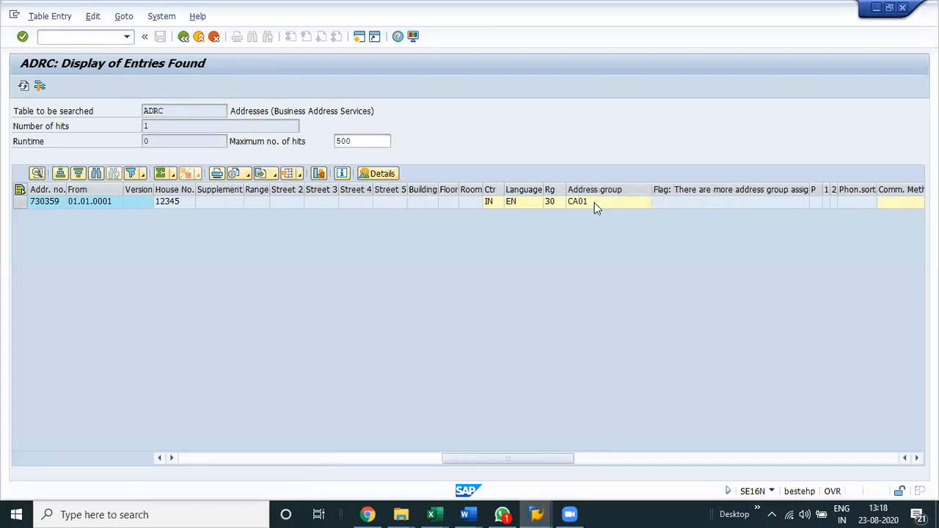
Examine the remaining ADRC fields, including company name, time zone and address UUID, and return to the first column.
{"action": "key", "text": "Right"}
{"action": "key", "text": "Right"}
{"action": "key", "text": "Right"}
{"action": "key", "text": "Right"}
{"action": "key", "text": "Right"}
{"action": "key", "text": "Right"}
{"action": "key", "text": "Right"}
{"action": "key", "text": "Right"}
{"action": "key", "text": "Right"}
{"action": "key", "text": "Right"}
{"action": "key", "text": "Right"}
{"action": "key", "text": "Right"}
{"action": "key", "text": "Right"}
{"action": "key", "text": "Right"}
{"action": "key", "text": "Right"}
{"action": "key", "text": "Right"}
{"action": "key", "text": "Right"}
{"action": "key", "text": "Right"}
{"action": "key", "text": "Right"}
{"action": "key", "text": "Right"}
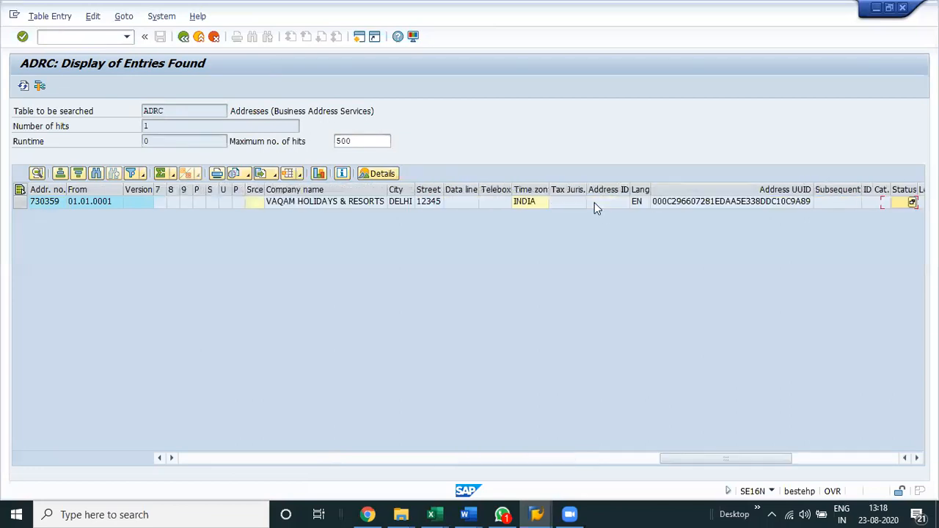
{"action": "key", "text": "Left"}
{"action": "key", "text": "Left"}
{"action": "key", "text": "Left"}
{"action": "key", "text": "Left"}
{"action": "key", "text": "Left"}
{"action": "key", "text": "Left"}
{"action": "key", "text": "Left"}
{"action": "key", "text": "Left"}
{"action": "key", "text": "Left"}
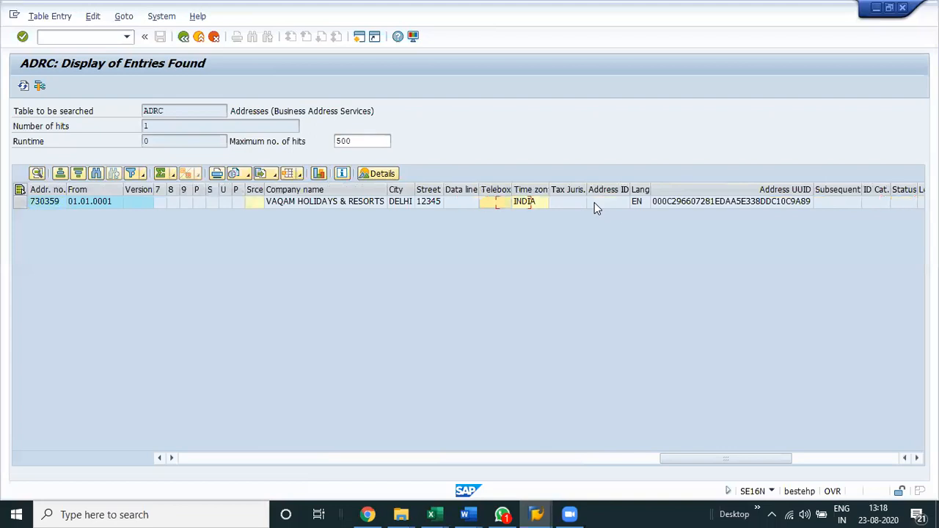
{"action": "key", "text": "Right"}
{"action": "key", "text": "Right"}
{"action": "key", "text": "Right"}
{"action": "key", "text": "Right"}
{"action": "key", "text": "Right"}
{"action": "key", "text": "Right"}
{"action": "key", "text": "Right"}
{"action": "key", "text": "Right"}
{"action": "key", "text": "Right"}
{"action": "key", "text": "Right"}
{"action": "key", "text": "Right"}
{"action": "key", "text": "Right"}
{"action": "key", "text": "Right"}
{"action": "key", "text": "Right"}
{"action": "key", "text": "Right"}
{"action": "key", "text": "Right"}
{"action": "key", "text": "Home"}
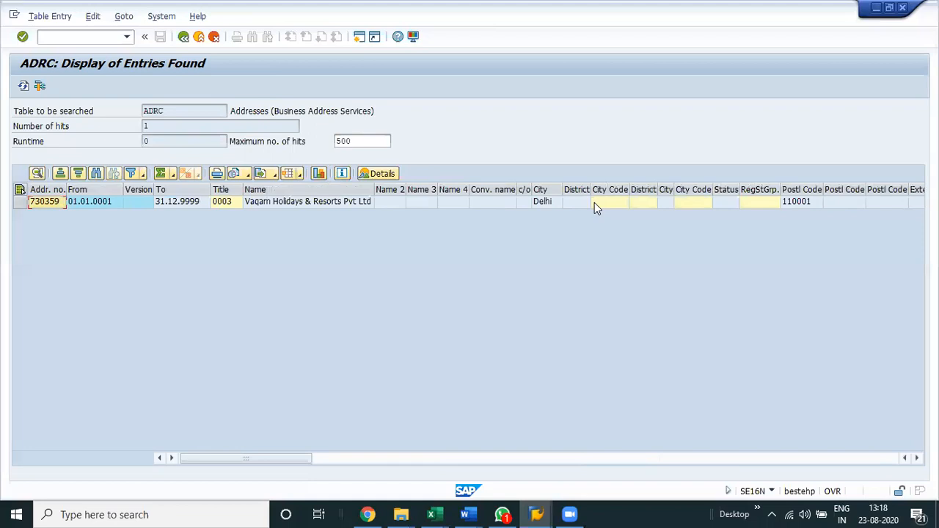
Leave the ADRC results and close that SAP session window.
{"action": "left_click", "coordinate": [185, 37]}
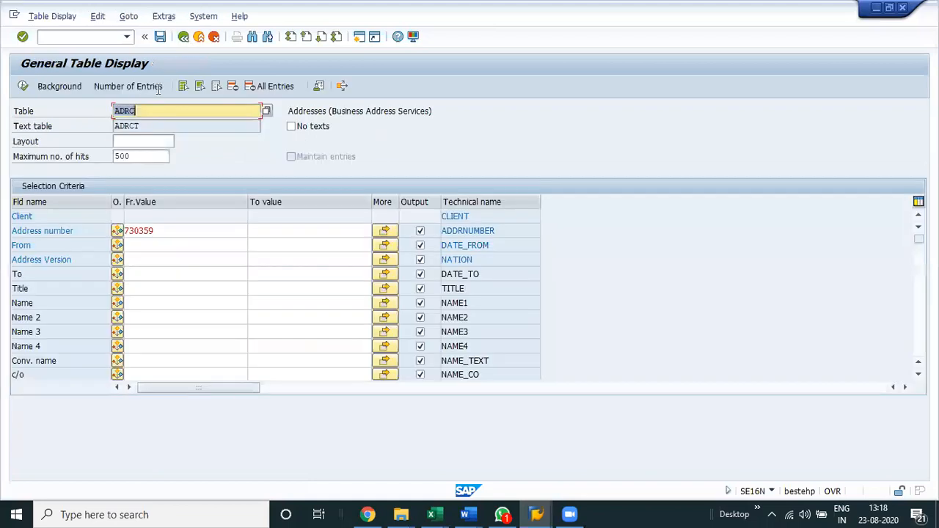
{"action": "left_click", "coordinate": [207, 17]}
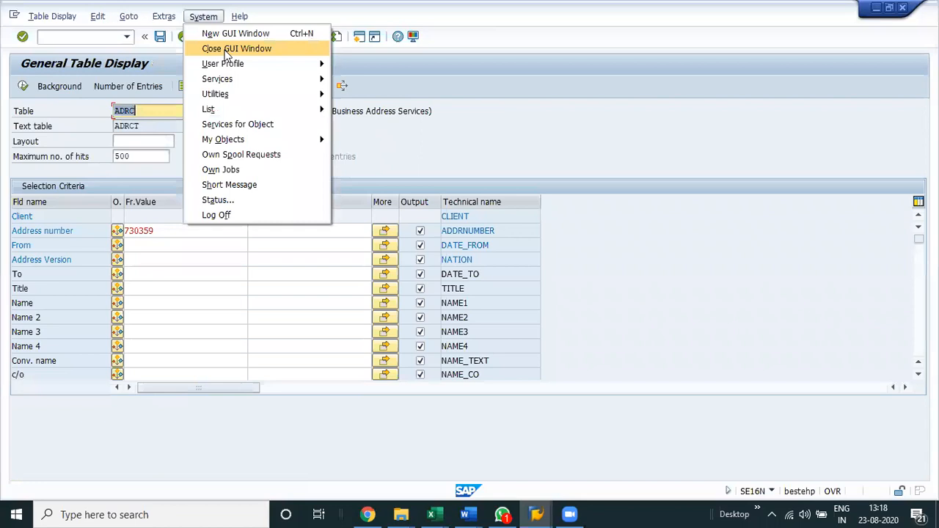
{"action": "left_click", "coordinate": [189, 48]}
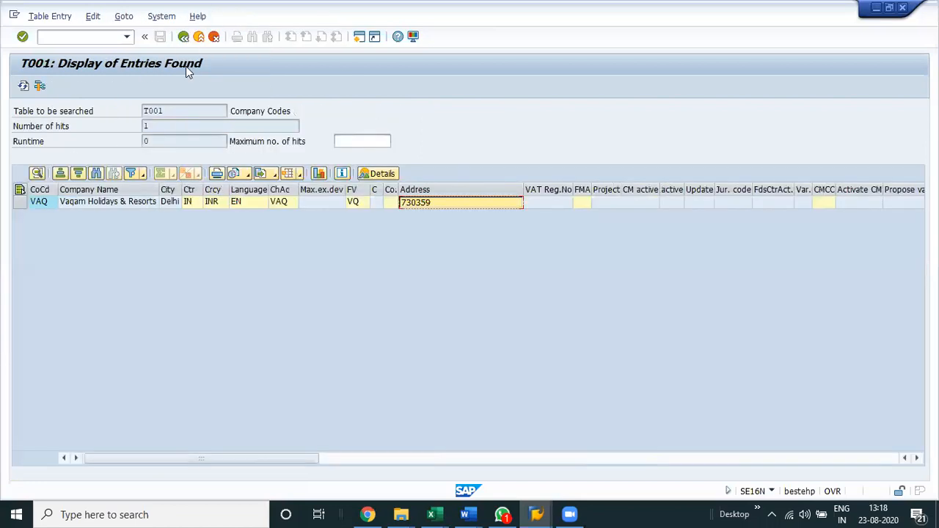
Go back to General Table Display and replace the table name with T002 to load its selection fields.
{"action": "left_click", "coordinate": [165, 111]}
{"action": "key", "text": "BackSpace"}
{"action": "type", "text": "2"}
{"action": "key", "text": "Return"}
{"action": "double_click", "coordinate": [165, 110]}
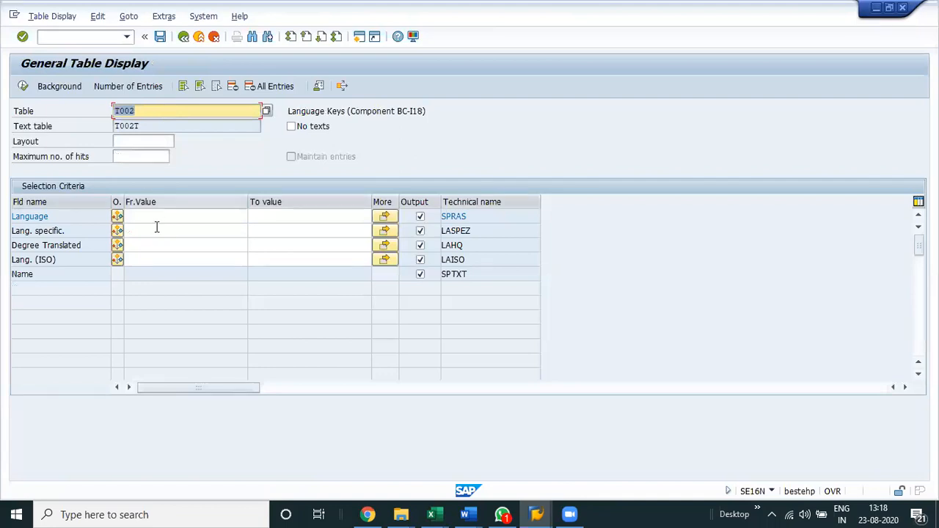
{"action": "left_click", "coordinate": [150, 108]}
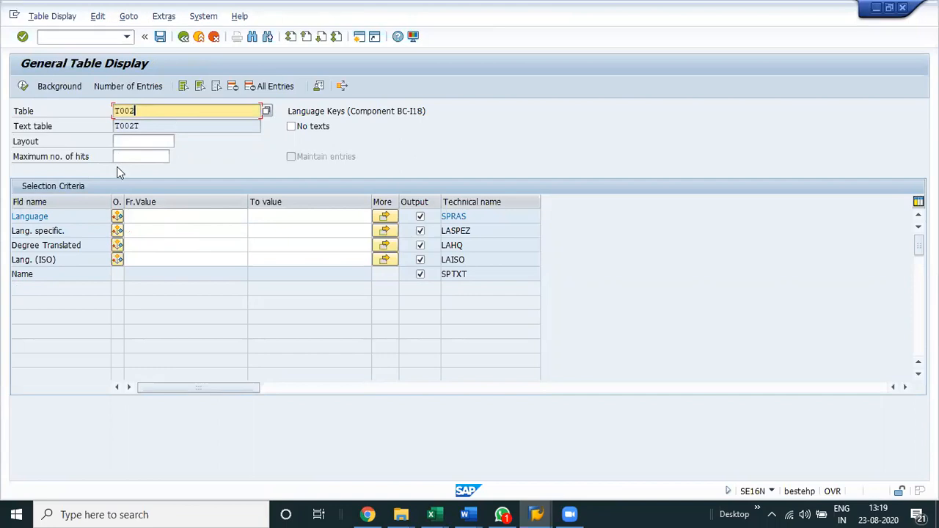
Switch to the Excel training notes and enter Vendor in cell A758, below the field name notes.
{"action": "key", "text": "alt+Tab"}
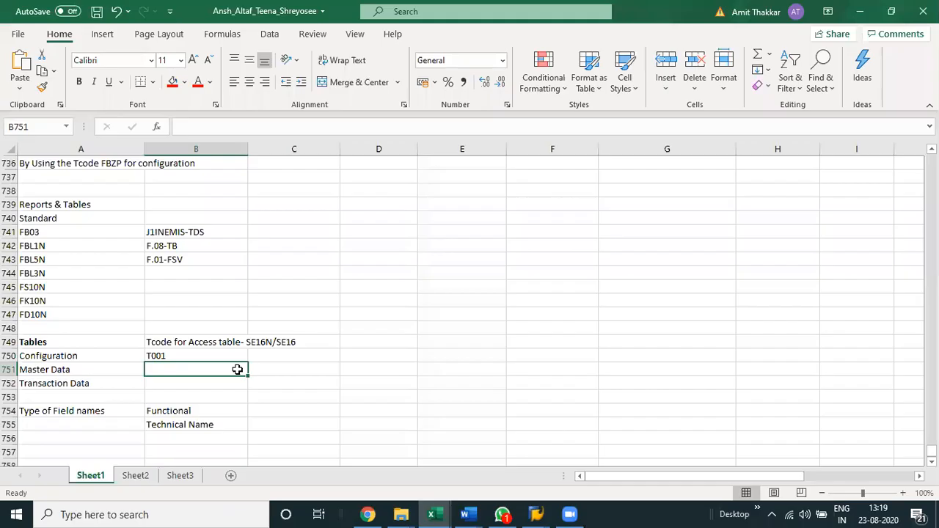
{"action": "scroll", "coordinate": [140, 344], "scroll_direction": "down", "scroll_amount": 3}
{"action": "left_click", "coordinate": [127, 340]}
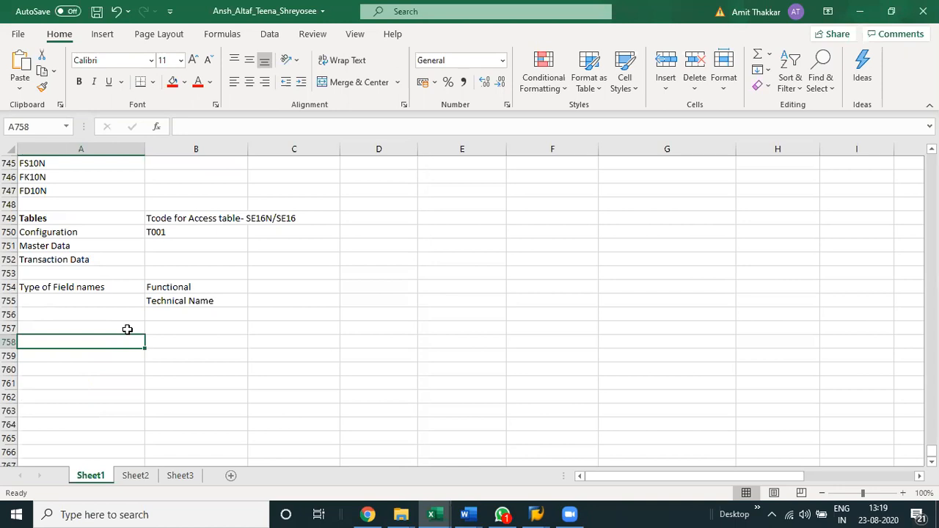
{"action": "type", "text": "Ve"}
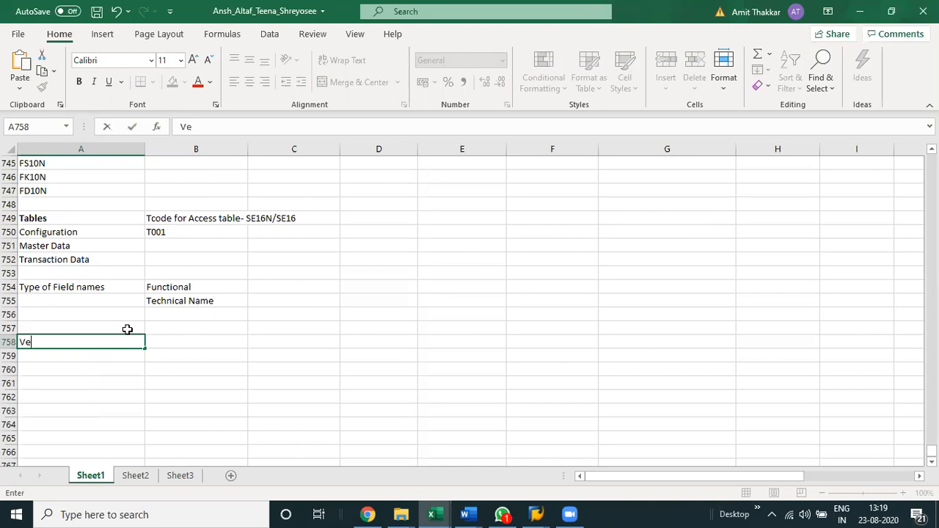
{"action": "type", "text": "ndor"}
{"action": "key", "text": "Return"}
Enter the heading GL Master in cell C758, on the same row as the vendor heading.
{"action": "key", "text": "Up"}
{"action": "key", "text": "Right"}
{"action": "key", "text": "Right"}
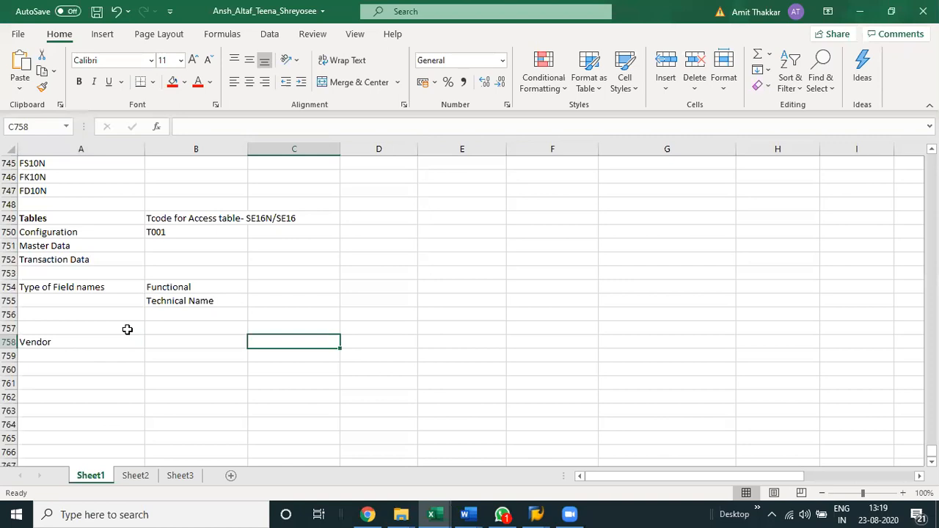
{"action": "key", "text": "alt+Tab"}
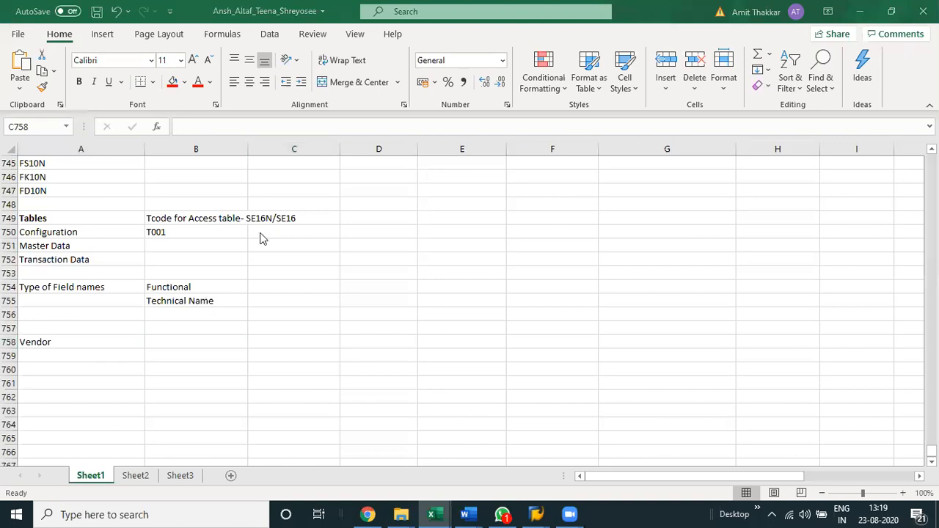
{"action": "left_click", "coordinate": [281, 341]}
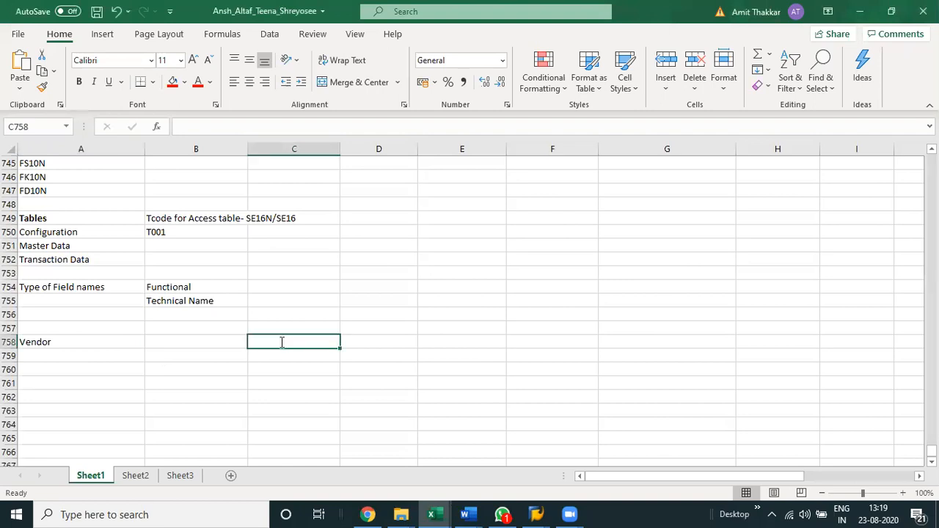
{"action": "type", "text": "GL Mas"}
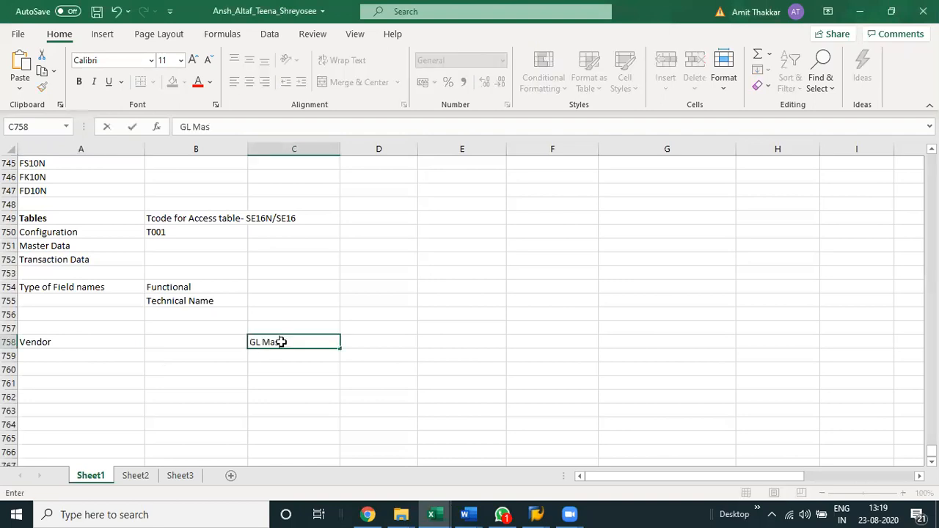
{"action": "type", "text": "ter"}
{"action": "key", "text": "ctrl+Return"}
Enter the heading Customer Master in cell E758.
{"action": "key", "text": "Right"}
{"action": "key", "text": "Right"}
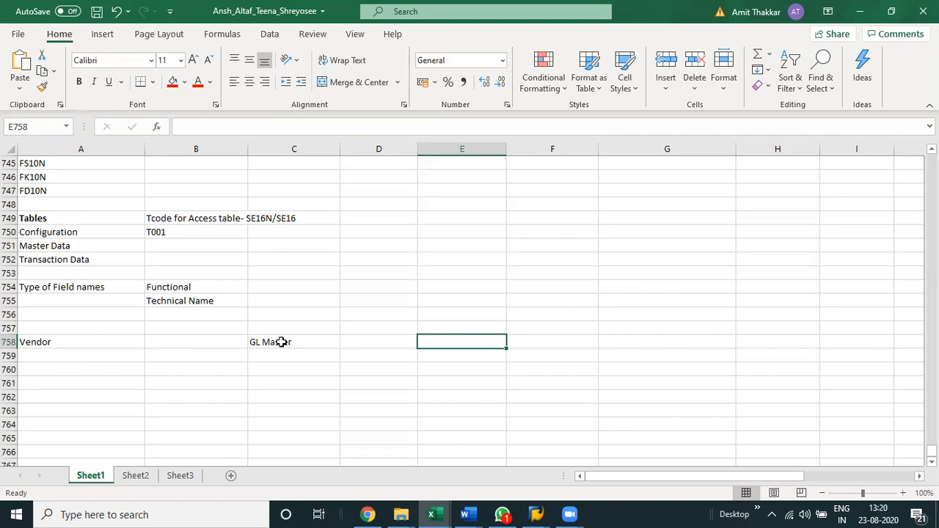
{"action": "type", "text": "Cus"}
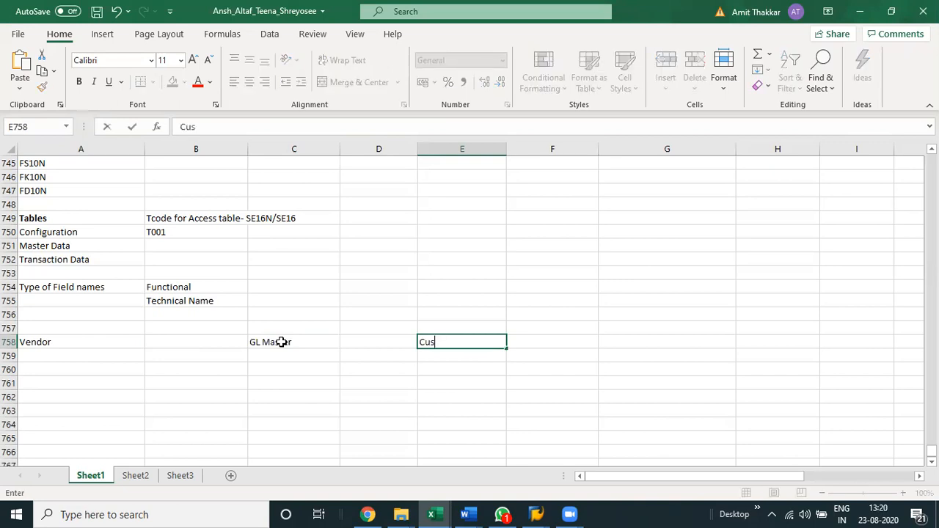
{"action": "type", "text": "tomer"}
{"action": "key", "text": "Return"}
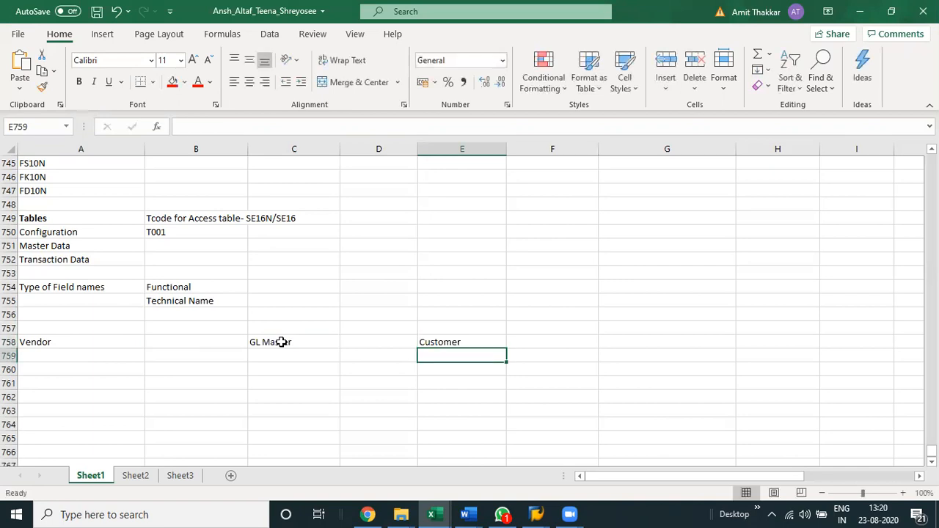
{"action": "key", "text": "Up"}
{"action": "key", "text": "F2"}
{"action": "type", "text": "Ma"}
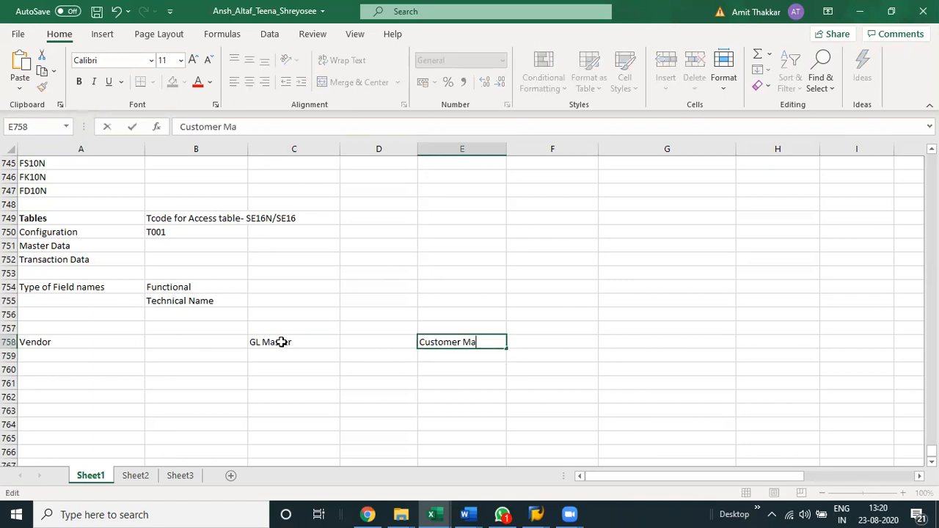
{"action": "type", "text": "ster"}
{"action": "key", "text": "Return"}
Extend the vendor heading in cell A758 to read Vendor Master.
{"action": "key", "text": "Up"}
{"action": "key", "text": "Left"}
{"action": "key", "text": "Left"}
{"action": "type", "text": "2"}
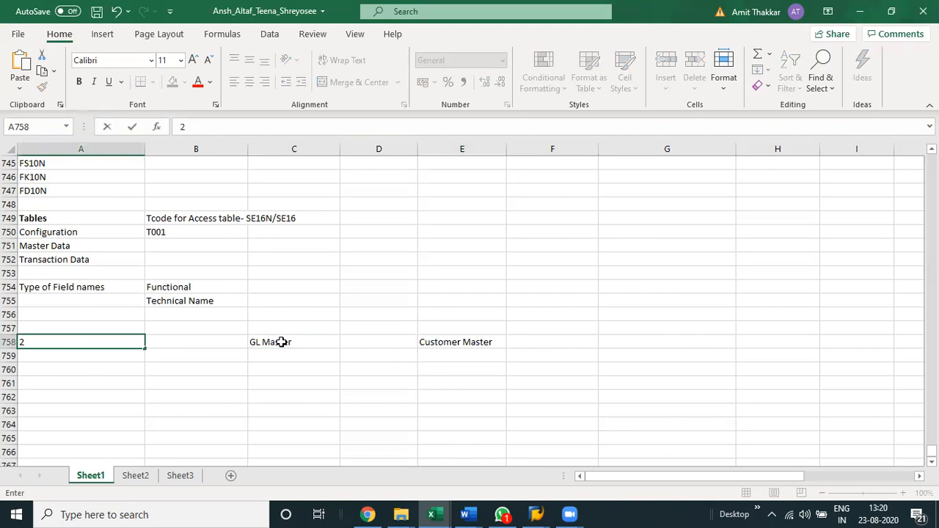
{"action": "key", "text": "Escape"}
{"action": "key", "text": "F2"}
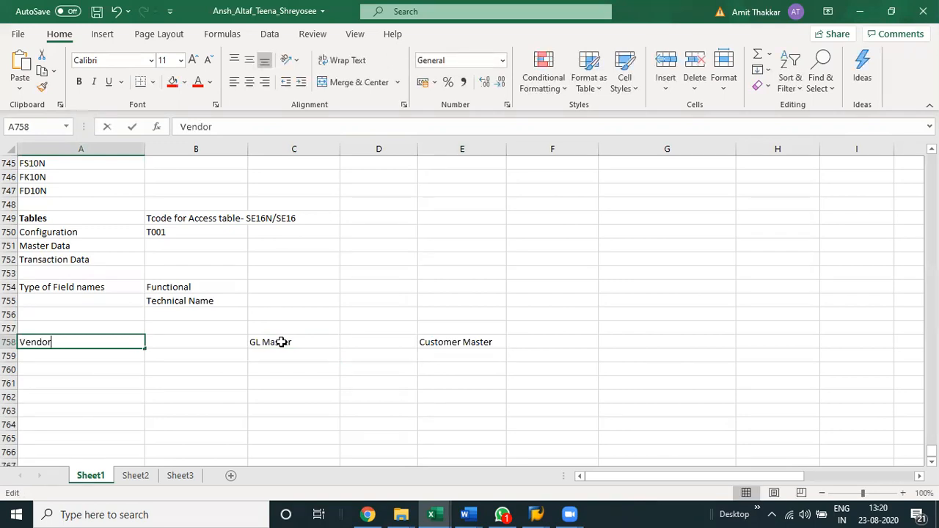
{"action": "type", "text": "Master"}
{"action": "key", "text": "Return"}
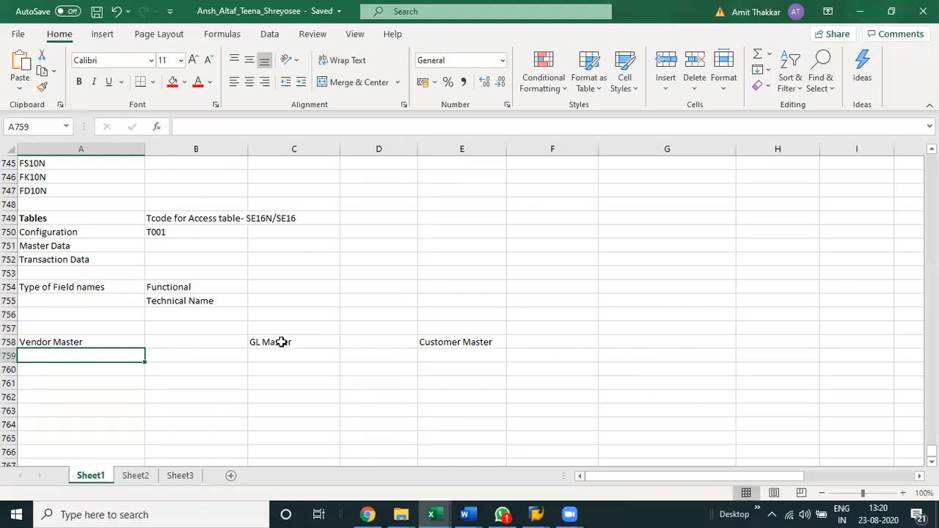
{"action": "type", "text": "Clie"}
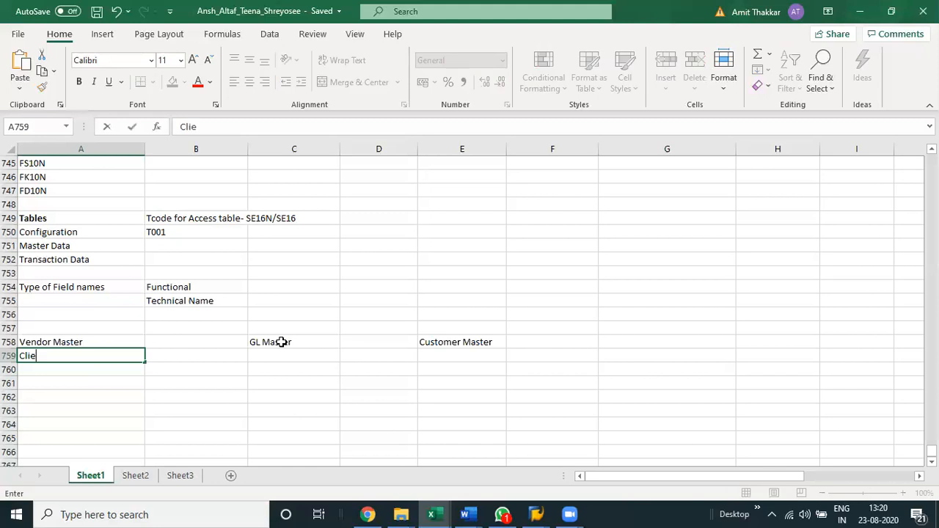
{"action": "key", "text": "BackSpace"}
{"action": "key", "text": "BackSpace"}
{"action": "key", "text": "BackSpace"}
{"action": "key", "text": "BackSpace"}
List GD in cell A759 and Co Code in cell A760 under the Vendor Master heading.
{"action": "type", "text": "GD"}
{"action": "key", "text": "Return"}
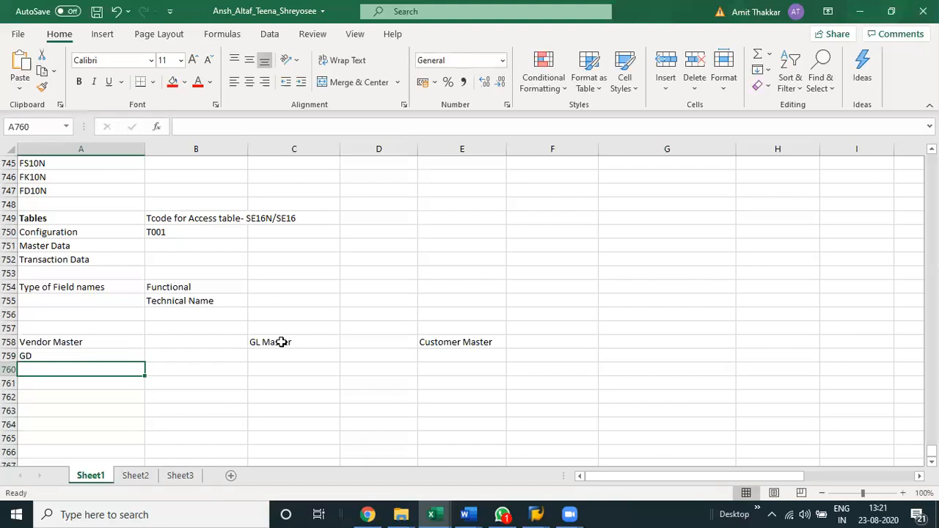
{"action": "key", "text": "BackSpace"}
{"action": "type", "text": "Co Code"}
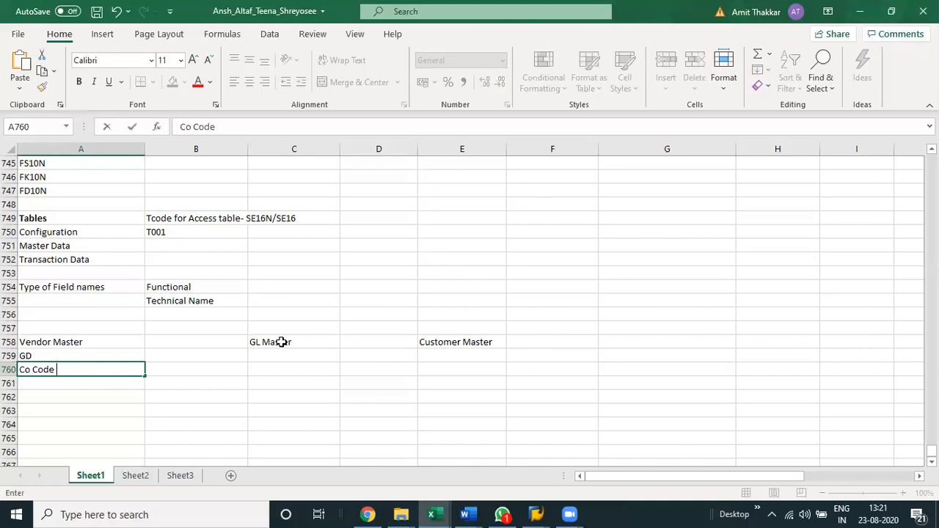
{"action": "key", "text": "Return"}
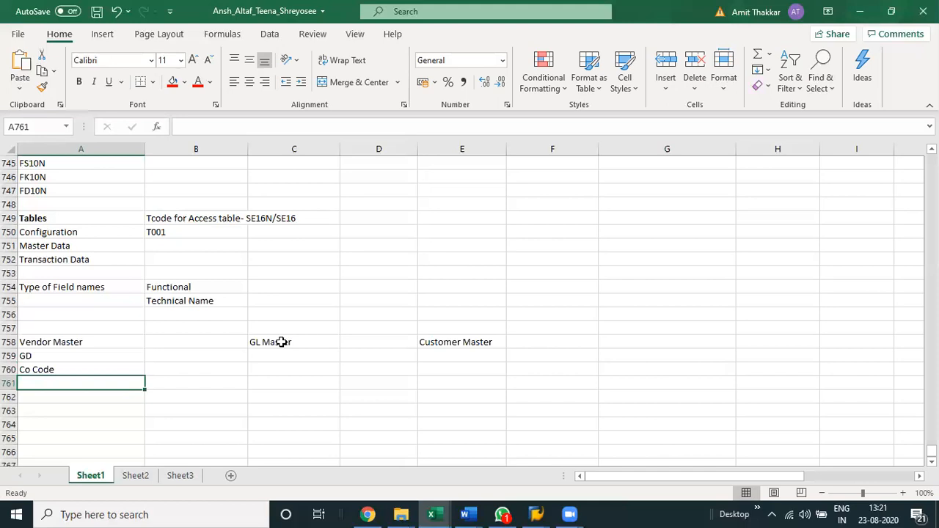
Add Pur Org in cell A761 as the third vendor master level.
{"action": "type", "text": "Pur Ord"}
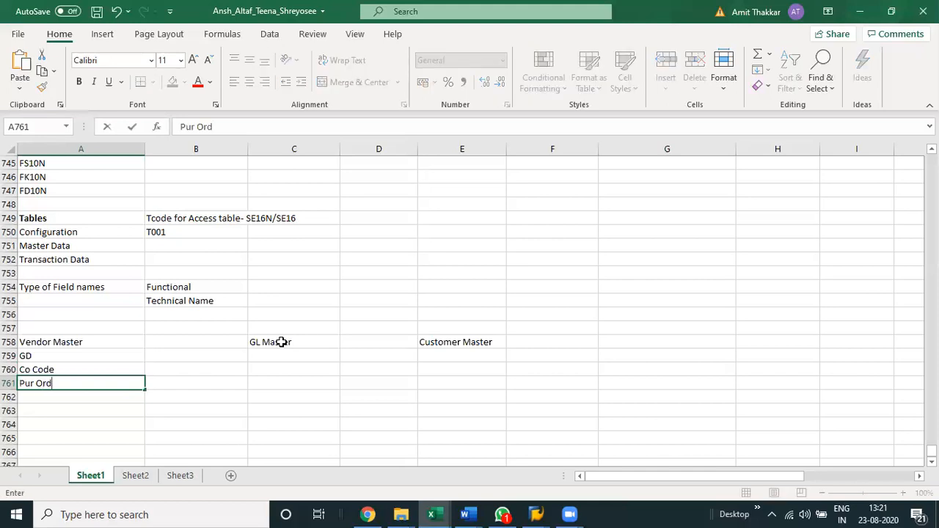
{"action": "key", "text": "BackSpace"}
{"action": "type", "text": "g Da"}
{"action": "key", "text": "BackSpace"}
{"action": "key", "text": "BackSpace"}
{"action": "key", "text": "BackSpace"}
{"action": "key", "text": "Return"}
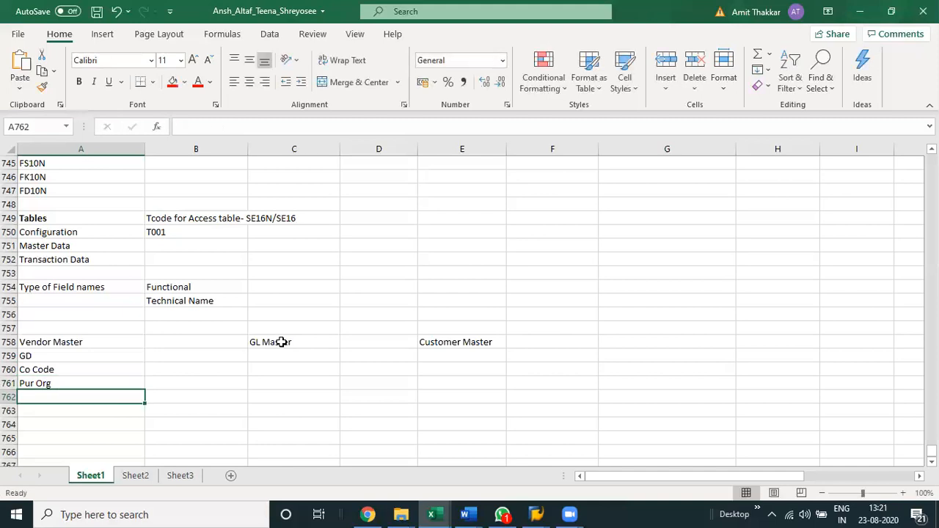
Enter the table name LFA1 in cell B759, beside the GD entry.
{"action": "key", "text": "Up"}
{"action": "key", "text": "Up"}
{"action": "key", "text": "Up"}
{"action": "key", "text": "Right"}
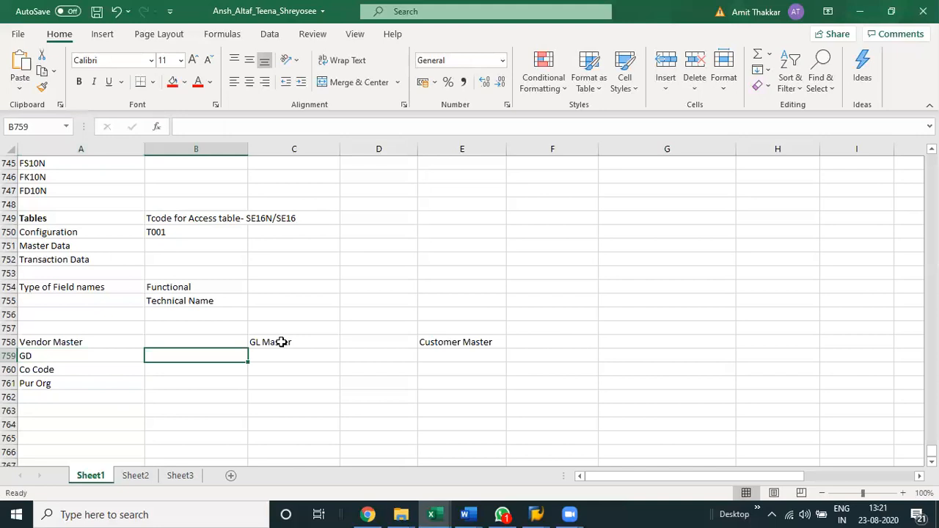
{"action": "type", "text": "SK"}
{"action": "key", "text": "BackSpace"}
{"action": "key", "text": "BackSpace"}
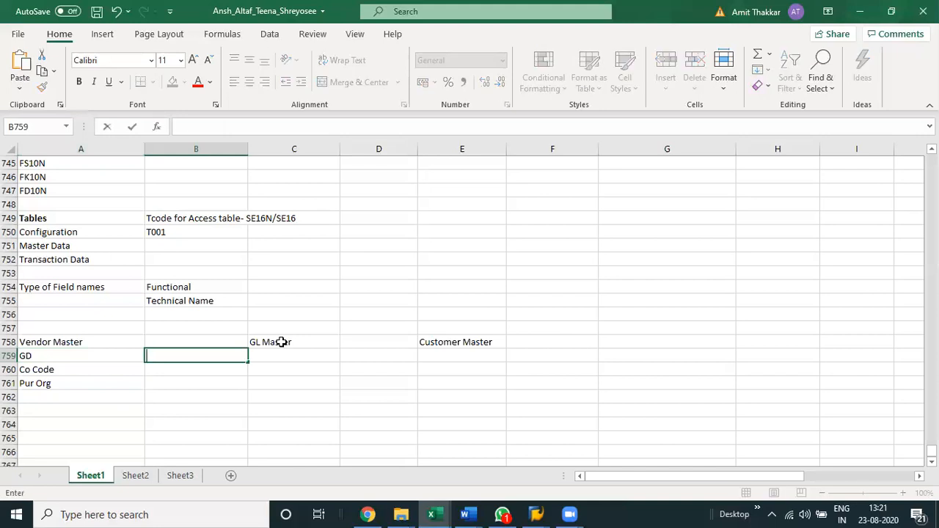
{"action": "type", "text": "LFA1"}
{"action": "key", "text": "Return"}
{"action": "type", "text": "LFA1"}
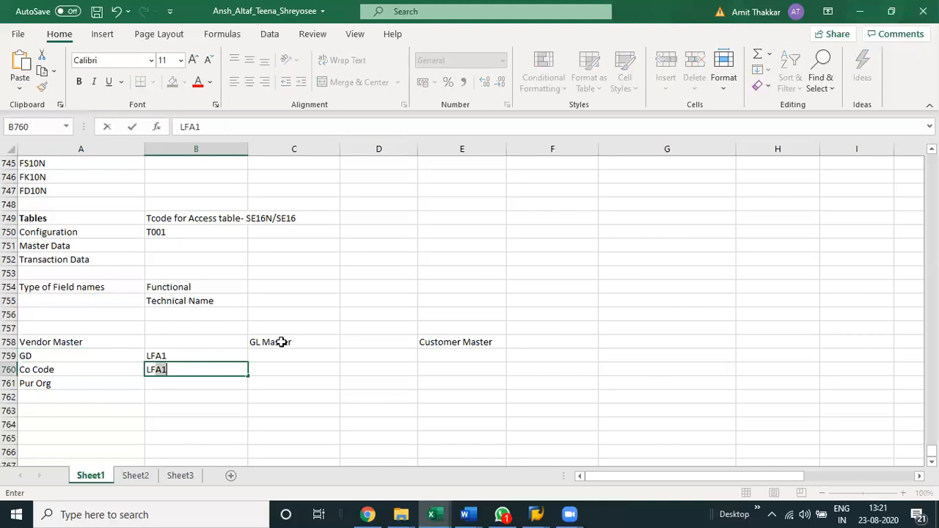
Enter the table names LFB1 beside Co Code in B760 and LFM1 beside Pur Org in B761.
{"action": "key", "text": "BackSpace"}
{"action": "key", "text": "BackSpace"}
{"action": "type", "text": "B1"}
{"action": "key", "text": "Return"}
{"action": "type", "text": "L"}
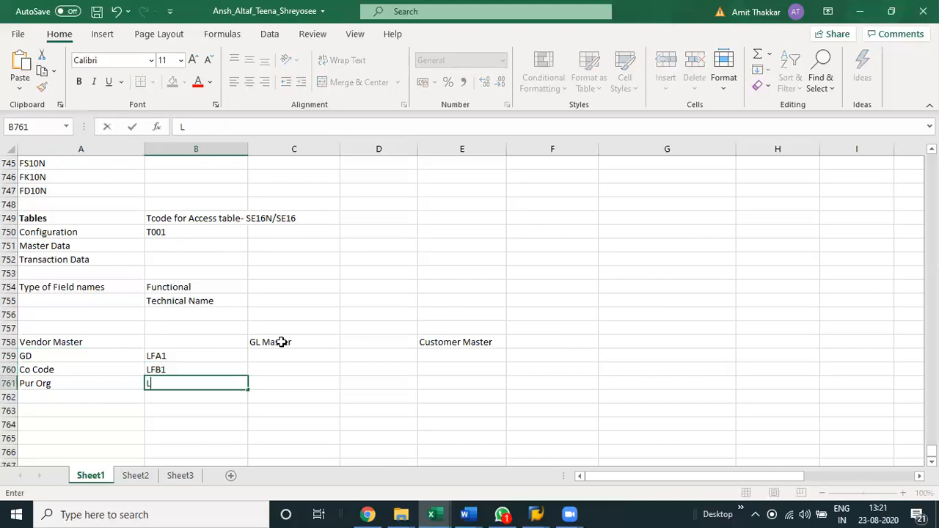
{"action": "type", "text": "FM1"}
{"action": "key", "text": "Return"}
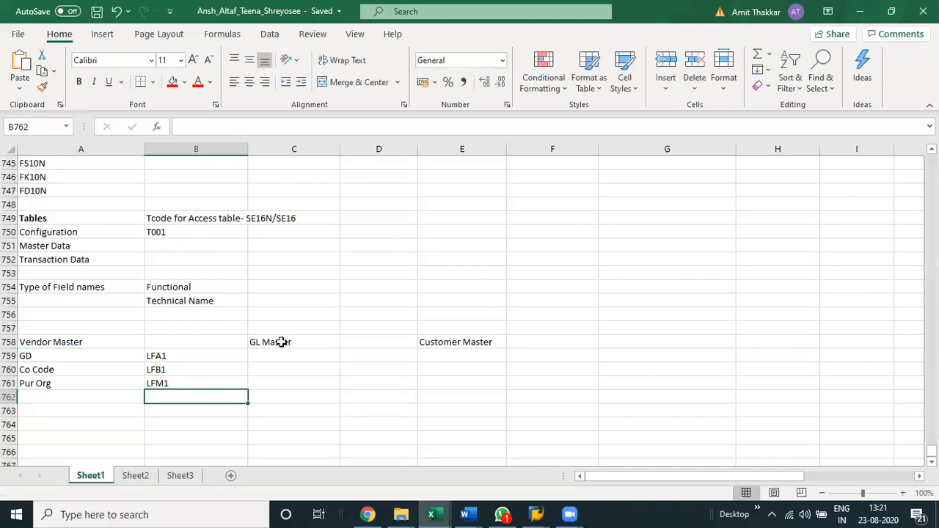
Review the vendor master levels and their tables, highlighting the GD row and the Pur Org row in turn.
{"action": "key", "text": "Up"}
{"action": "key", "text": "Up"}
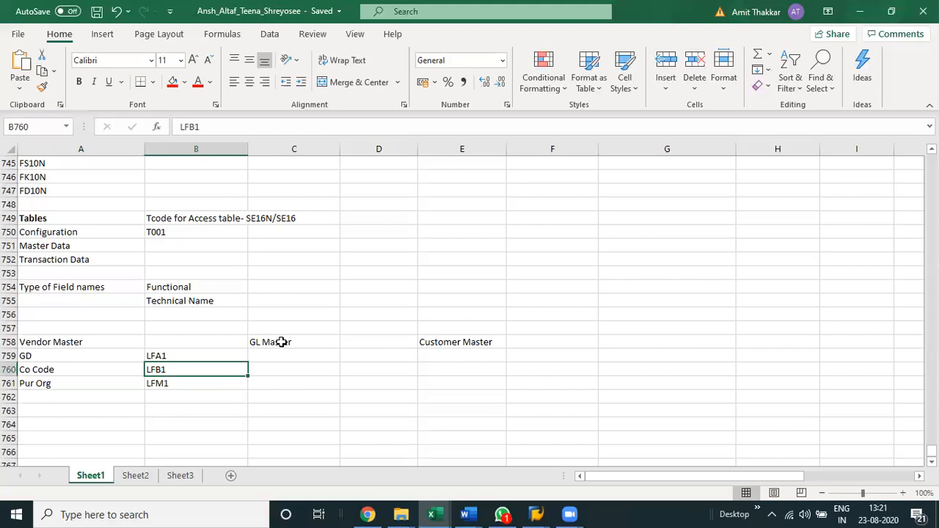
{"action": "key", "text": "Up"}
{"action": "key", "text": "Left"}
{"action": "key", "text": "shift+Right"}
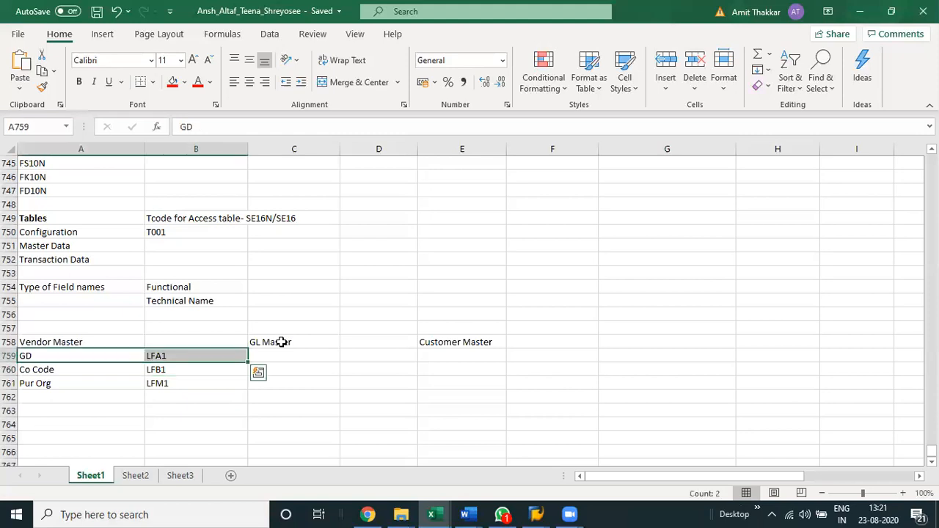
{"action": "key", "text": "Down"}
{"action": "key", "text": "Down"}
{"action": "key", "text": "shift+Right"}
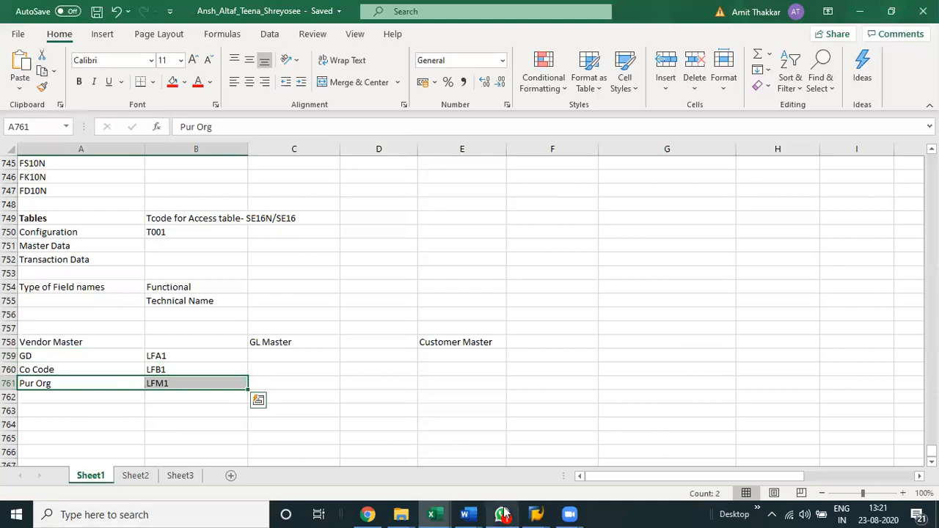
Switch to SAP, leave the vendor invoice entry and start transaction SE16N.
{"action": "left_click", "coordinate": [541, 501]}
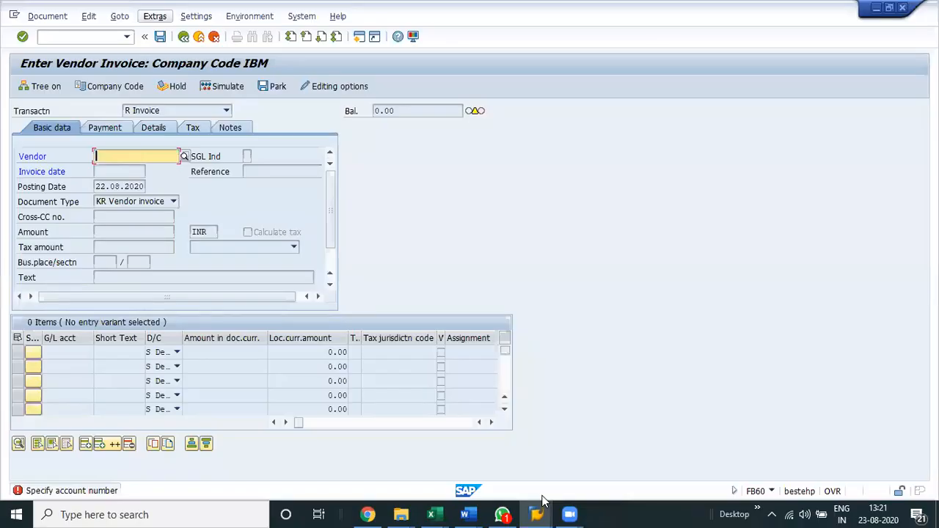
{"action": "left_click", "coordinate": [200, 36]}
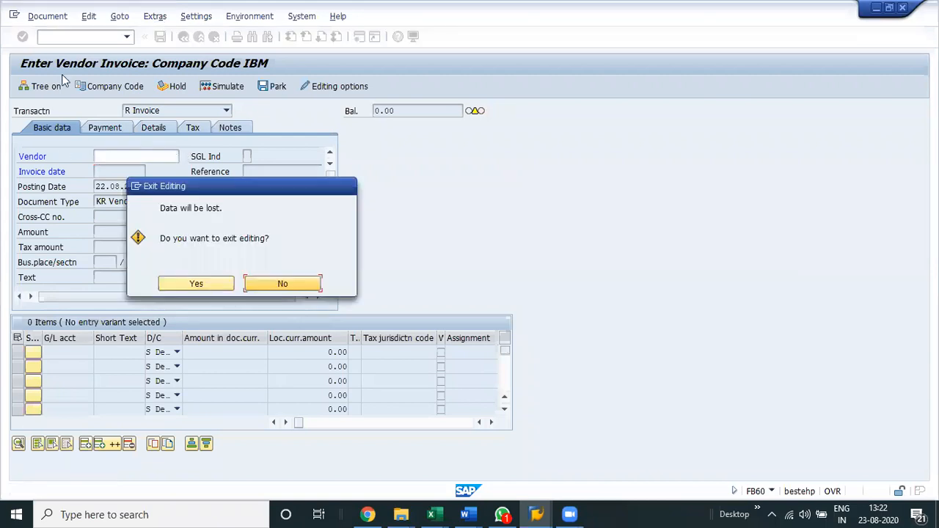
{"action": "left_click", "coordinate": [78, 35]}
{"action": "type", "text": "se16n"}
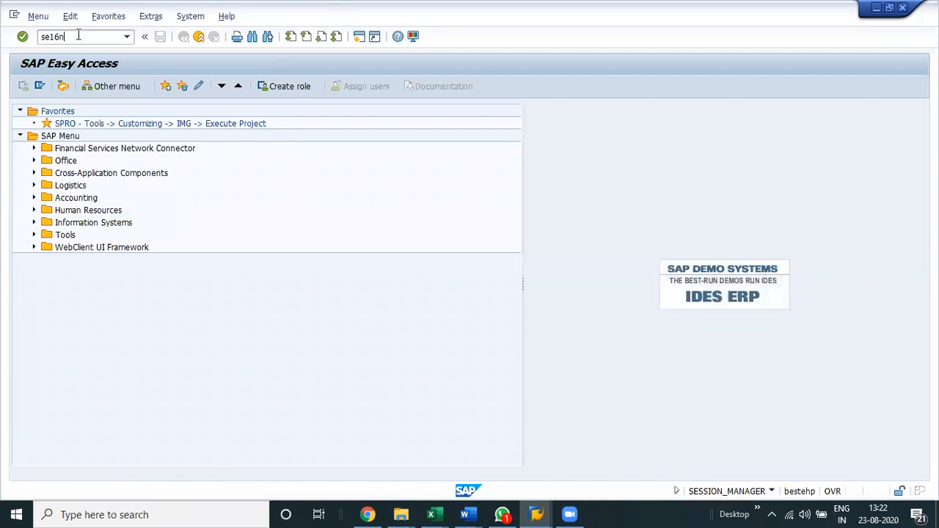
{"action": "key", "text": "Return"}
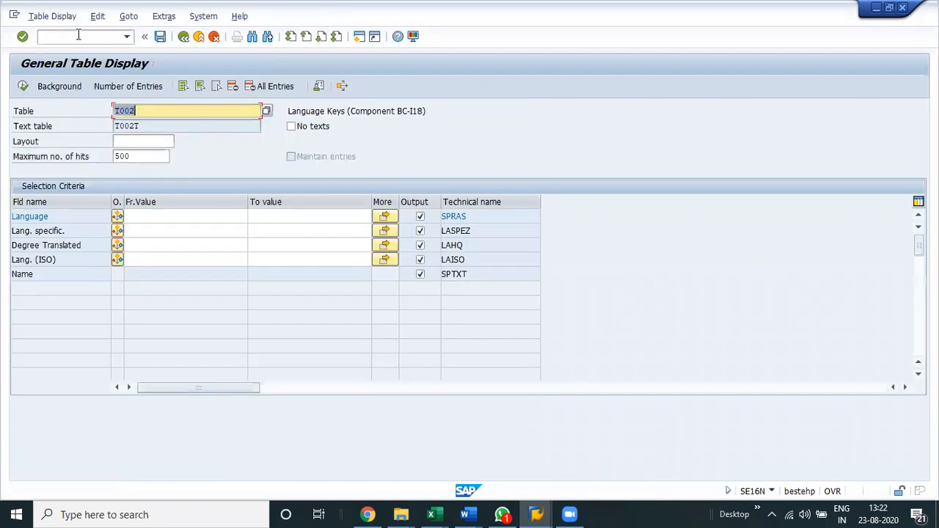
Load the selection fields of table LFA1 and place the cursor in the City from-value field.
{"action": "type", "text": "LFA1"}
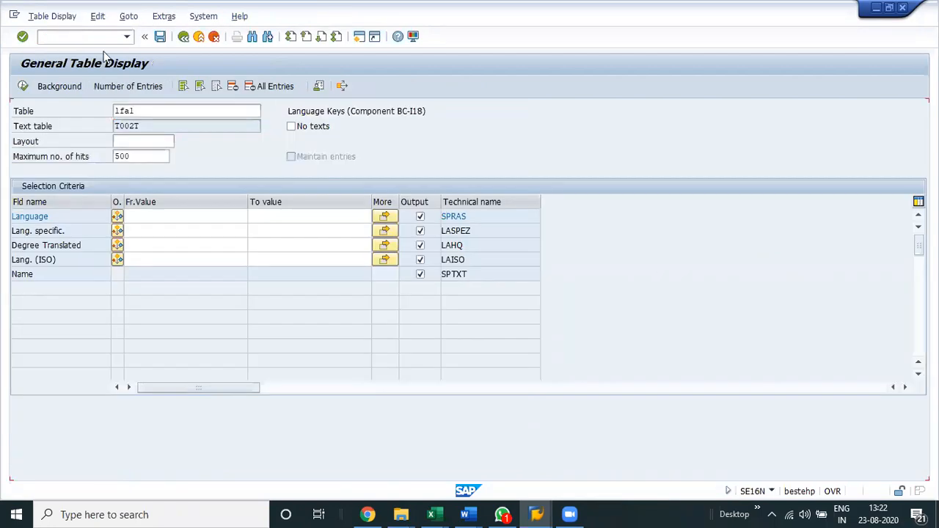
{"action": "key", "text": "Return"}
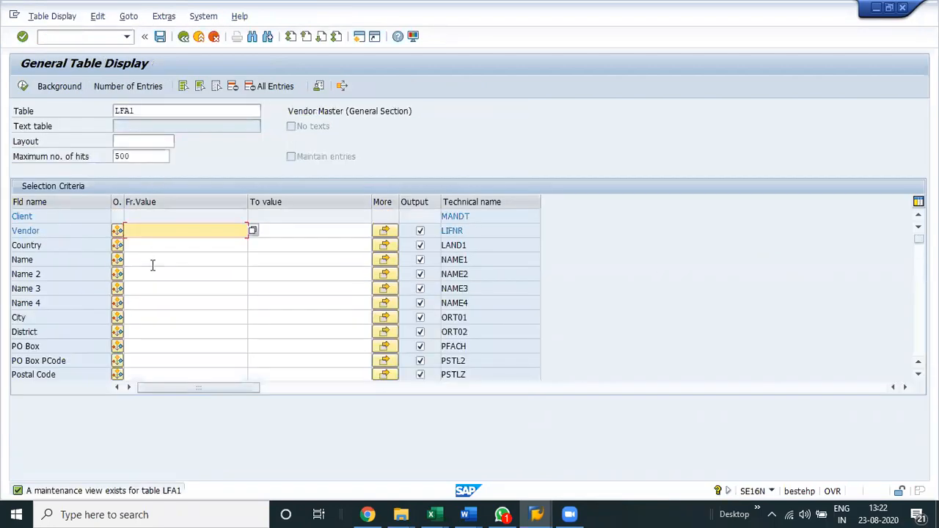
{"action": "left_click", "coordinate": [146, 316]}
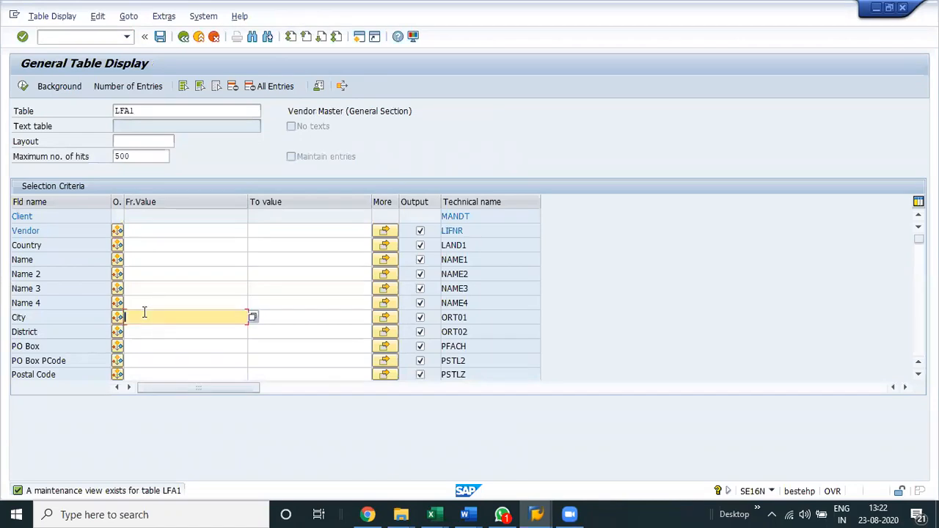
Clear the maximum number of hits and display all LFA1 vendor entries without a hit limit.
{"action": "left_click", "coordinate": [138, 245]}
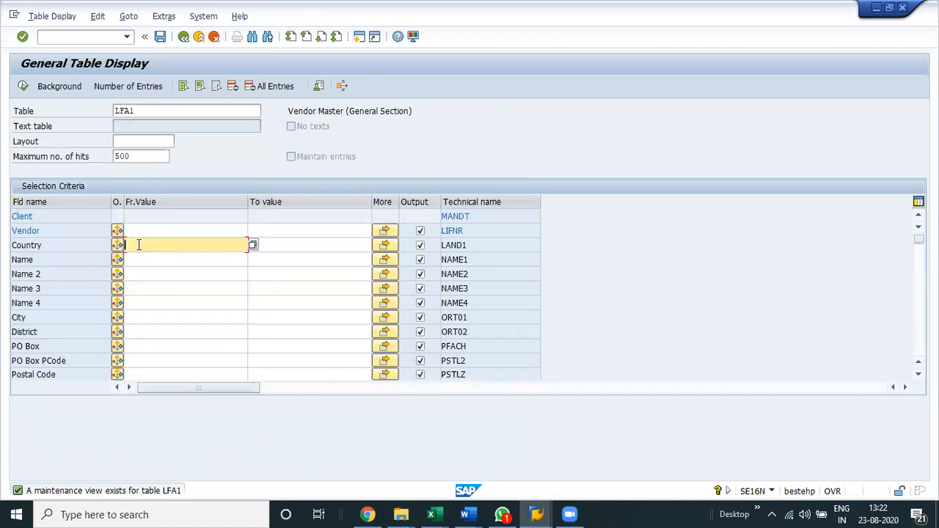
{"action": "left_click", "coordinate": [143, 158]}
{"action": "key", "text": "BackSpace"}
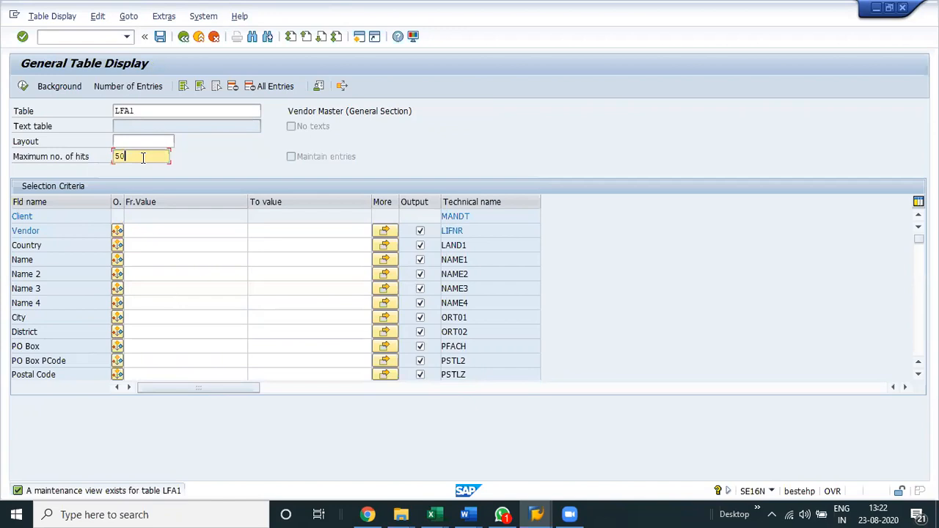
{"action": "key", "text": "BackSpace"}
{"action": "key", "text": "BackSpace"}
{"action": "key", "text": "Return"}
{"action": "left_click", "coordinate": [22, 87]}
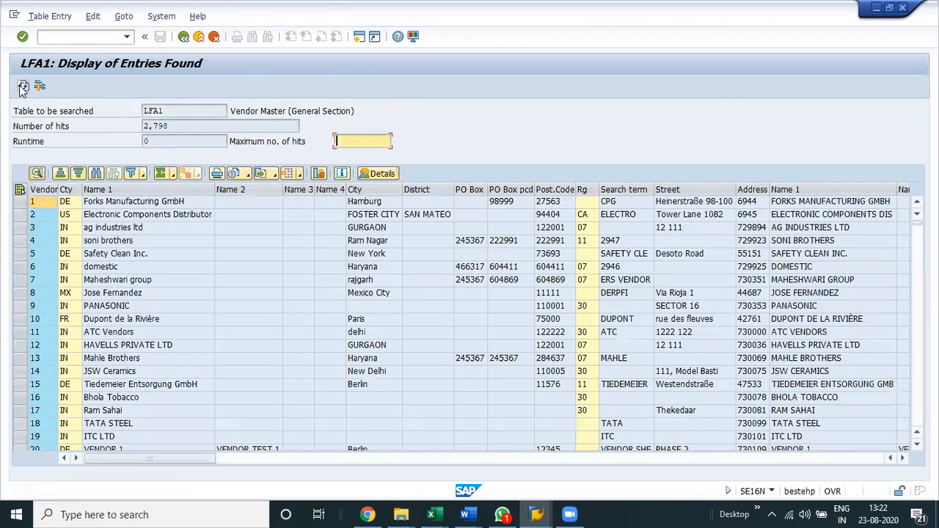
{"action": "left_click", "coordinate": [104, 132]}
Return to the LFA1 selection, restrict Country to IN and display the matching vendor entries.
{"action": "left_click", "coordinate": [185, 41]}
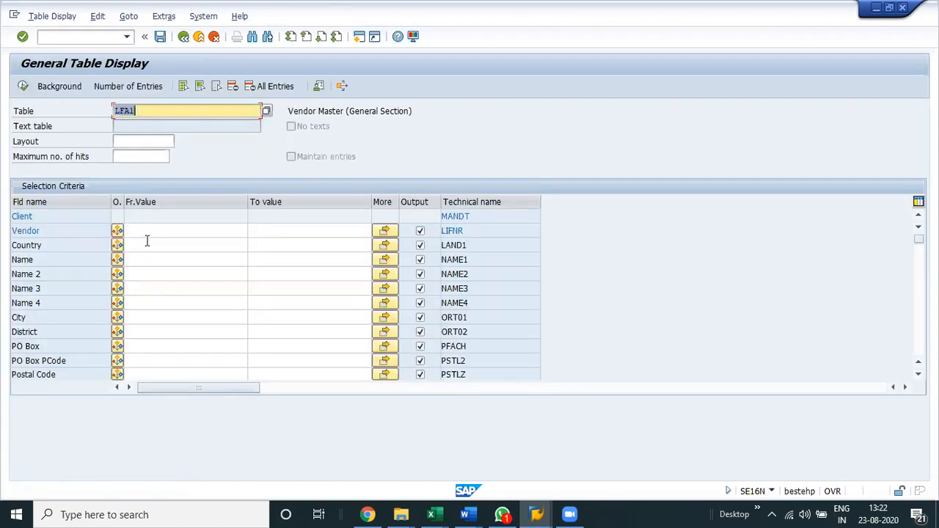
{"action": "left_click", "coordinate": [147, 242]}
{"action": "type", "text": "in"}
{"action": "key", "text": "Return"}
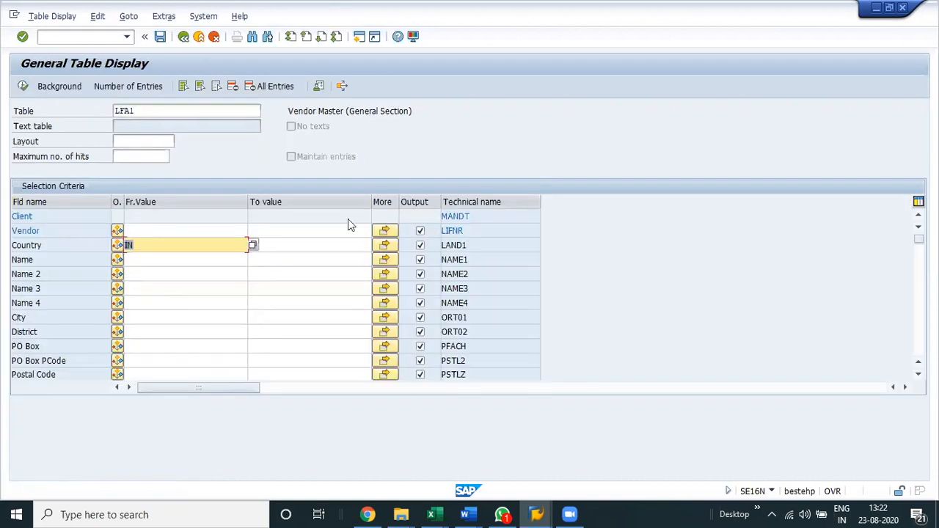
{"action": "key", "text": "F8"}
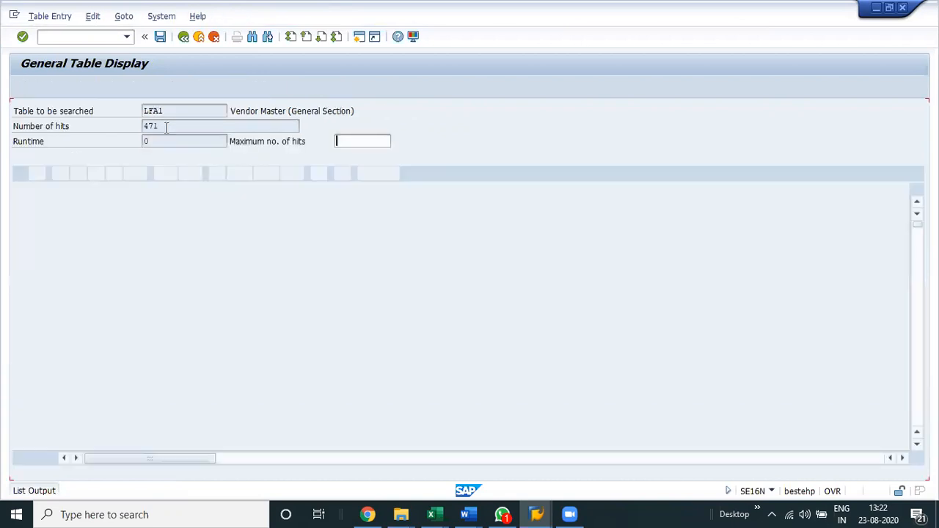
{"action": "left_click_drag", "start_coordinate": [167, 127], "coordinate": [136, 123]}
{"action": "left_click", "coordinate": [684, 369]}
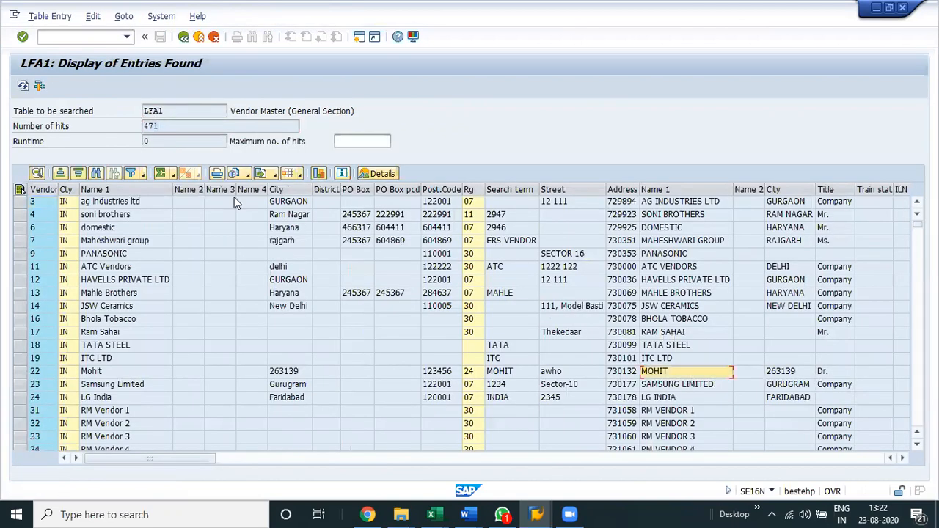
Return to the selection screen and load the selection fields of table LFB1.
{"action": "left_click", "coordinate": [184, 39]}
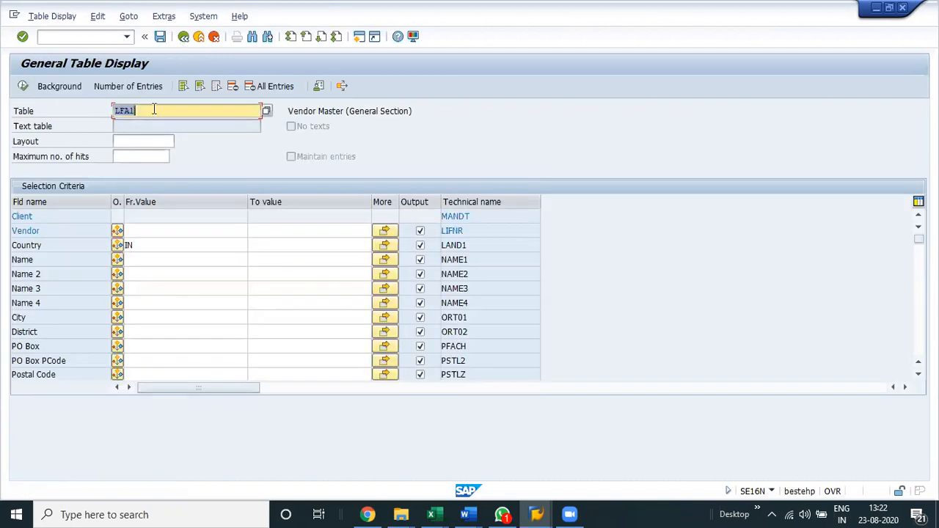
{"action": "left_click", "coordinate": [154, 109]}
{"action": "key", "text": "BackSpace"}
{"action": "key", "text": "BackSpace"}
{"action": "type", "text": "B1"}
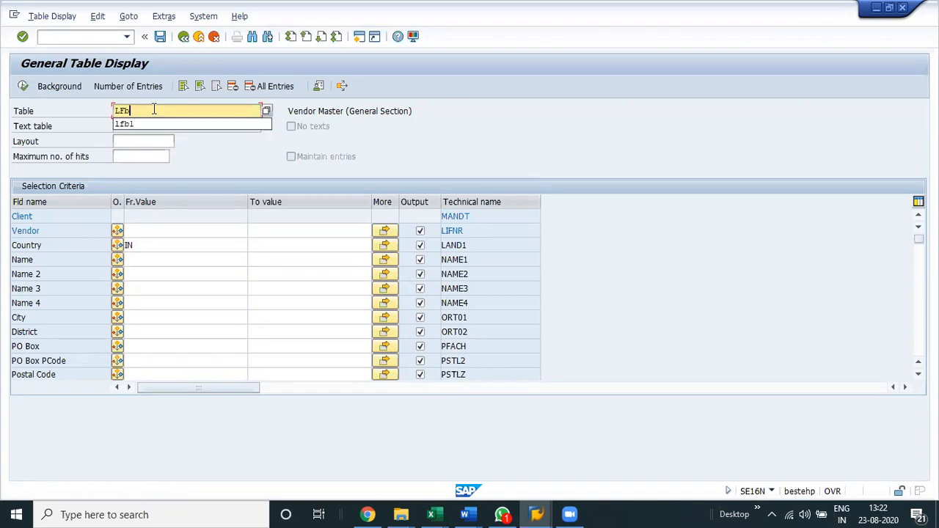
{"action": "key", "text": "Return"}
Set Company Code to VAQ and display the matching LFB1 entries.
{"action": "left_click", "coordinate": [145, 250]}
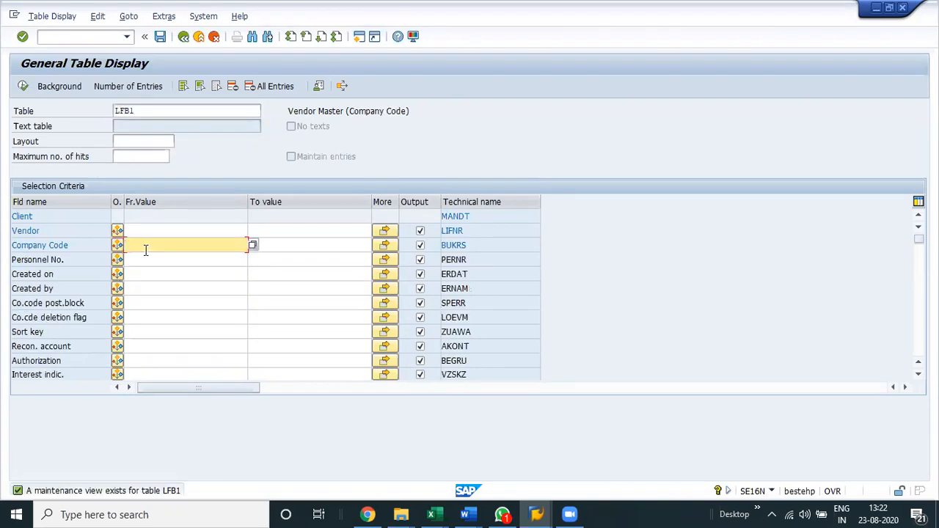
{"action": "type", "text": "va1"}
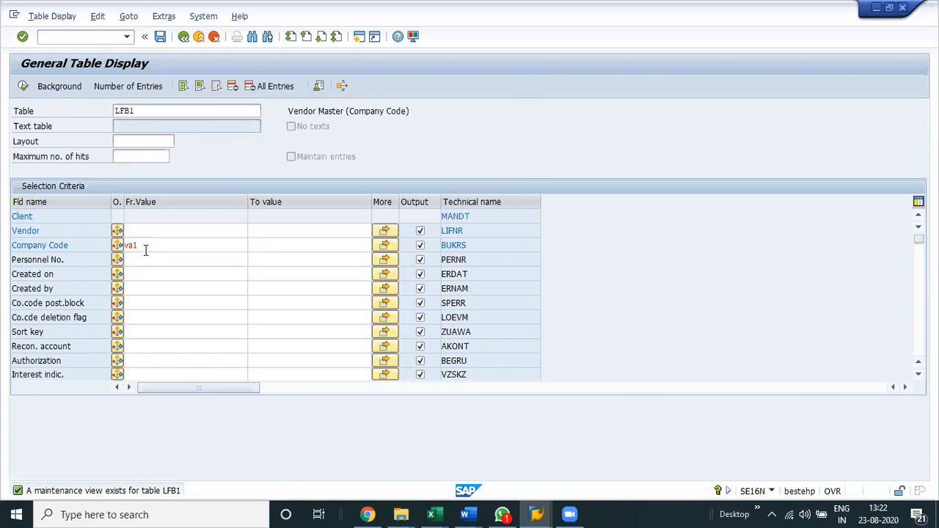
{"action": "double_click", "coordinate": [145, 250]}
{"action": "key", "text": "Down"}
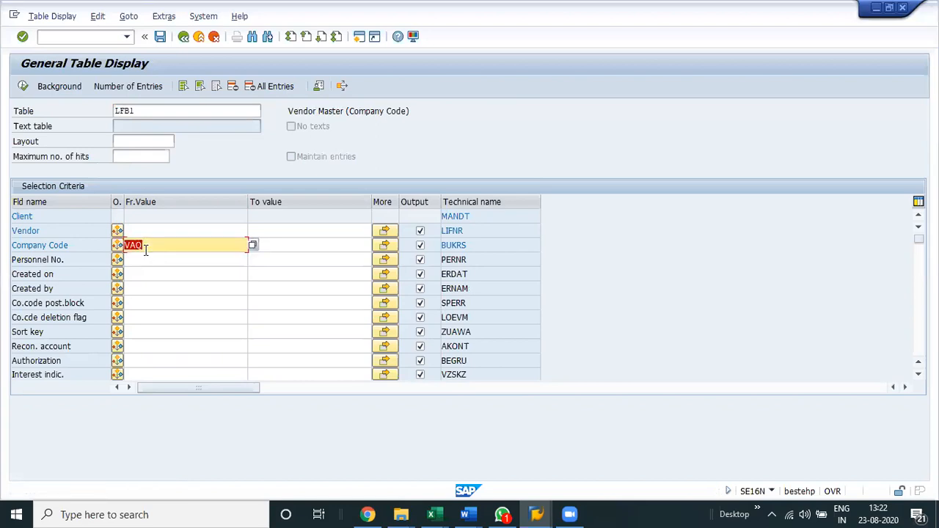
{"action": "left_click", "coordinate": [22, 87]}
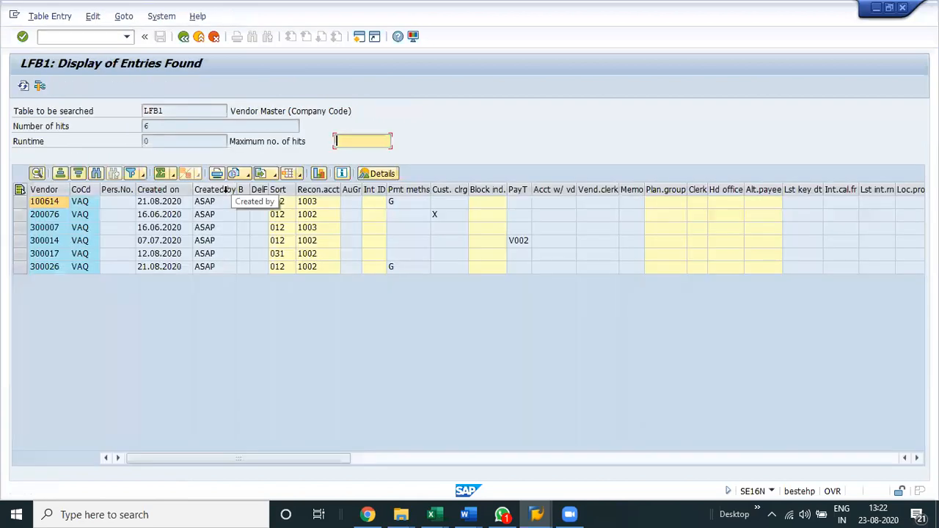
Highlight all vendor numbers in the LFB1 results and dismiss the WhatsApp notification.
{"action": "left_click_drag", "start_coordinate": [49, 201], "coordinate": [50, 266]}
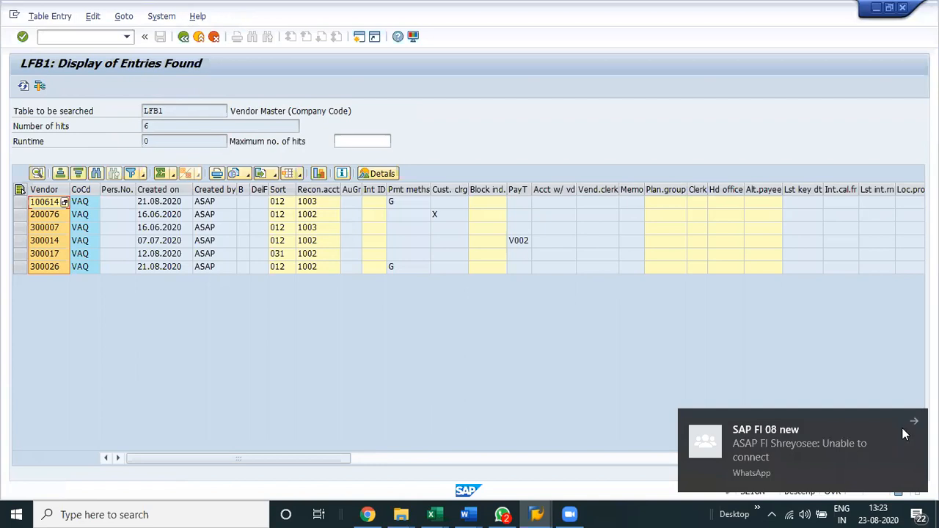
{"action": "left_click", "coordinate": [846, 443]}
{"action": "left_click", "coordinate": [87, 200]}
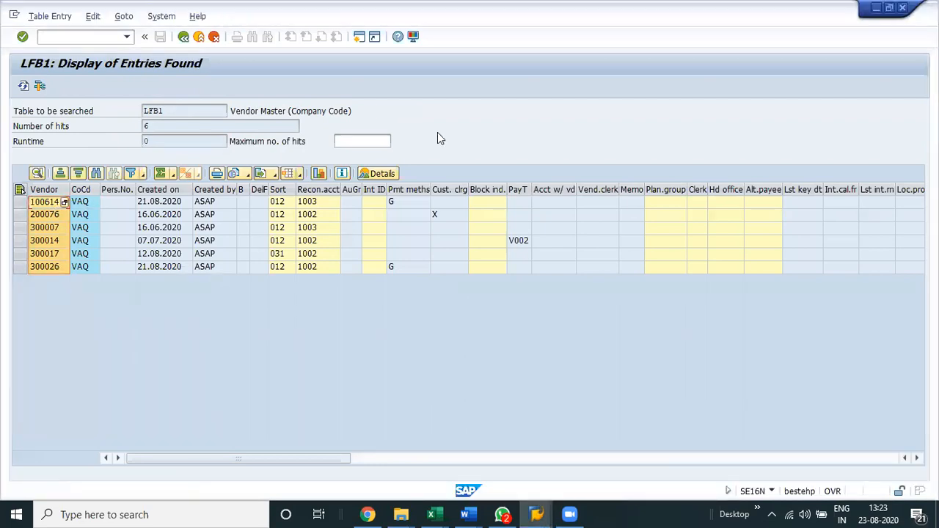
Switch to Excel and list COA Level in C759 and CO Code in C760 under GL Master.
{"action": "key", "text": "alt+Tab"}
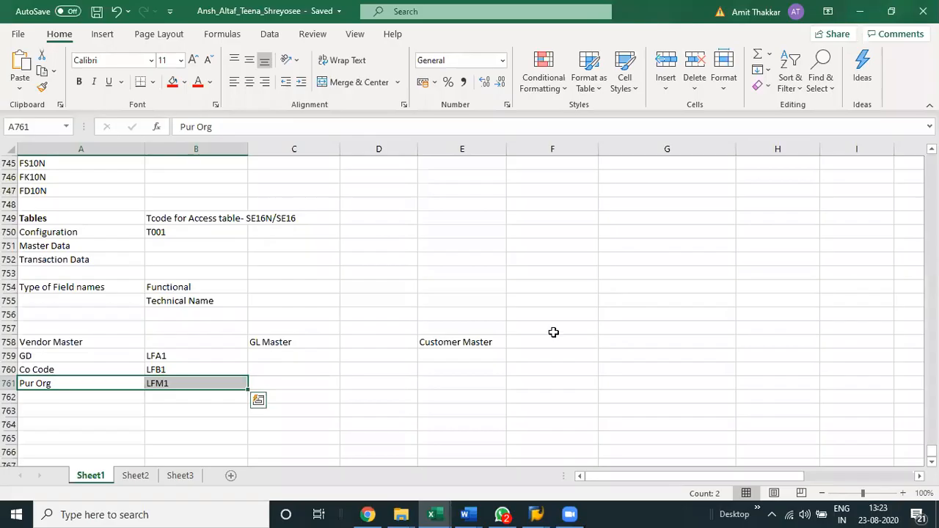
{"action": "key", "text": "Right"}
{"action": "key", "text": "Right"}
{"action": "key", "text": "Up"}
{"action": "key", "text": "Up"}
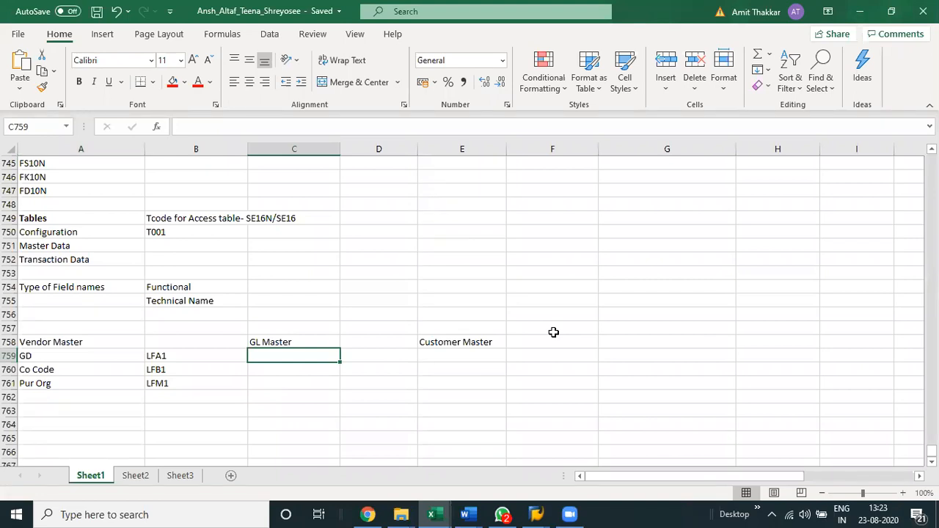
{"action": "type", "text": "Cient"}
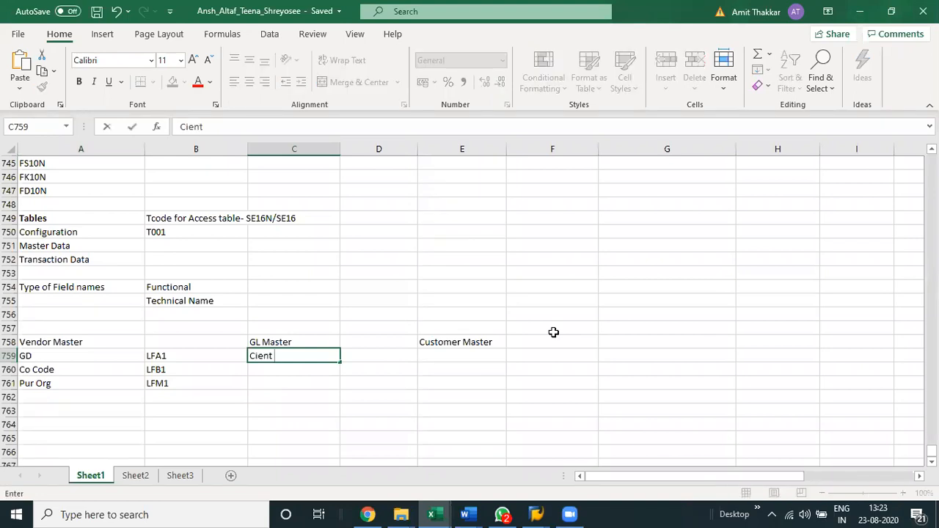
{"action": "key", "text": "BackSpace"}
{"action": "key", "text": "BackSpace"}
{"action": "key", "text": "BackSpace"}
{"action": "key", "text": "BackSpace"}
{"action": "type", "text": "lient"}
{"action": "key", "text": "BackSpace"}
{"action": "key", "text": "BackSpace"}
{"action": "key", "text": "BackSpace"}
{"action": "key", "text": "BackSpace"}
{"action": "key", "text": "BackSpace"}
{"action": "key", "text": "BackSpace"}
{"action": "type", "text": "COA Level"}
{"action": "key", "text": "Return"}
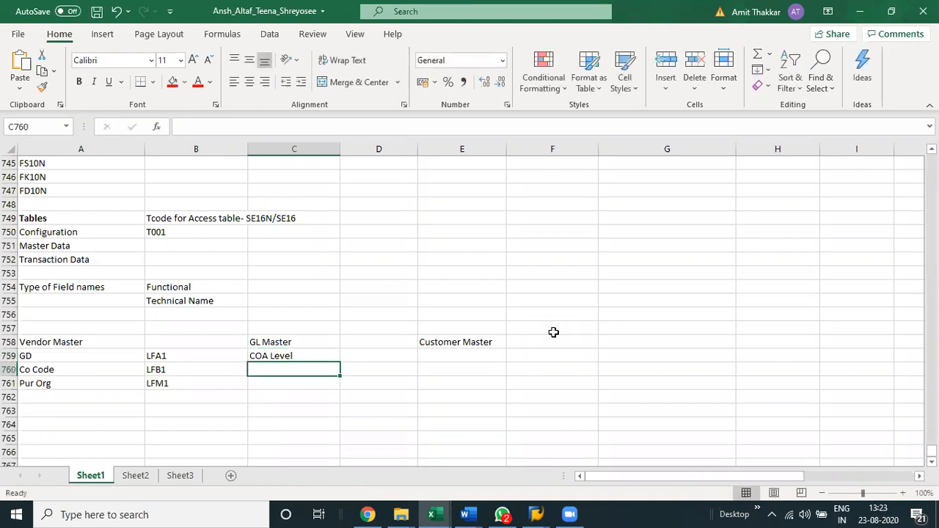
{"action": "type", "text": "CO Code"}
{"action": "key", "text": "Up"}
{"action": "key", "text": "Right"}
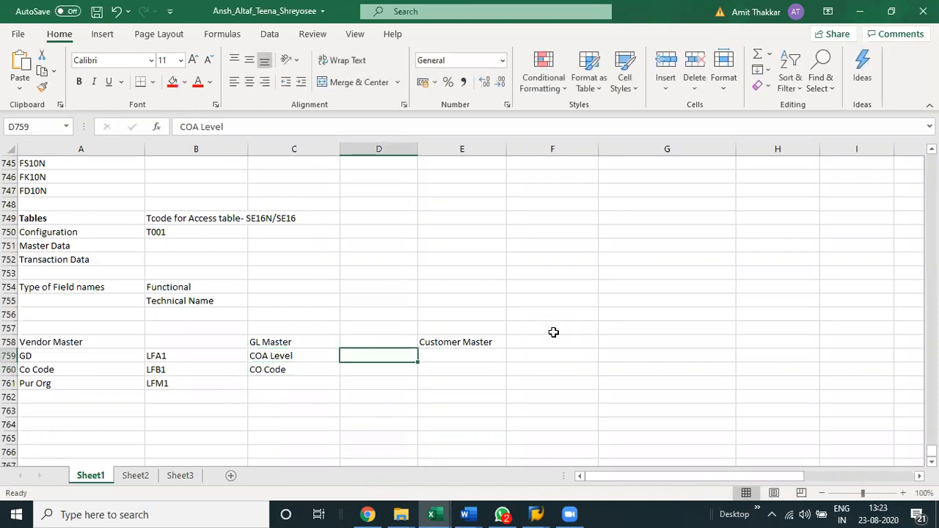
Make the Vendor Master, GL Master and Customer Master headings in row 758 bold.
{"action": "key", "text": "Up"}
{"action": "key", "text": "Left"}
{"action": "key", "text": "Left"}
{"action": "key", "text": "Left"}
{"action": "key", "text": "shift+Right"}
{"action": "key", "text": "shift+Right"}
{"action": "key", "text": "shift+Right"}
{"action": "key", "text": "shift+Right"}
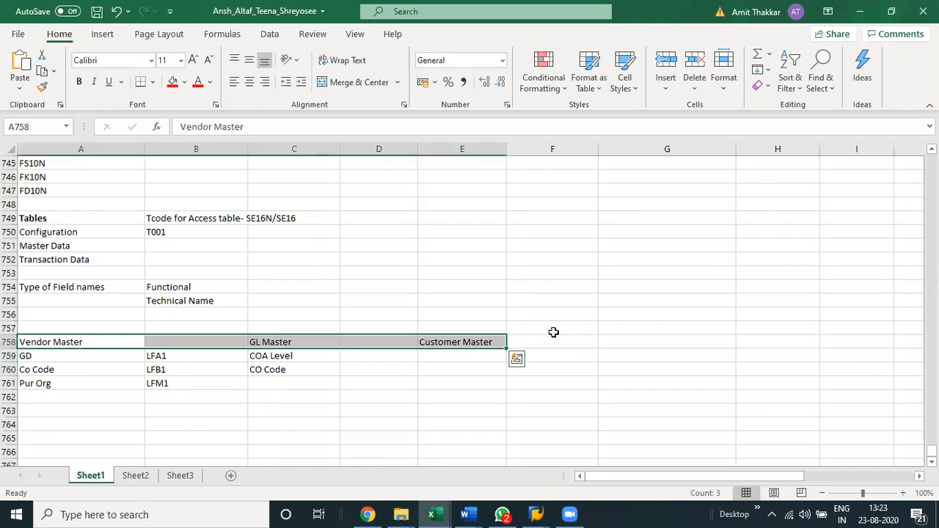
{"action": "key", "text": "ctrl+b"}
Enter the table names SKA1 beside COA Level in D759 and SKB1 beside CO Code in D760.
{"action": "key", "text": "Right"}
{"action": "key", "text": "Right"}
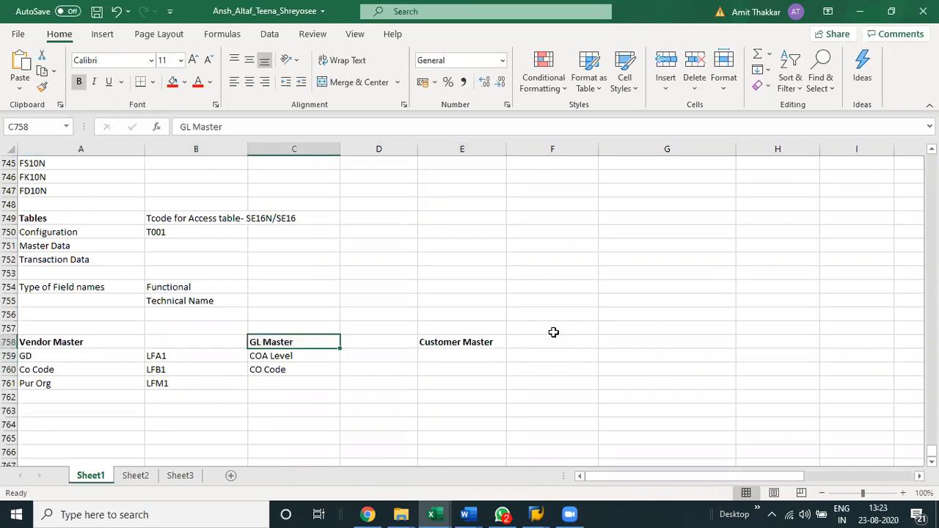
{"action": "key", "text": "Down"}
{"action": "key", "text": "Right"}
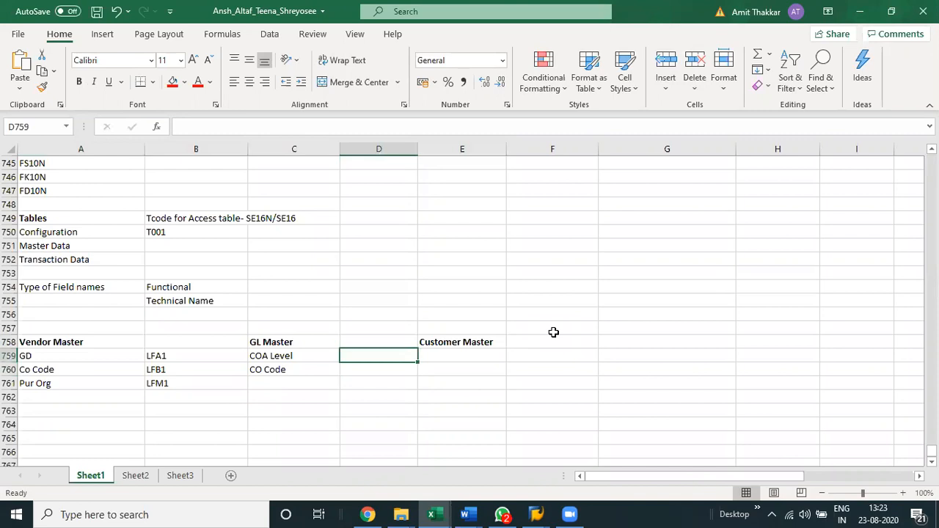
{"action": "type", "text": "SKA"}
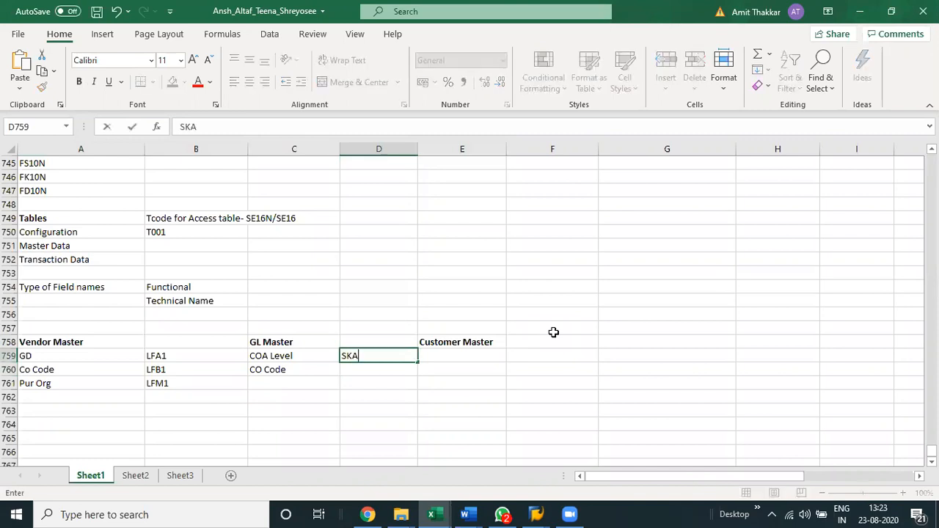
{"action": "type", "text": "1"}
{"action": "key", "text": "Return"}
{"action": "type", "text": "S"}
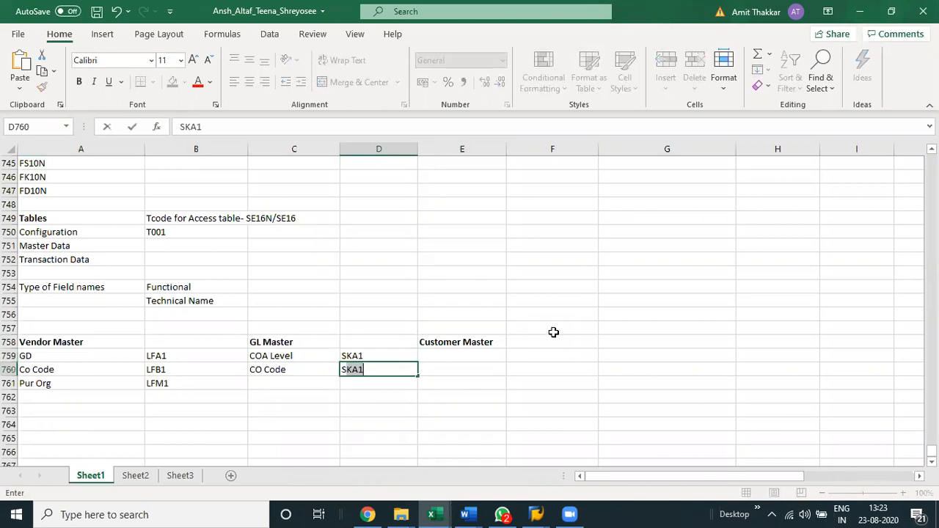
{"action": "type", "text": "KB1"}
{"action": "key", "text": "ctrl+Return"}
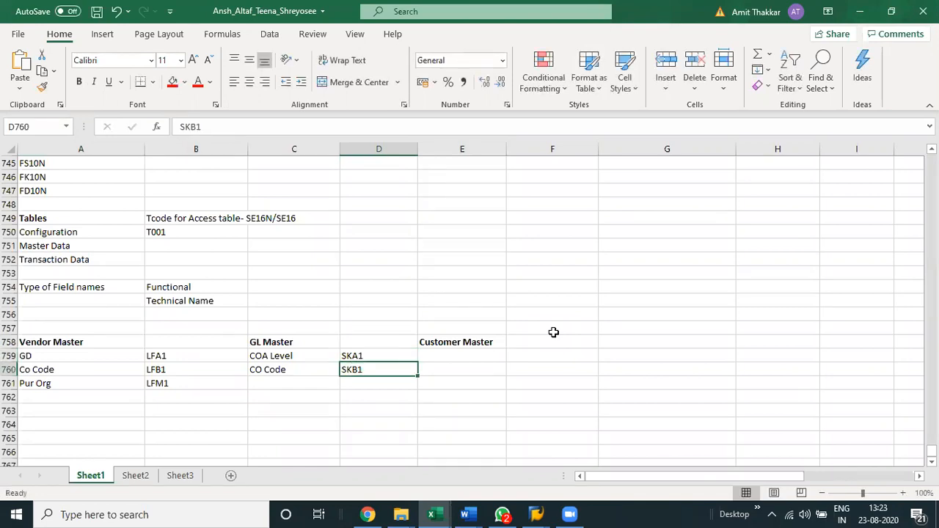
Copy the vendor level names GD, Co Code and Pur Org from A759:A761 to E759:E761 under Customer Master.
{"action": "key", "text": "Up"}
{"action": "key", "text": "Right"}
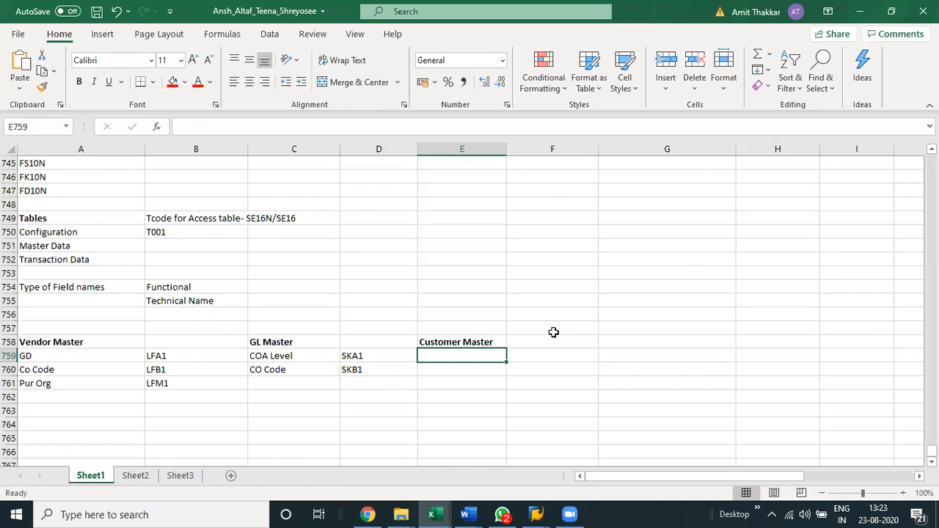
{"action": "key", "text": "Left"}
{"action": "key", "text": "Left"}
{"action": "key", "text": "Left"}
Change the copied Pur Org entry in E761 to Sales Org.
{"action": "key", "text": "Left"}
{"action": "key", "text": "shift+Down"}
{"action": "key", "text": "shift+Down"}
{"action": "key", "text": "ctrl+c"}
{"action": "key", "text": "Right"}
{"action": "key", "text": "Right"}
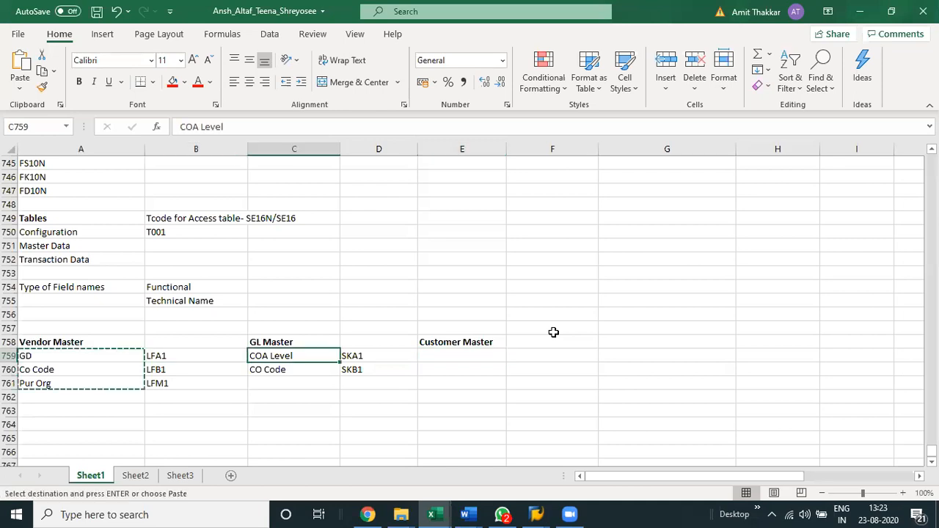
{"action": "key", "text": "Right"}
{"action": "key", "text": "Right"}
{"action": "key", "text": "ctrl+v"}
{"action": "key", "text": "Down"}
{"action": "key", "text": "Down"}
{"action": "key", "text": "F2"}
{"action": "key", "text": "Left"}
{"action": "key", "text": "Left"}
{"action": "key", "text": "Left"}
{"action": "key", "text": "Left"}
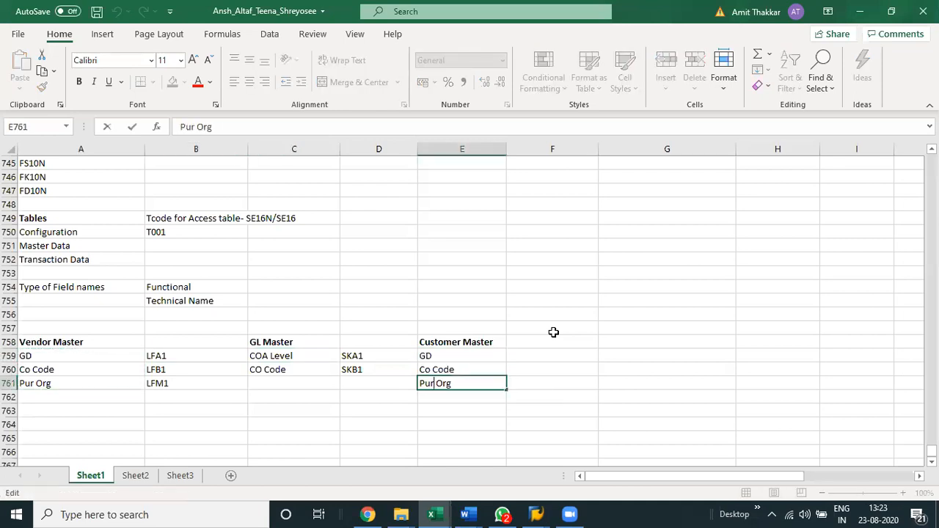
{"action": "key", "text": "BackSpace"}
{"action": "key", "text": "BackSpace"}
{"action": "key", "text": "BackSpace"}
{"action": "type", "text": "Sales"}
{"action": "key", "text": "Return"}
Enter the customer table names KNA1, KNB1 and KNVV in F759:F761 beside GD, Co Code and Sales Org.
{"action": "key", "text": "Up"}
{"action": "key", "text": "Up"}
{"action": "key", "text": "Up"}
{"action": "key", "text": "Right"}
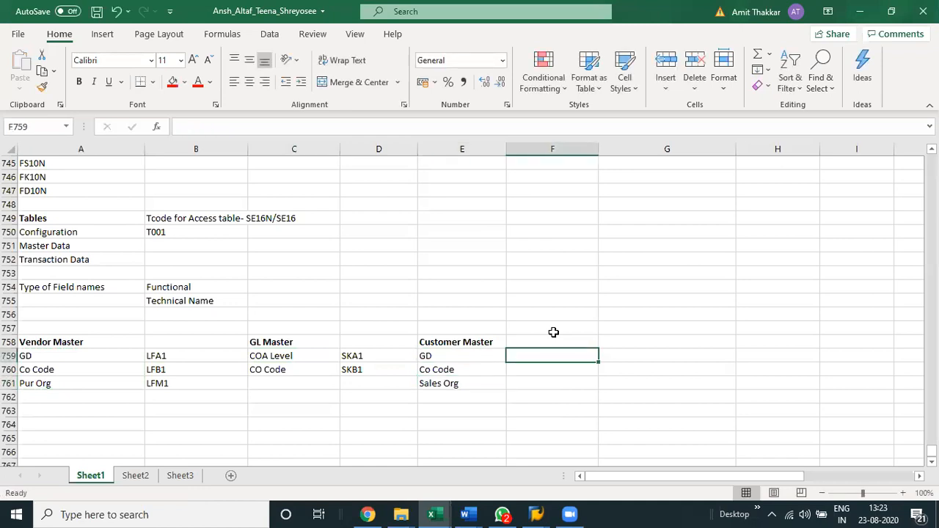
{"action": "type", "text": "KNA1"}
{"action": "key", "text": "Return"}
{"action": "type", "text": "KN"}
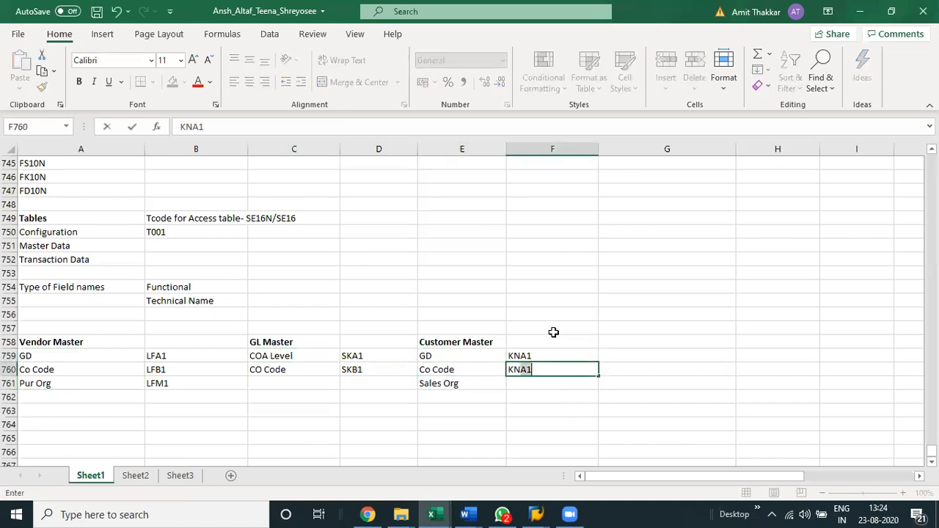
{"action": "type", "text": "B1"}
{"action": "key", "text": "Return"}
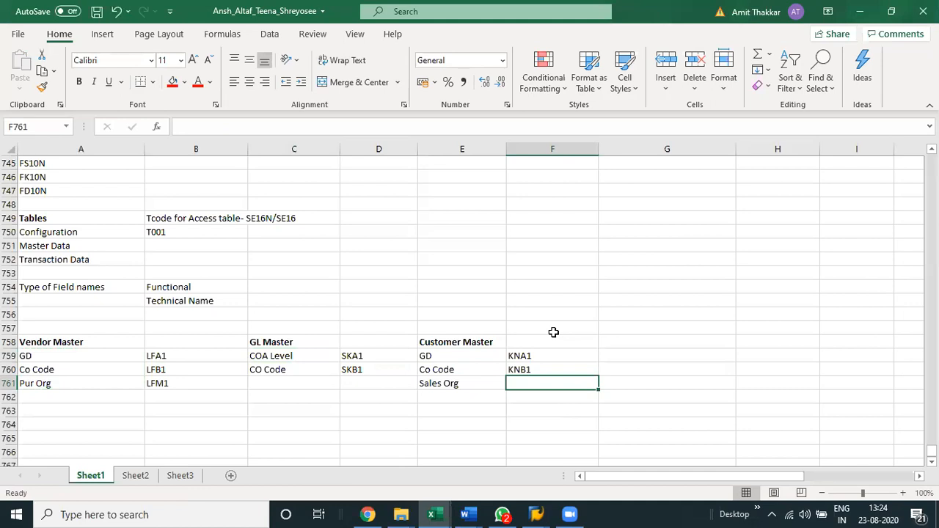
{"action": "type", "text": "K"}
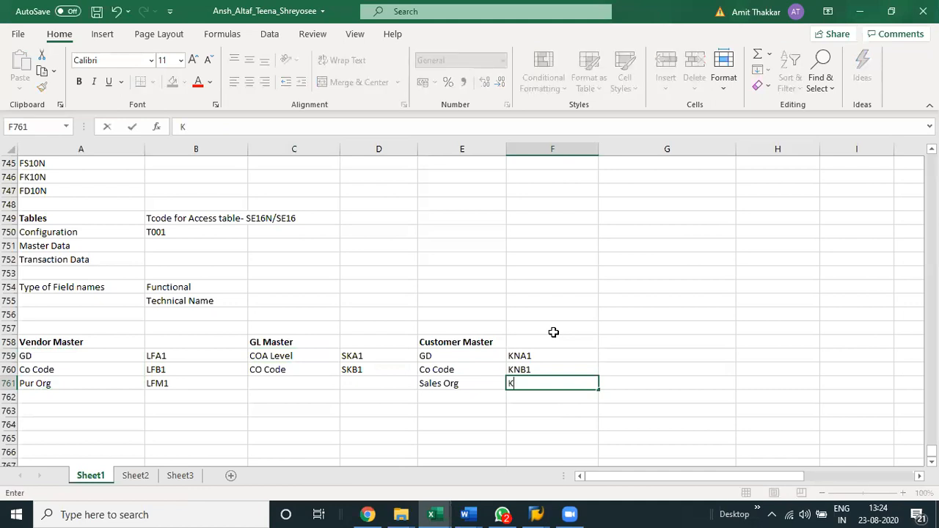
{"action": "type", "text": "NVV"}
{"action": "key", "text": "Return"}
Switch to SAP, leave the LFB1 entries list and load table KNVV in General Table Display.
{"action": "key", "text": "alt+Tab"}
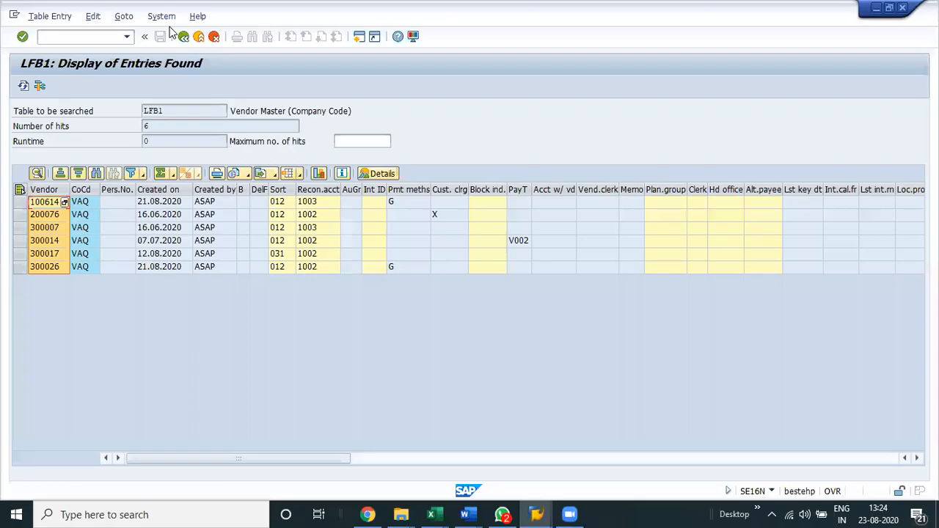
{"action": "left_click", "coordinate": [183, 39]}
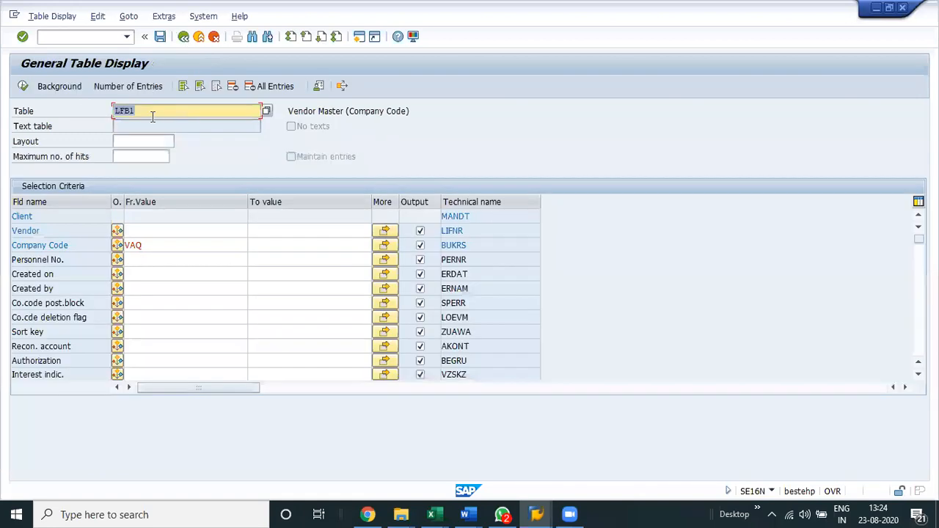
{"action": "type", "text": "LFB"}
{"action": "key", "text": "BackSpace"}
{"action": "key", "text": "BackSpace"}
{"action": "key", "text": "BackSpace"}
{"action": "type", "text": "knvv"}
{"action": "key", "text": "Return"}
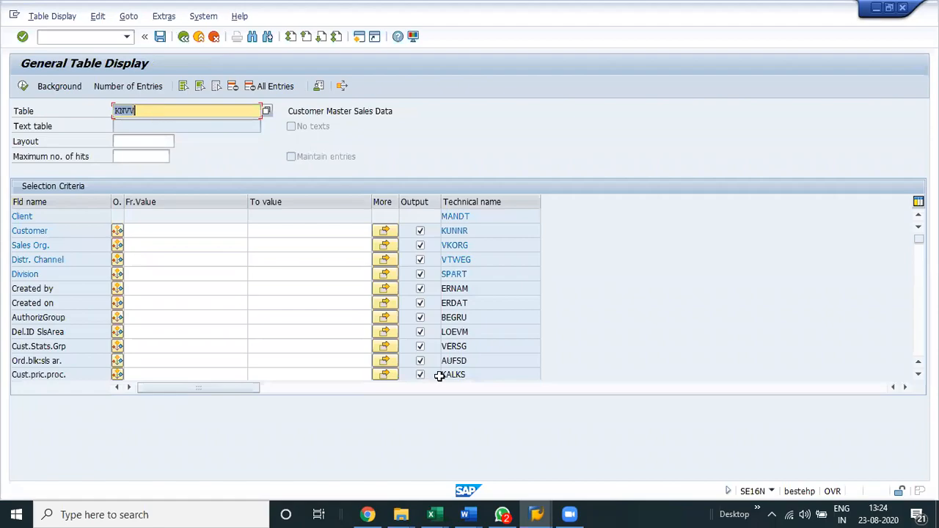
Return to the Excel notes and review the vendor, GL and customer master levels with their table names in rows 759 to 761.
{"action": "key", "text": "alt+Tab"}
{"action": "left_click_drag", "start_coordinate": [469, 357], "coordinate": [550, 386]}
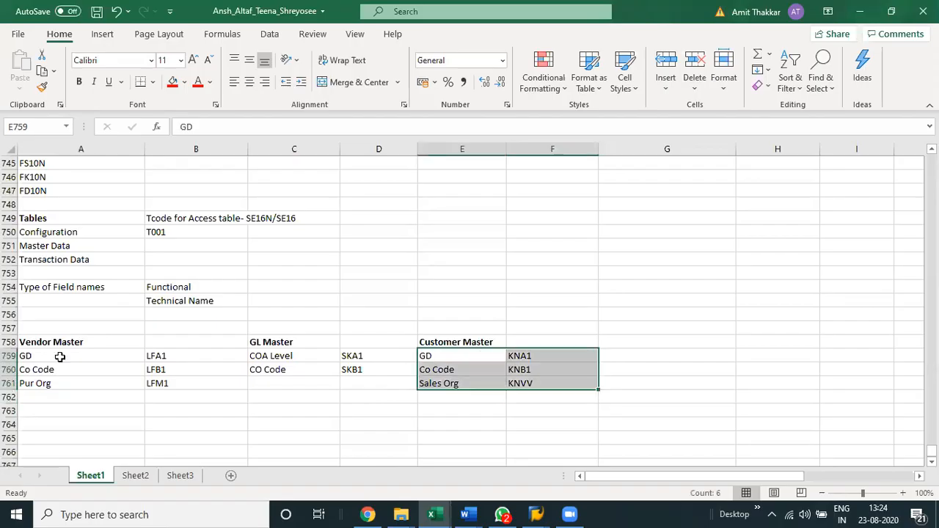
{"action": "left_click", "coordinate": [103, 357]}
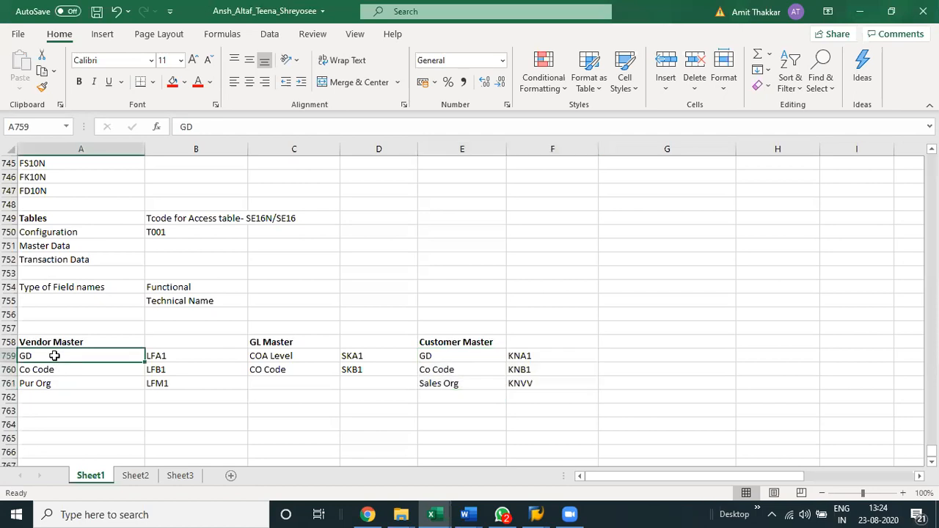
{"action": "left_click_drag", "start_coordinate": [54, 356], "coordinate": [51, 384]}
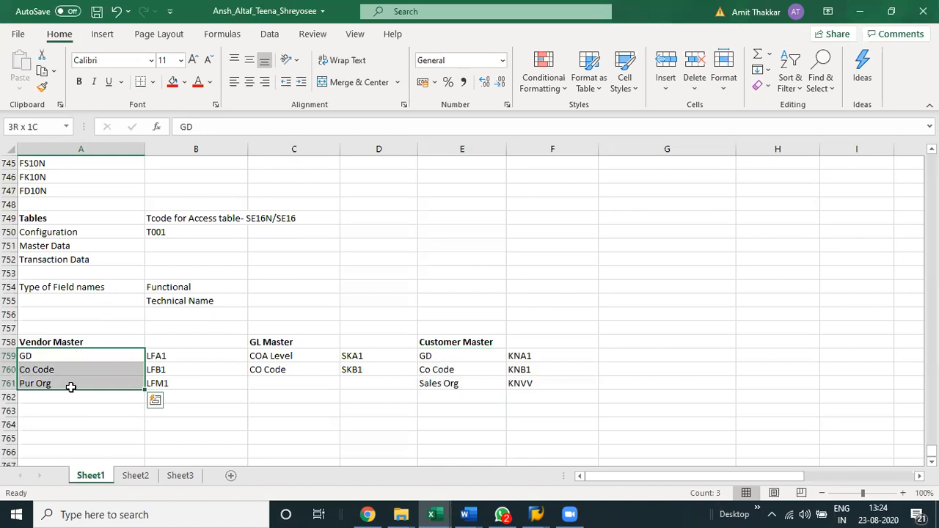
{"action": "left_click_drag", "start_coordinate": [184, 359], "coordinate": [221, 368]}
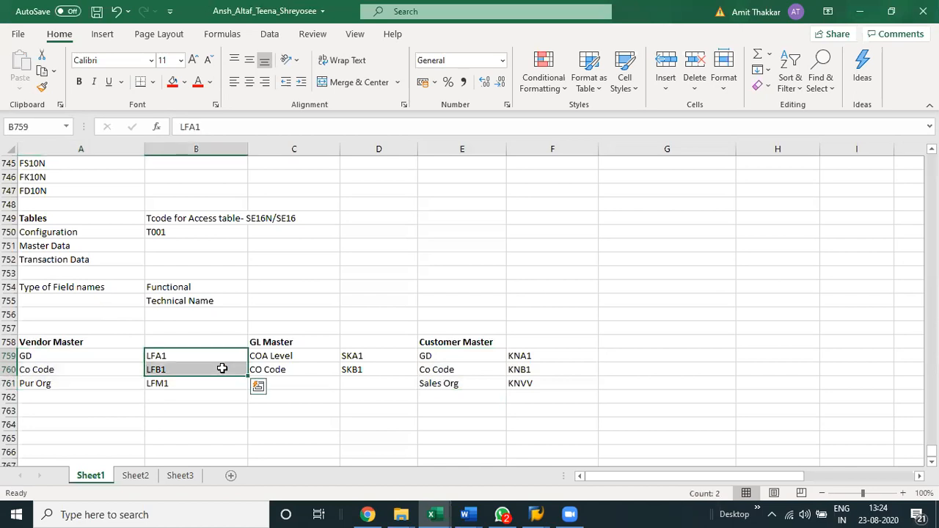
{"action": "left_click_drag", "start_coordinate": [297, 358], "coordinate": [299, 371]}
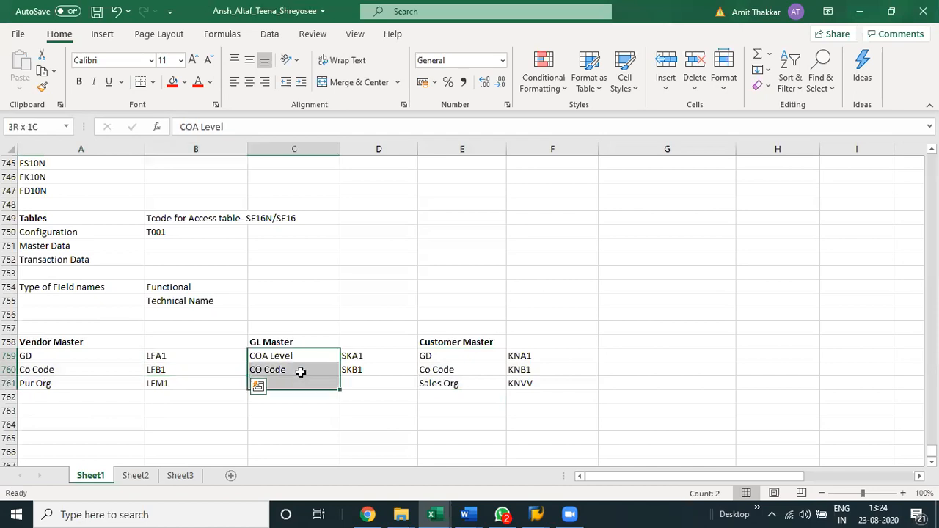
{"action": "left_click_drag", "start_coordinate": [48, 355], "coordinate": [49, 383]}
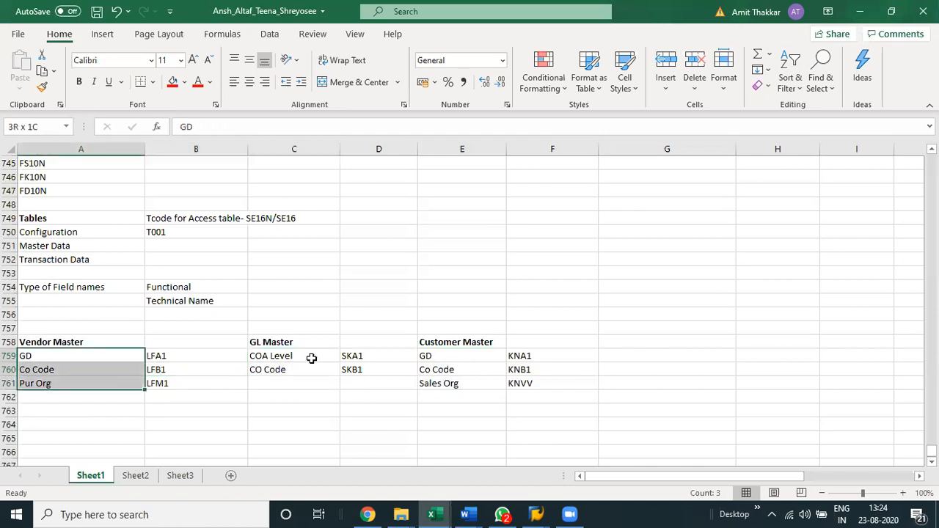
{"action": "left_click_drag", "start_coordinate": [308, 357], "coordinate": [312, 371]}
{"action": "left_click_drag", "start_coordinate": [443, 357], "coordinate": [459, 377]}
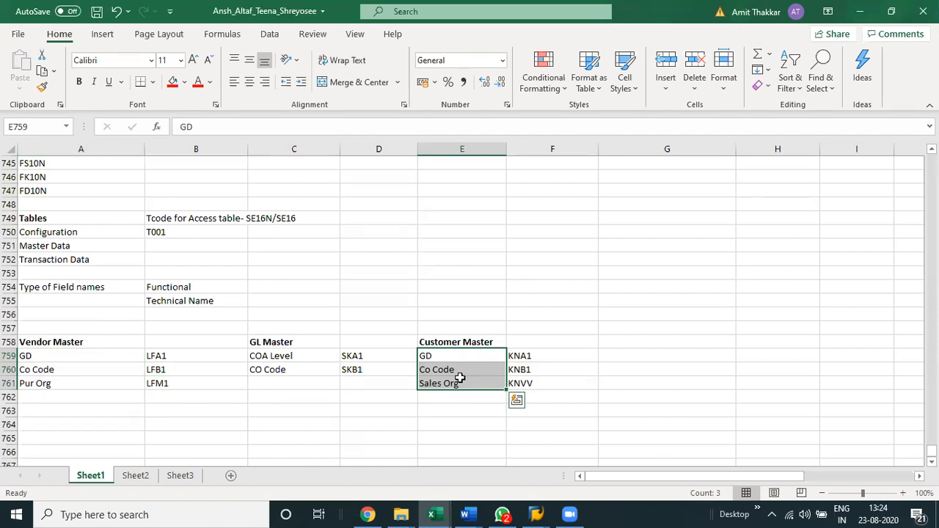
Copy the Transaction Data label from A752 to A763 and save the workbook.
{"action": "scroll", "coordinate": [254, 339], "scroll_direction": "down", "scroll_amount": 3}
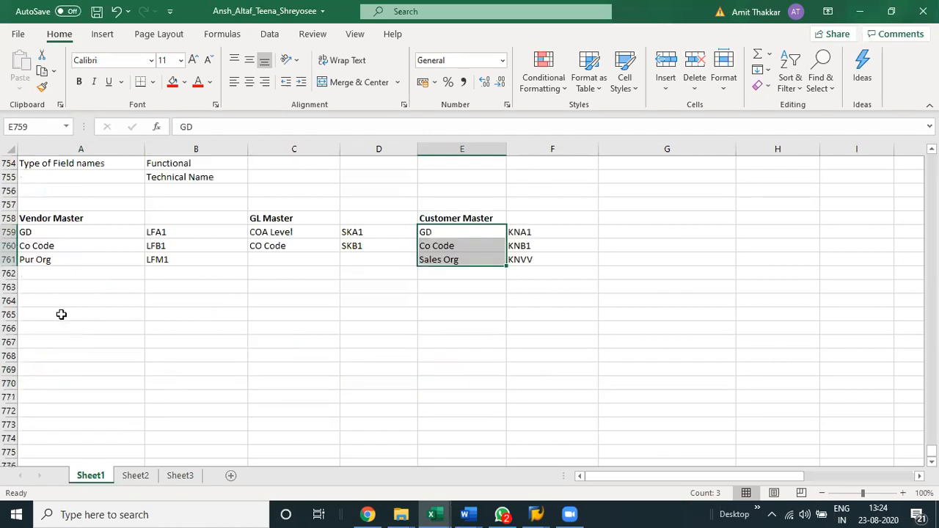
{"action": "left_click", "coordinate": [61, 314]}
{"action": "key", "text": "Up"}
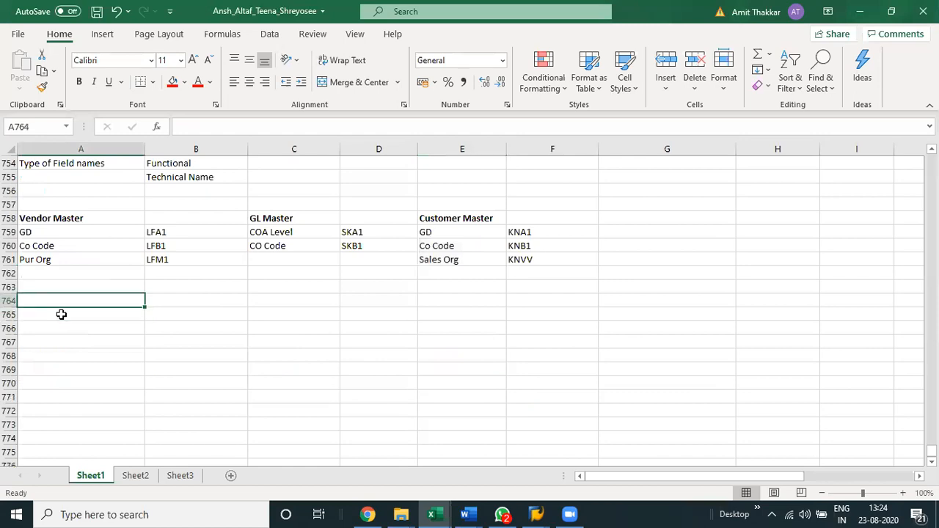
{"action": "key", "text": "Up"}
{"action": "key", "text": "Up"}
{"action": "key", "text": "Up"}
{"action": "key", "text": "Up"}
{"action": "key", "text": "Up"}
{"action": "key", "text": "Up"}
{"action": "key", "text": "Up"}
{"action": "key", "text": "Up"}
{"action": "key", "text": "Up"}
{"action": "key", "text": "Up"}
{"action": "key", "text": "Up"}
{"action": "key", "text": "Up"}
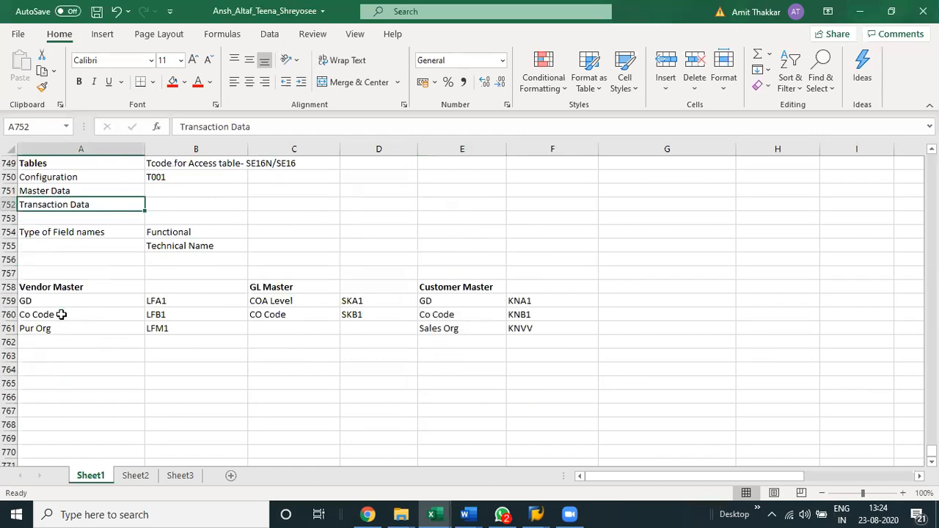
{"action": "key", "text": "ctrl+c"}
{"action": "key", "text": "Down"}
{"action": "key", "text": "Down"}
{"action": "key", "text": "Down"}
{"action": "key", "text": "Down"}
{"action": "key", "text": "Down"}
{"action": "key", "text": "Down"}
{"action": "key", "text": "Down"}
{"action": "key", "text": "Down"}
{"action": "key", "text": "Down"}
{"action": "key", "text": "Down"}
{"action": "key", "text": "Down"}
{"action": "key", "text": "Down"}
{"action": "key", "text": "Down"}
{"action": "key", "text": "Down"}
{"action": "key", "text": "Down"}
{"action": "key", "text": "Down"}
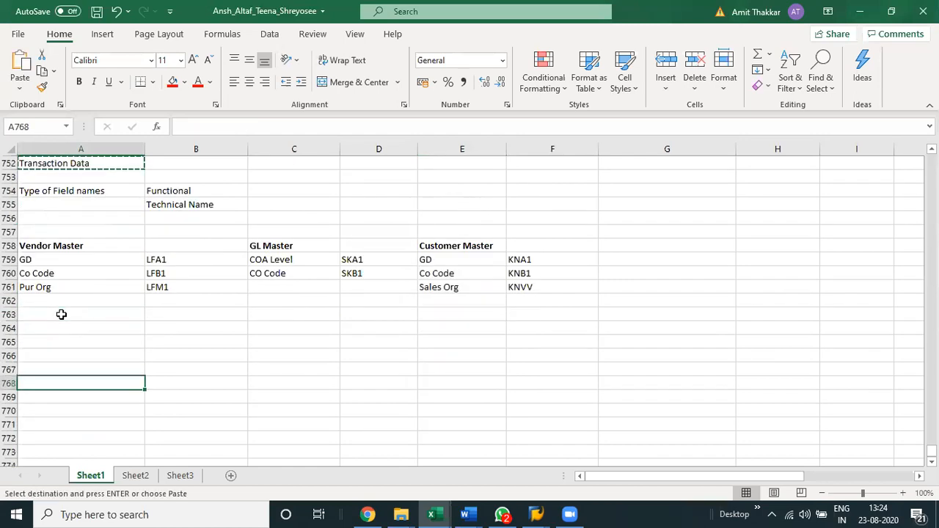
{"action": "left_click", "coordinate": [61, 314]}
{"action": "key", "text": "Return"}
{"action": "key", "text": "ctrl+s"}
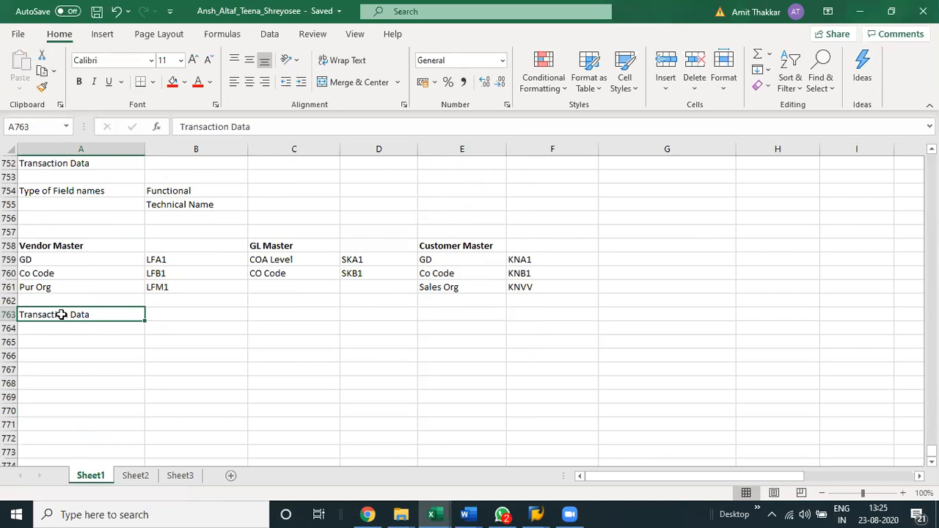
Enter the heading Vendor Transactions in A764 under Transaction Data.
{"action": "key", "text": "Down"}
{"action": "type", "text": "V"}
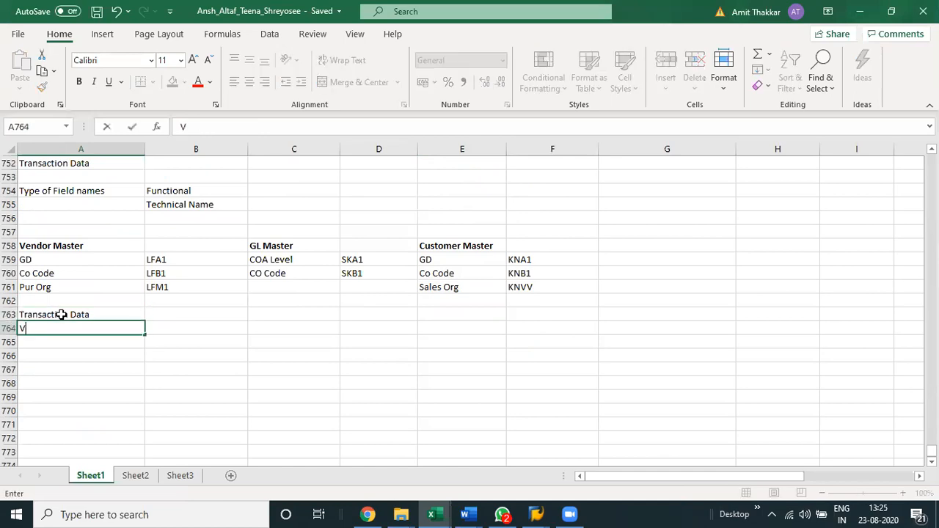
{"action": "type", "text": "endor"}
{"action": "key", "text": "BackSpace"}
{"action": "type", "text": "Trans"}
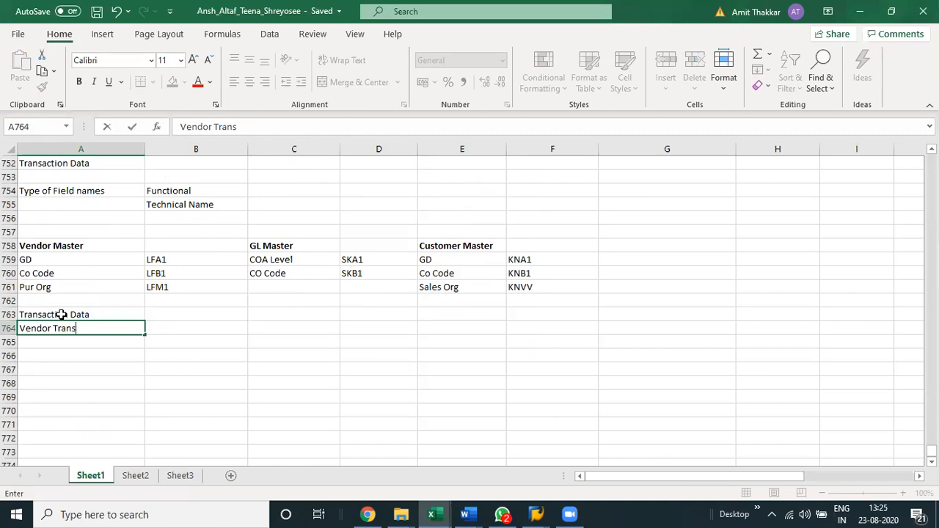
{"action": "type", "text": "actions"}
{"action": "key", "text": "ctrl+Return"}
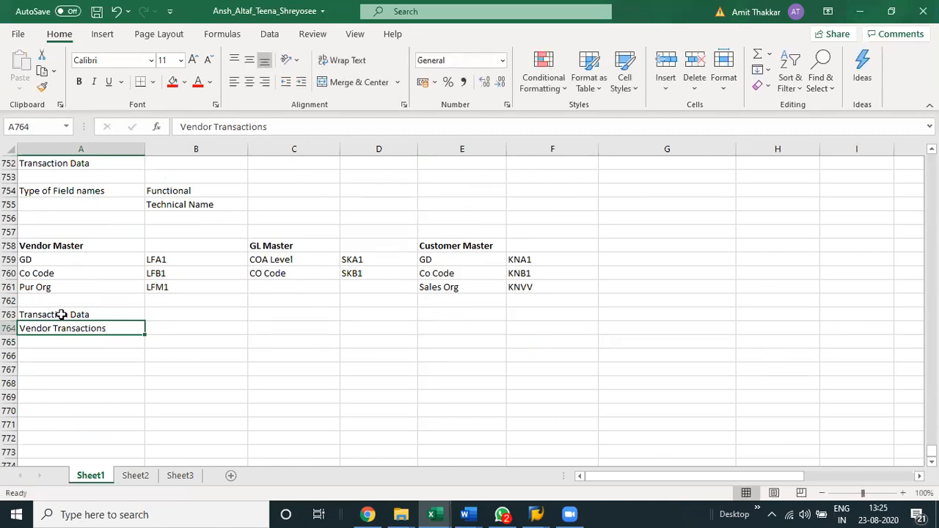
Enter the heading GL Transactions in C764, in the same row as Vendor Transactions.
{"action": "key", "text": "Right"}
{"action": "key", "text": "Right"}
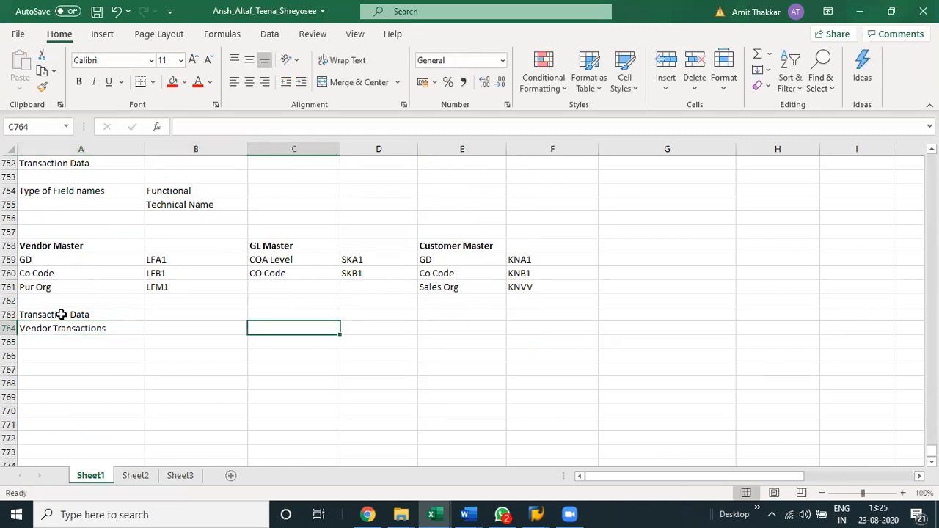
{"action": "key", "text": "F2"}
{"action": "type", "text": "GL T"}
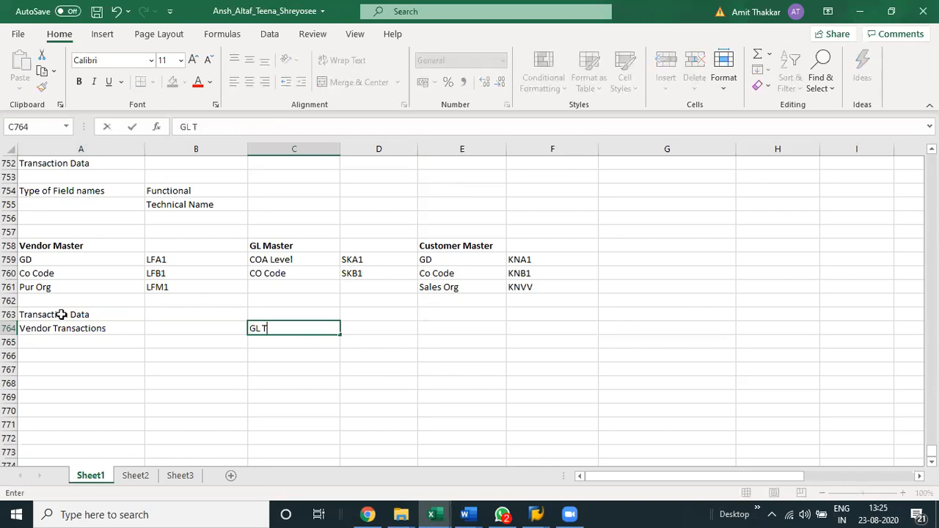
{"action": "type", "text": "ransactions"}
{"action": "key", "text": "Tab"}
{"action": "key", "text": "Tab"}
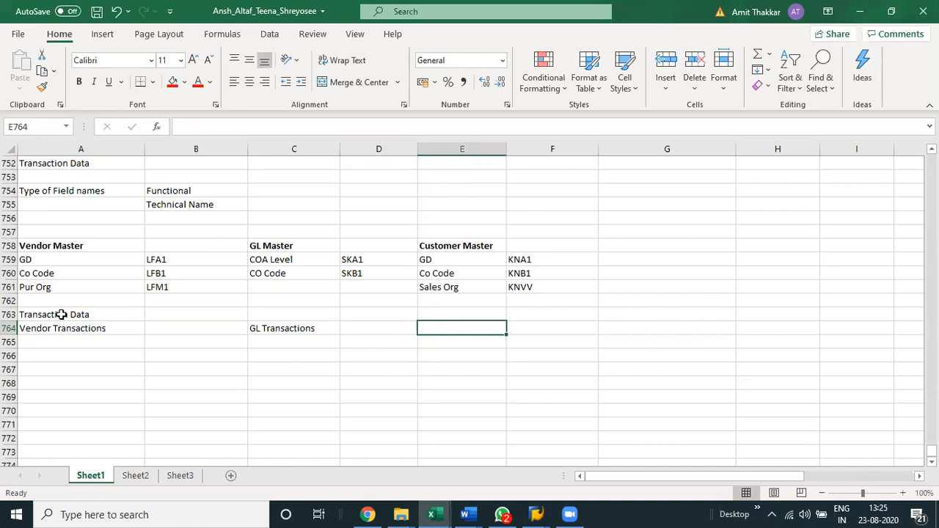
Enter the heading Customer Tran in E764 and save the workbook.
{"action": "type", "text": "Cu"}
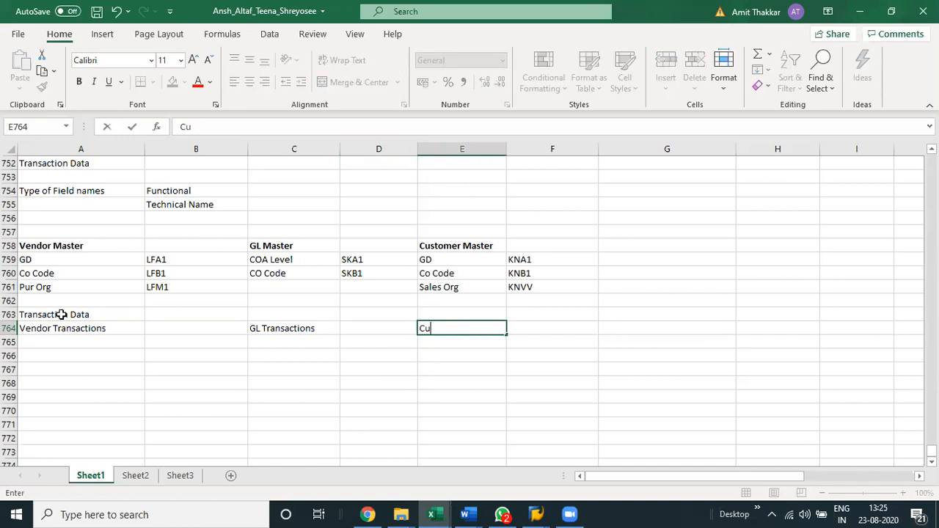
{"action": "type", "text": "stomer Tran"}
{"action": "key", "text": "Return"}
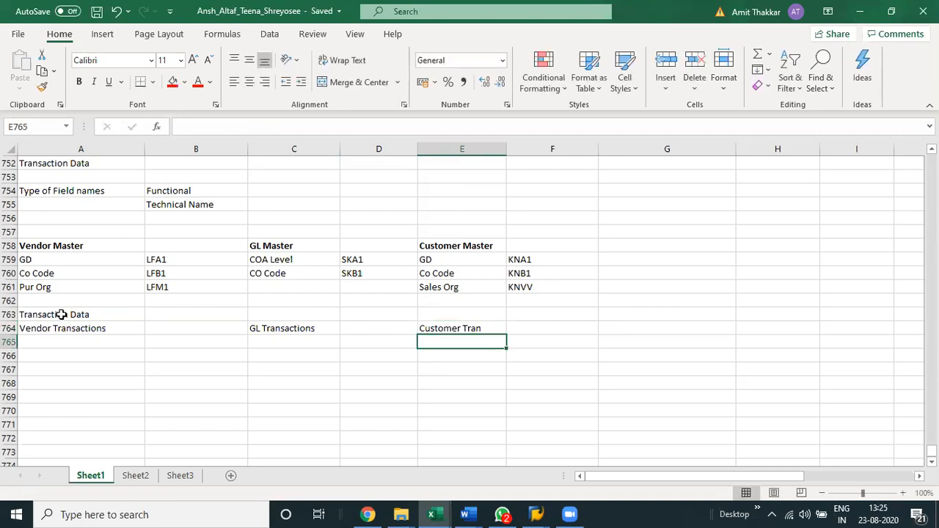
Enter the row label Header in A765 below Vendor Transactions.
{"action": "key", "text": "Home"}
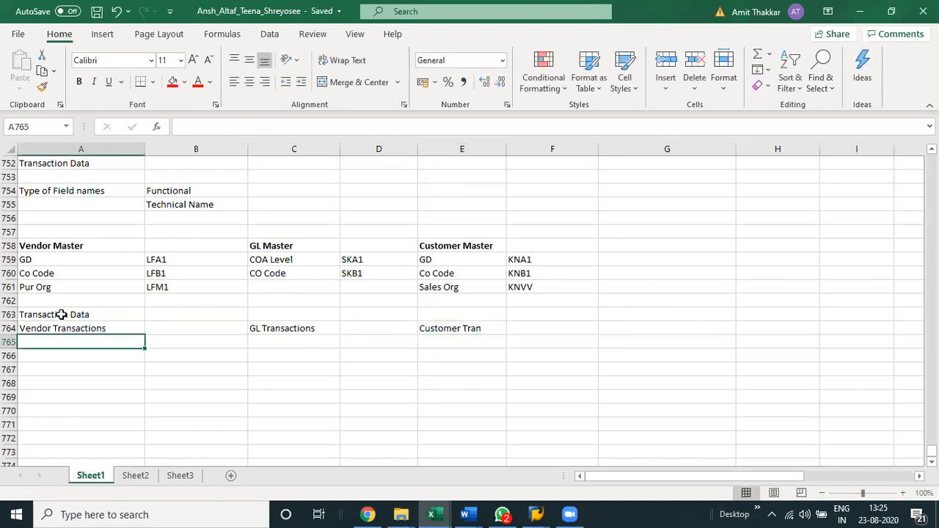
{"action": "key", "text": "Right"}
{"action": "key", "text": "Right"}
{"action": "key", "text": "Right"}
{"action": "key", "text": "Right"}
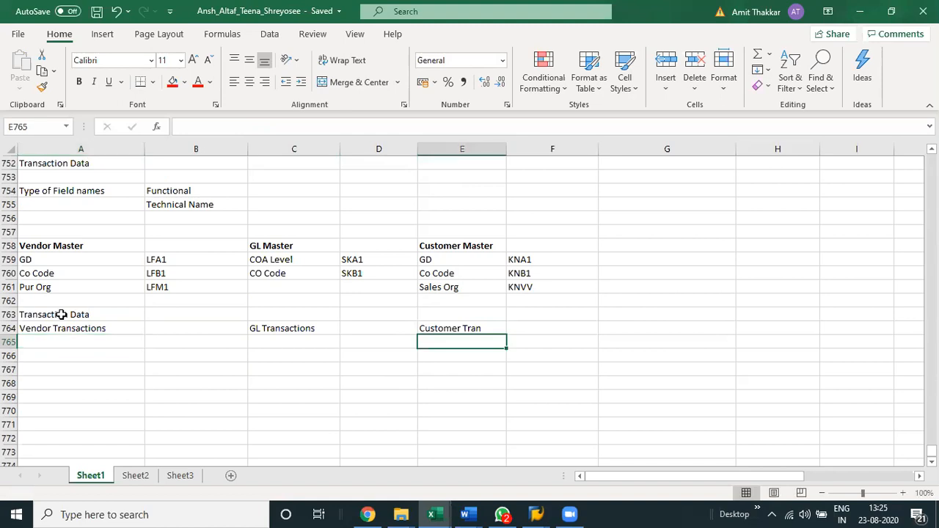
{"action": "key", "text": "Home"}
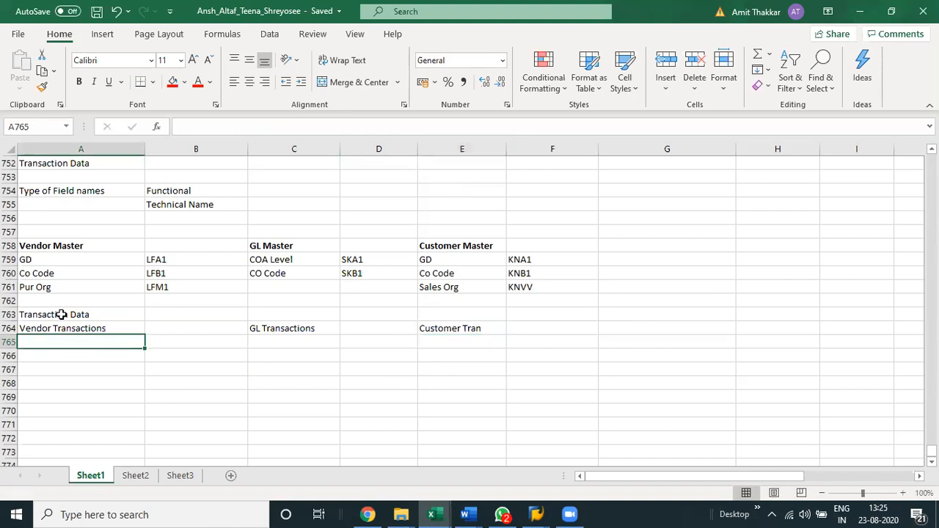
{"action": "type", "text": "Header"}
{"action": "key", "text": "Return"}
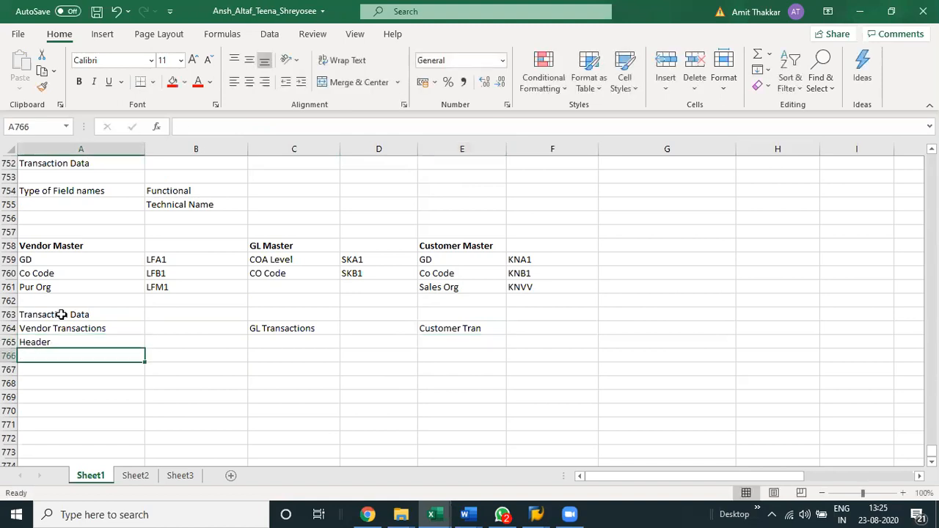
Shift the transaction headings in A763:E764 one column over to B763:F764, leaving column A free for row labels.
{"action": "left_click", "coordinate": [62, 314]}
{"action": "key", "text": "ctrl+v"}
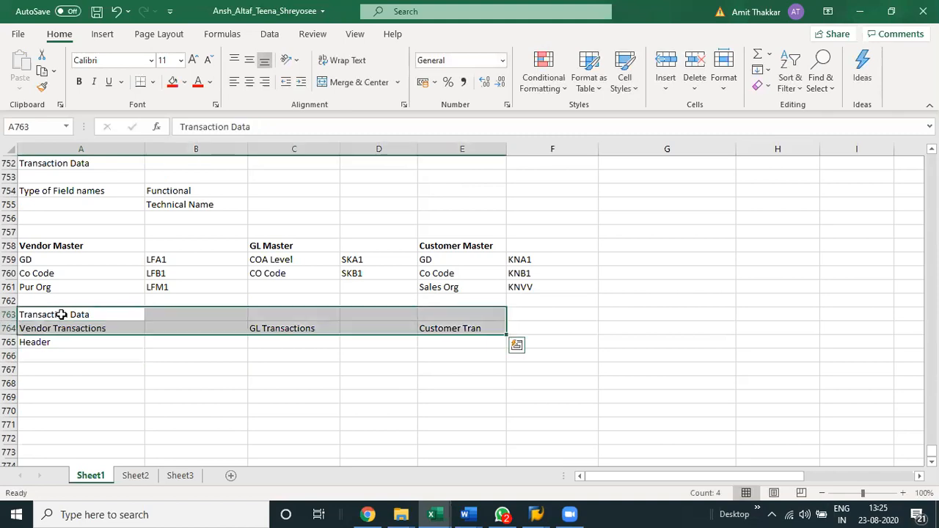
{"action": "key", "text": "ctrl+z"}
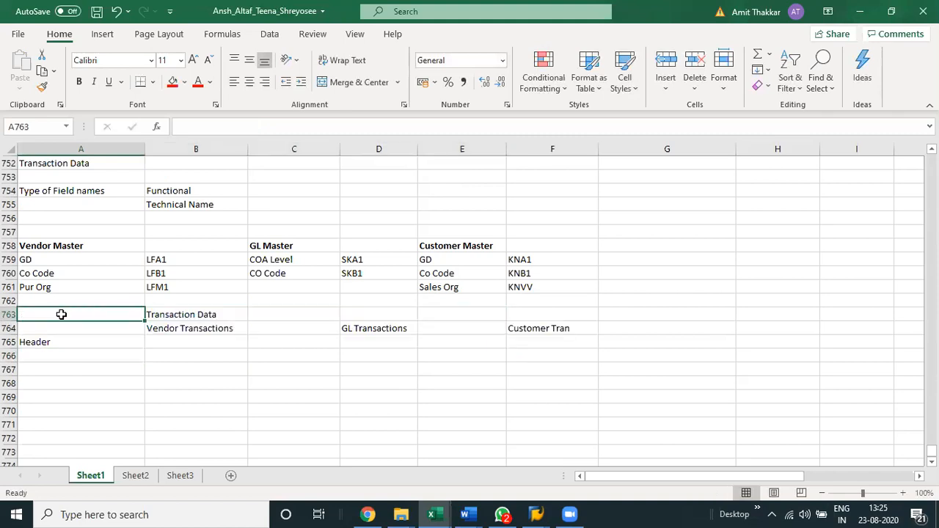
Enter the row label Line Items in A766 below Header and save the workbook.
{"action": "key", "text": "Down"}
{"action": "key", "text": "Down"}
{"action": "key", "text": "Down"}
{"action": "type", "text": "K"}
{"action": "key", "text": "BackSpace"}
{"action": "type", "text": "Li"}
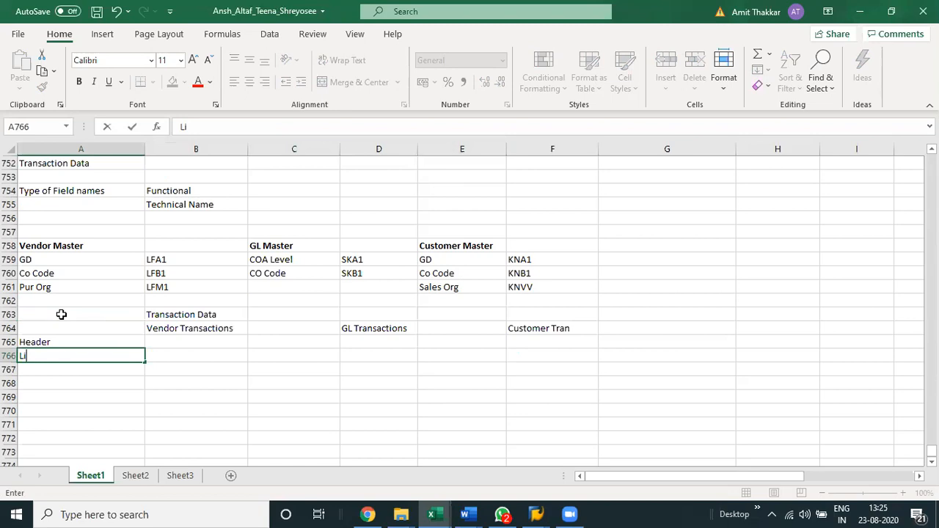
{"action": "type", "text": "ne Items"}
{"action": "key", "text": "Return"}
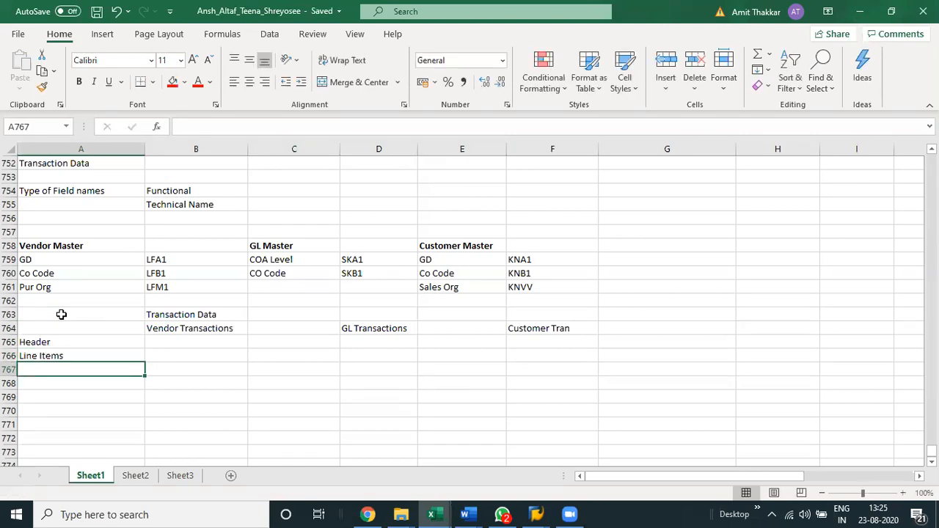
Enter the header table name BKPF in B765 under Vendor Transactions.
{"action": "key", "text": "Up"}
{"action": "key", "text": "Up"}
{"action": "key", "text": "Right"}
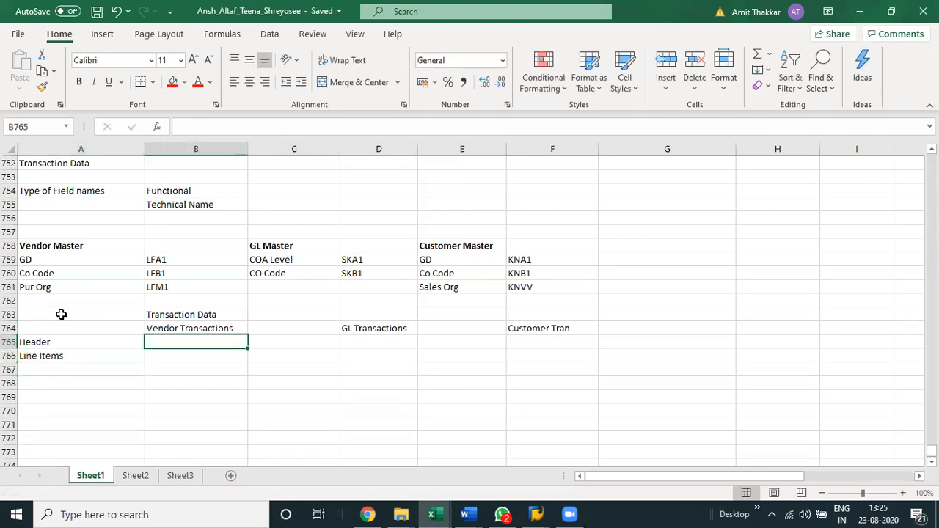
{"action": "type", "text": "BK"}
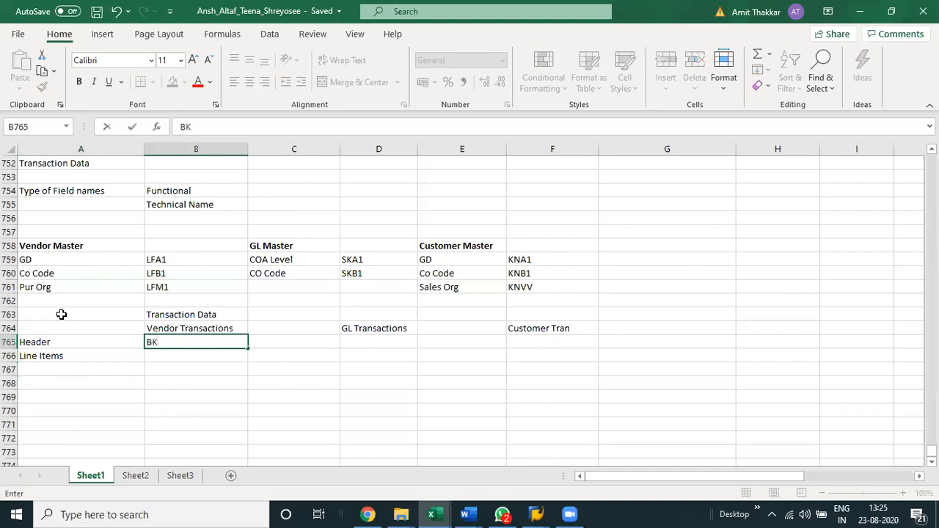
{"action": "type", "text": "PF"}
{"action": "key", "text": "ctrl+Return"}
Copy BKPF from B765 to D765 under GL Transactions and F765 under Customer Tran, and save the workbook.
{"action": "key", "text": "ctrl+c"}
{"action": "key", "text": "Right"}
{"action": "key", "text": "Right"}
{"action": "key", "text": "ctrl+v"}
{"action": "key", "text": "Right"}
{"action": "key", "text": "Right"}
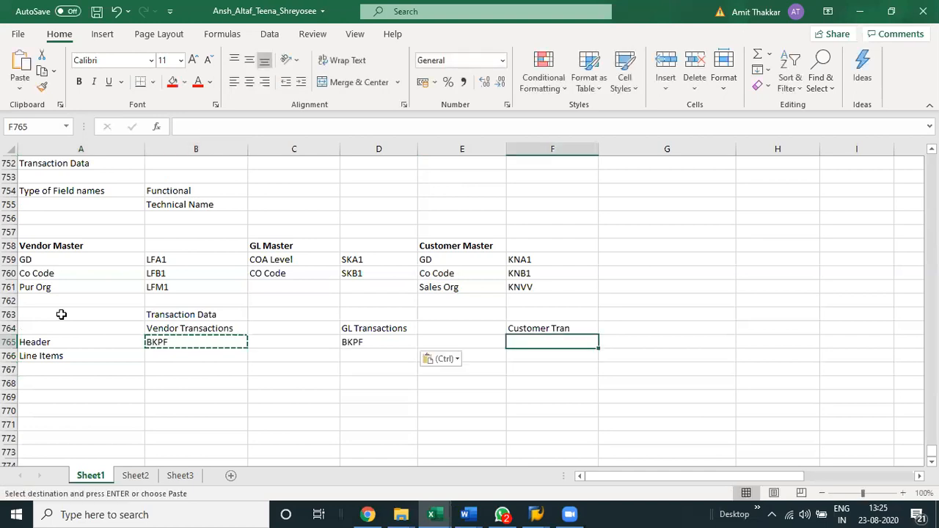
{"action": "key", "text": "ctrl+v"}
{"action": "key", "text": "ctrl+s"}
{"action": "key", "text": "Left"}
{"action": "key", "text": "Left"}
{"action": "key", "text": "Left"}
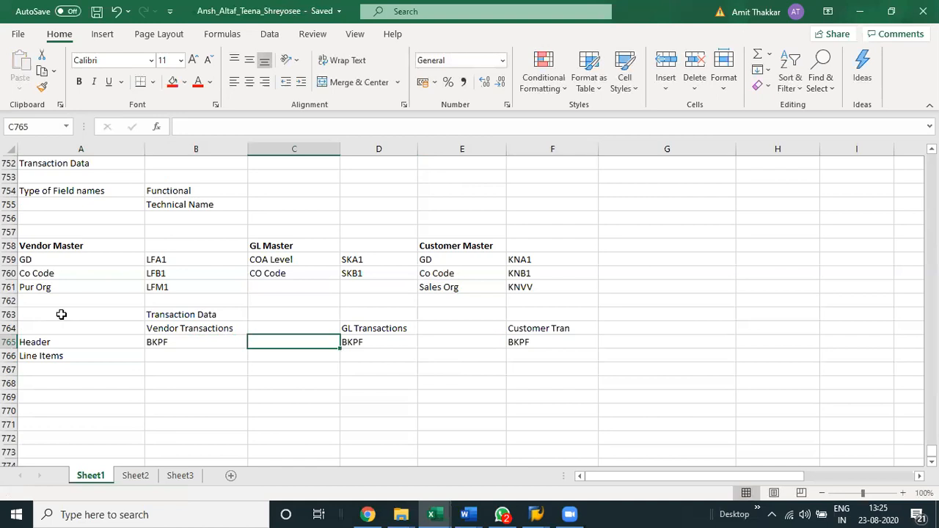
Enter the vendor line item table names BSIK in B766 and BSAK in B767.
{"action": "key", "text": "Left"}
{"action": "key", "text": "Down"}
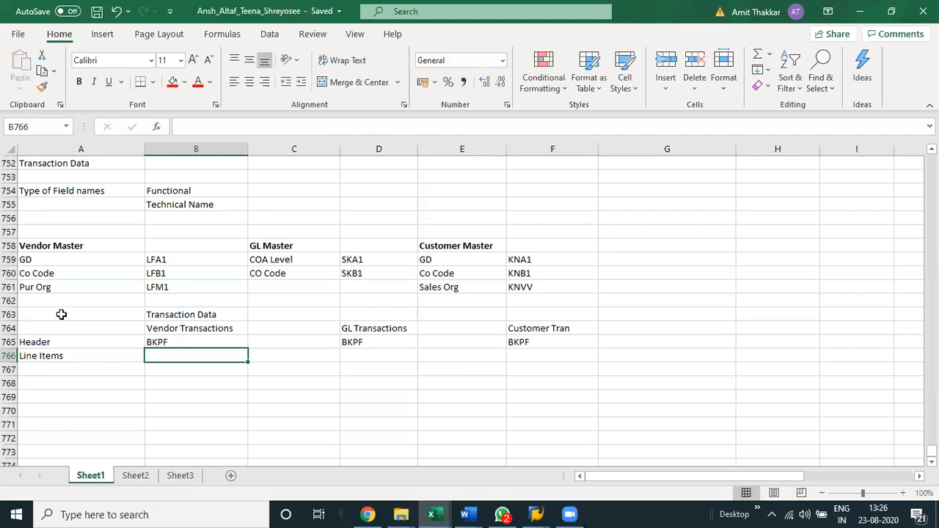
{"action": "type", "text": "BSIK"}
{"action": "key", "text": "Return"}
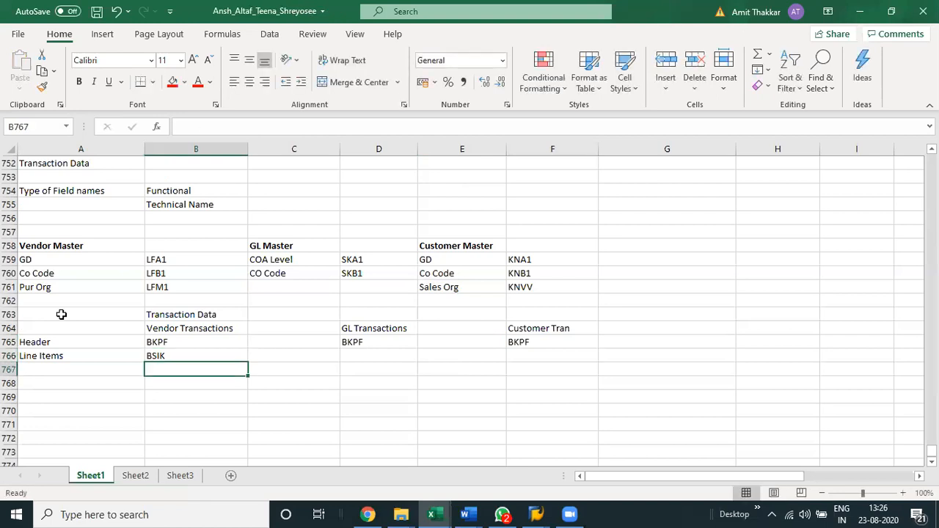
{"action": "type", "text": "BSAK"}
{"action": "key", "text": "Up"}
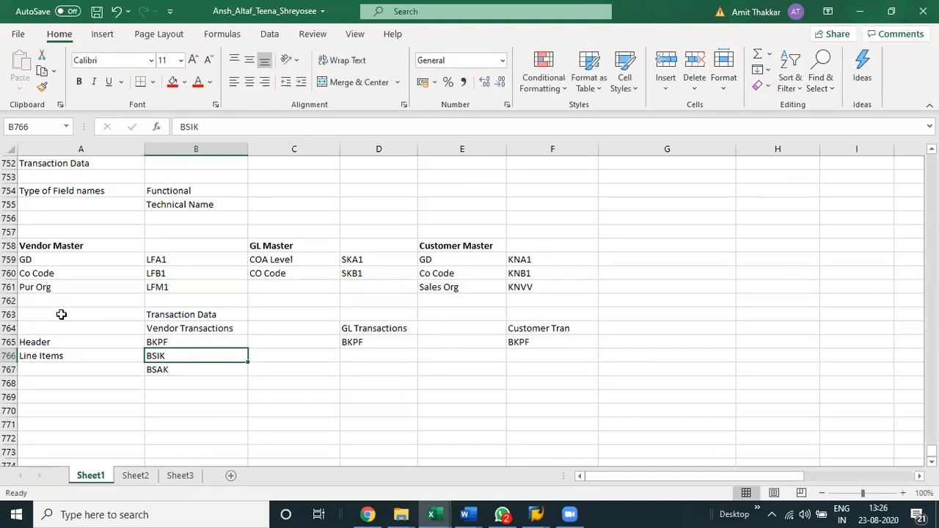
Label the vendor line item tables Open Items in C766 and Cleared Items in C767.
{"action": "key", "text": "Right"}
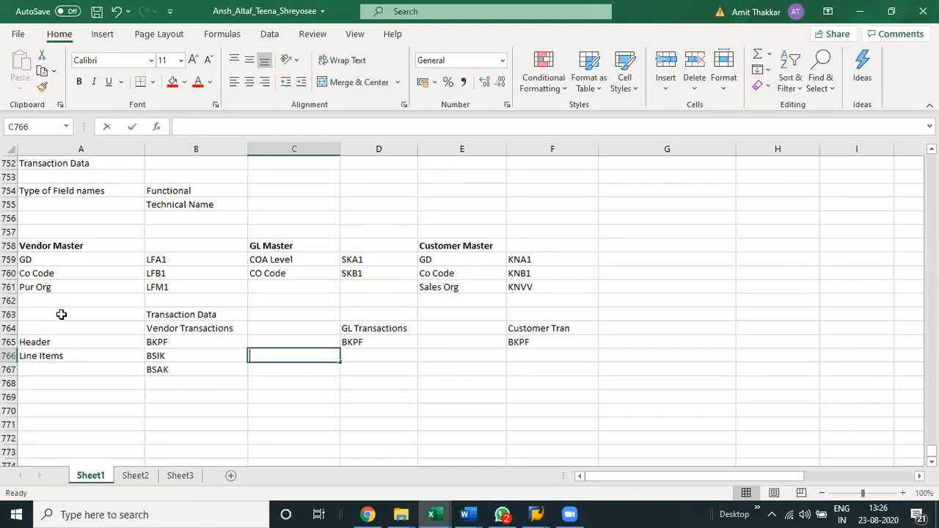
{"action": "type", "text": "Open Item"}
{"action": "key", "text": "Return"}
{"action": "type", "text": "Cke"}
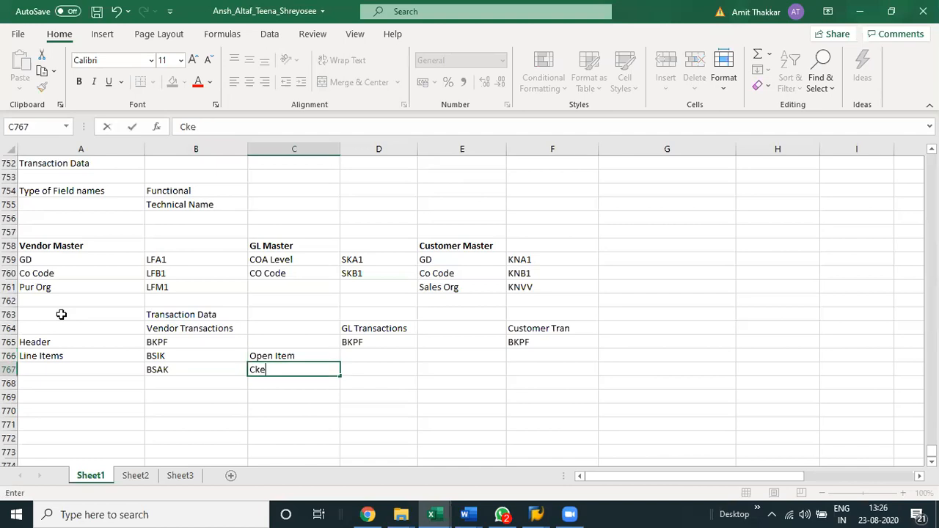
{"action": "key", "text": "BackSpace"}
{"action": "key", "text": "BackSpace"}
{"action": "type", "text": "L"}
{"action": "key", "text": "BackSpace"}
{"action": "type", "text": "leared Item"}
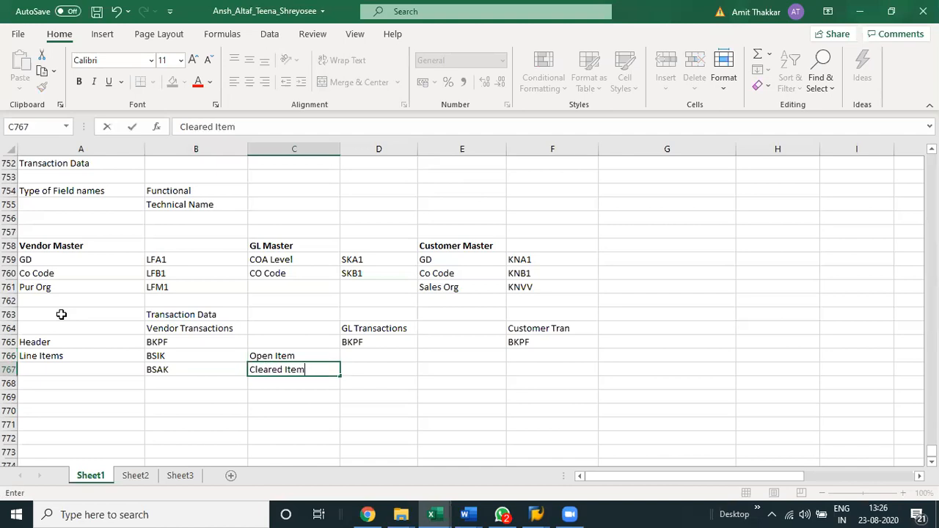
{"action": "type", "text": "s"}
{"action": "key", "text": "Return"}
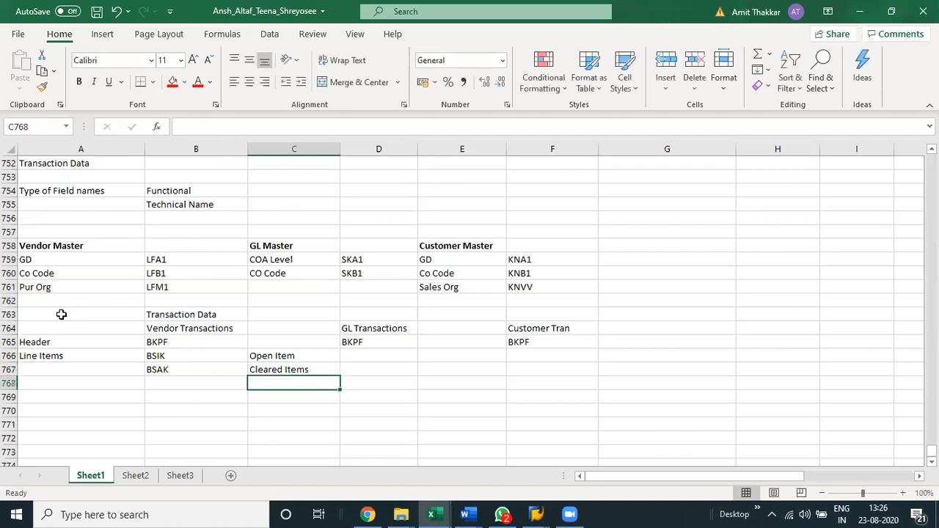
{"action": "key", "text": "Up"}
{"action": "key", "text": "F2"}
{"action": "key", "text": "Up"}
Enter the GL line item table names BSIS in D766 and BSAS in D767.
{"action": "key", "text": "Right"}
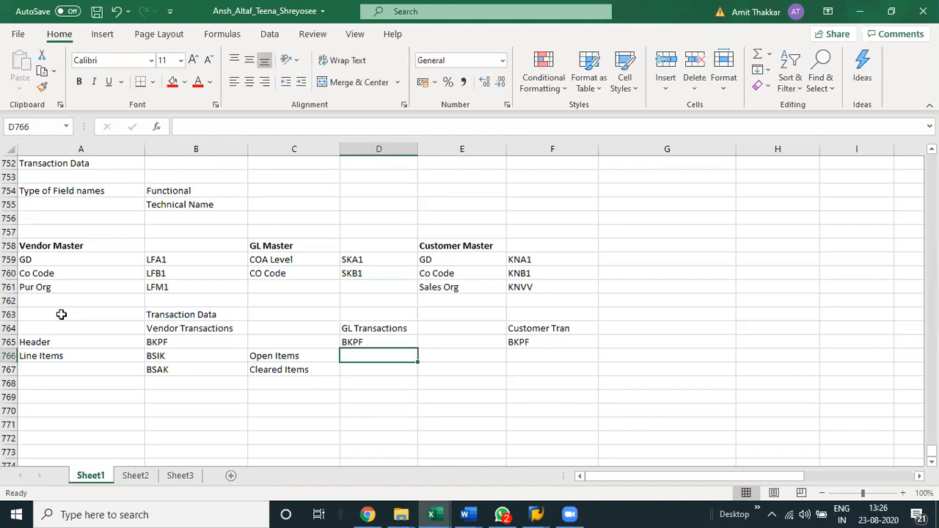
{"action": "type", "text": "BSIS"}
{"action": "key", "text": "Return"}
{"action": "type", "text": "BSAS"}
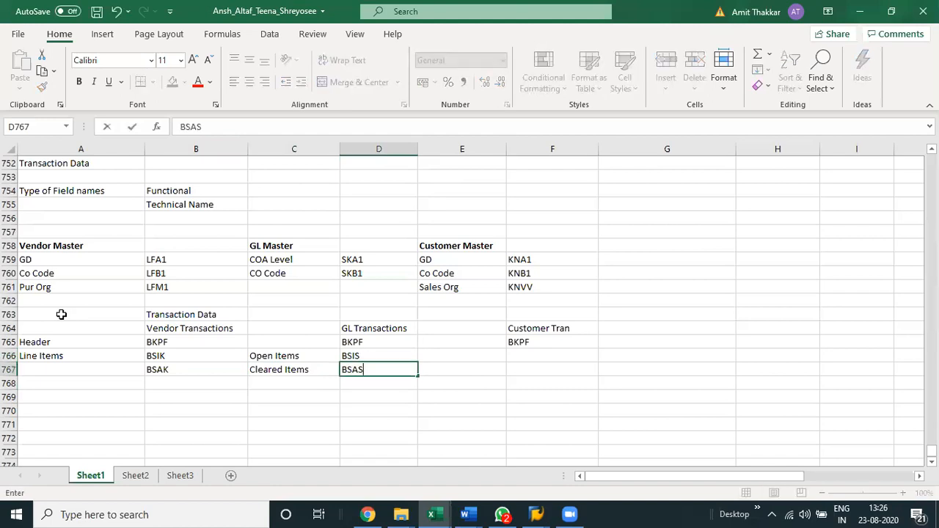
{"action": "key", "text": "Return"}
{"action": "left_click", "coordinate": [375, 358]}
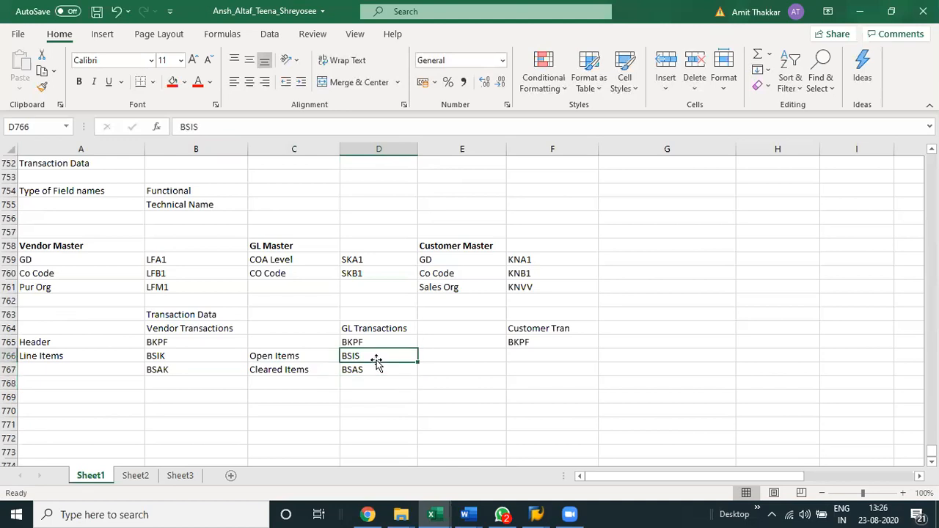
{"action": "left_click", "coordinate": [166, 357]}
{"action": "left_click", "coordinate": [484, 355]}
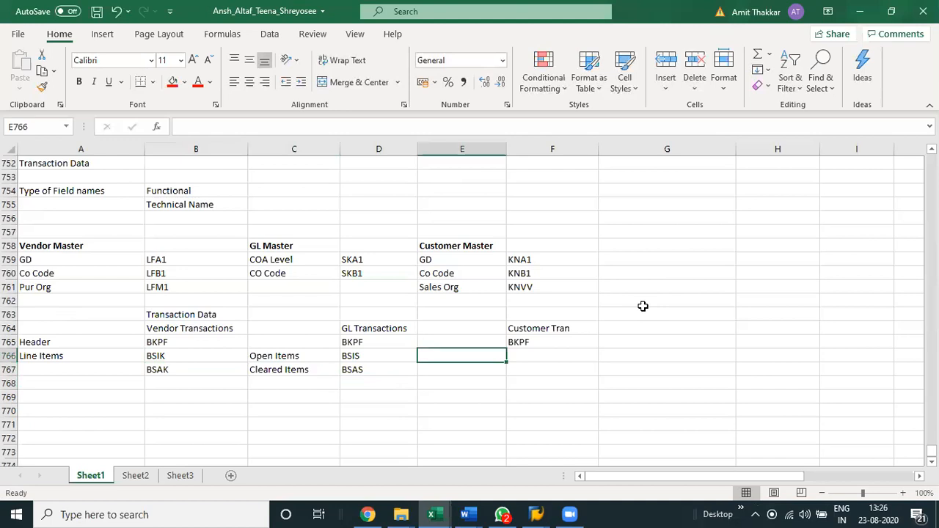
{"action": "key", "text": "Left"}
{"action": "key", "text": "Left"}
{"action": "key", "text": "shift+Down"}
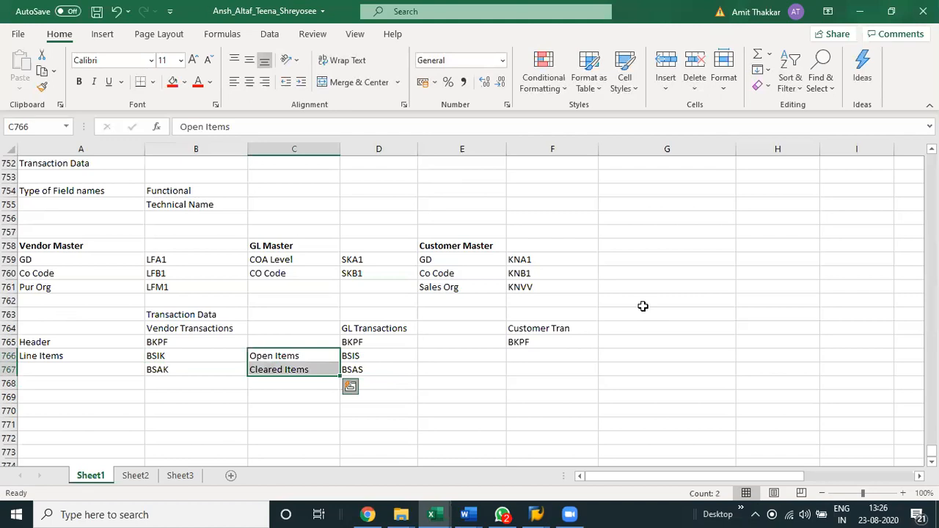
{"action": "left_click", "coordinate": [681, 393]}
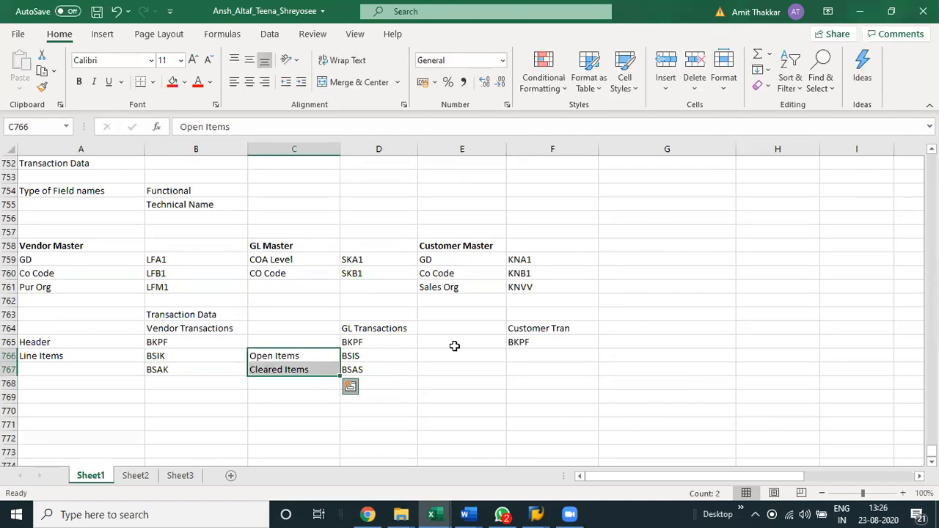
Copy the Open Items and Cleared Items labels from C766:C767 to E766:E767 beside the GL tables.
{"action": "left_click", "coordinate": [292, 352]}
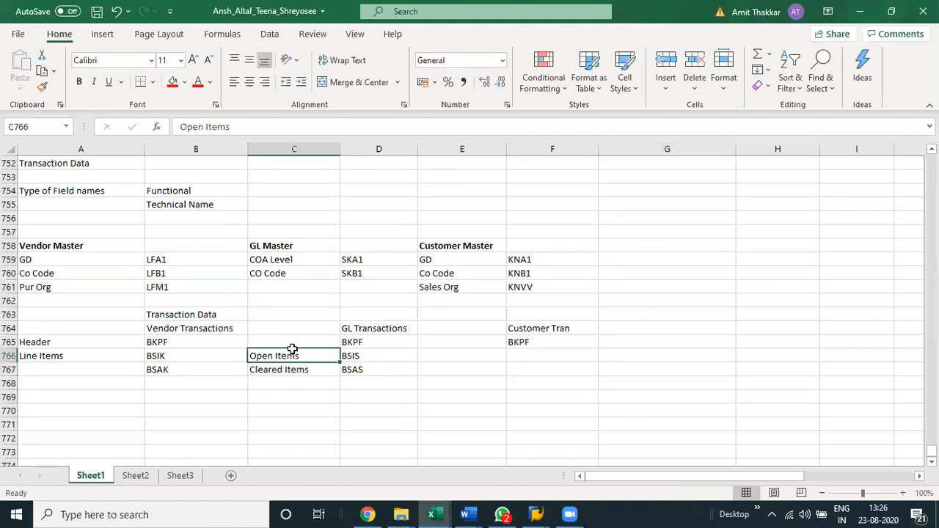
{"action": "key", "text": "shift+Down"}
{"action": "key", "text": "ctrl+c"}
{"action": "key", "text": "Right"}
{"action": "key", "text": "Right"}
{"action": "key", "text": "ctrl+v"}
Enter the customer line item table names BSID in F766 and BSAD in F767.
{"action": "key", "text": "Right"}
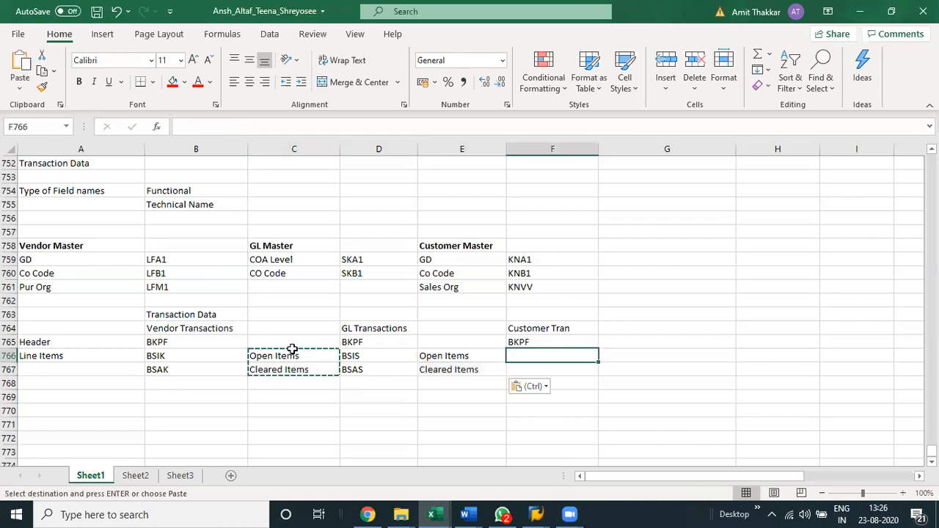
{"action": "type", "text": "BSID"}
{"action": "key", "text": "Return"}
{"action": "type", "text": "B"}
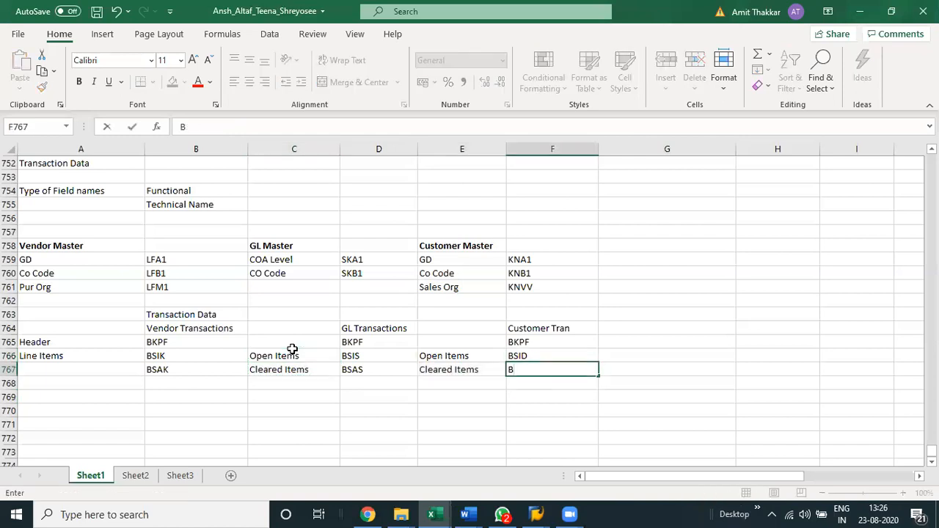
{"action": "type", "text": "SAD"}
{"action": "key", "text": "ctrl+Return"}
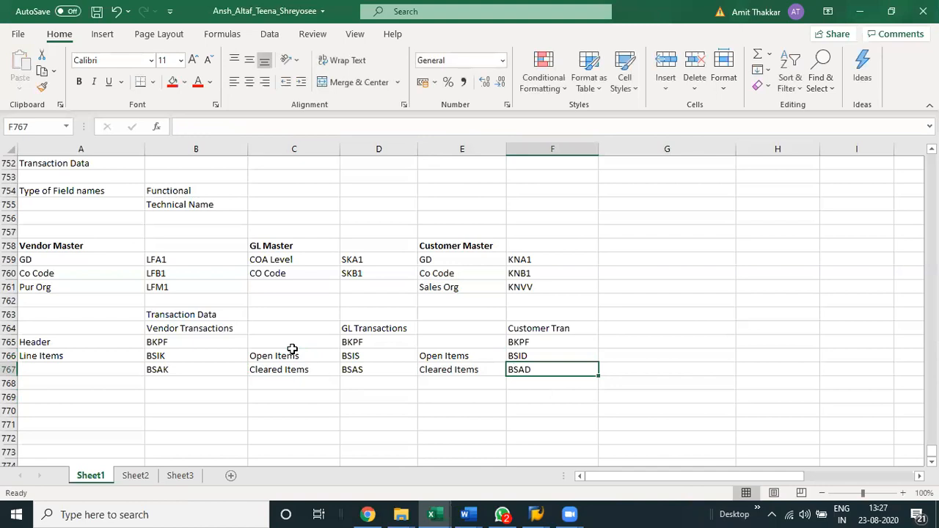
Copy the Open Items and Cleared Items labels from E766:E767 to G766:G767 and save the workbook.
{"action": "key", "text": "Up"}
{"action": "key", "text": "Left"}
{"action": "key", "text": "shift+Down"}
{"action": "key", "text": "ctrl+c"}
{"action": "key", "text": "Right"}
{"action": "key", "text": "Right"}
{"action": "key", "text": "ctrl+v"}
{"action": "key", "text": "ctrl+s"}
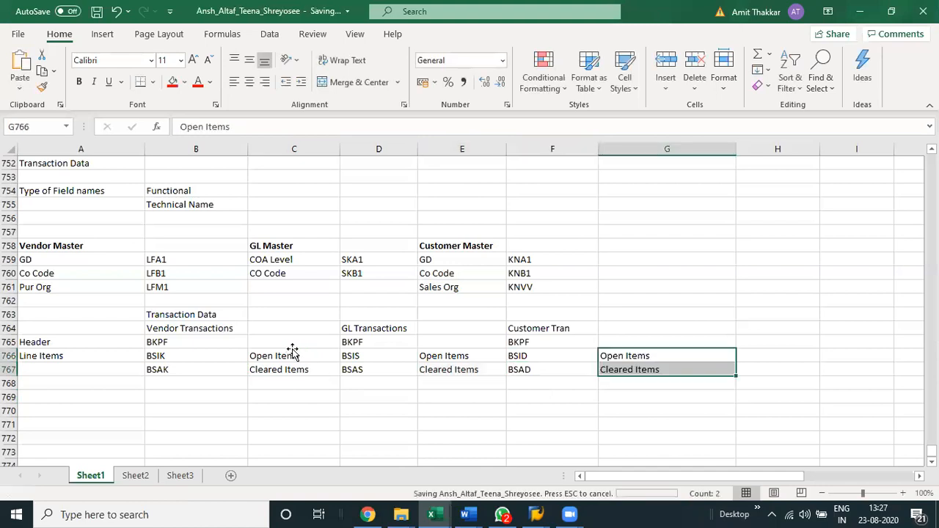
Enter the label Pool Table for complete transactions in A769 below the line item tables.
{"action": "key", "text": "Home"}
{"action": "key", "text": "Down"}
{"action": "key", "text": "Down"}
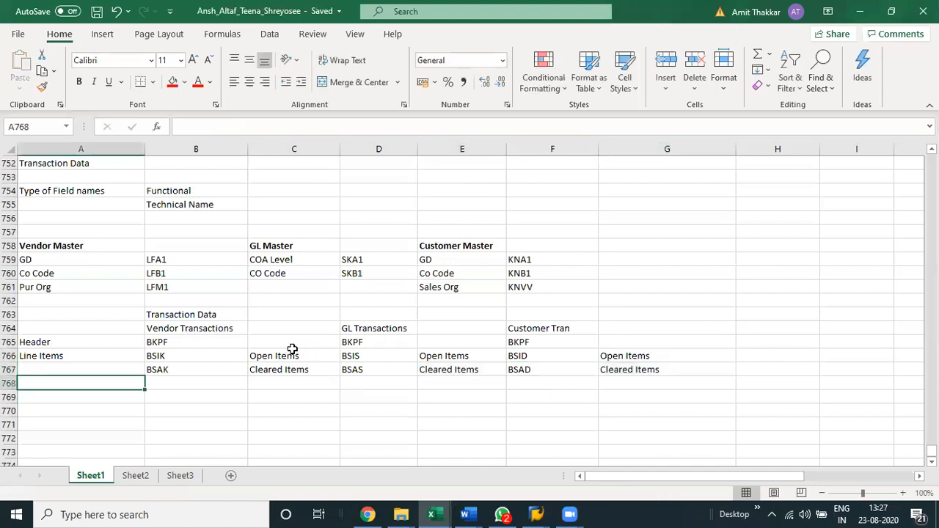
{"action": "key", "text": "Down"}
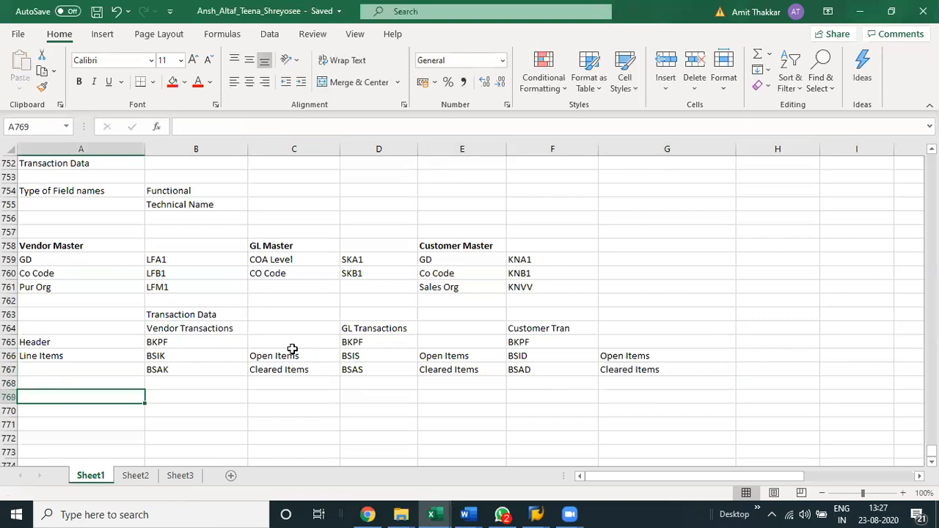
{"action": "type", "text": "Pool "}
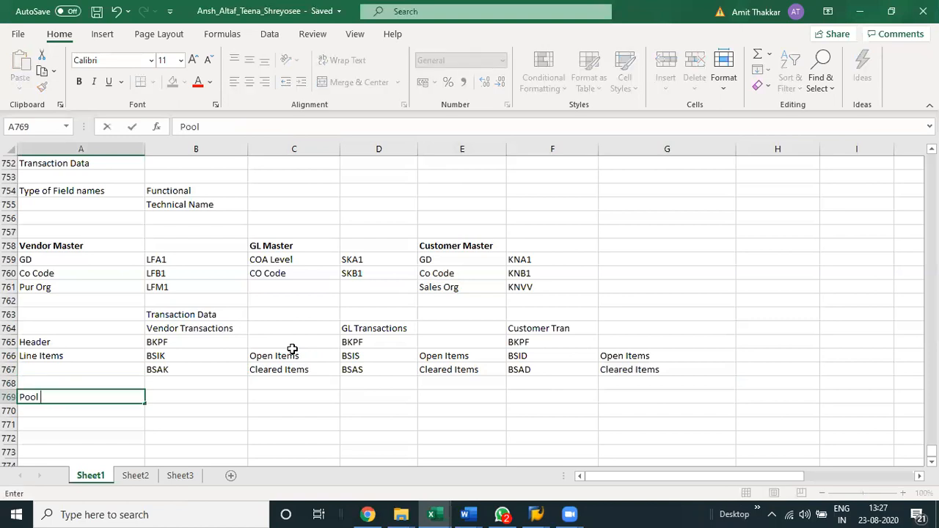
{"action": "type", "text": "Table for complete"}
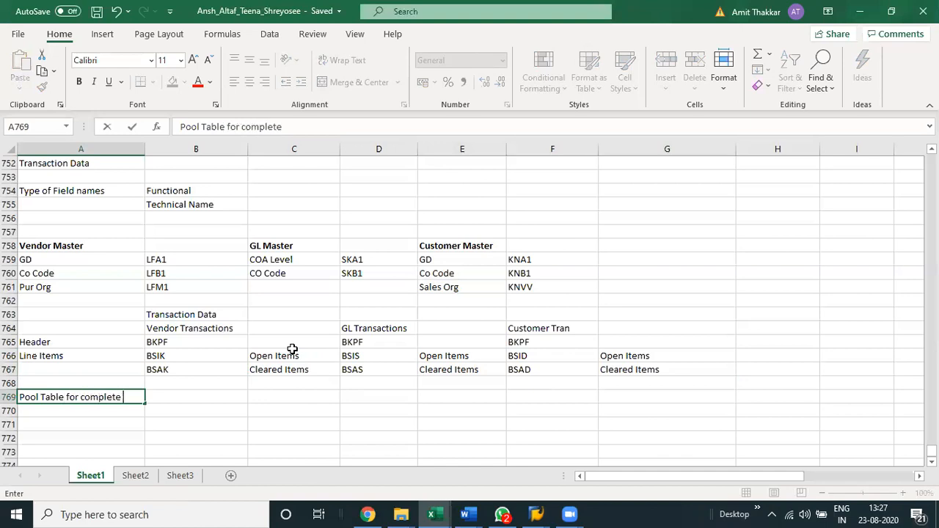
{"action": "type", "text": " transactions"}
{"action": "key", "text": "Return"}
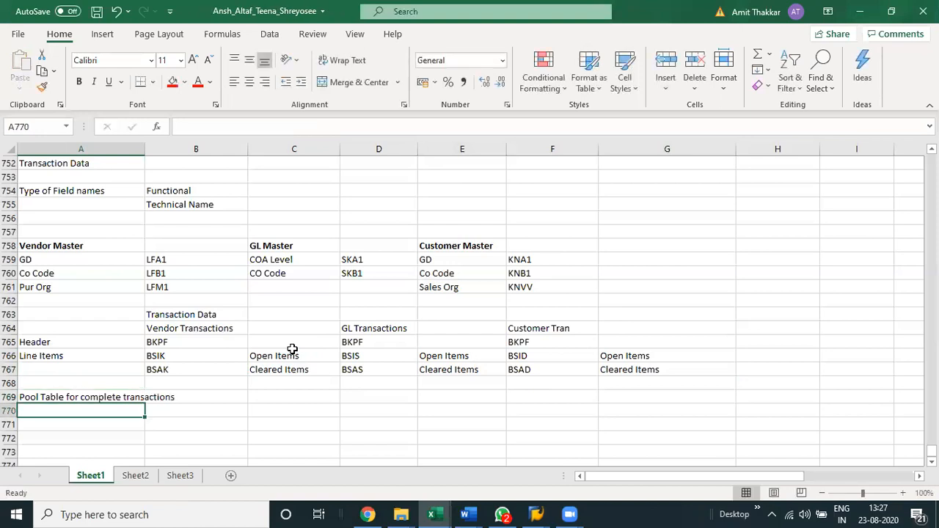
Enter the pool table name BSEG in B769 and save the workbook.
{"action": "key", "text": "Up"}
{"action": "key", "text": "Right"}
{"action": "type", "text": "BSEG"}
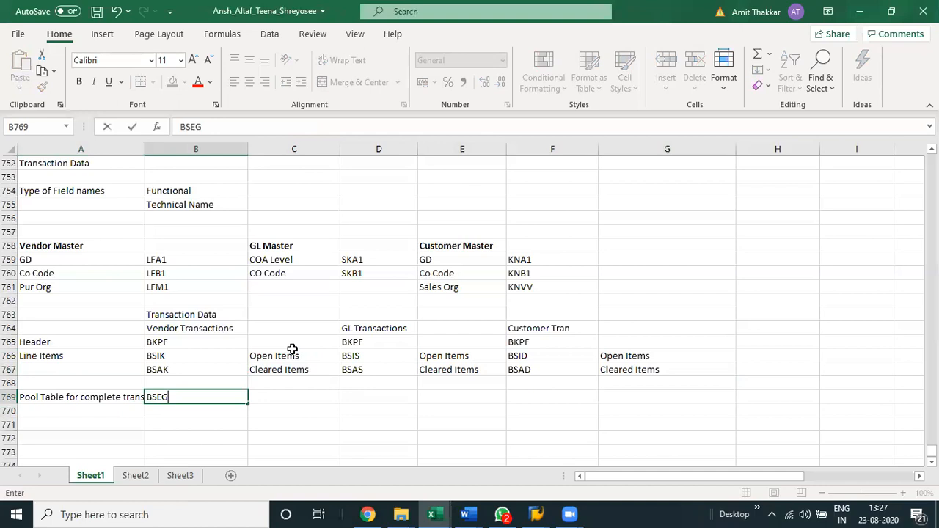
{"action": "key", "text": "Up"}
{"action": "key", "text": "ctrl+s"}
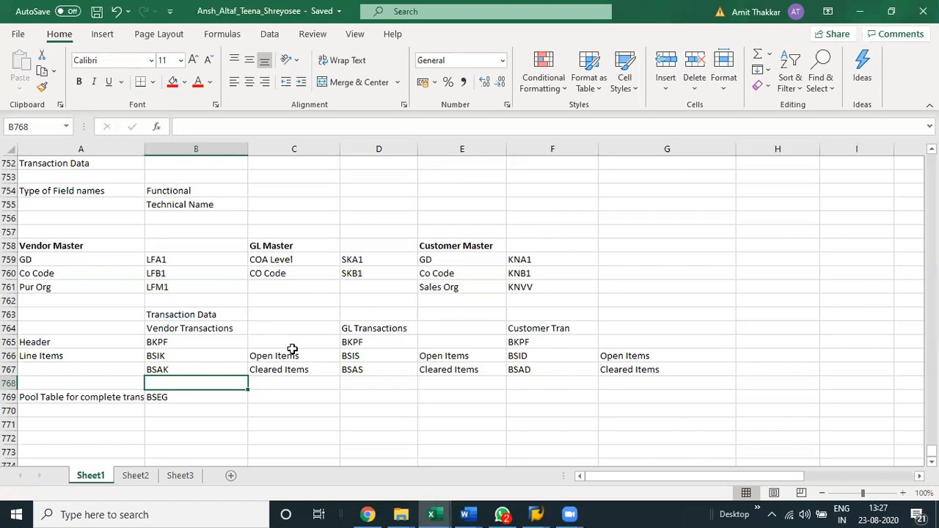
{"action": "left_click", "coordinate": [292, 353]}
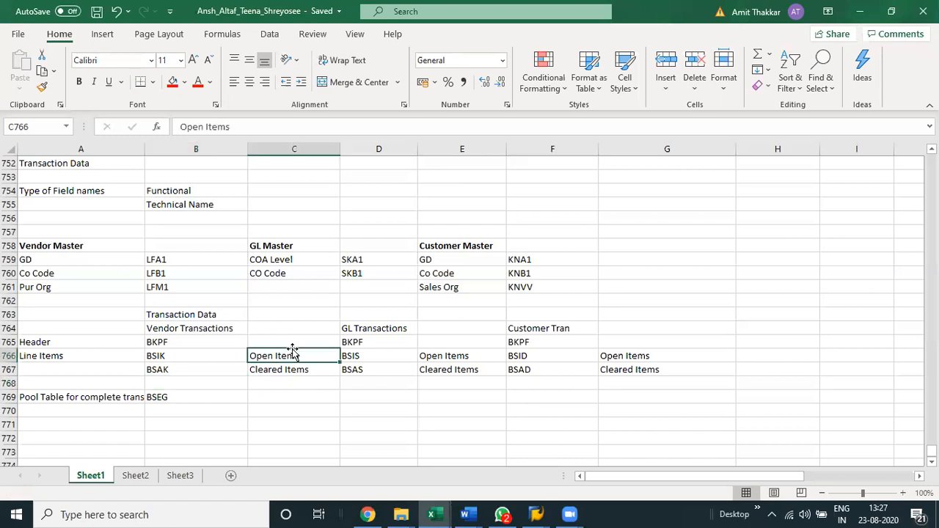
Switch to SAP and open transaction SE16N in a new session.
{"action": "left_click", "coordinate": [534, 513]}
{"action": "type", "text": "/o"}
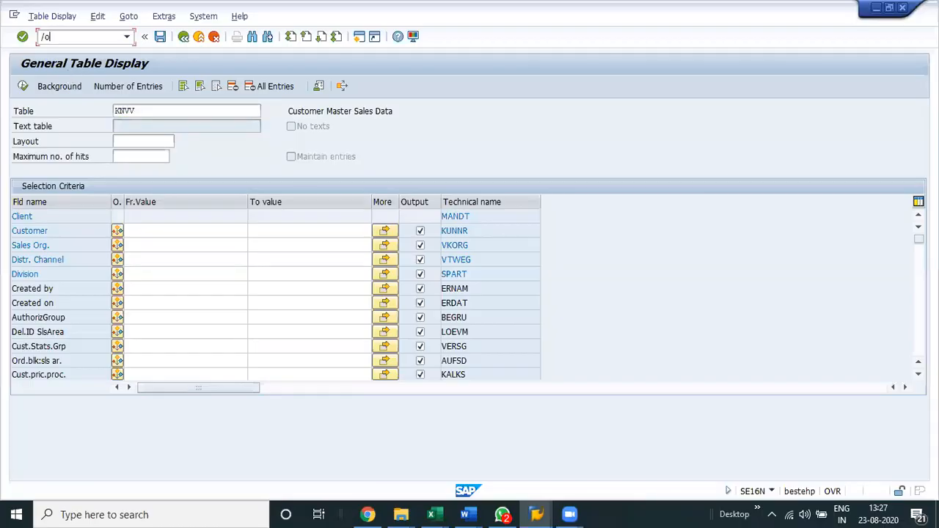
{"action": "type", "text": "se16n"}
{"action": "key", "text": "Return"}
Leave the General Table Display and start an FB transaction in the same session.
{"action": "type", "text": "/nfb"}
{"action": "key", "text": "Return"}
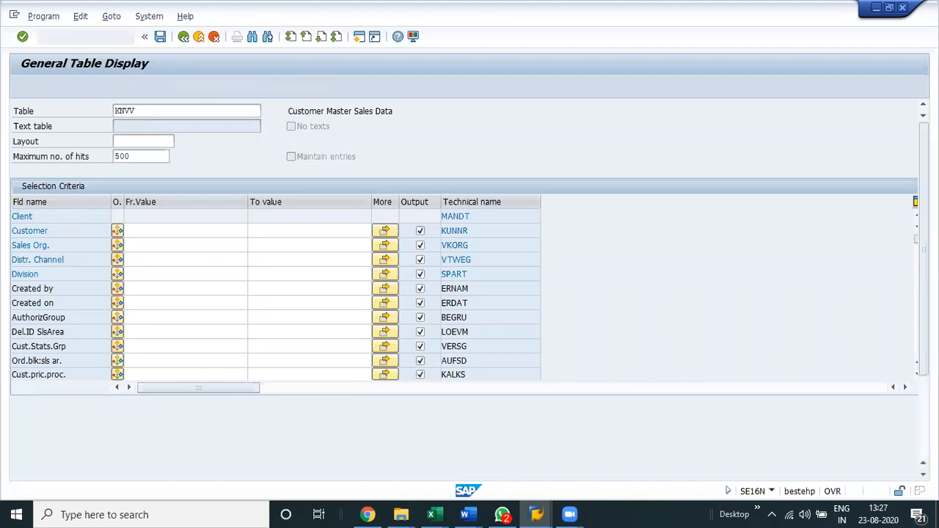
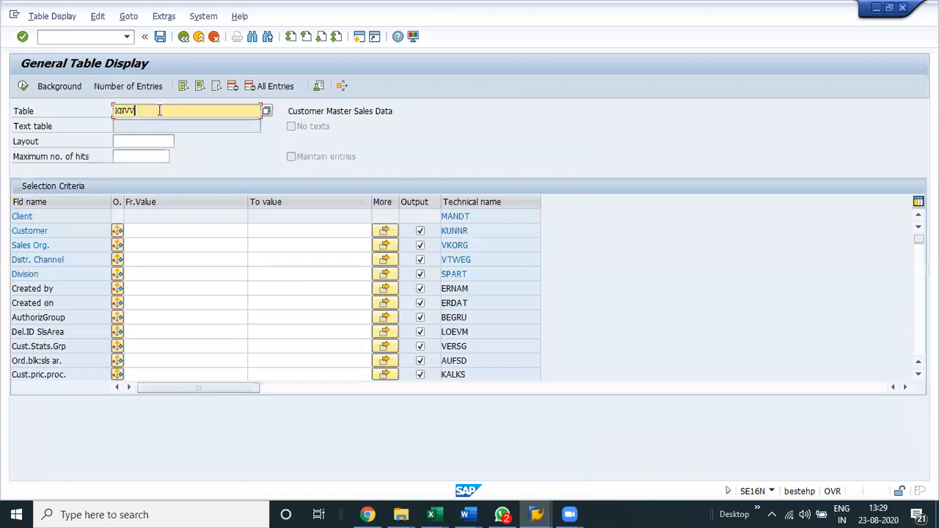
Load the selection fields of tables BSIK and BSIS one after the other in the General Table Display.
{"action": "key", "text": "BackSpace"}
{"action": "key", "text": "BackSpace"}
{"action": "key", "text": "BackSpace"}
{"action": "key", "text": "BackSpace"}
{"action": "left_click", "coordinate": [160, 110]}
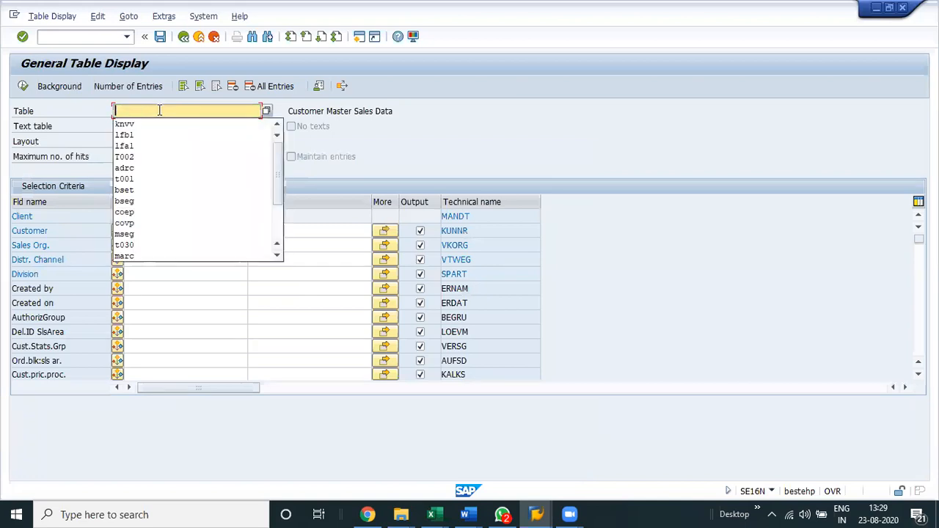
{"action": "type", "text": "bsi"}
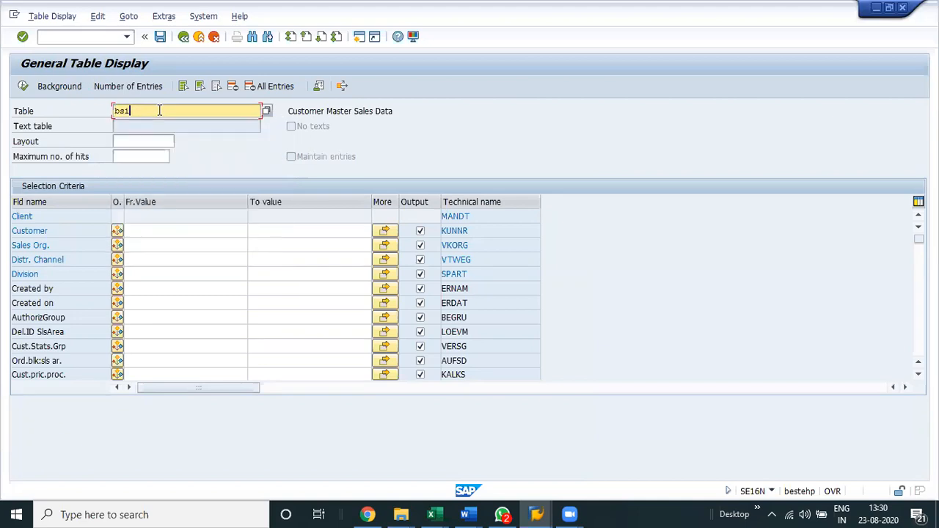
{"action": "type", "text": "k"}
{"action": "key", "text": "Return"}
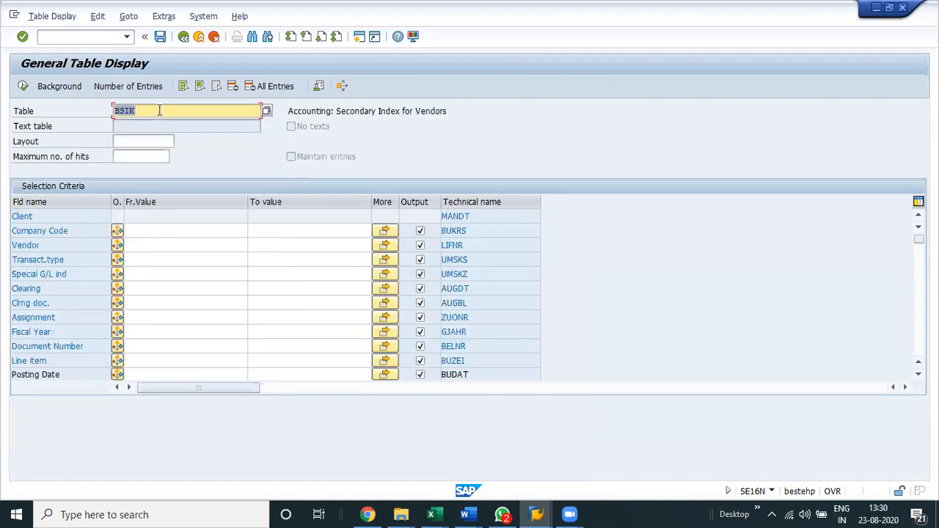
{"action": "type", "text": "bsis"}
{"action": "key", "text": "Return"}
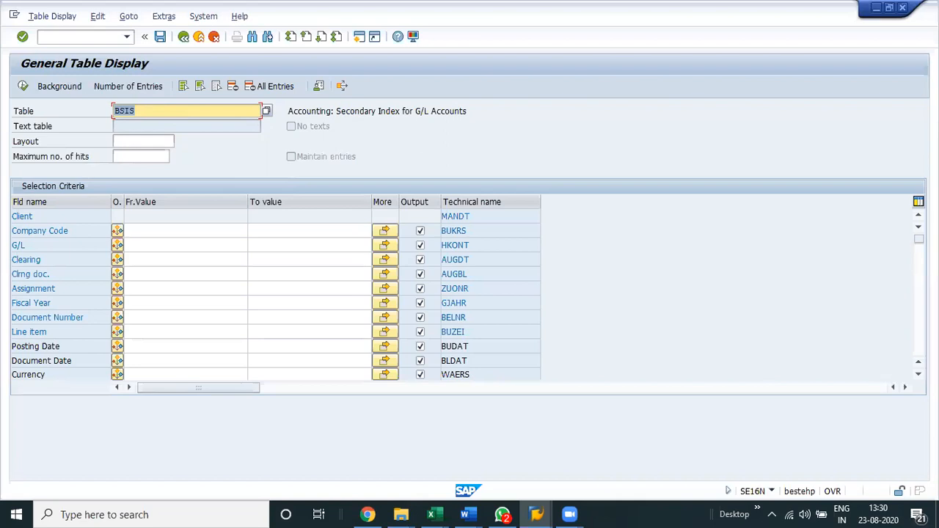
Switch to the Excel notes and check the vendor line item table names in column B.
{"action": "key", "text": "alt+Tab"}
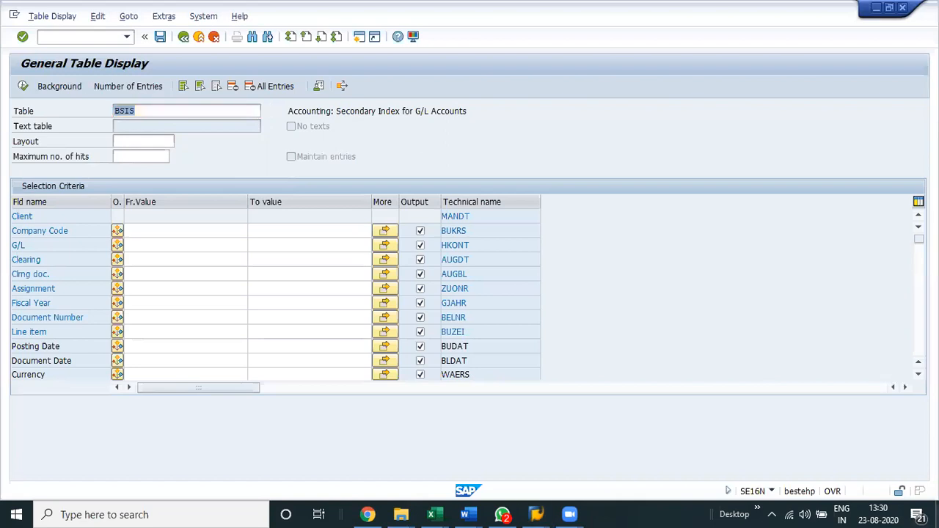
{"action": "key", "text": "alt+Tab"}
{"action": "key", "text": "alt+Tab"}
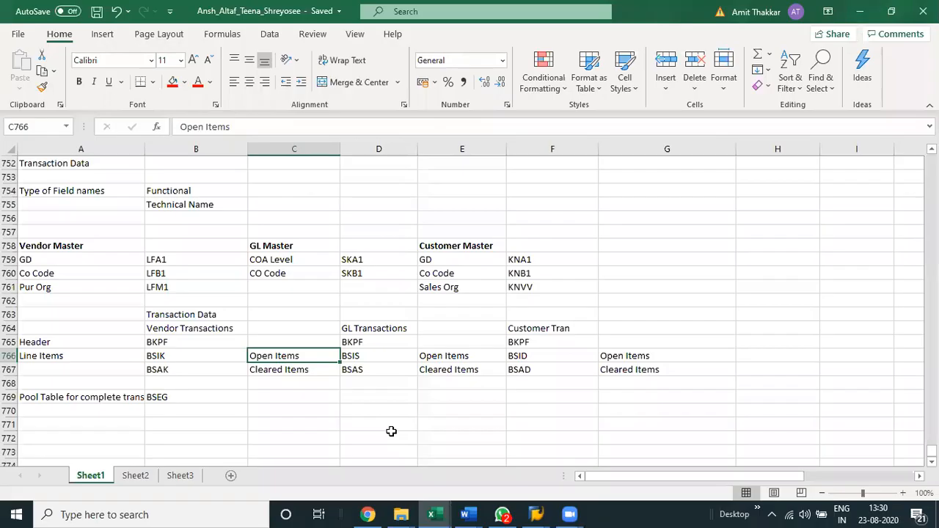
{"action": "left_click", "coordinate": [171, 367]}
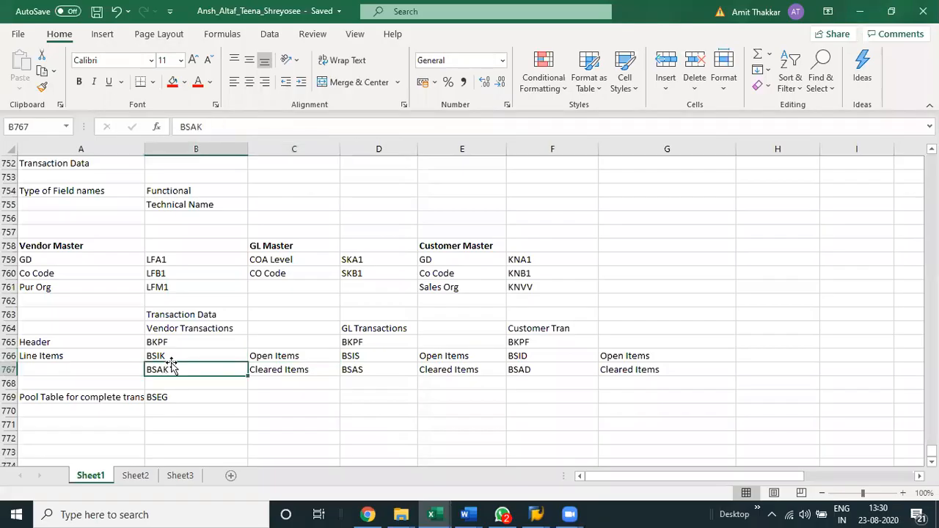
Switch back to SAP and display the BSIK table entries for company code VAQ.
{"action": "key", "text": "alt+Tab"}
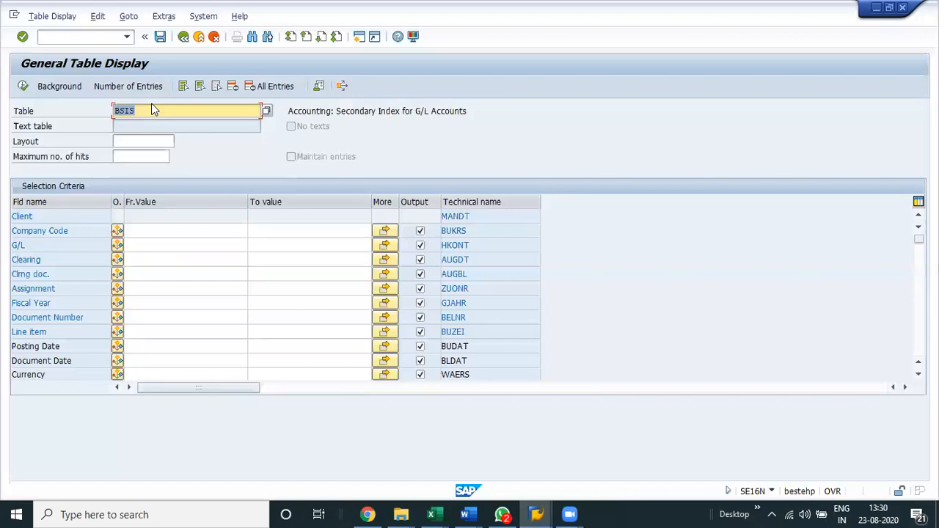
{"action": "type", "text": "BSIK"}
{"action": "key", "text": "Return"}
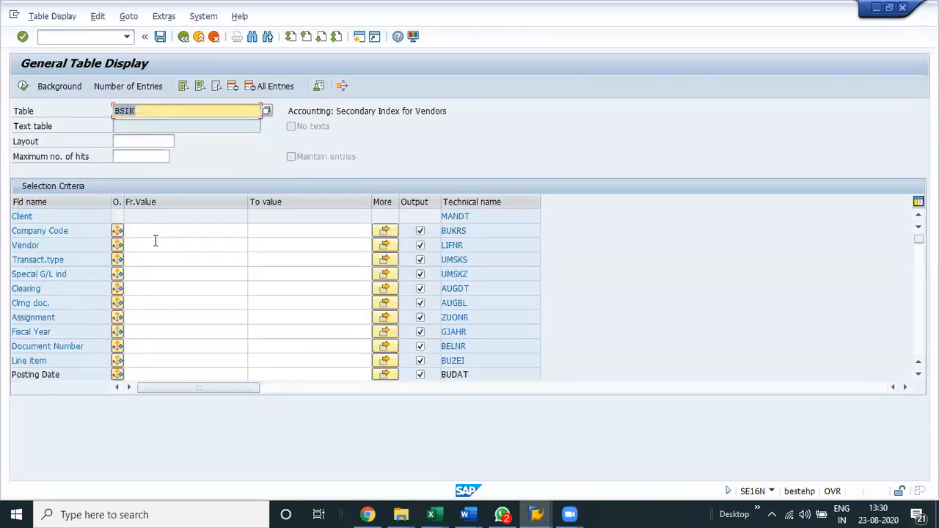
{"action": "left_click", "coordinate": [156, 232]}
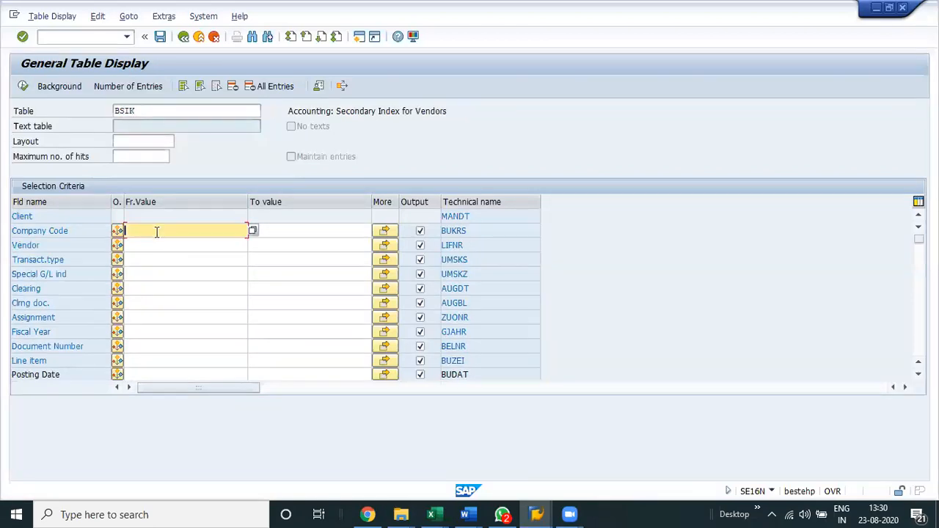
{"action": "type", "text": "va"}
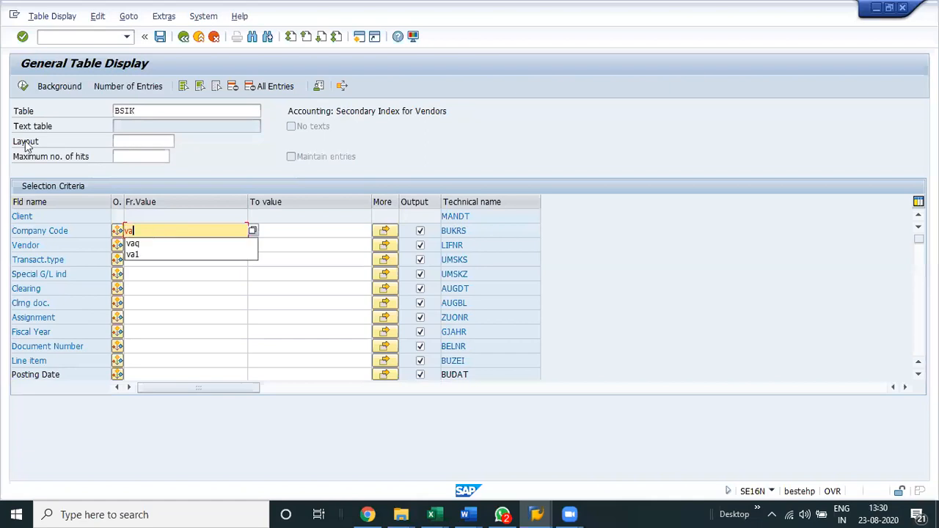
{"action": "type", "text": "q"}
{"action": "key", "text": "Return"}
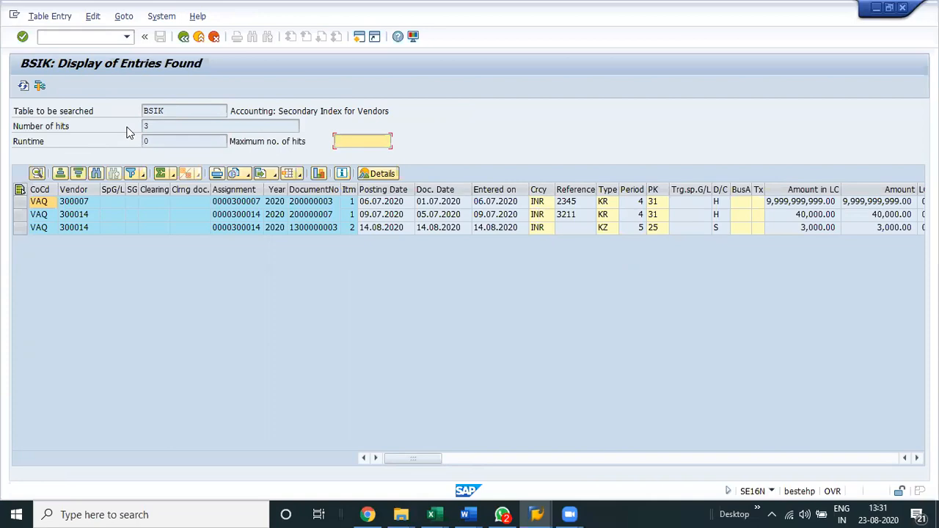
Switch to the FBL1N session, display the open vendor items of company code IBM and sort the list.
{"action": "key", "text": "alt+Tab"}
{"action": "key", "text": "alt+Tab"}
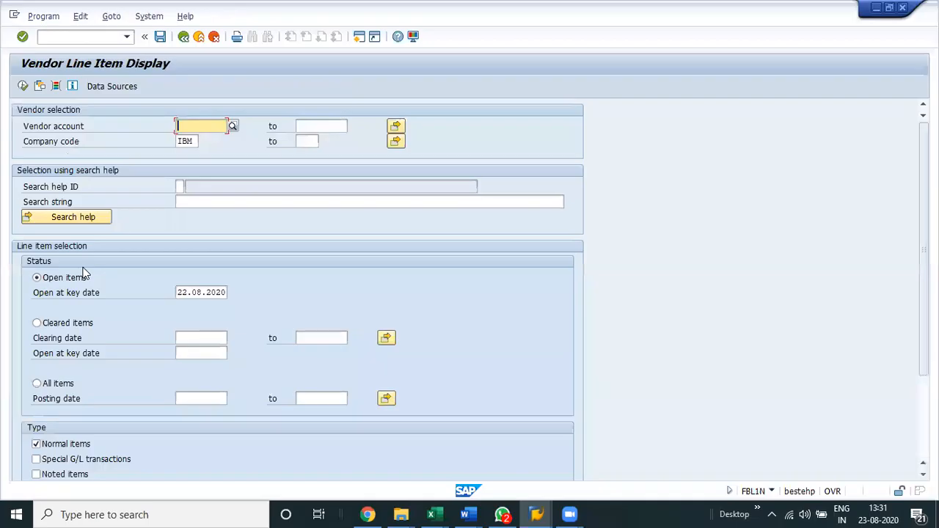
{"action": "left_click", "coordinate": [74, 277]}
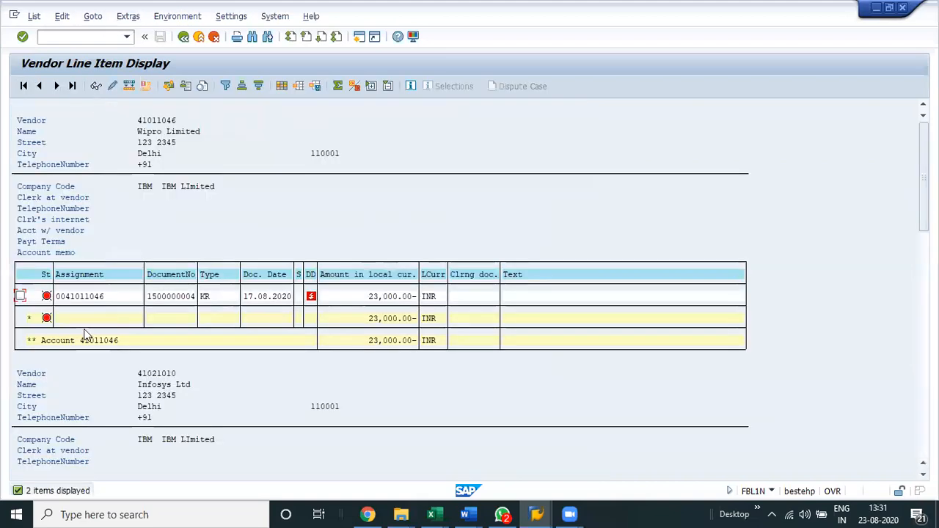
{"action": "left_click", "coordinate": [225, 85]}
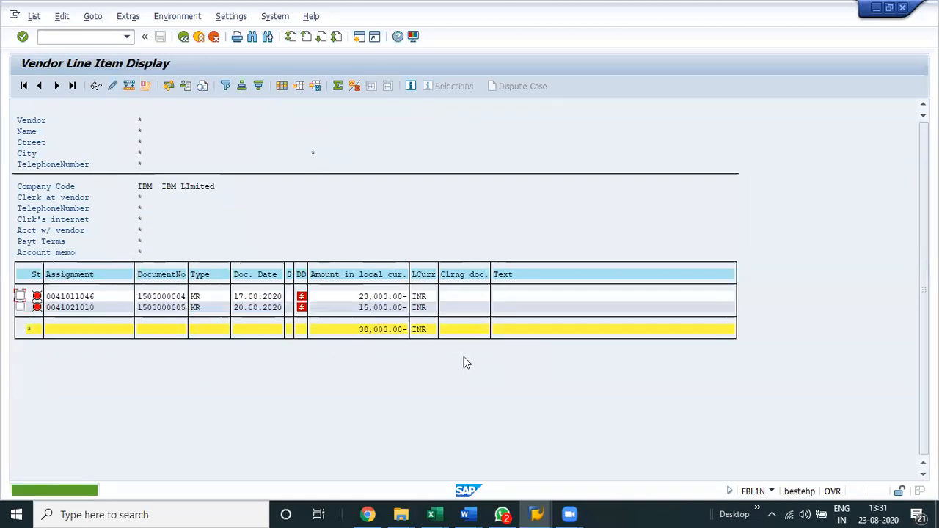
Return to the BSIK entries for company code VAQ and examine their assignment and currency values.
{"action": "key", "text": "alt+Tab"}
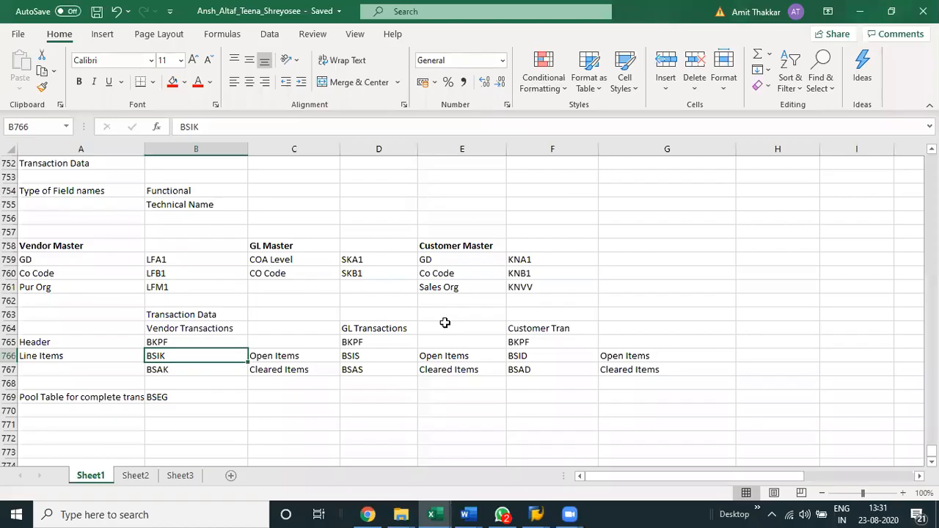
{"action": "left_click", "coordinate": [543, 511]}
{"action": "left_click", "coordinate": [714, 452]}
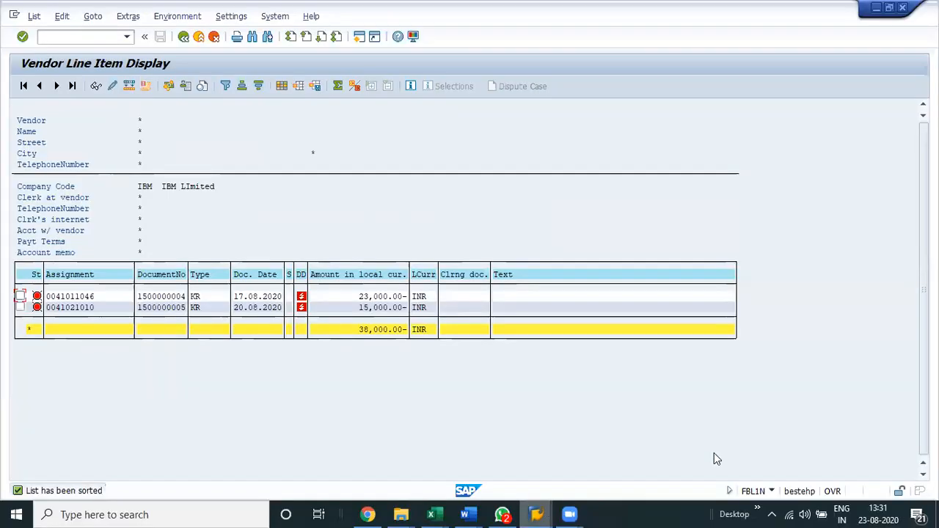
{"action": "left_click", "coordinate": [537, 514]}
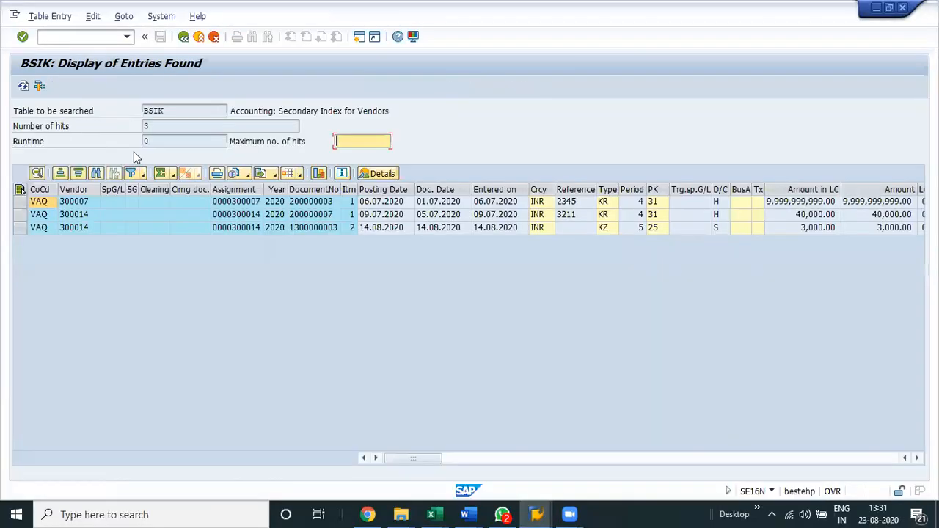
{"action": "left_click", "coordinate": [250, 218]}
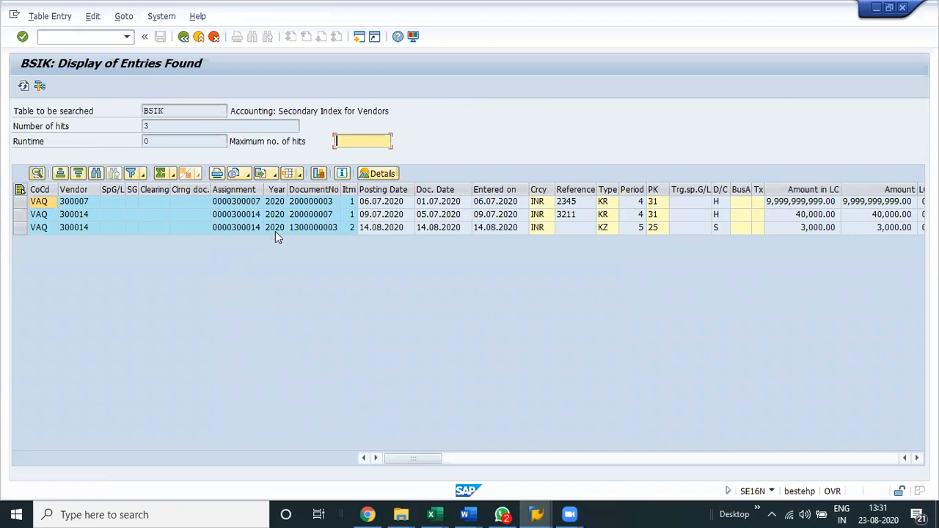
{"action": "key", "text": "Down"}
{"action": "left_click", "coordinate": [537, 214]}
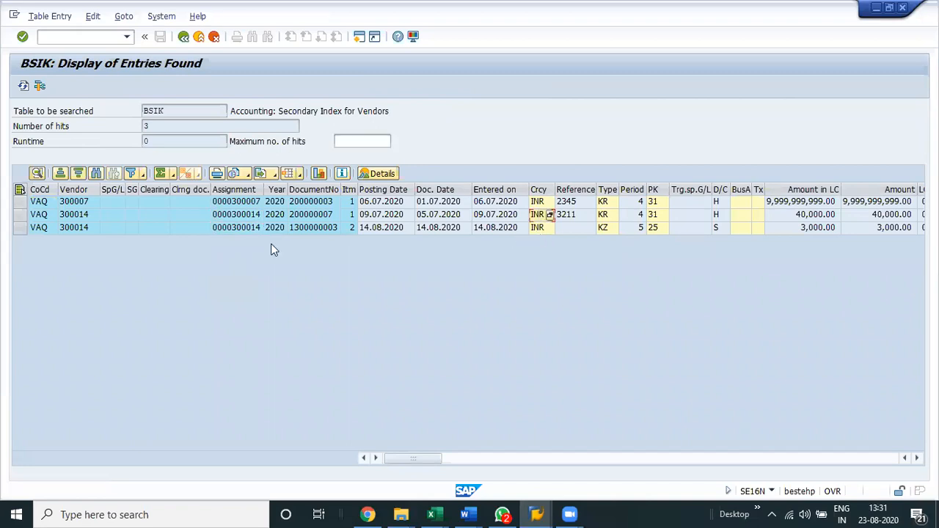
{"action": "left_click", "coordinate": [250, 228]}
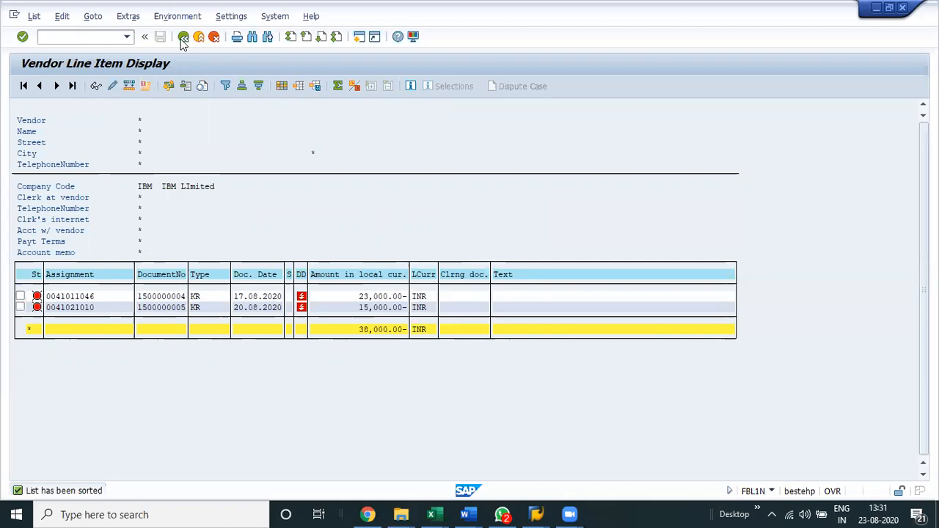
Rerun the FBL1N open item display for company code VAQ and sort the list by document number in ascending order.
{"action": "left_click", "coordinate": [182, 40]}
{"action": "key", "text": "Down"}
{"action": "type", "text": "VAQ"}
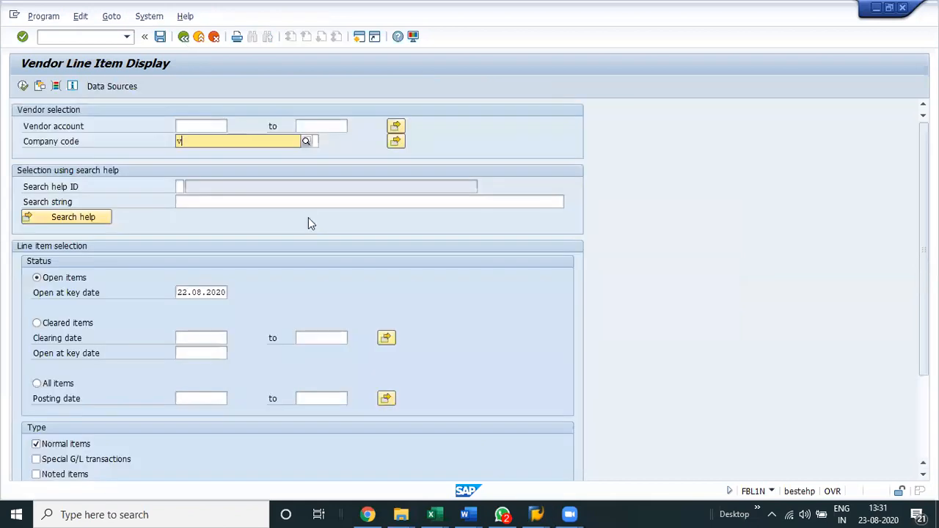
{"action": "key", "text": "Return"}
{"action": "left_click", "coordinate": [23, 86]}
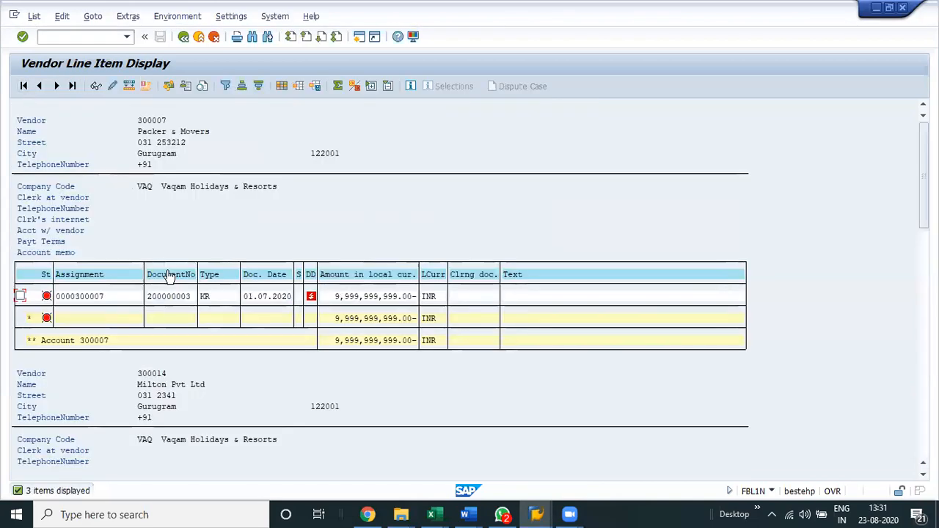
{"action": "left_click", "coordinate": [169, 276]}
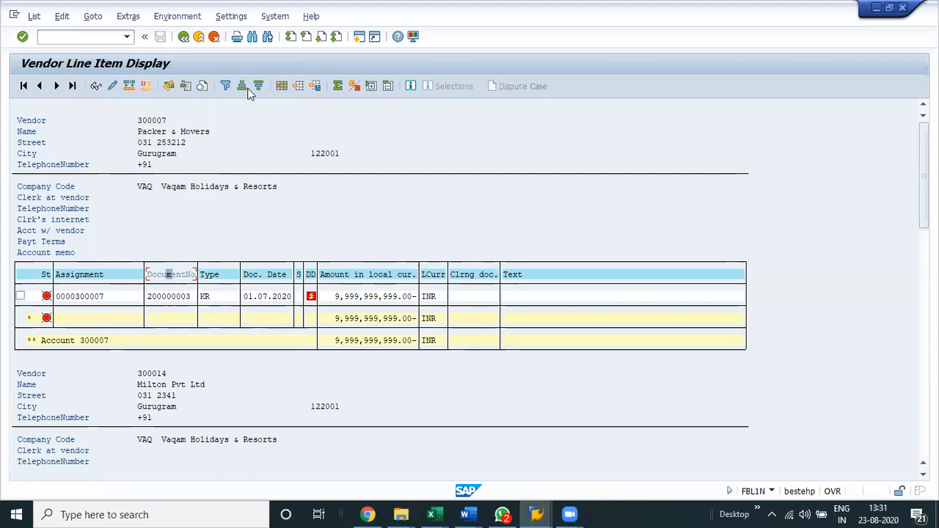
{"action": "left_click", "coordinate": [248, 88]}
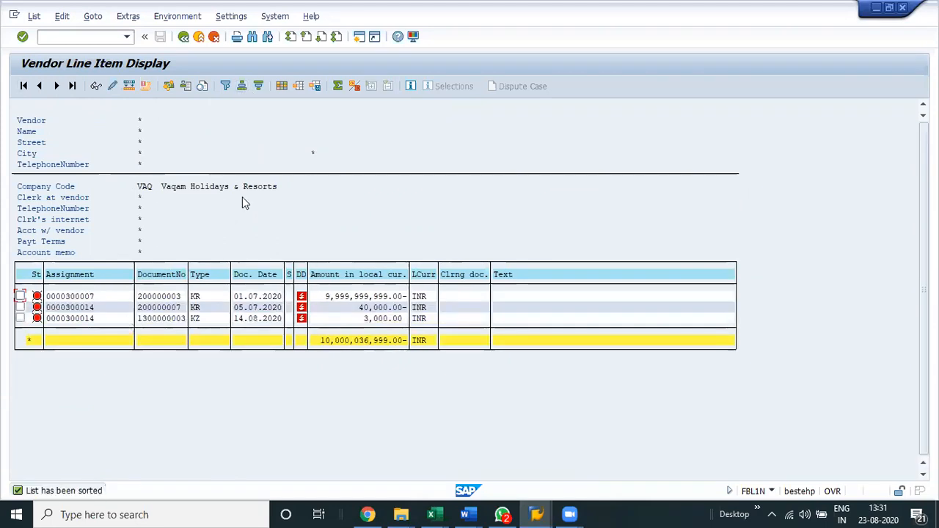
Compare the BSIK entries with the FBL1N open items by vendor, document number, dates and amount.
{"action": "key", "text": "alt+Tab"}
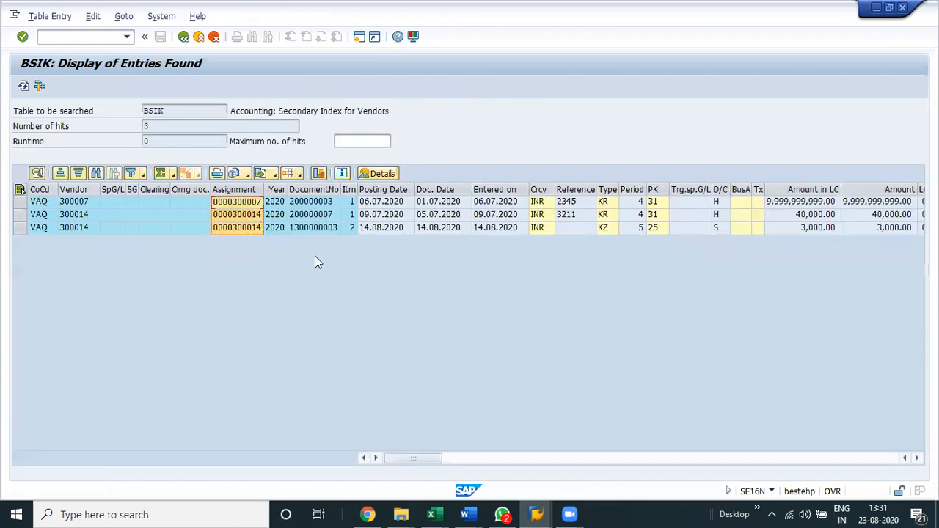
{"action": "key", "text": "alt+Tab"}
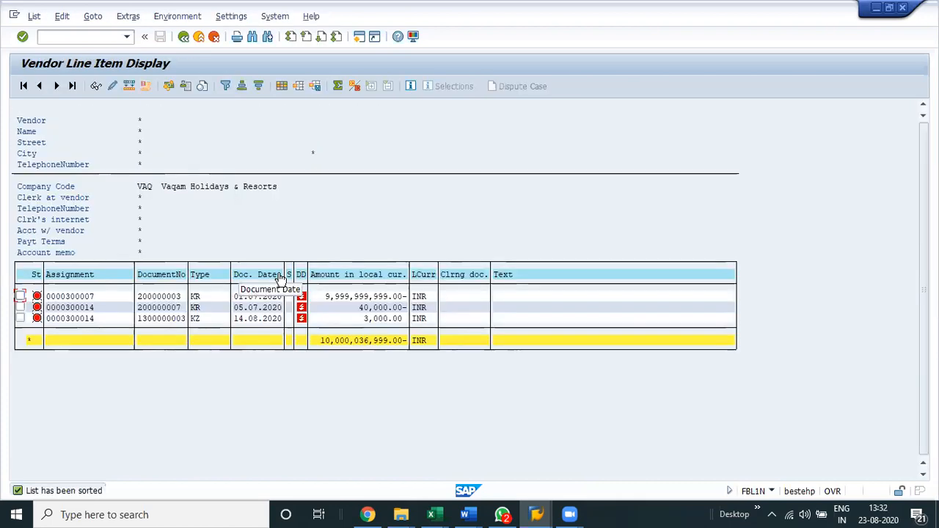
{"action": "key", "text": "alt+Tab"}
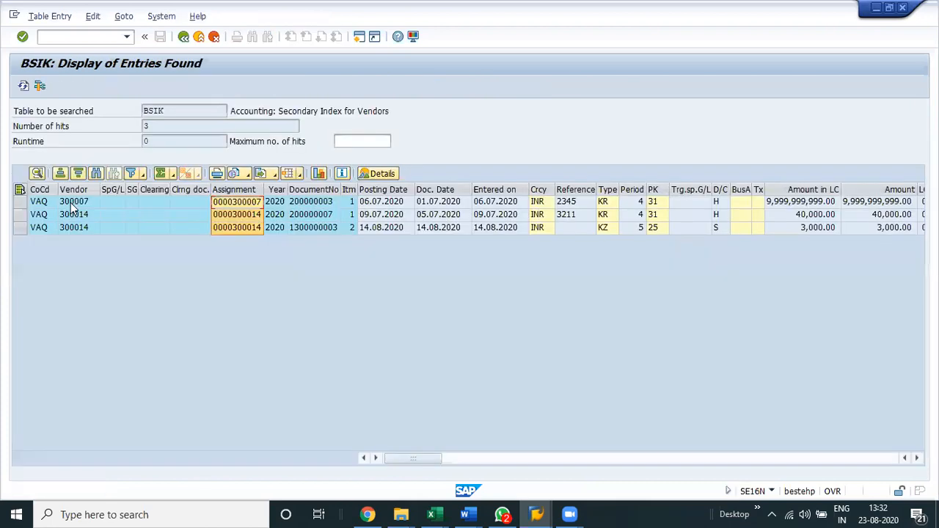
{"action": "key", "text": "alt+Tab"}
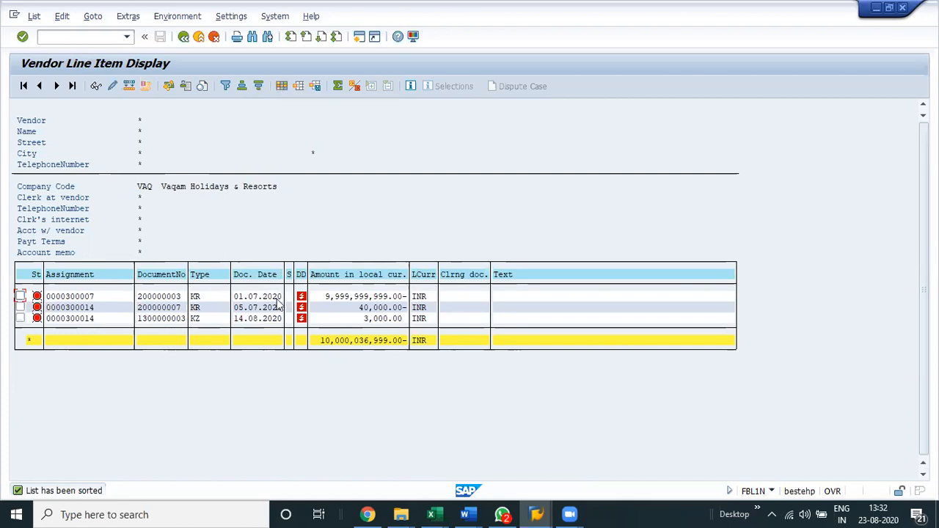
{"action": "key", "text": "alt+Tab"}
{"action": "left_click", "coordinate": [381, 207]}
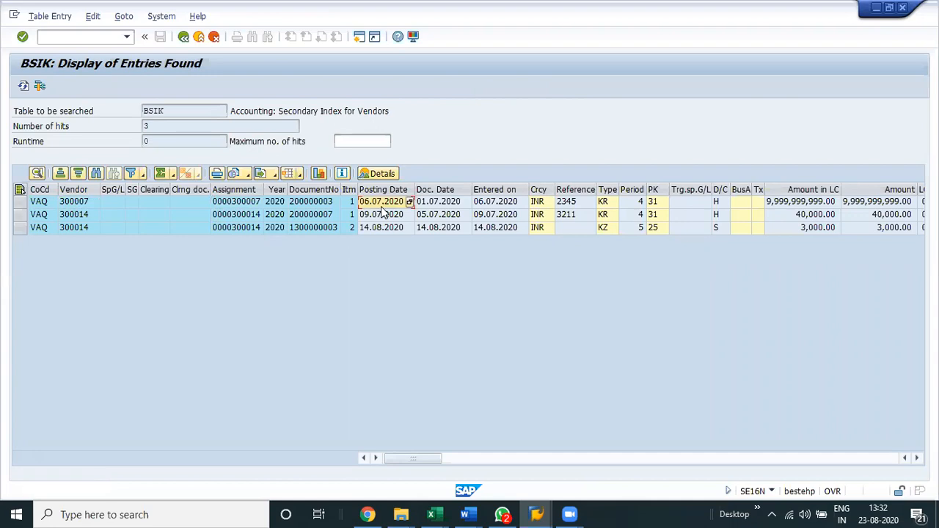
{"action": "key", "text": "alt+Tab"}
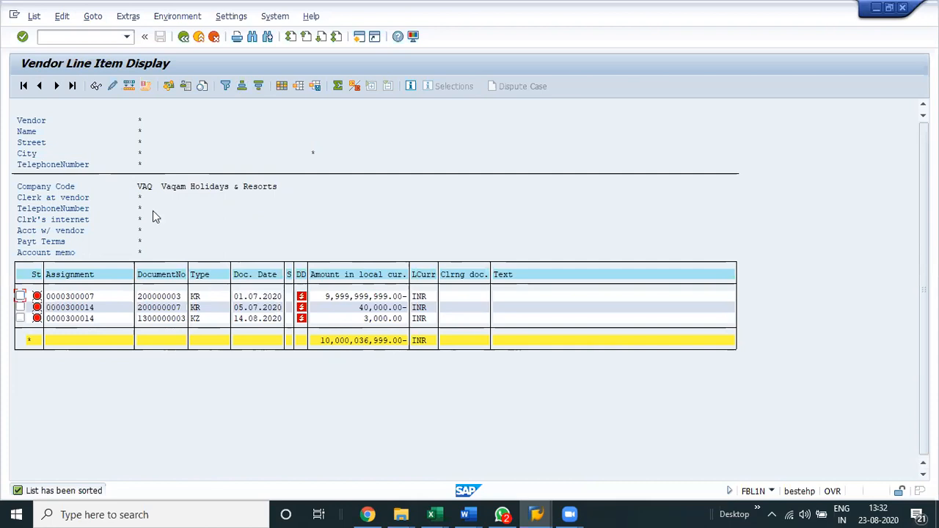
{"action": "key", "text": "alt+Tab"}
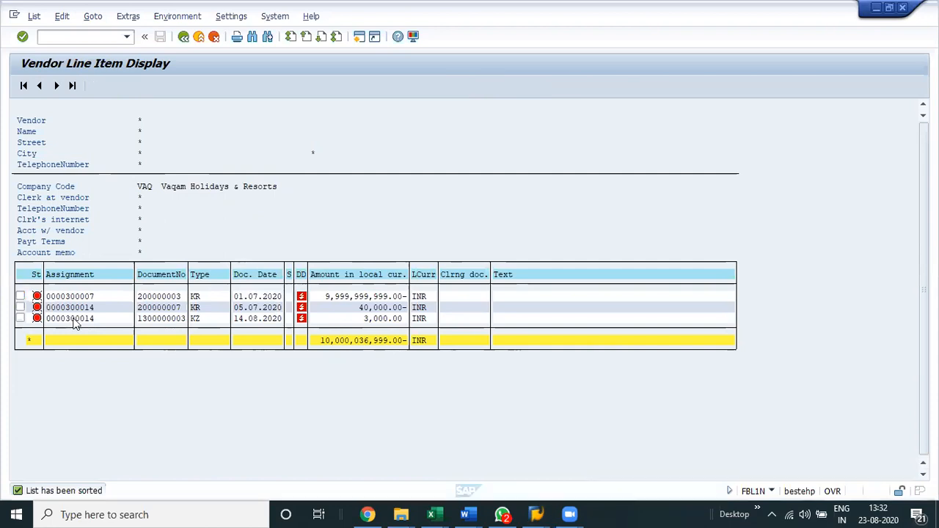
{"action": "key", "text": "alt+Tab"}
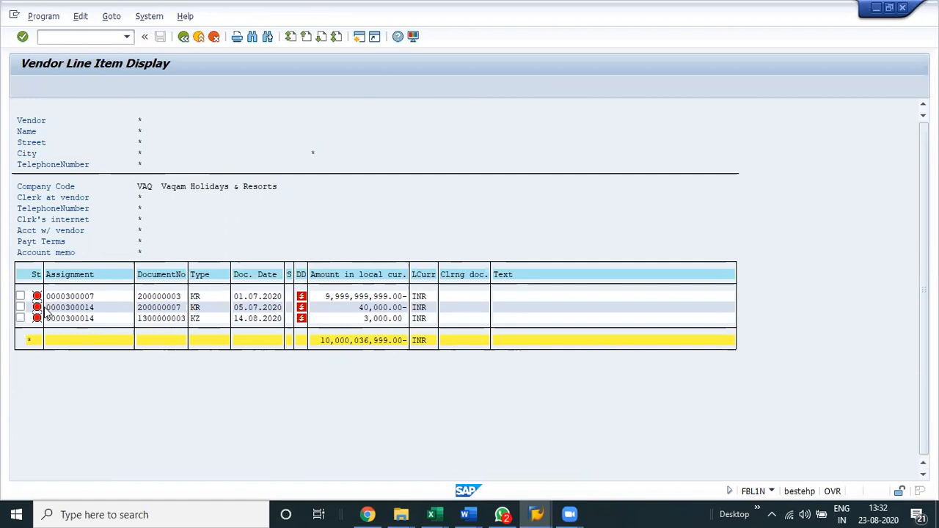
Rerun the FBL1N display for company code VAQ with the cleared items selected instead of the open items.
{"action": "key", "text": "F3"}
{"action": "left_click", "coordinate": [36, 323]}
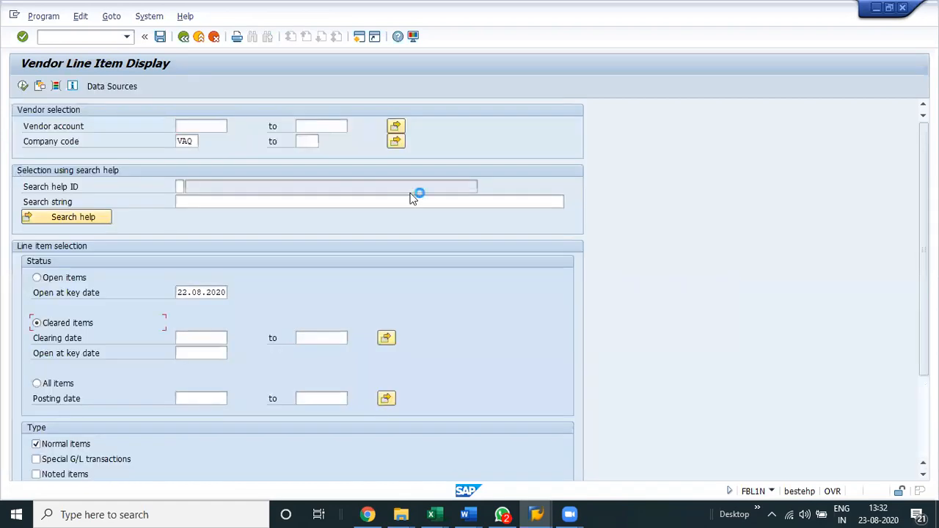
{"action": "key", "text": "F8"}
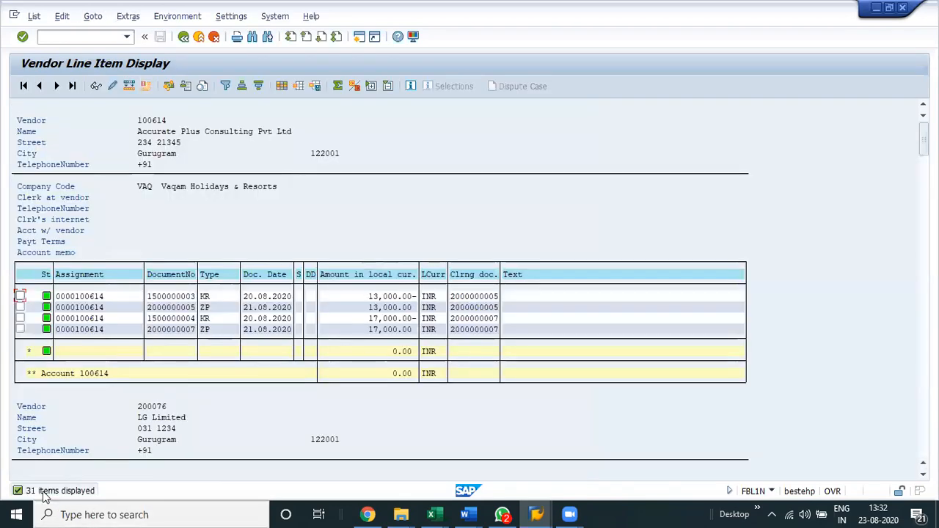
Switch to the SE16N session and display the entries of table BSAK for company code VAQ.
{"action": "key", "text": "alt+Tab"}
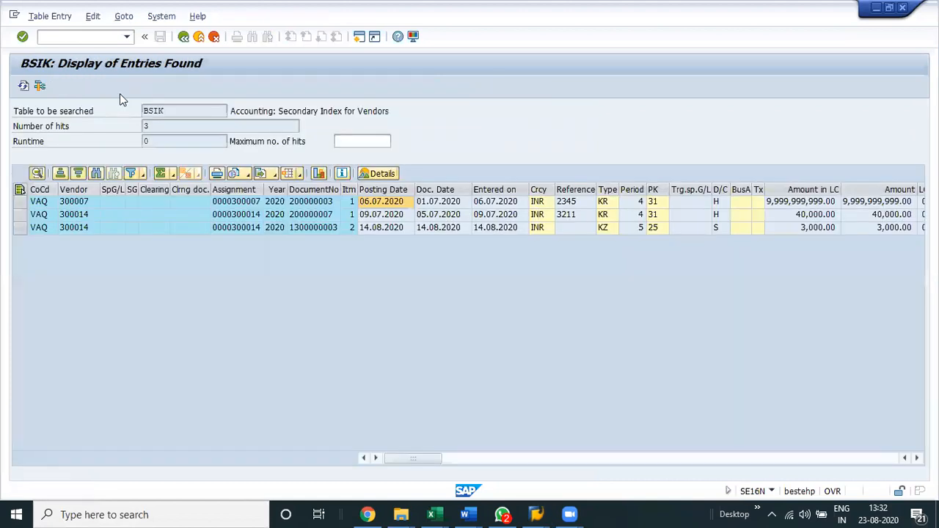
{"action": "key", "text": "F3"}
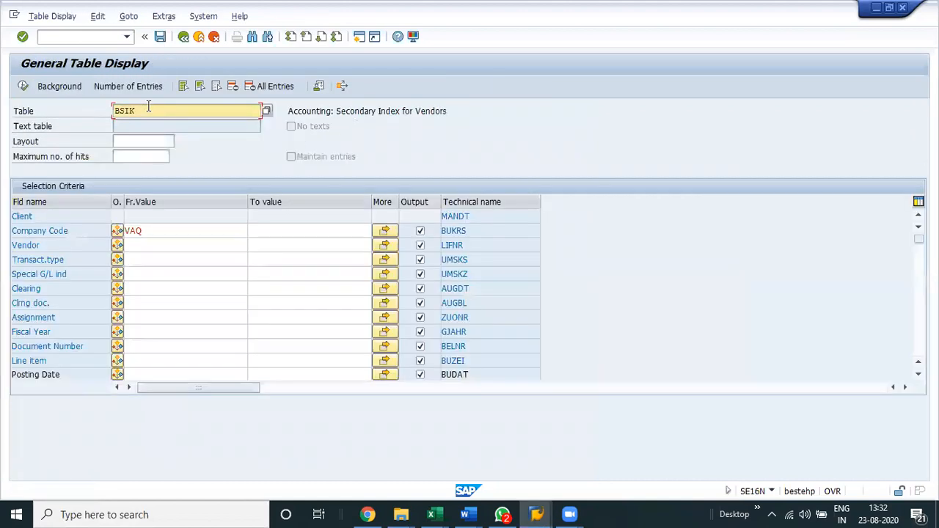
{"action": "left_click", "coordinate": [148, 106]}
{"action": "key", "text": "BackSpace"}
{"action": "key", "text": "BackSpace"}
{"action": "type", "text": "ak"}
{"action": "key", "text": "Return"}
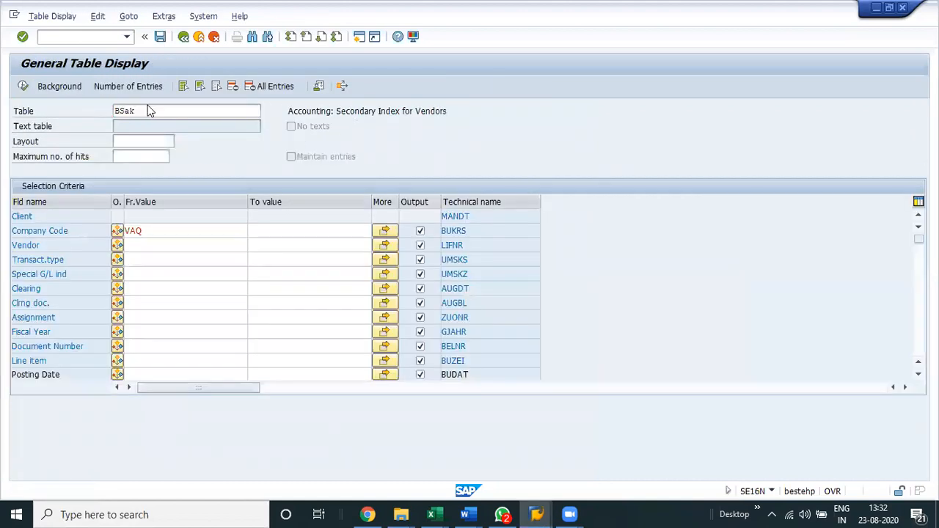
{"action": "left_click", "coordinate": [167, 232]}
{"action": "type", "text": "va"}
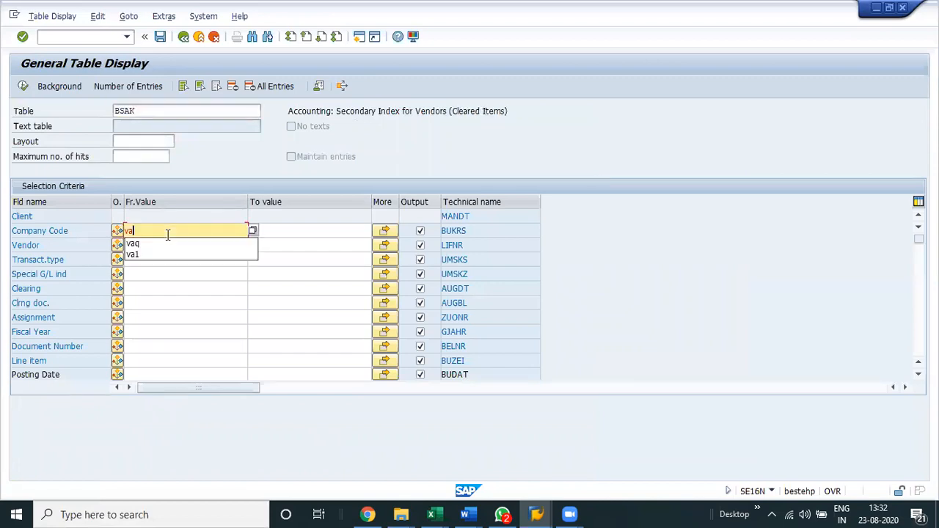
{"action": "type", "text": "q"}
{"action": "key", "text": "Return"}
{"action": "left_click", "coordinate": [24, 89]}
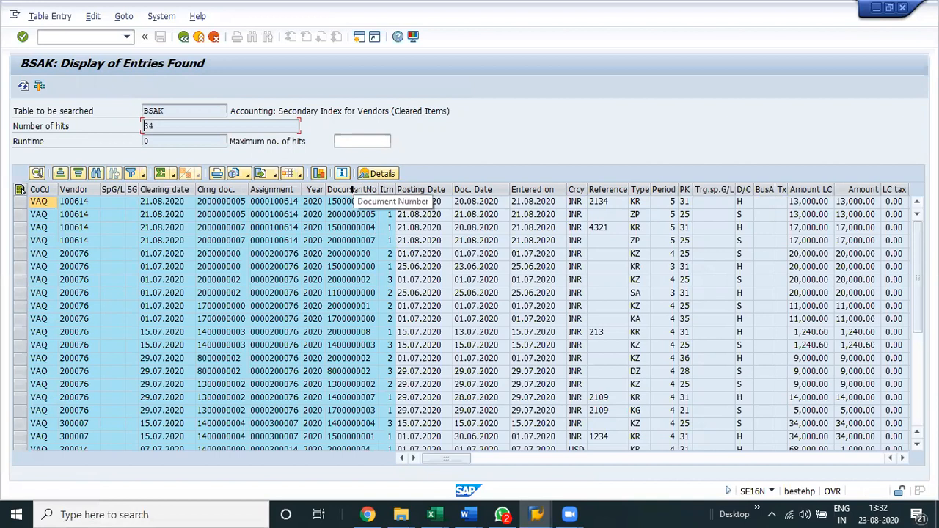
Sort the BSAK entries by document number in ascending order and look through them.
{"action": "left_click", "coordinate": [61, 174]}
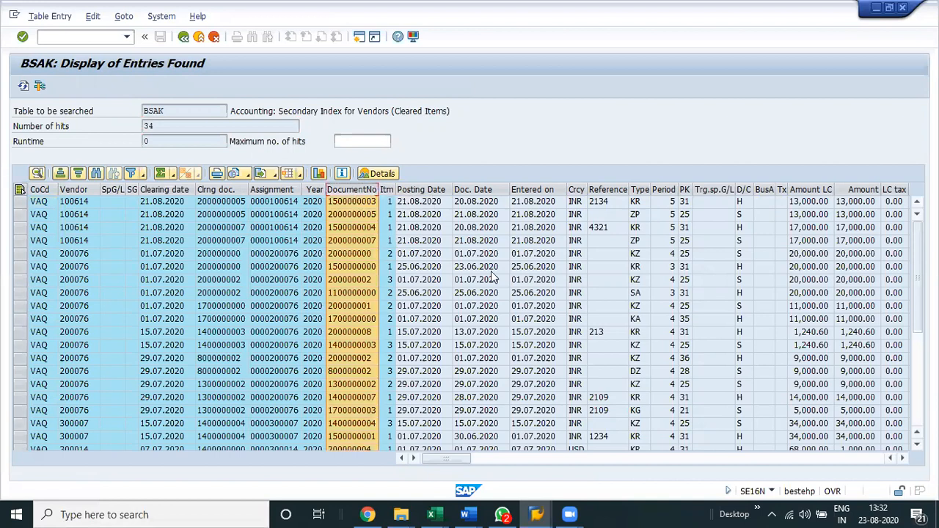
{"action": "scroll", "coordinate": [416, 306], "scroll_direction": "down", "scroll_amount": 1}
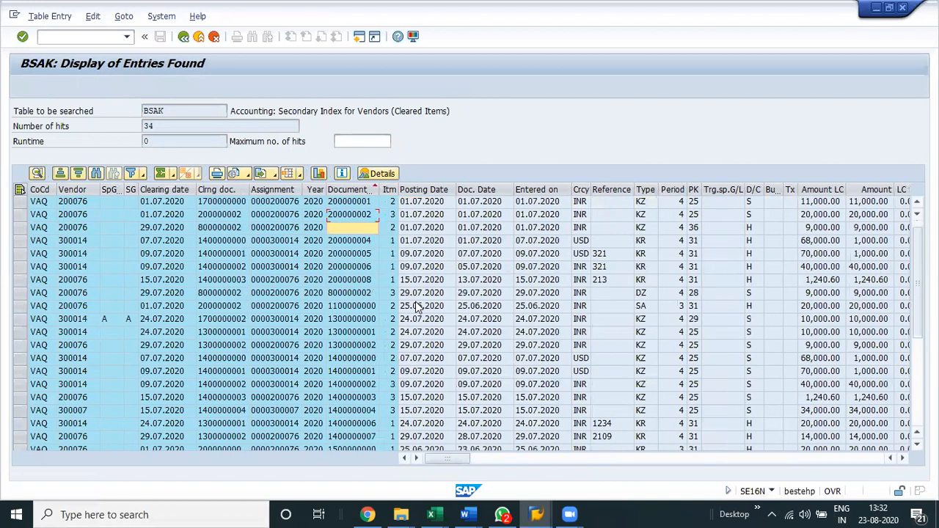
{"action": "scroll", "coordinate": [369, 251], "scroll_direction": "up", "scroll_amount": 1}
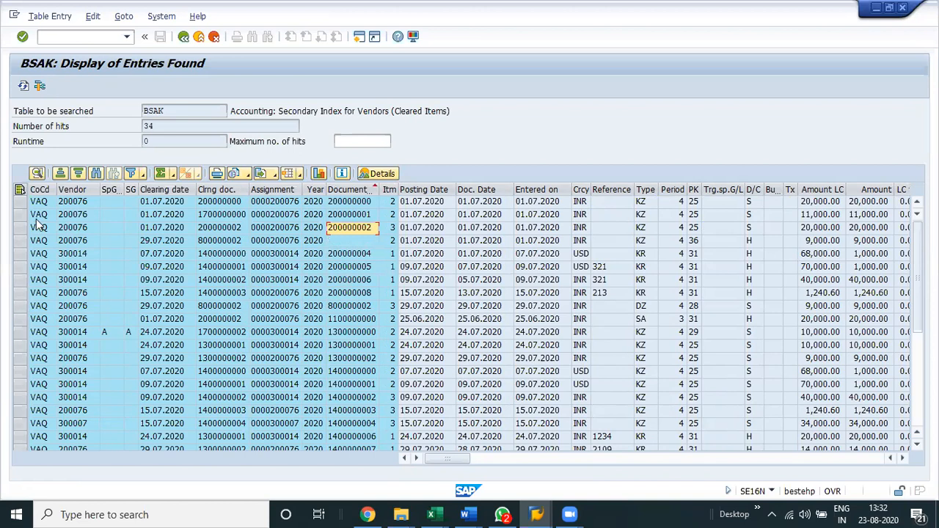
Switch to FBL1N, sort the cleared vendor items by document number in ascending order and look through the list.
{"action": "key", "text": "alt+Tab"}
{"action": "left_click", "coordinate": [159, 278]}
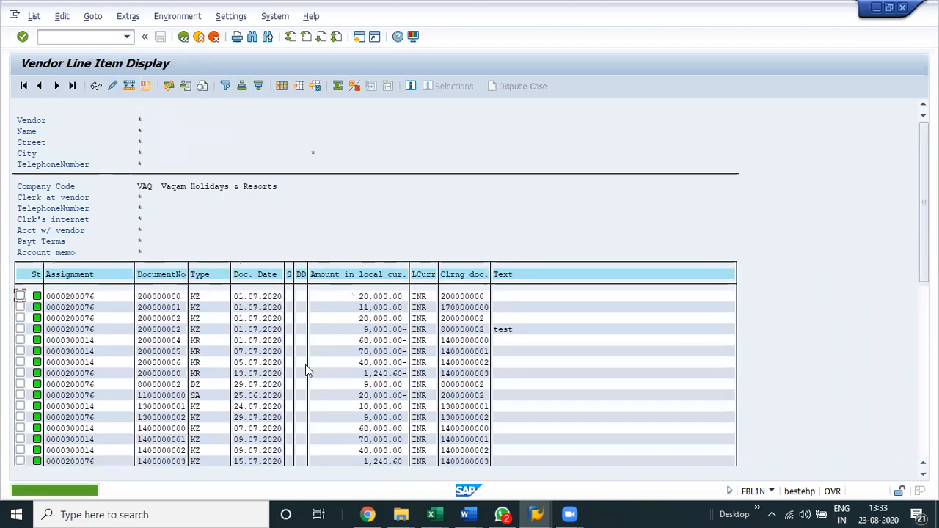
{"action": "scroll", "coordinate": [305, 364], "scroll_direction": "down", "scroll_amount": 1}
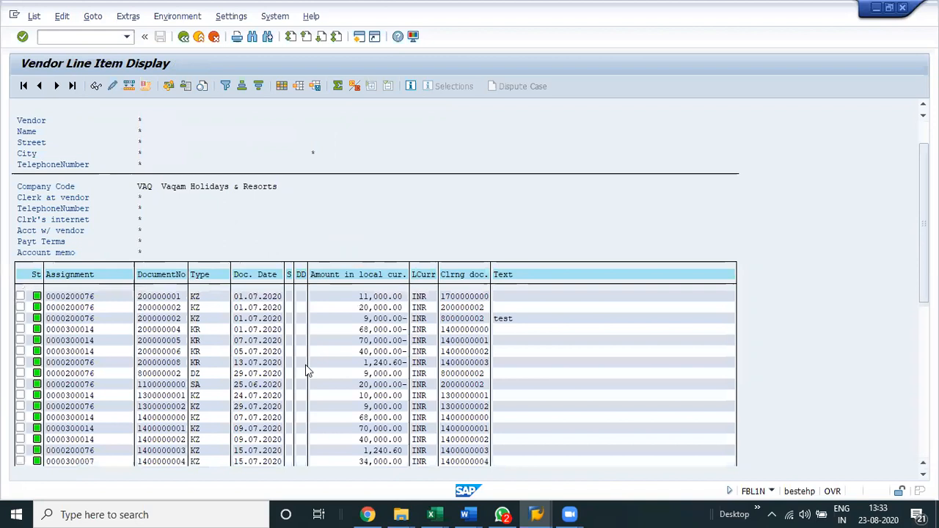
{"action": "scroll", "coordinate": [305, 364], "scroll_direction": "down", "scroll_amount": 3}
{"action": "scroll", "coordinate": [305, 364], "scroll_direction": "up", "scroll_amount": 2}
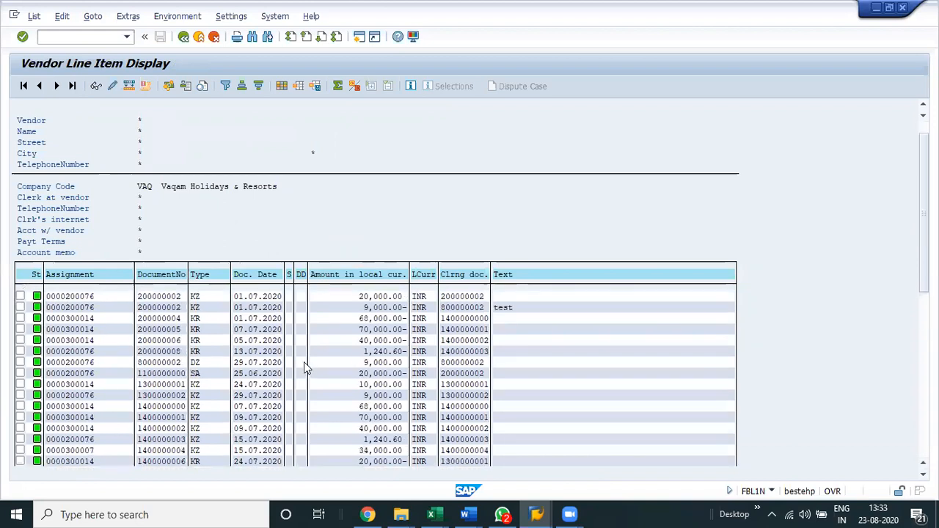
{"action": "scroll", "coordinate": [155, 344], "scroll_direction": "up", "scroll_amount": 2}
{"action": "left_click", "coordinate": [152, 320]}
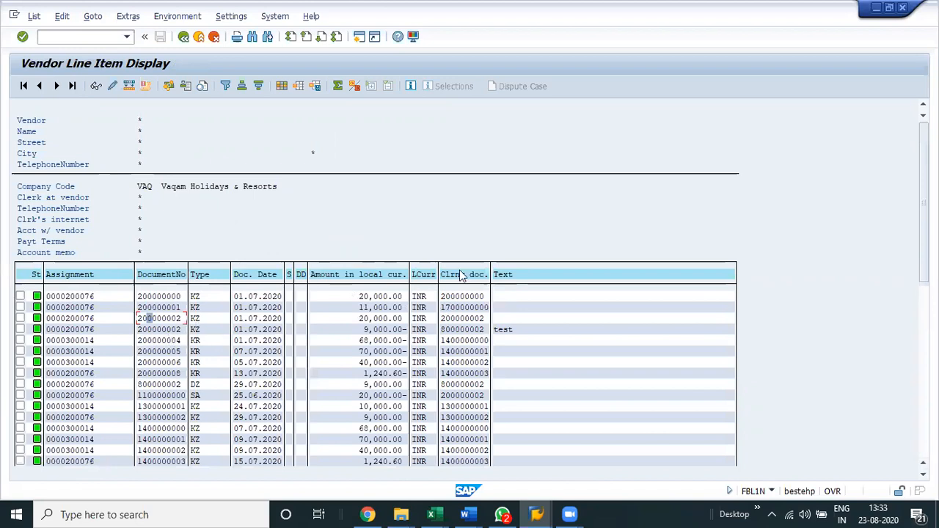
Compare the BSAK entries with the FBL1N cleared items by document number, clearing document and amount.
{"action": "key", "text": "alt+Tab"}
{"action": "scroll", "coordinate": [461, 272], "scroll_direction": "down", "scroll_amount": 5}
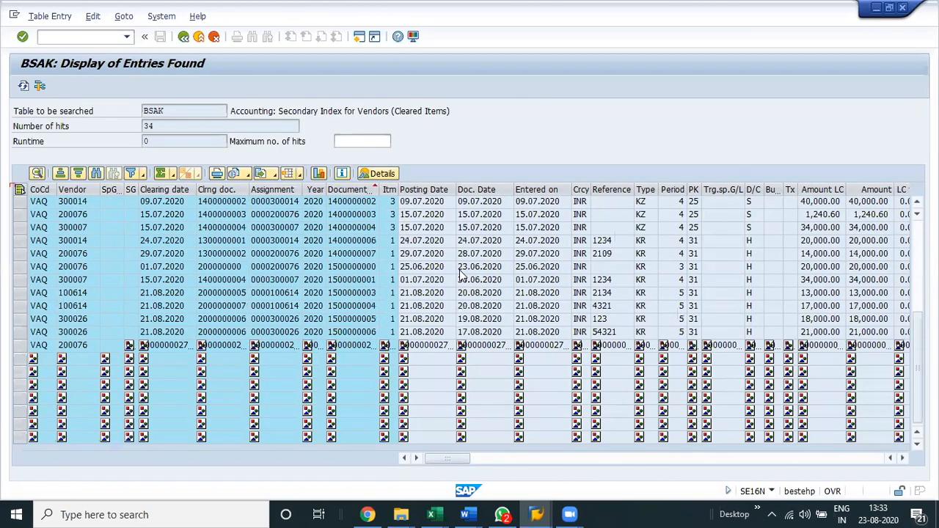
{"action": "scroll", "coordinate": [353, 378], "scroll_direction": "up", "scroll_amount": 5}
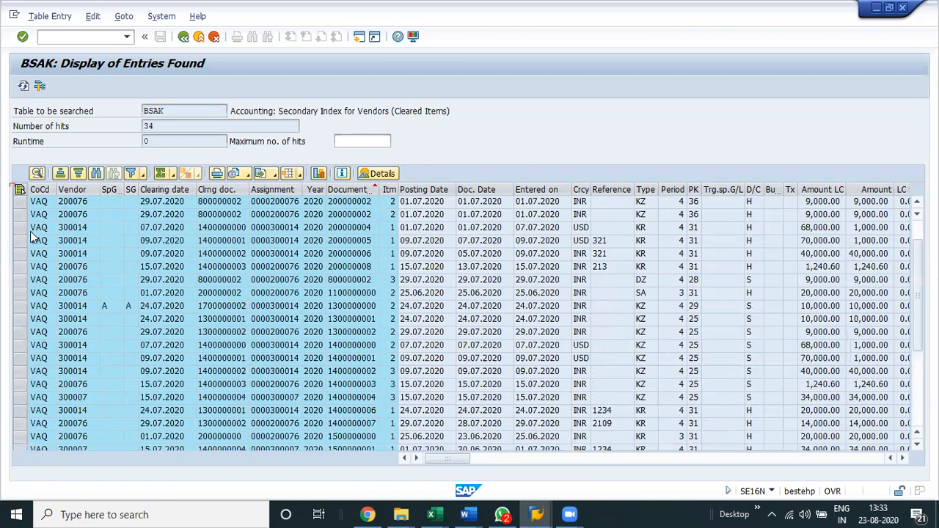
{"action": "scroll", "coordinate": [136, 202], "scroll_direction": "up", "scroll_amount": 1}
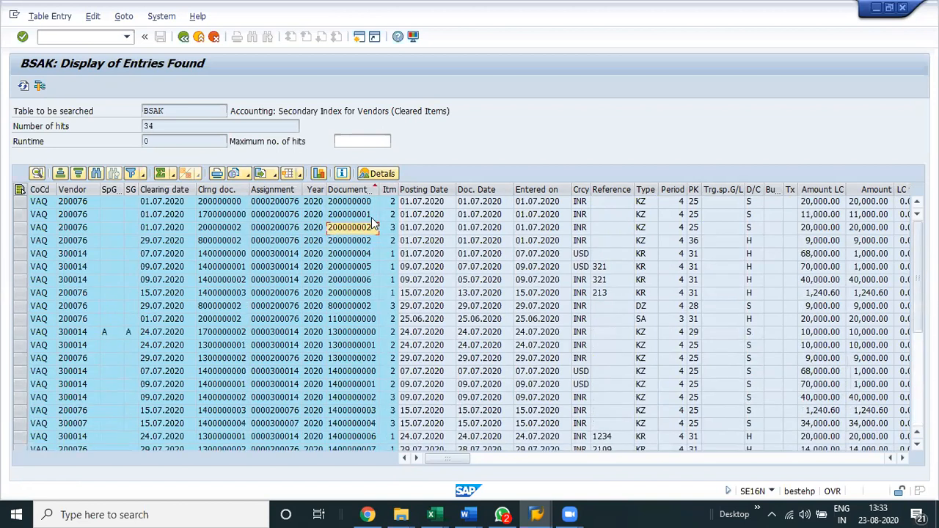
{"action": "key", "text": "alt+Tab"}
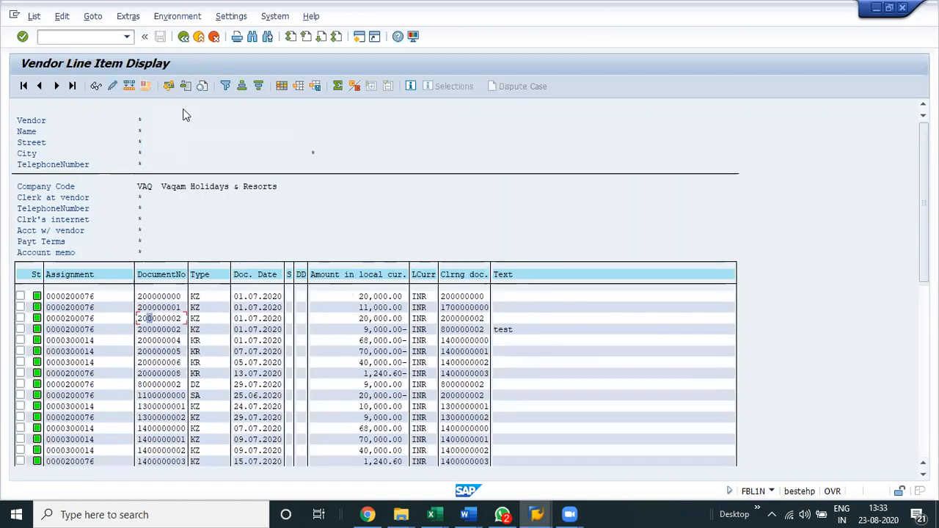
{"action": "key", "text": "alt+Tab"}
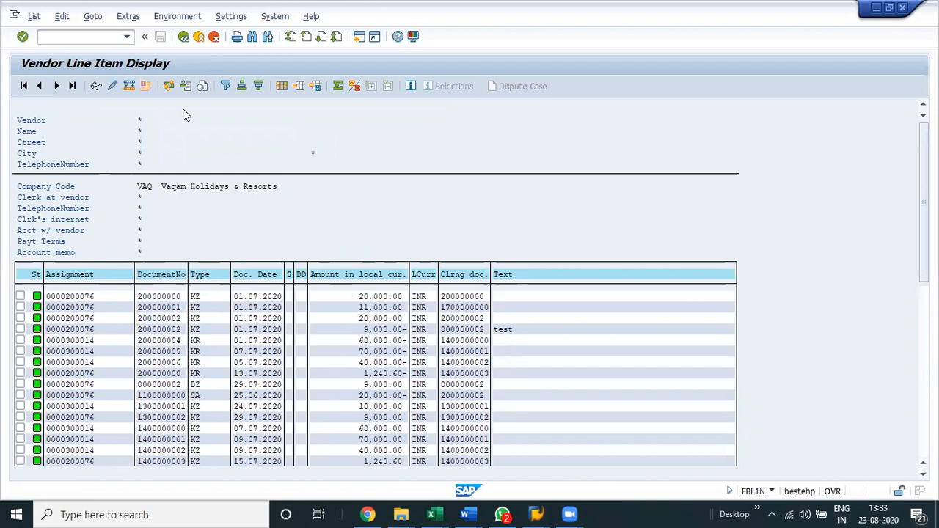
{"action": "key", "text": "alt+Tab"}
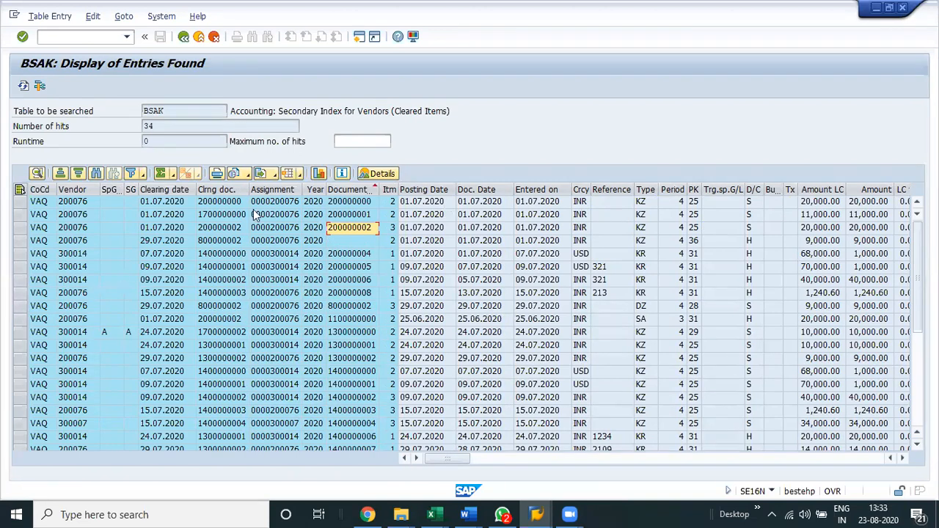
{"action": "key", "text": "alt+Tab"}
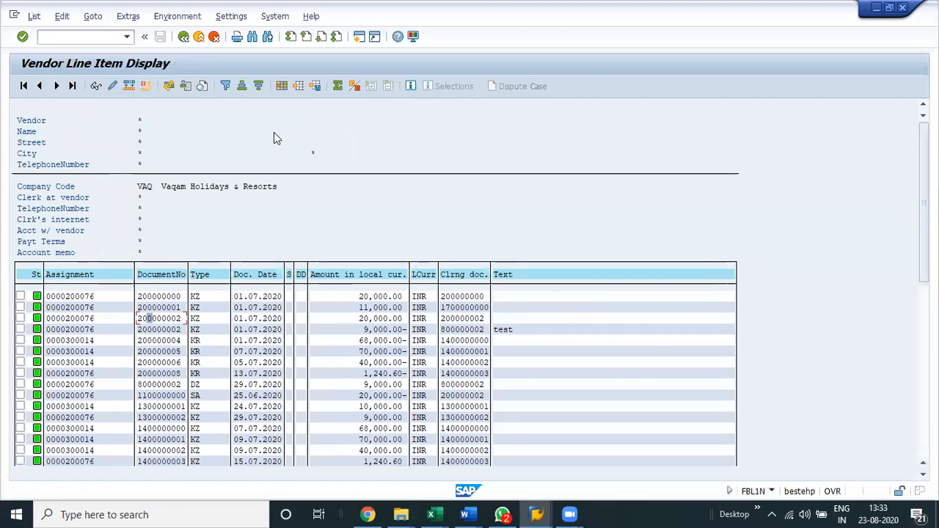
Rerun the FBL1N cleared item display with special G/L transactions included and check it against the BSAK entries.
{"action": "key", "text": "F3"}
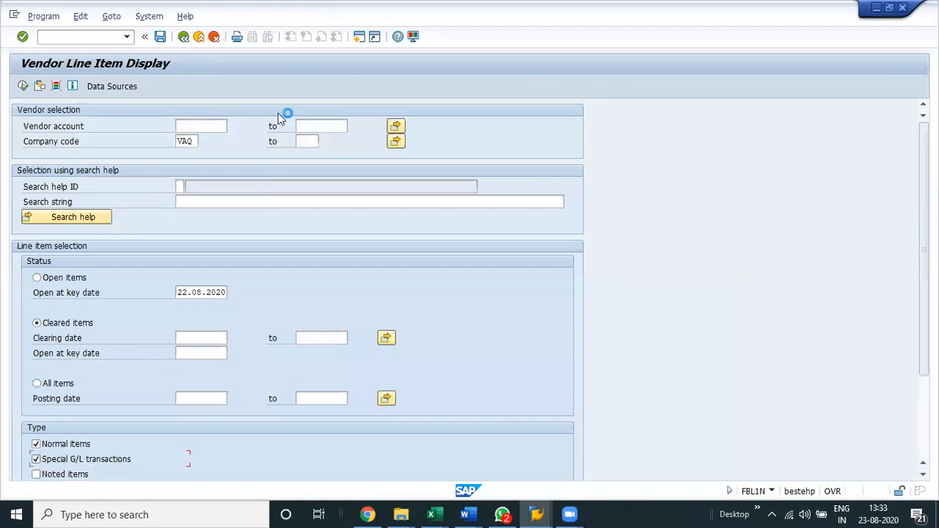
{"action": "key", "text": "F8"}
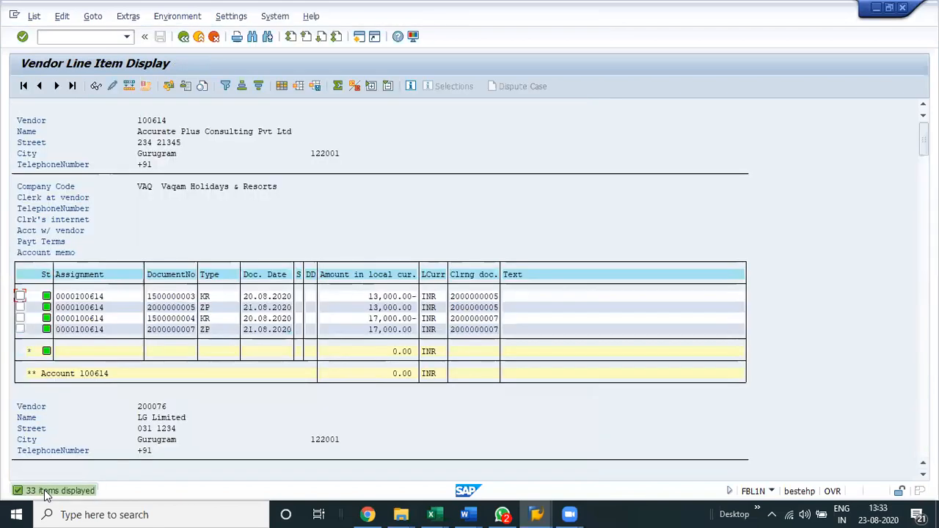
{"action": "key", "text": "alt+Tab"}
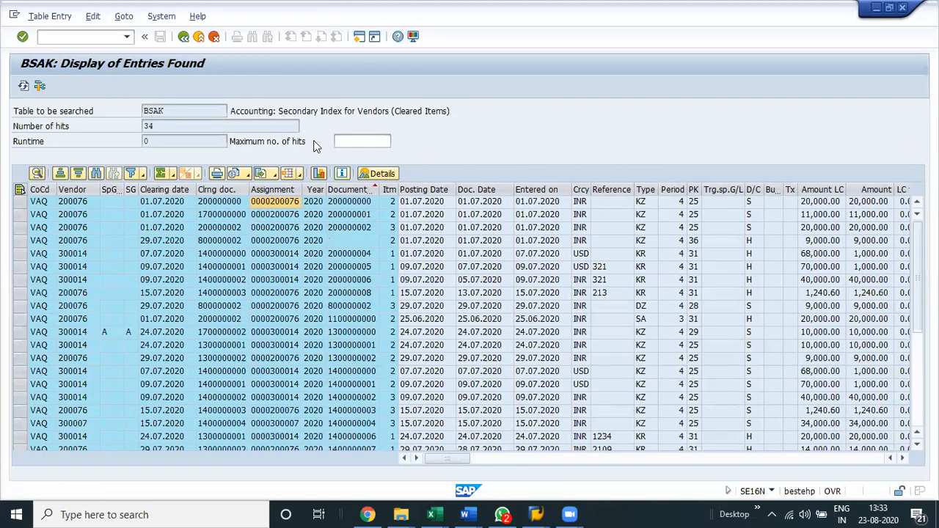
{"action": "scroll", "coordinate": [209, 345], "scroll_direction": "down", "scroll_amount": 4}
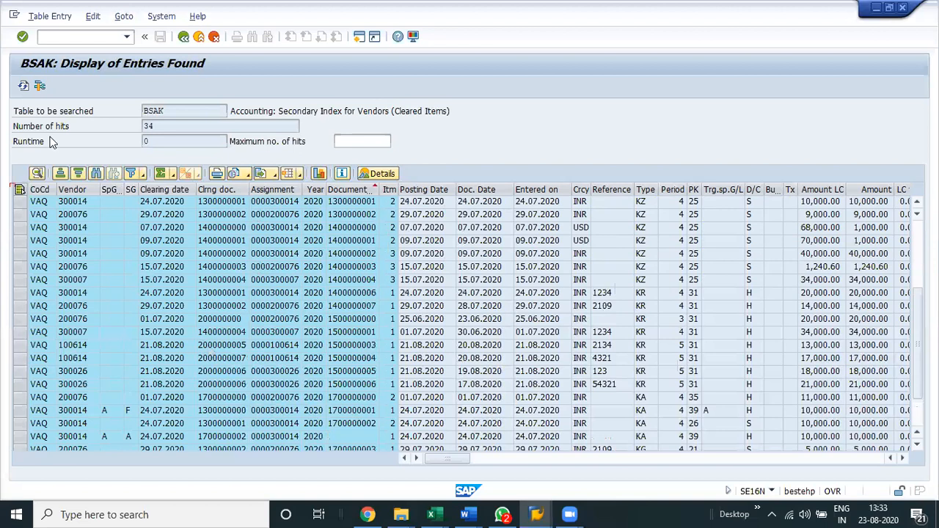
{"action": "scroll", "coordinate": [52, 142], "scroll_direction": "up", "scroll_amount": 4}
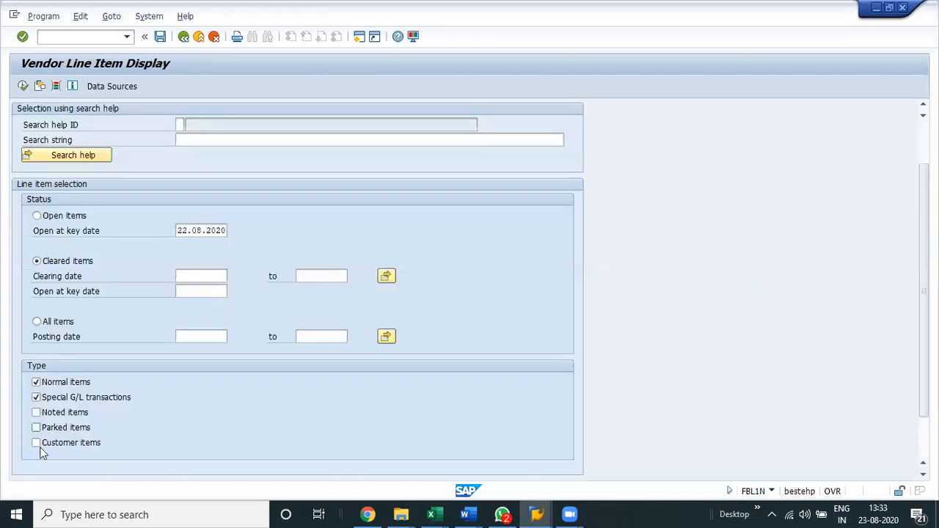
Rerun the FBL1N cleared item display with customer items included and review the BSAK entries down to the end.
{"action": "left_click", "coordinate": [36, 443]}
{"action": "key", "text": "F8"}
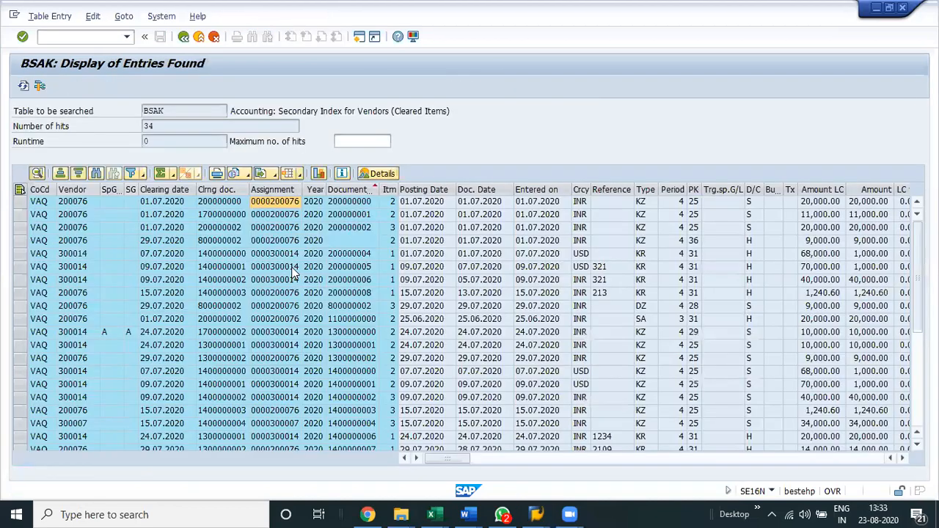
{"action": "scroll", "coordinate": [260, 330], "scroll_direction": "down", "scroll_amount": 2}
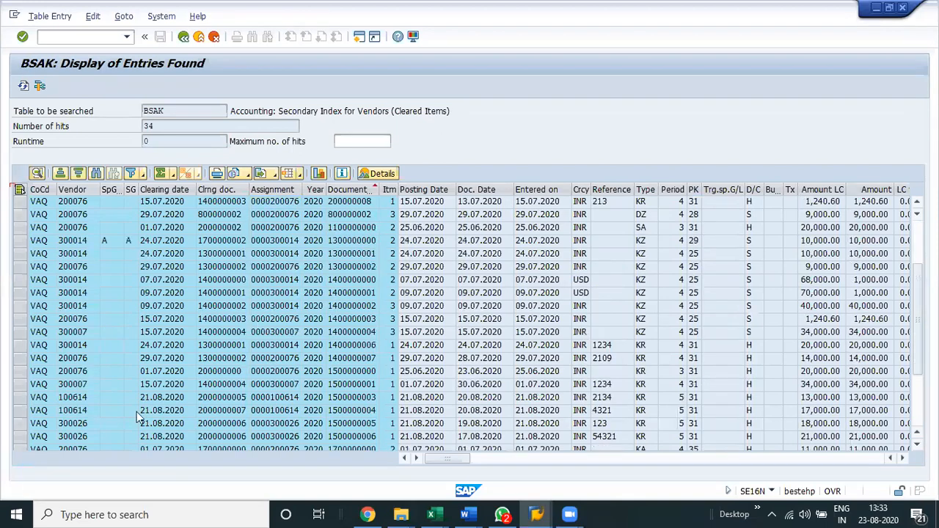
{"action": "scroll", "coordinate": [379, 409], "scroll_direction": "down", "scroll_amount": 3}
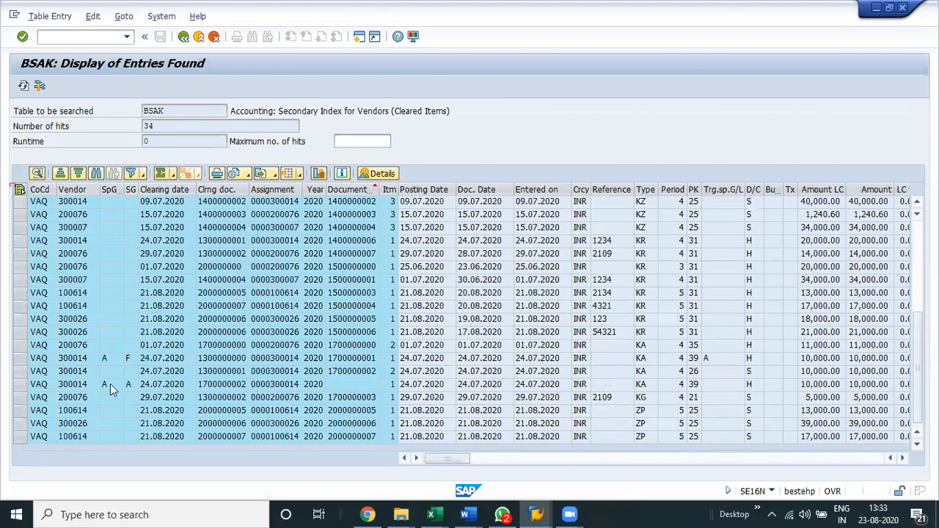
Sort the extended FBL1N item list by document number in ascending order, review it and return to the selection screen.
{"action": "key", "text": "F3"}
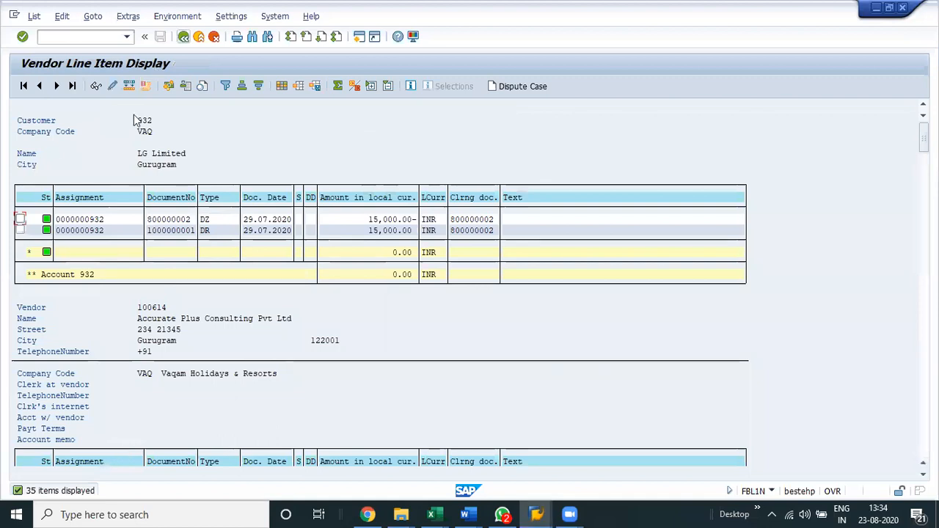
{"action": "left_click", "coordinate": [180, 198]}
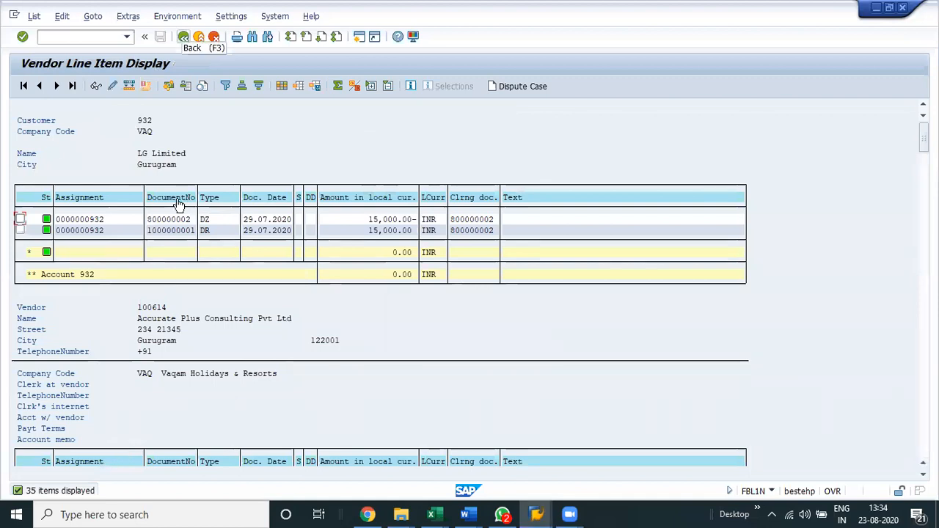
{"action": "left_click", "coordinate": [226, 89]}
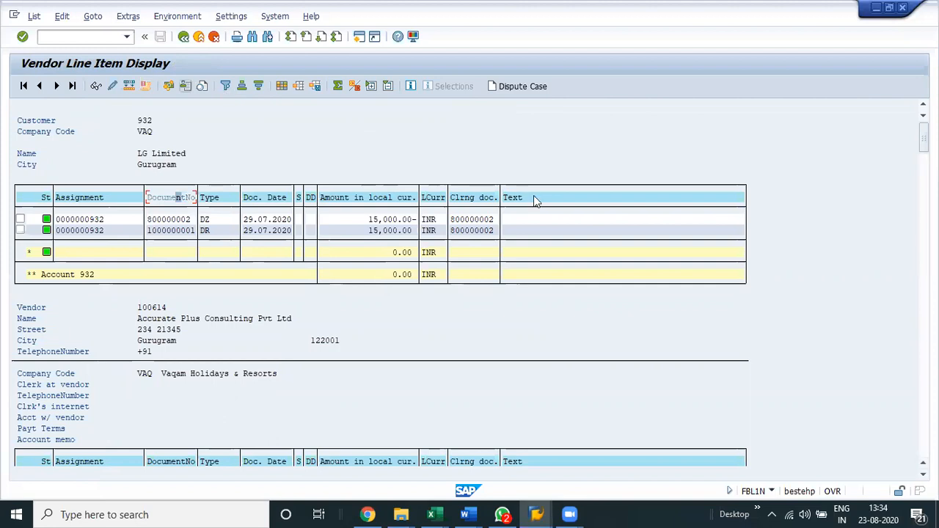
{"action": "key", "text": "Return"}
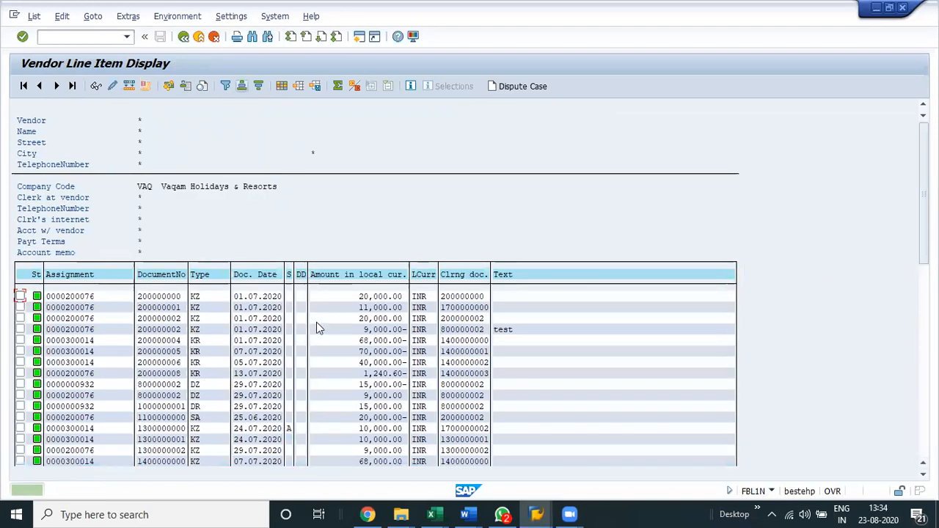
{"action": "scroll", "coordinate": [317, 329], "scroll_direction": "down", "scroll_amount": 1}
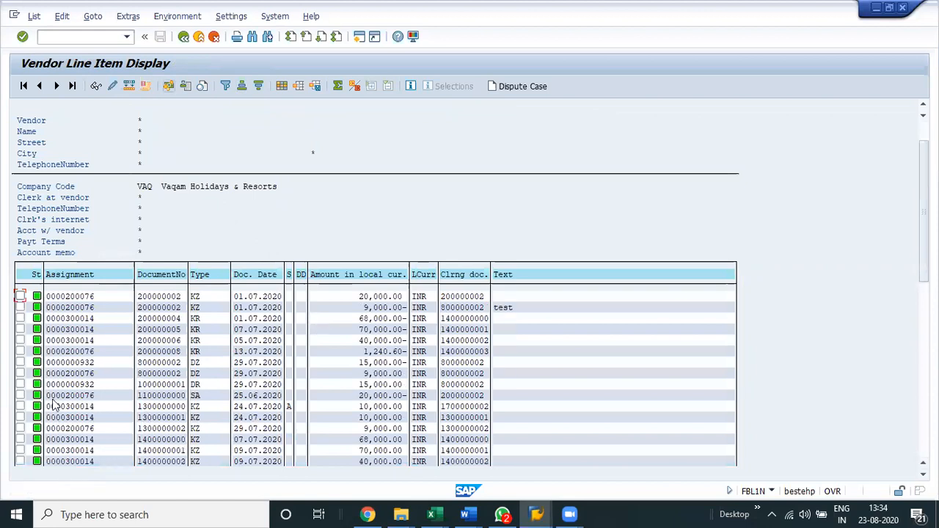
{"action": "key", "text": "F3"}
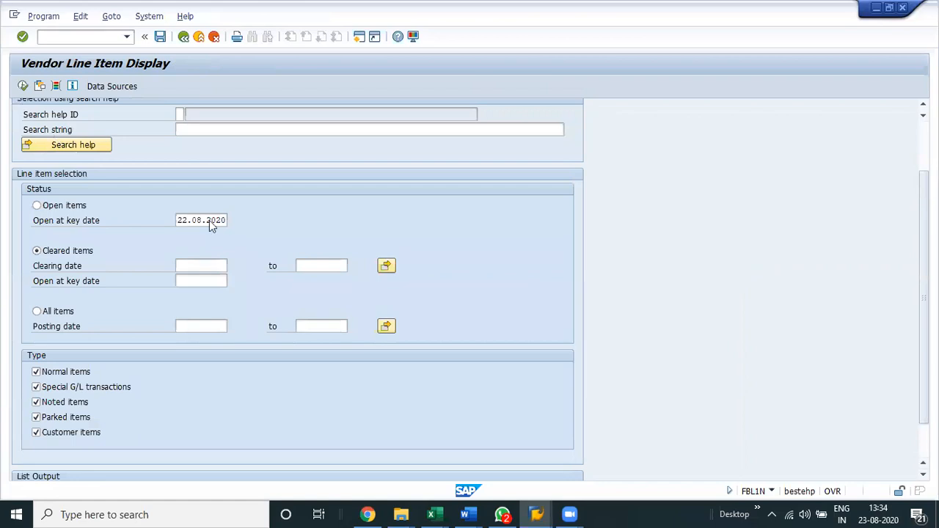
Display the FBL1N cleared items and the BSAK entries again, sorting the BSAK entries by document number in ascending order.
{"action": "key", "text": "F8"}
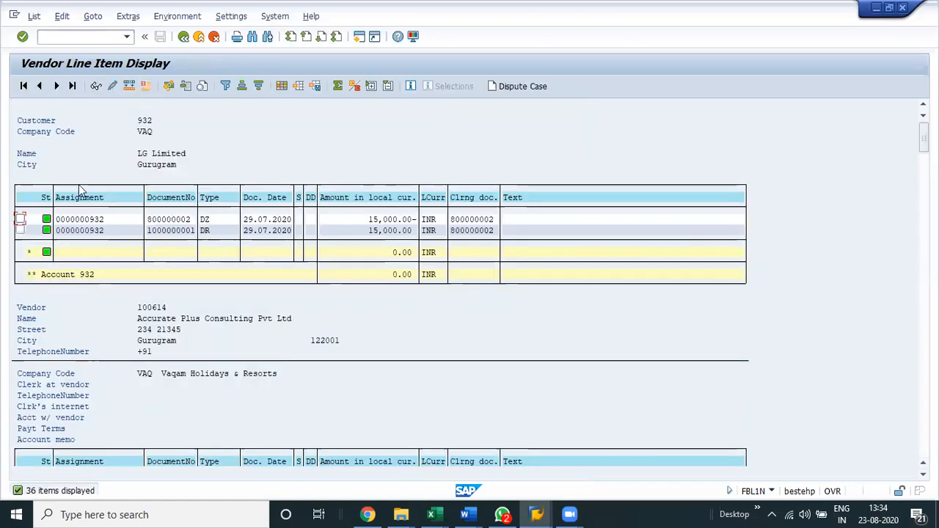
{"action": "key", "text": "alt+Tab"}
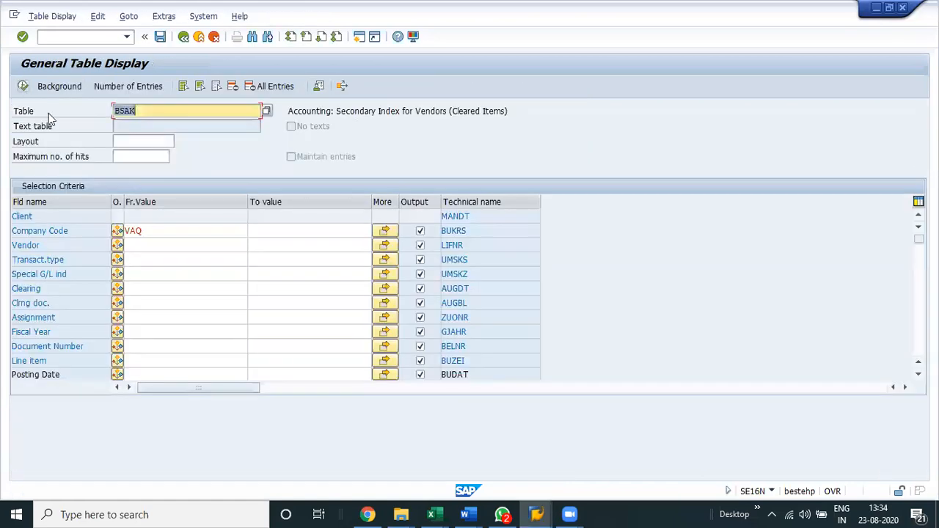
{"action": "key", "text": "F8"}
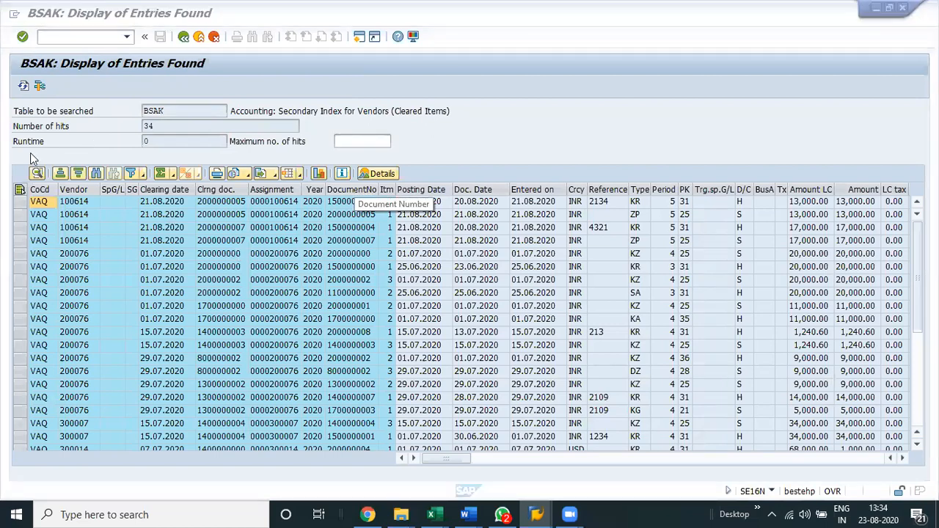
{"action": "left_click", "coordinate": [353, 190]}
{"action": "left_click", "coordinate": [60, 173]}
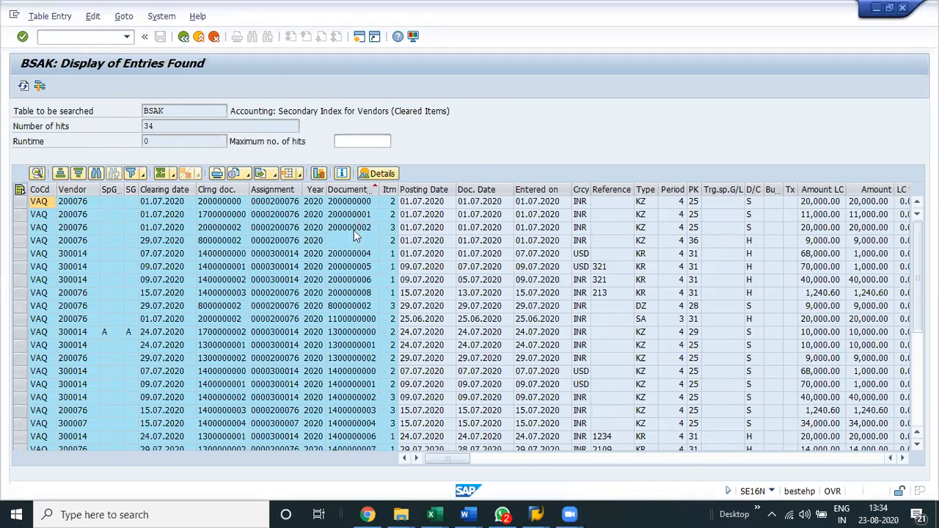
Go through the sorted BSAK entries document number by document number down to the end of the list.
{"action": "left_click", "coordinate": [370, 241]}
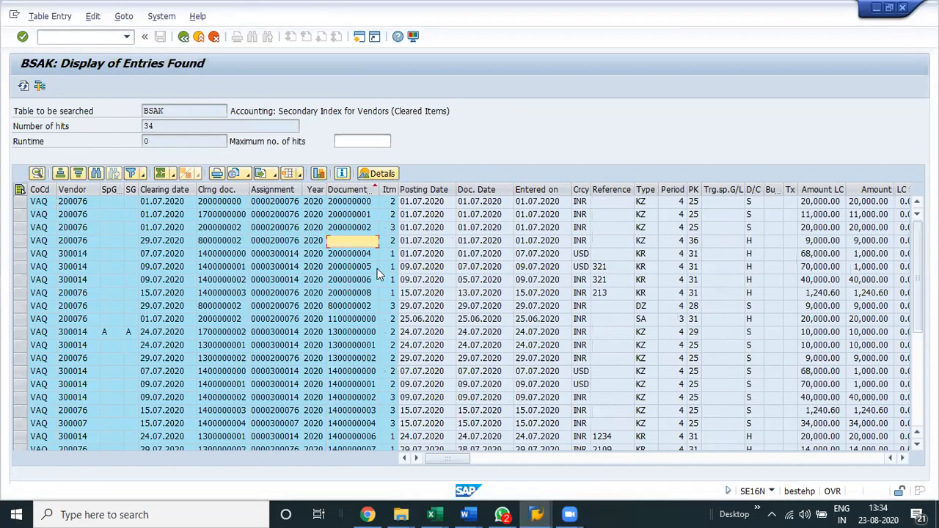
{"action": "left_click", "coordinate": [378, 298]}
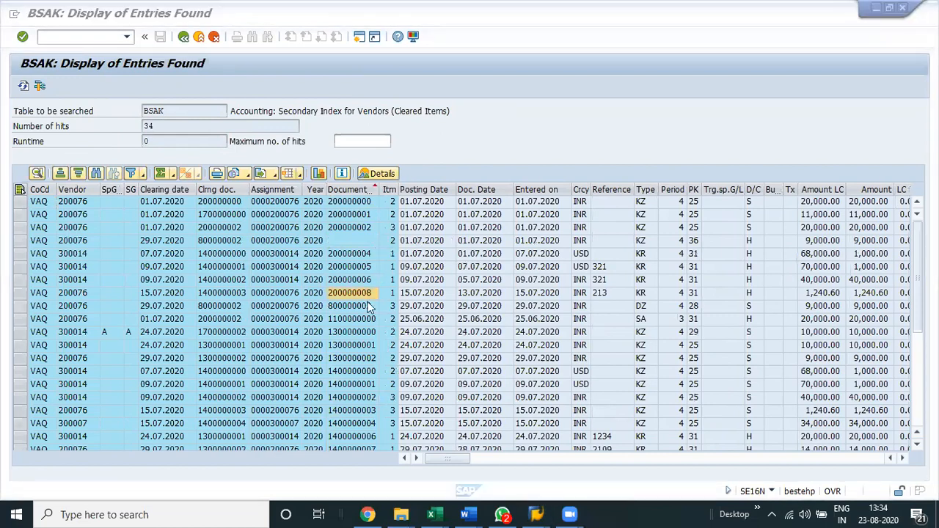
{"action": "left_click", "coordinate": [384, 319]}
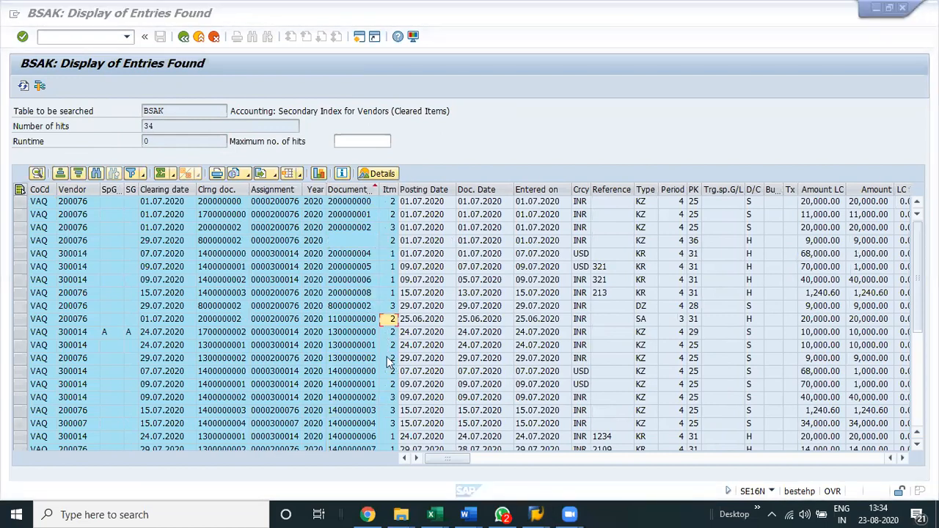
{"action": "left_click", "coordinate": [361, 345]}
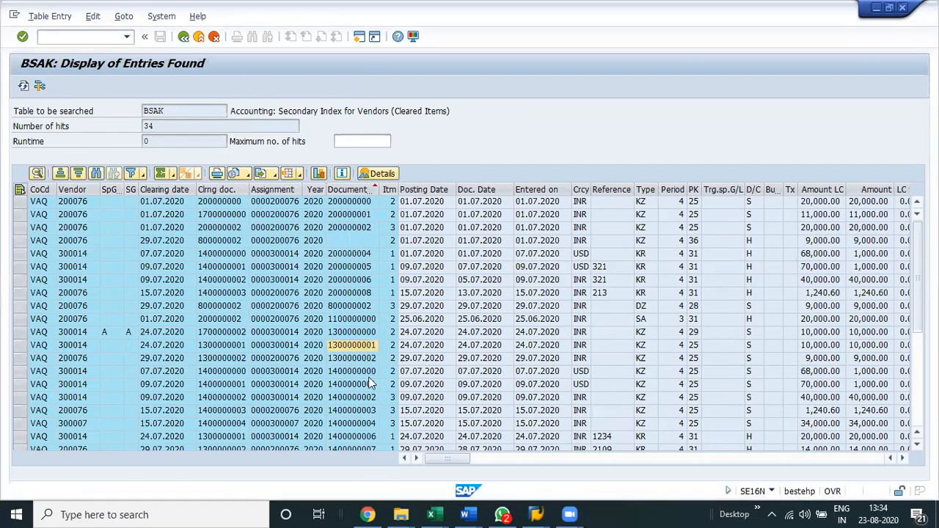
{"action": "left_click", "coordinate": [360, 360]}
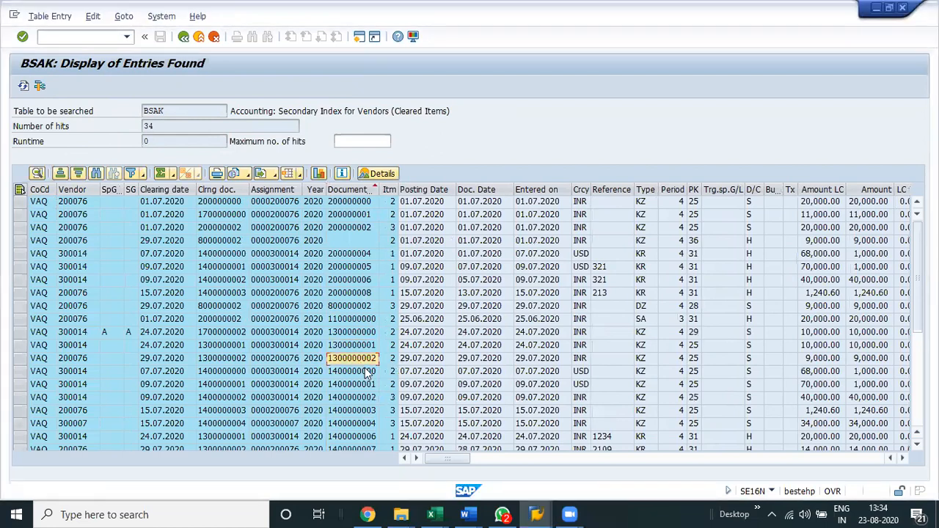
{"action": "left_click", "coordinate": [369, 372]}
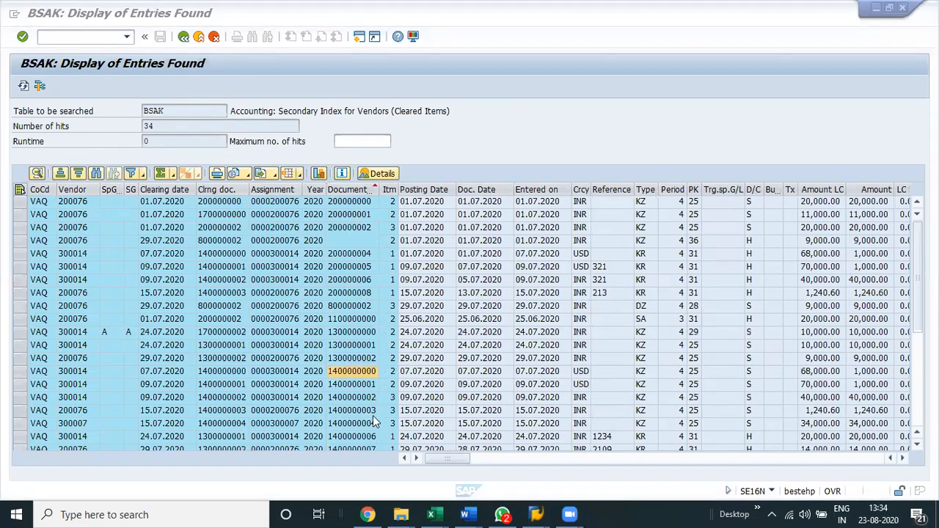
{"action": "left_click", "coordinate": [370, 401]}
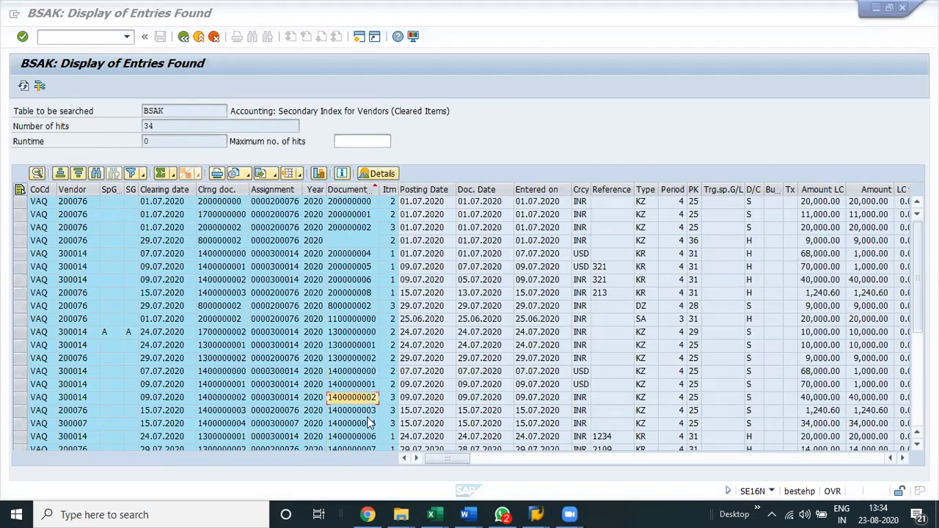
{"action": "scroll", "coordinate": [400, 407], "scroll_direction": "down", "scroll_amount": 2}
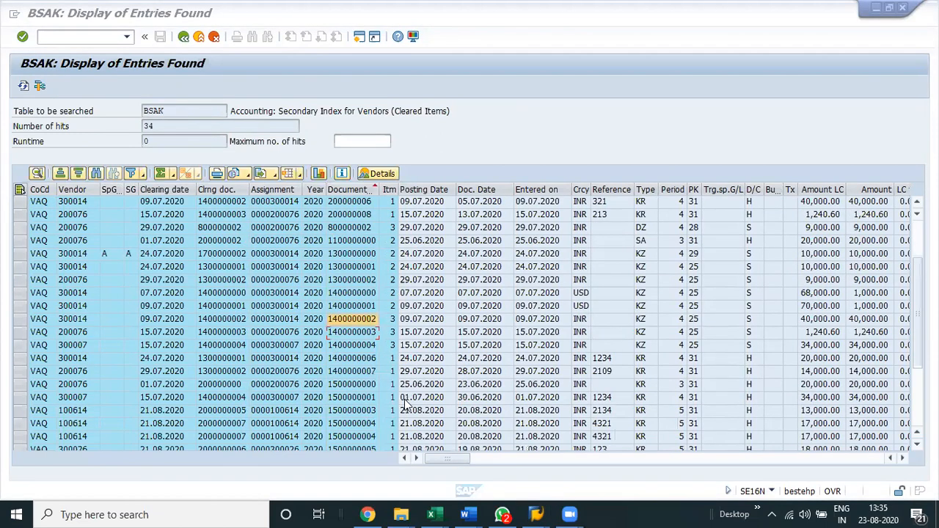
{"action": "scroll", "coordinate": [374, 351], "scroll_direction": "down", "scroll_amount": 1}
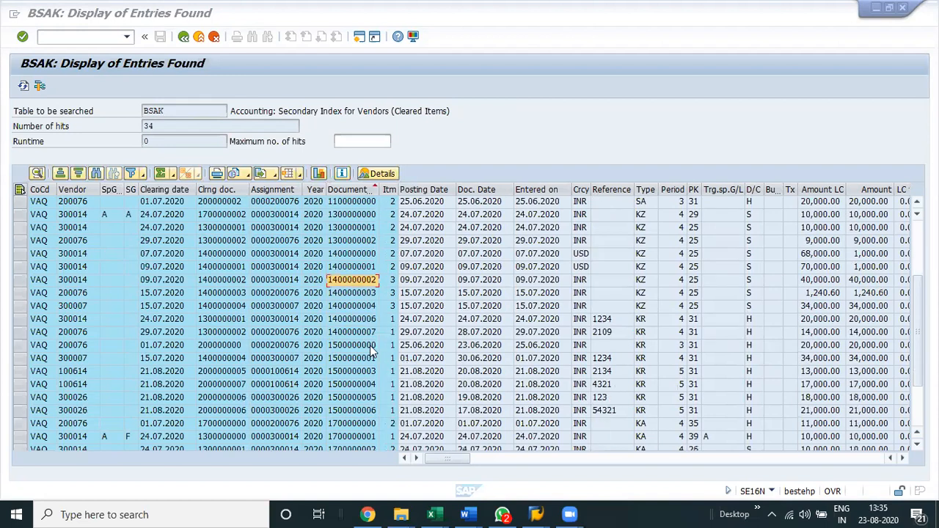
{"action": "left_click", "coordinate": [372, 347]}
{"action": "scroll", "coordinate": [419, 376], "scroll_direction": "down", "scroll_amount": 2}
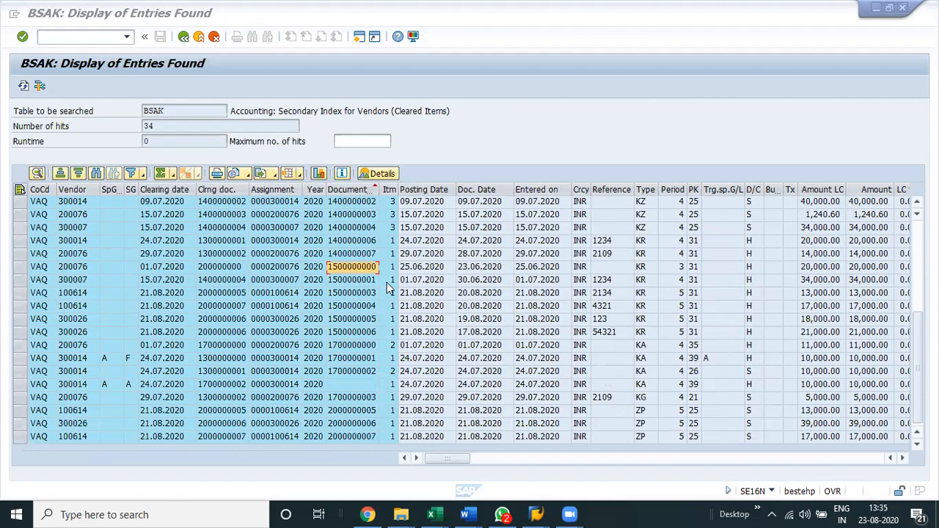
{"action": "key", "text": "Down"}
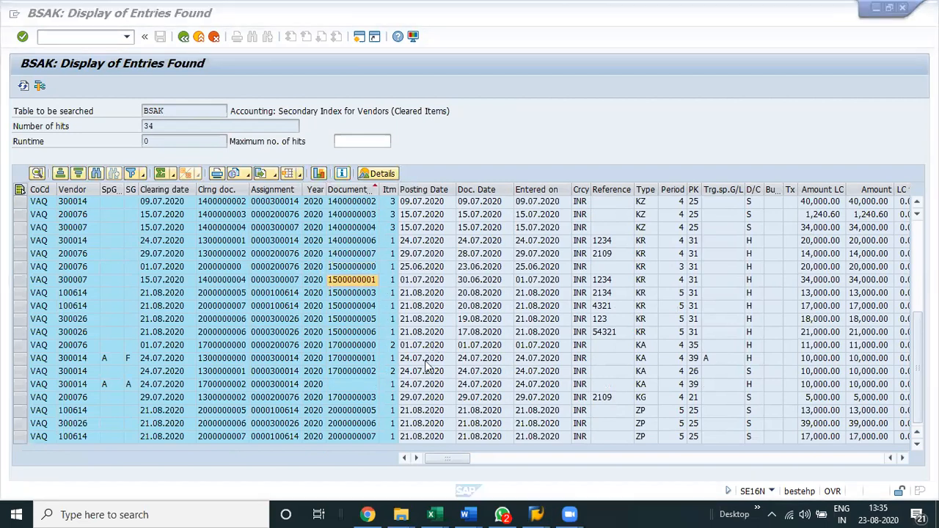
{"action": "left_click", "coordinate": [372, 297]}
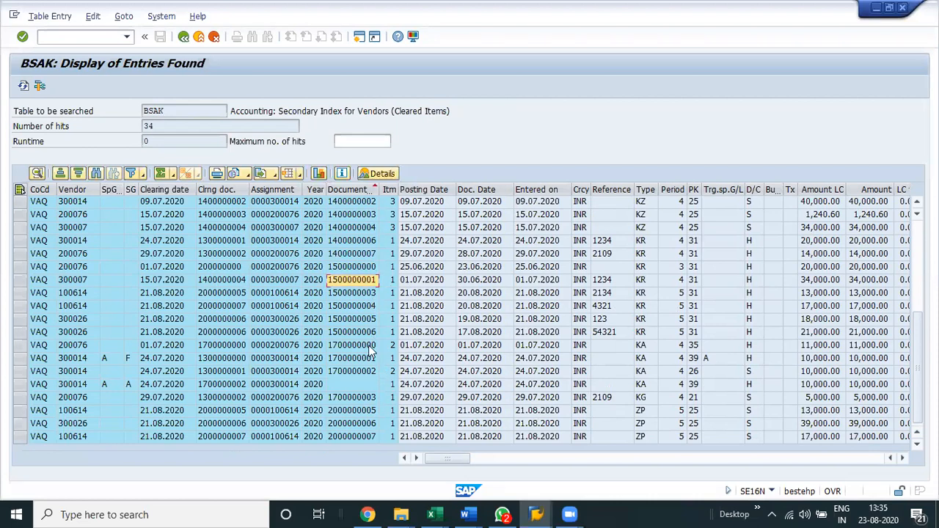
{"action": "key", "text": "Down"}
{"action": "key", "text": "Down"}
{"action": "key", "text": "Down"}
{"action": "key", "text": "Down"}
{"action": "key", "text": "Down"}
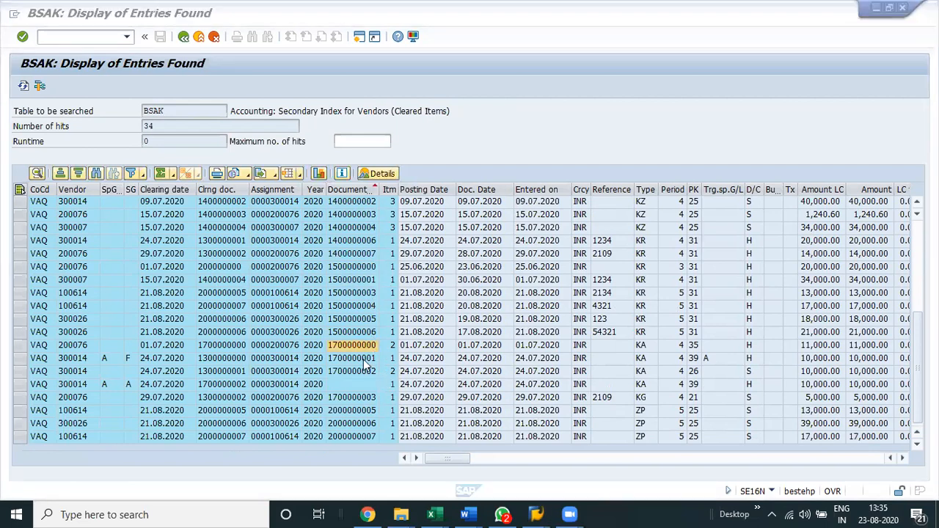
{"action": "left_click", "coordinate": [369, 369]}
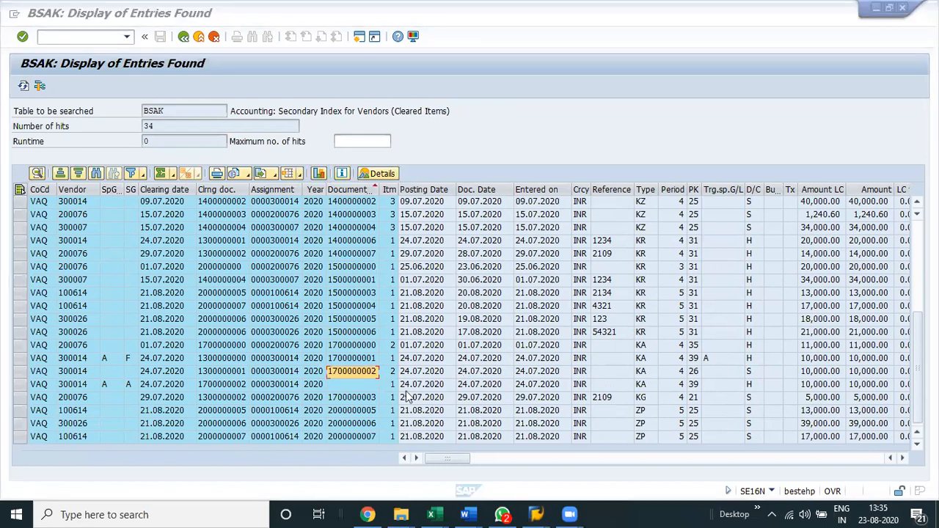
{"action": "left_click", "coordinate": [342, 401]}
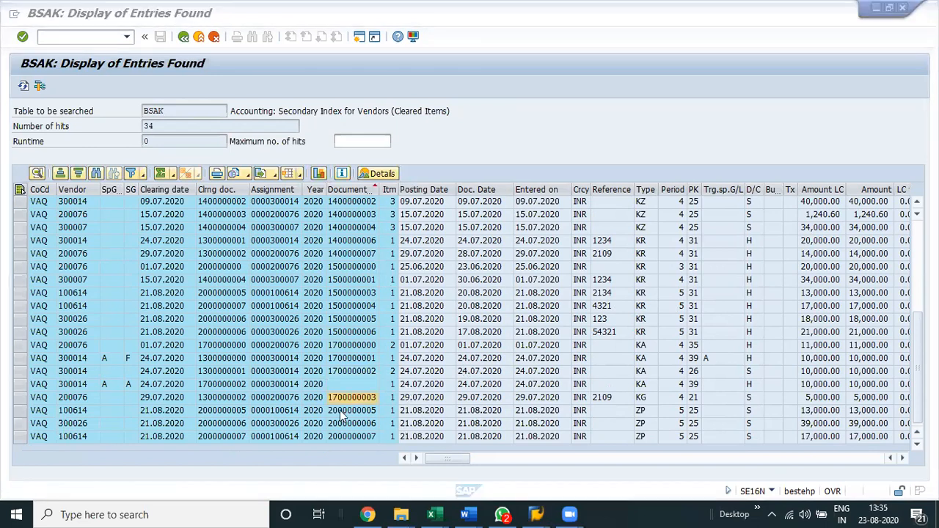
{"action": "key", "text": "Down"}
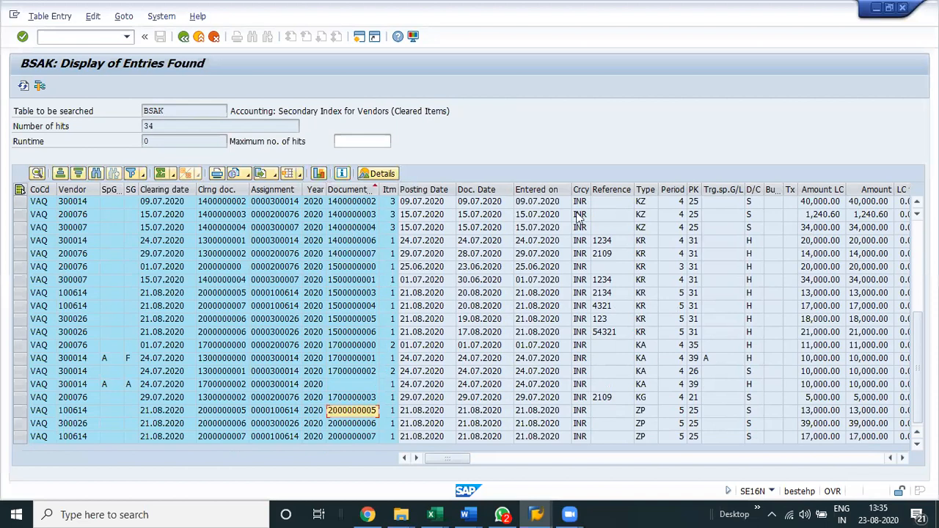
Sort the FBL1N cleared item list by document number in ascending order.
{"action": "key", "text": "F2"}
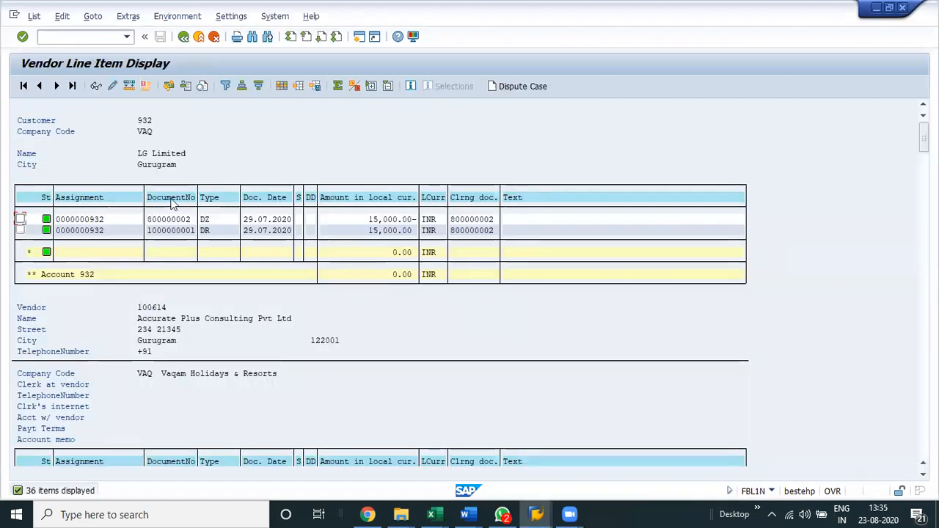
{"action": "left_click", "coordinate": [171, 202]}
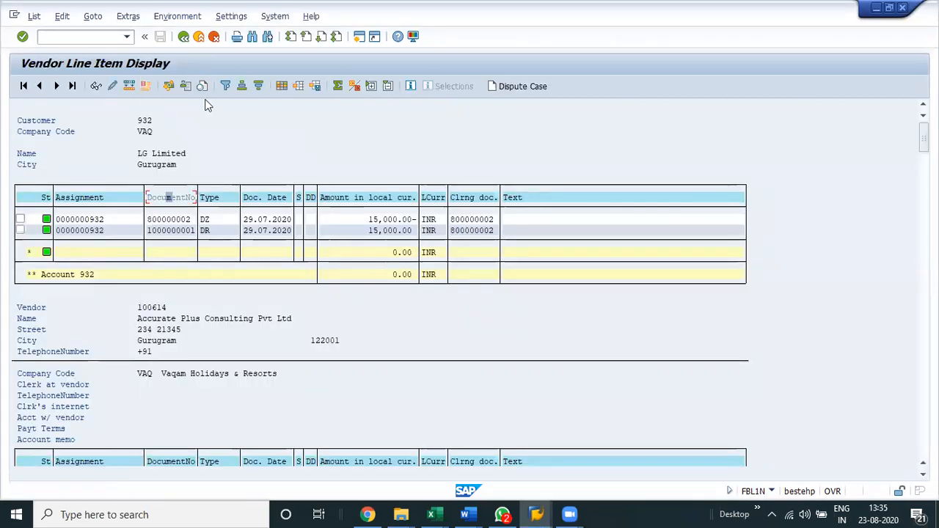
{"action": "key", "text": "ctrl+F4"}
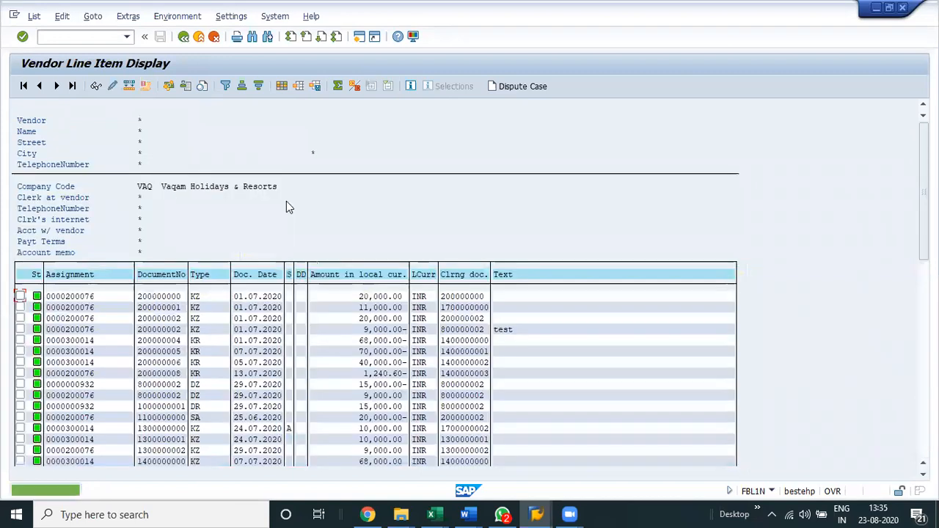
{"action": "scroll", "coordinate": [377, 317], "scroll_direction": "down", "scroll_amount": 1}
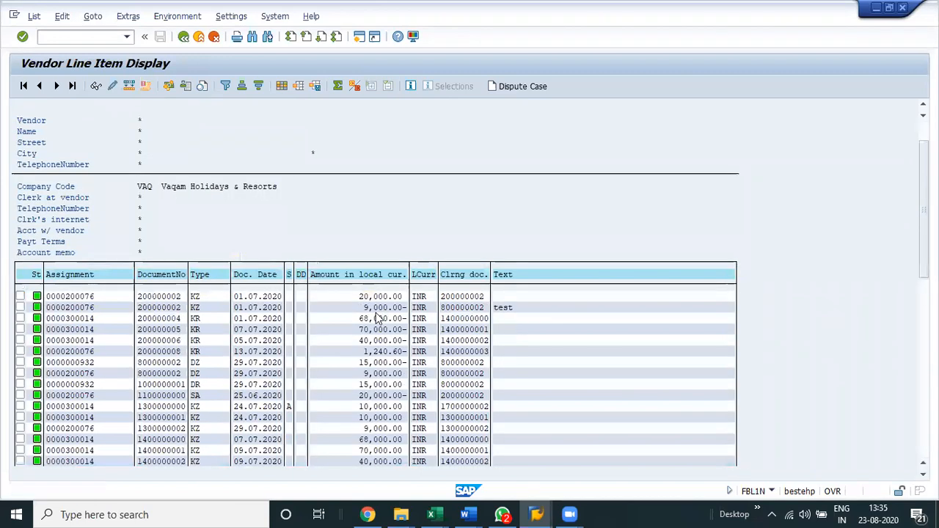
{"action": "scroll", "coordinate": [355, 293], "scroll_direction": "up", "scroll_amount": 1}
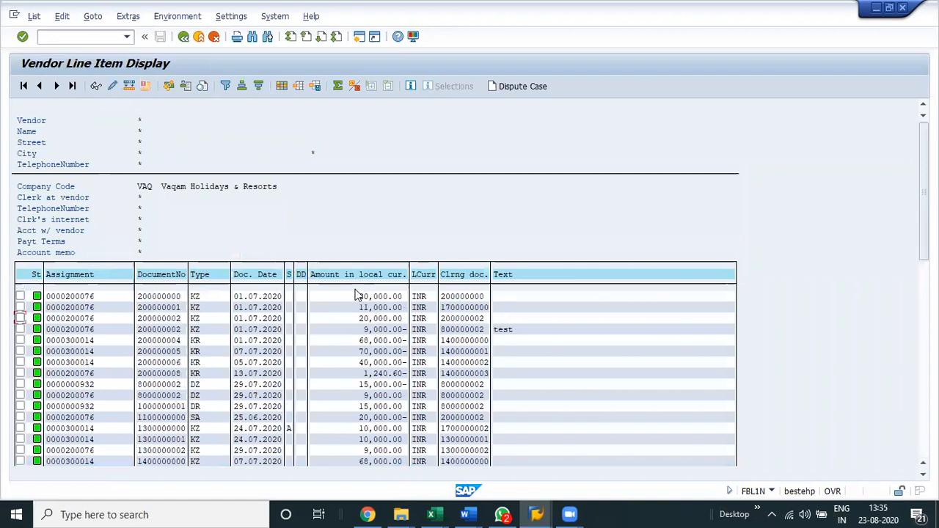
Compare the first sorted BSAK entries, up to the KR document dated 13.07.2020, with the FBL1N list by document number and clearing document.
{"action": "key", "text": "alt+Tab"}
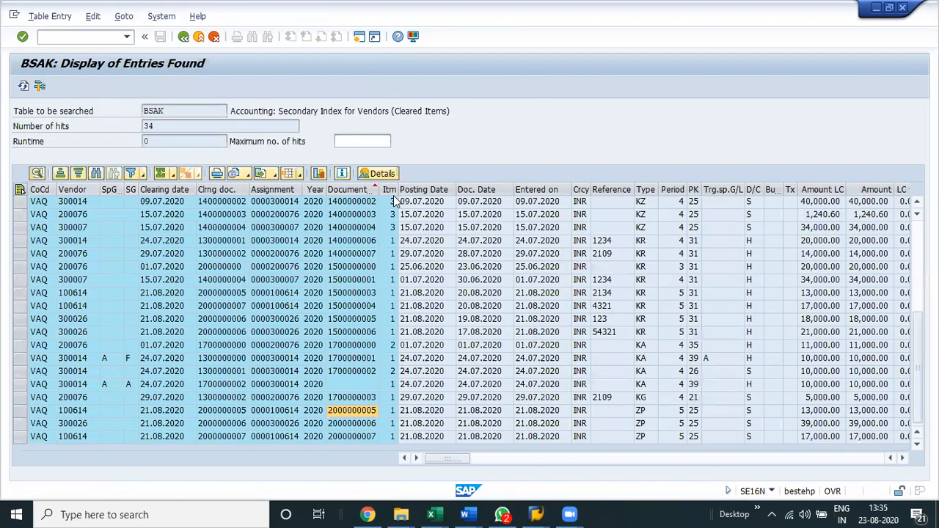
{"action": "scroll", "coordinate": [379, 224], "scroll_direction": "up", "scroll_amount": 5}
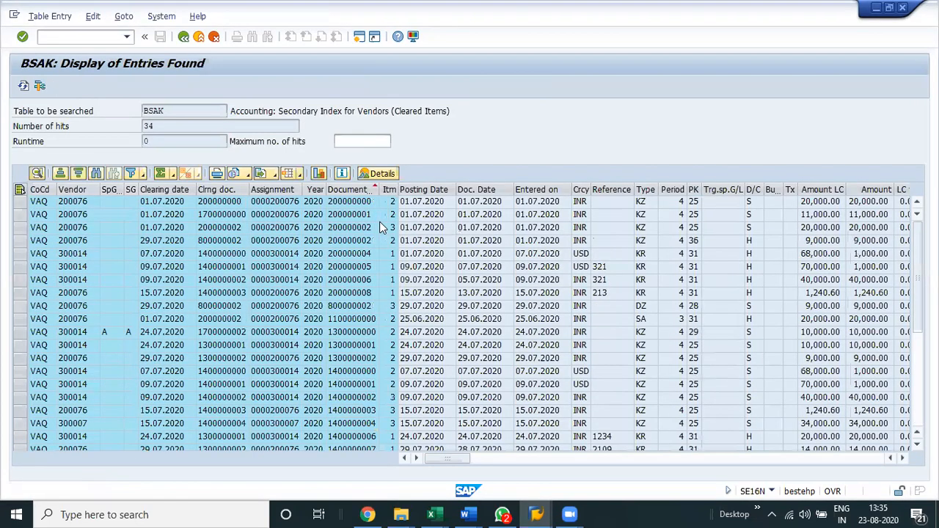
{"action": "key", "text": "alt+Tab"}
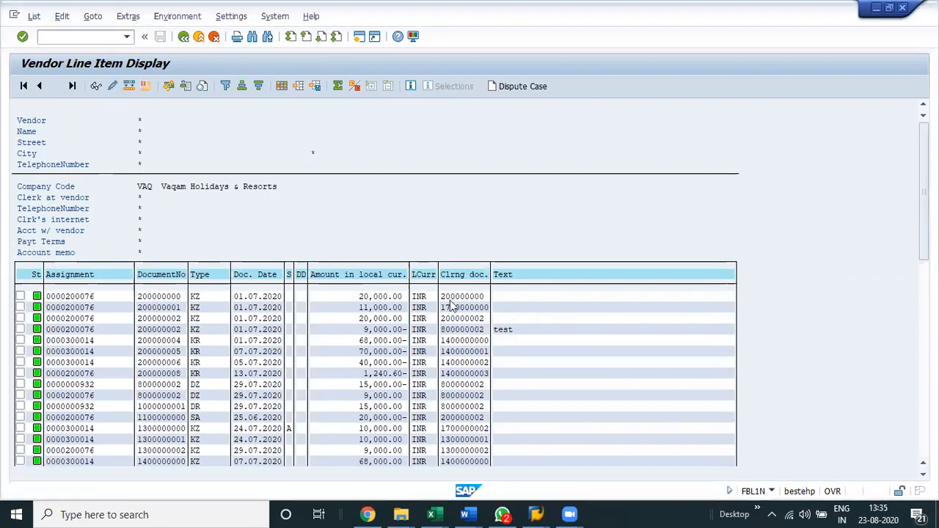
{"action": "key", "text": "alt+Tab"}
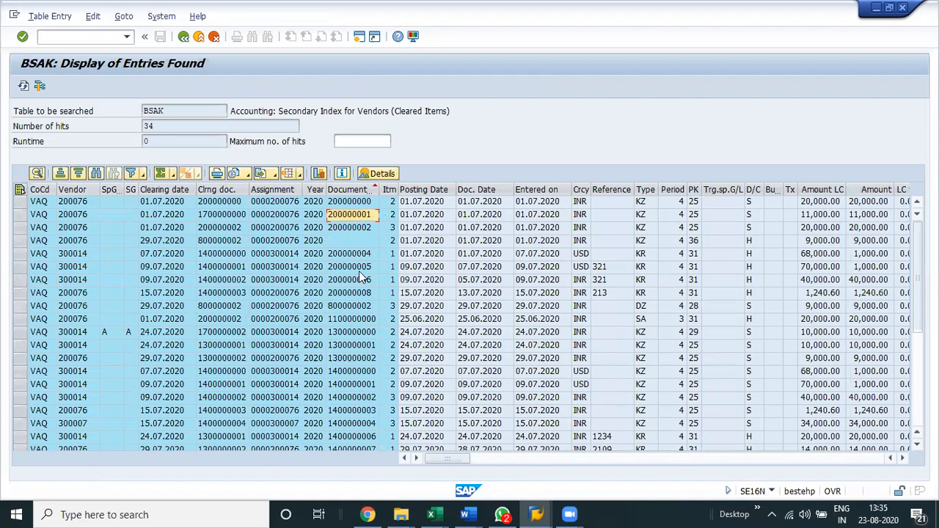
{"action": "key", "text": "alt+Tab"}
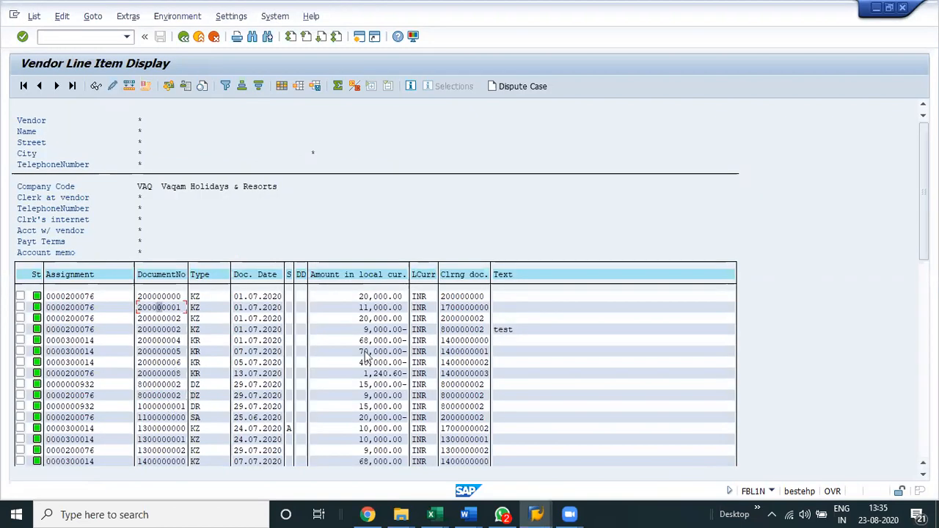
{"action": "key", "text": "alt+Tab"}
{"action": "key", "text": "Down"}
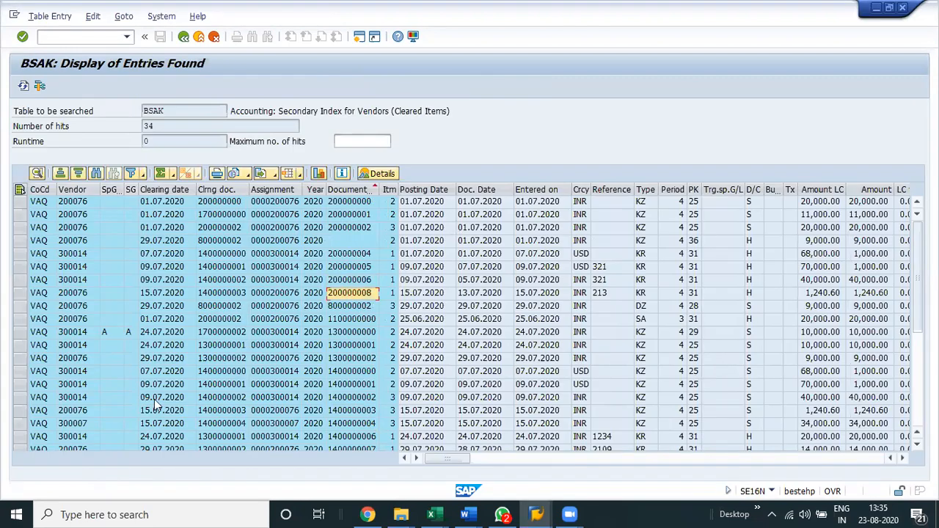
Check the BSAK entry of type DZ dated 29.07.2020 against the matching FBL1N cleared item.
{"action": "key", "text": "alt+Tab"}
{"action": "key", "text": "alt+Tab"}
{"action": "key", "text": "Down"}
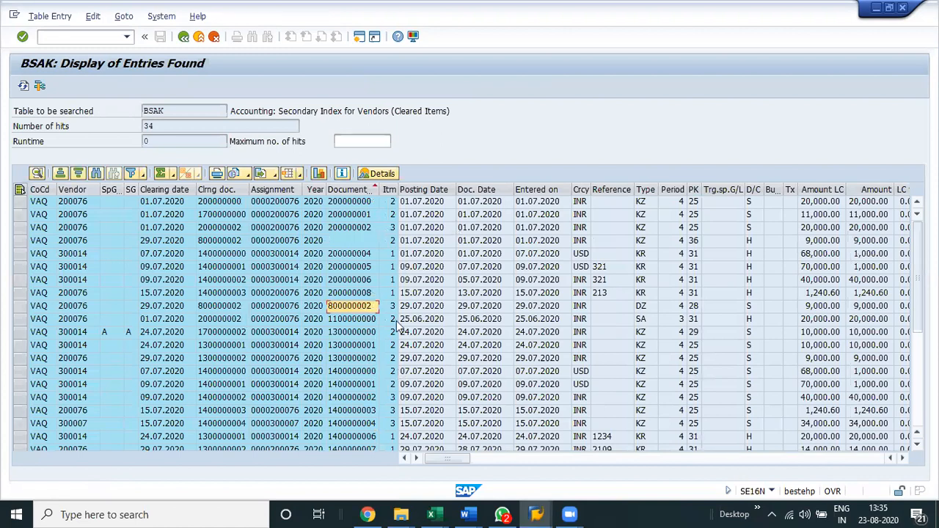
{"action": "key", "text": "alt+Tab"}
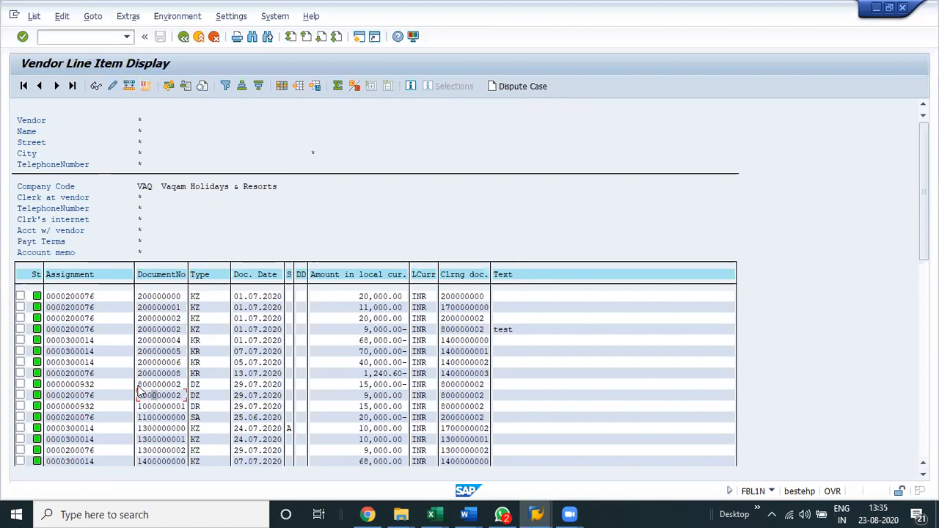
{"action": "double_click", "coordinate": [182, 397]}
{"action": "key", "text": "alt+Tab"}
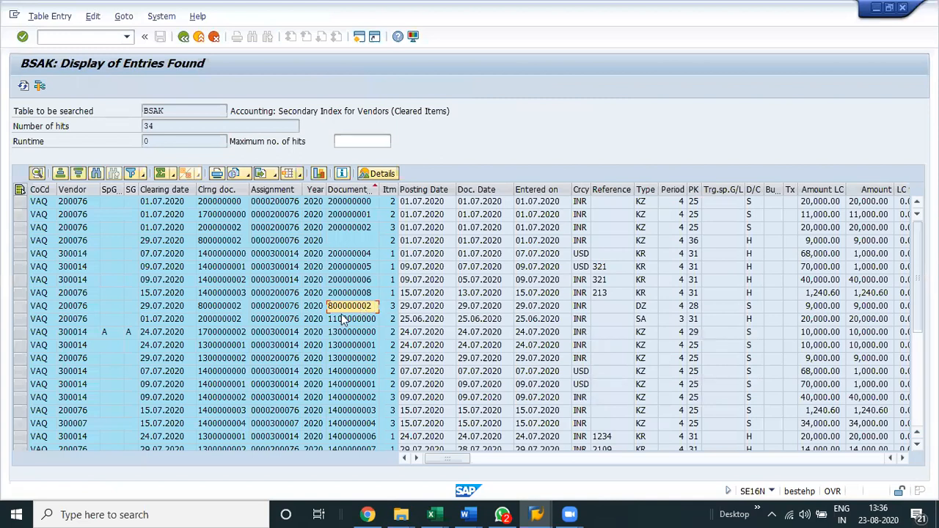
Mark the two DZ items dated 29.07.2020 in the FBL1N list from document number through clearing document.
{"action": "key", "text": "alt+Tab"}
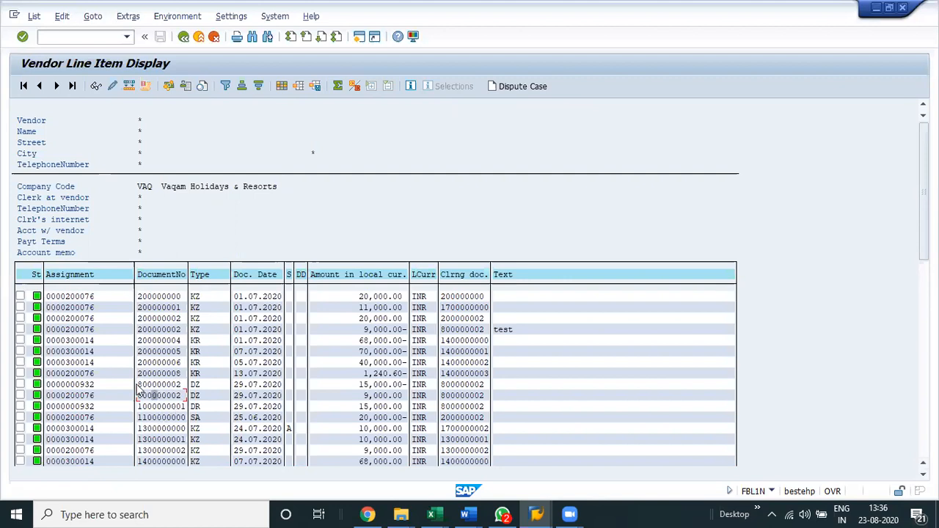
{"action": "left_click_drag", "start_coordinate": [136, 385], "coordinate": [191, 390]}
{"action": "key", "text": "ctrl+c"}
{"action": "left_click_drag", "start_coordinate": [138, 384], "coordinate": [484, 397]}
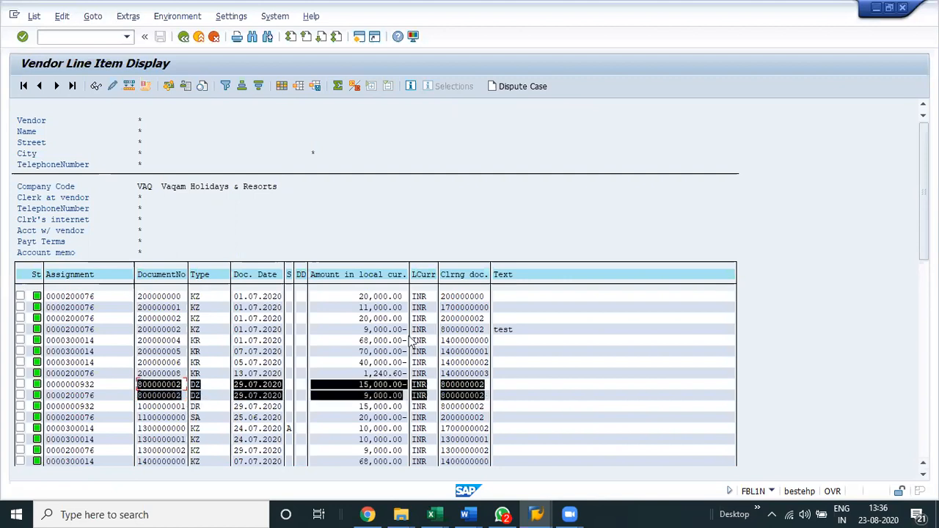
Check the BSAK entry of type SA dated 25.06.2020 against the FBL1N cleared items.
{"action": "key", "text": "alt+Tab"}
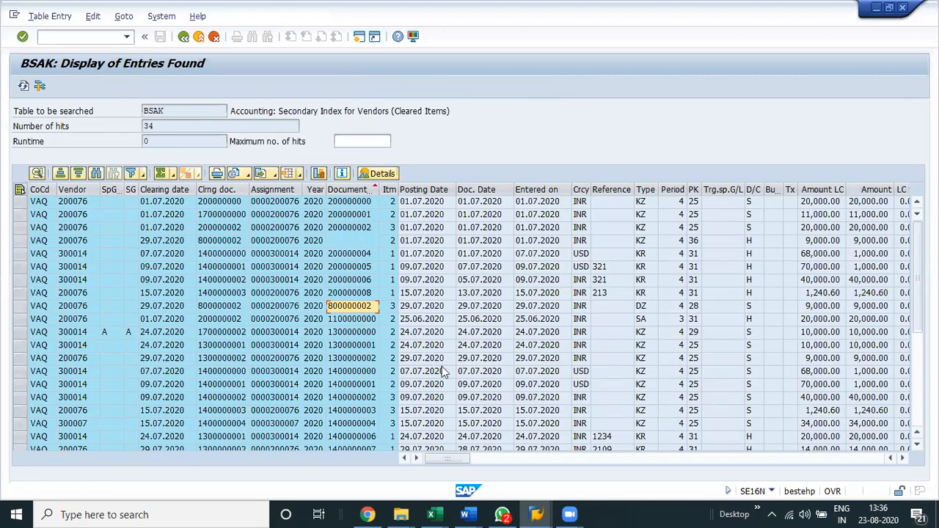
{"action": "key", "text": "Down"}
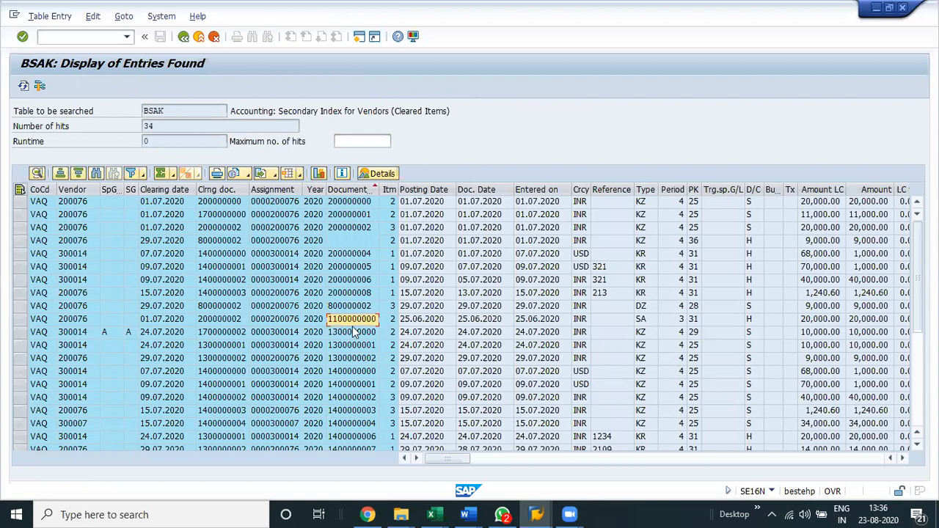
{"action": "key", "text": "alt+Tab"}
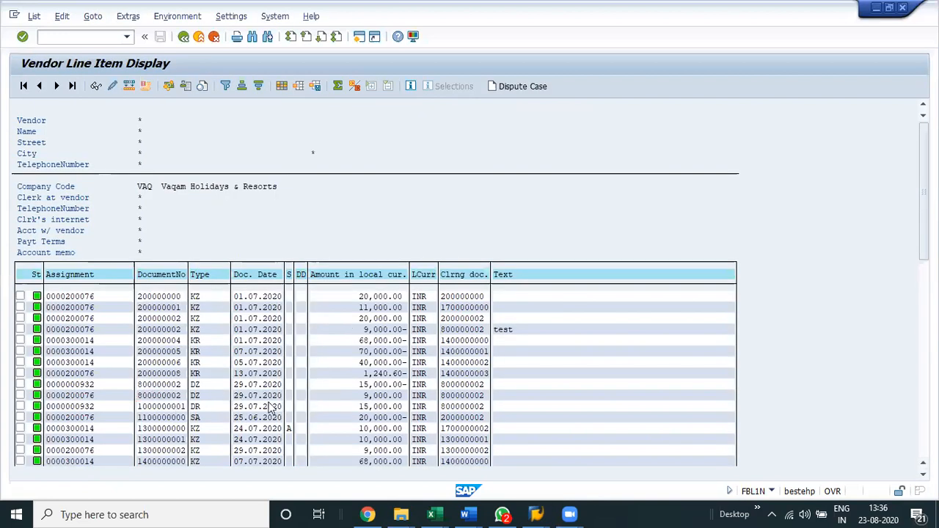
Look through the FBL1N cleared items and locate the DZ item of 9,000.00 dated 29.07.2020.
{"action": "scroll", "coordinate": [272, 407], "scroll_direction": "down", "scroll_amount": 1}
{"action": "scroll", "coordinate": [271, 408], "scroll_direction": "down", "scroll_amount": 4}
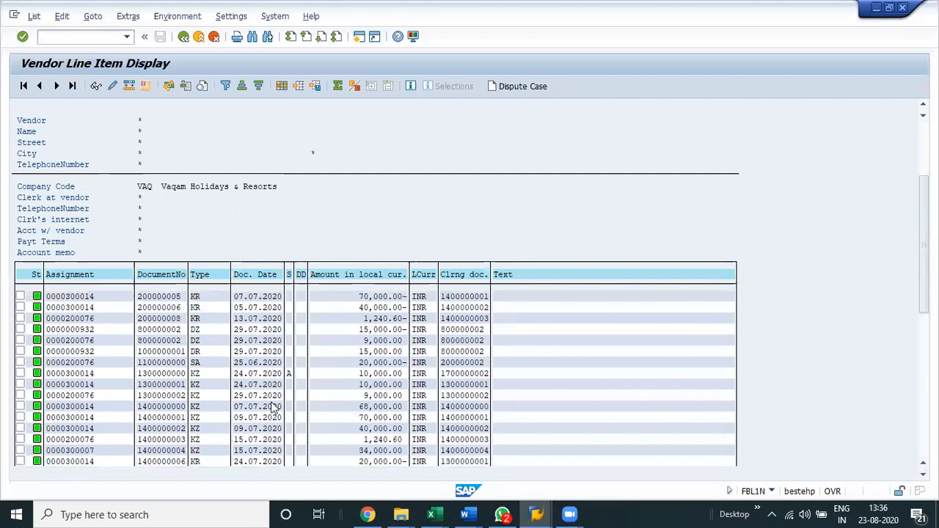
{"action": "scroll", "coordinate": [271, 408], "scroll_direction": "down", "scroll_amount": 2}
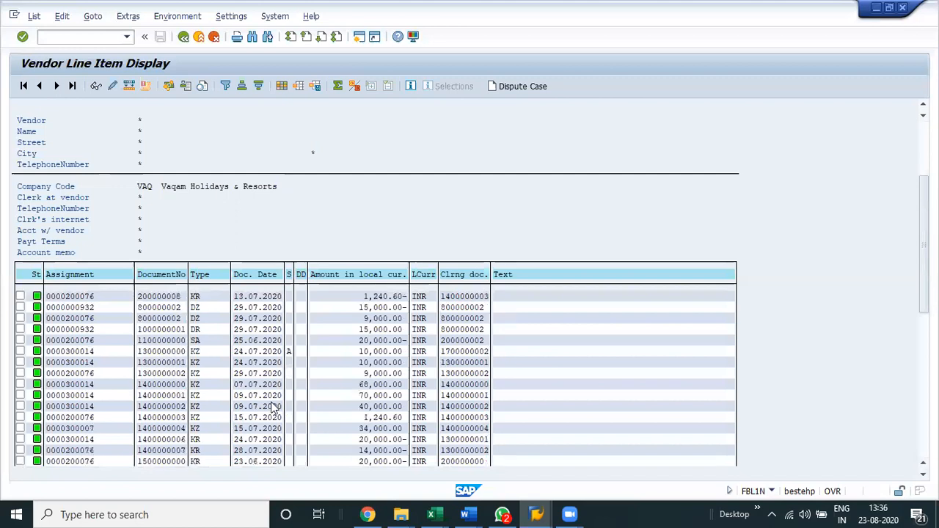
{"action": "scroll", "coordinate": [245, 379], "scroll_direction": "up", "scroll_amount": 4}
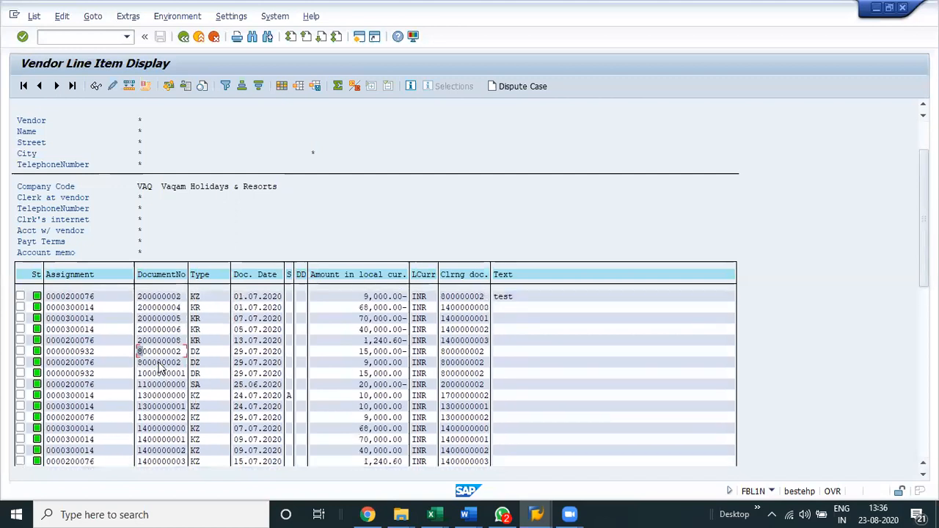
{"action": "left_click", "coordinate": [360, 365]}
{"action": "left_click", "coordinate": [380, 365]}
{"action": "key", "text": "alt+Tab"}
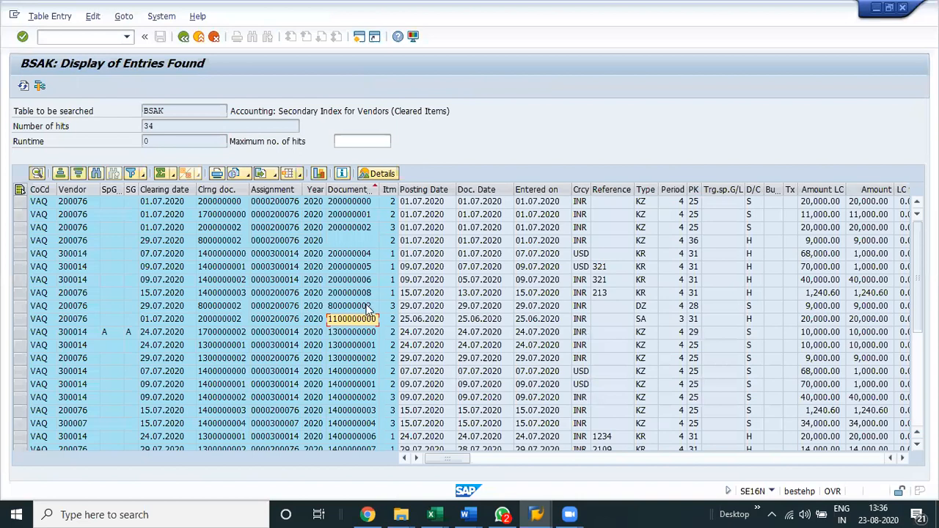
Compare the BSAK entry of type DZ, from debit/credit indicator through amounts, with the 9,000.00 item in FBL1N.
{"action": "left_click", "coordinate": [538, 306]}
{"action": "key", "text": "Right"}
{"action": "key", "text": "Right"}
{"action": "key", "text": "Right"}
{"action": "key", "text": "Right"}
{"action": "key", "text": "Right"}
{"action": "key", "text": "Right"}
{"action": "key", "text": "Right"}
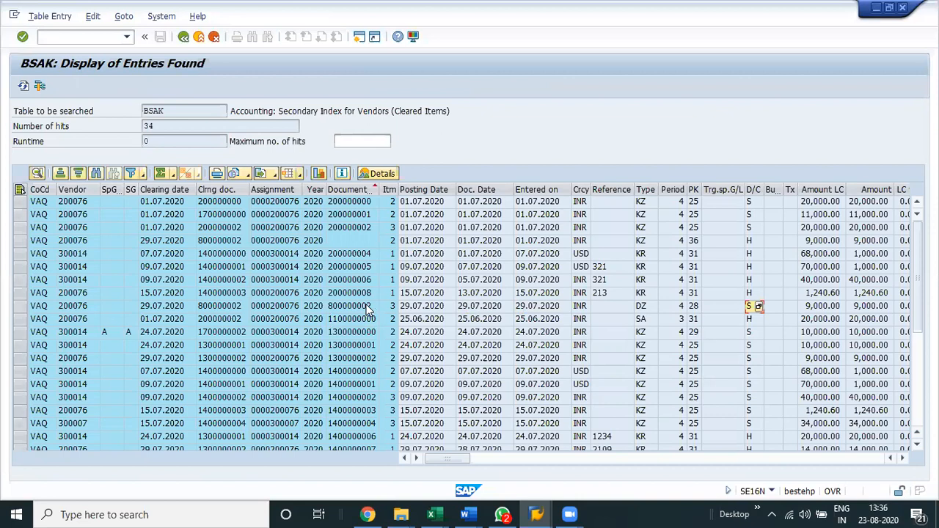
{"action": "key", "text": "Right"}
{"action": "key", "text": "Right"}
{"action": "key", "text": "Right"}
{"action": "key", "text": "Right"}
{"action": "key", "text": "Right"}
{"action": "key", "text": "Right"}
{"action": "key", "text": "Left"}
{"action": "key", "text": "Left"}
{"action": "key", "text": "Left"}
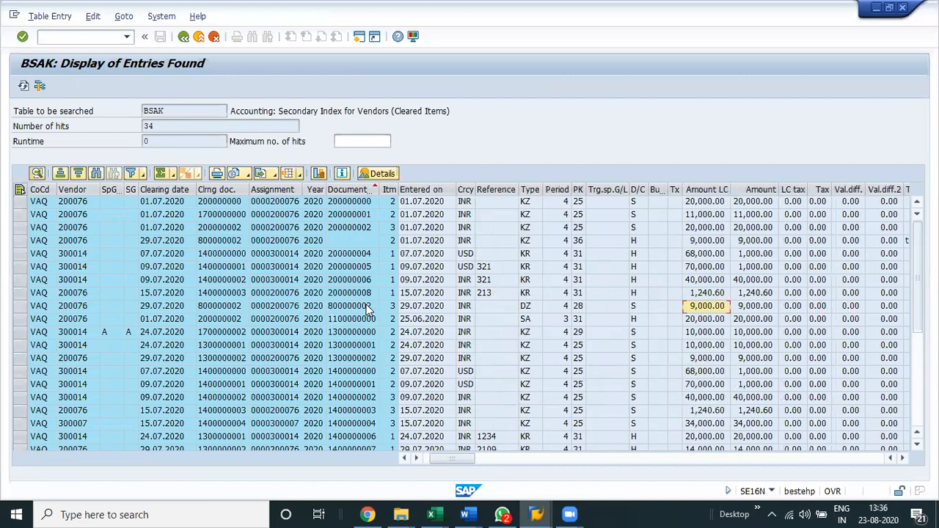
{"action": "key", "text": "F3"}
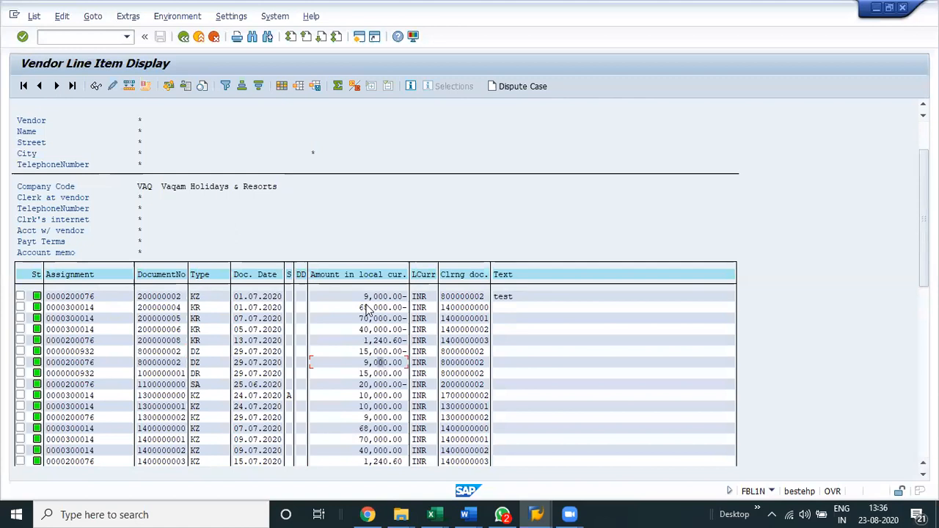
{"action": "key", "text": "F3"}
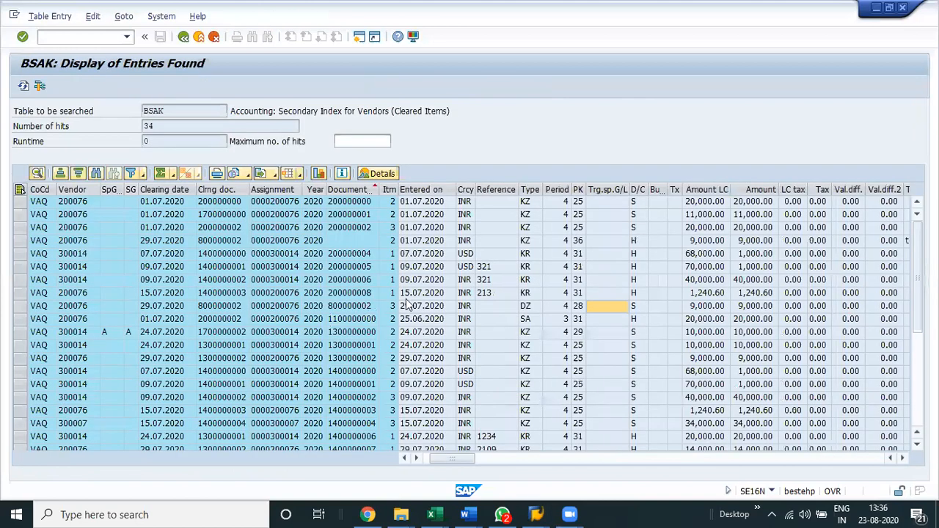
Check the document number, line item and posting date of the BSAK DZ entry before returning to the FBL1N list.
{"action": "left_click", "coordinate": [349, 189]}
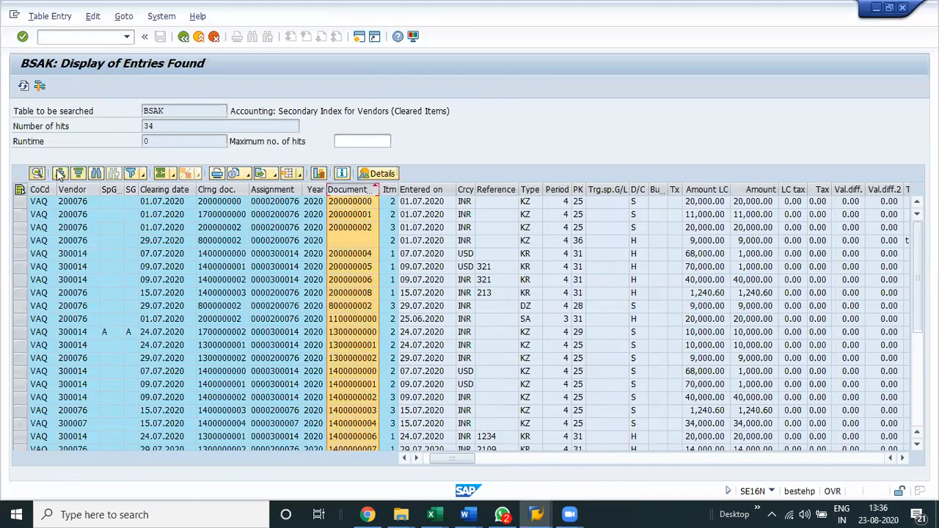
{"action": "left_click", "coordinate": [355, 295]}
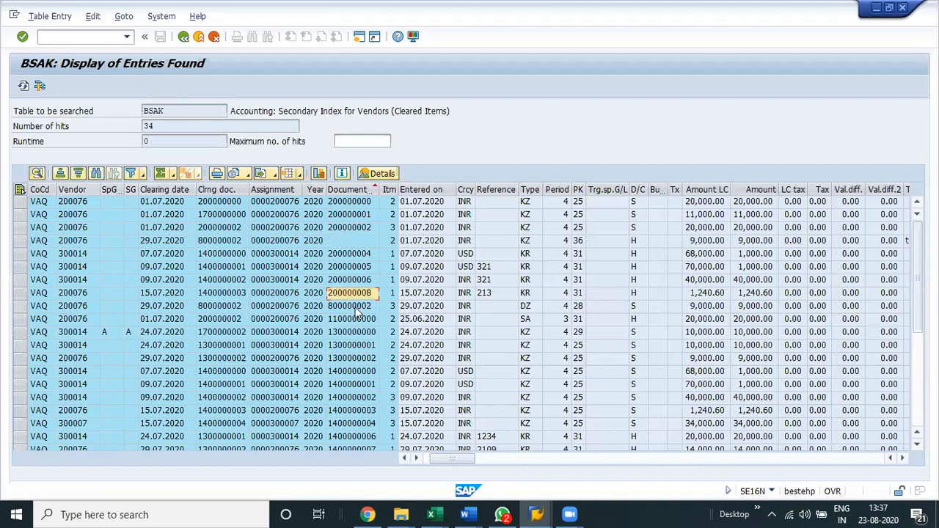
{"action": "left_click", "coordinate": [392, 304]}
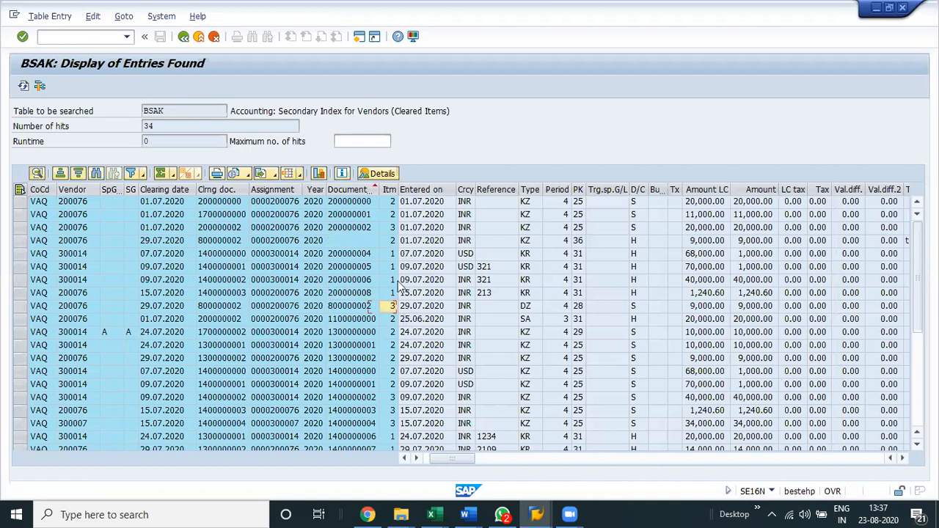
{"action": "key", "text": "Right"}
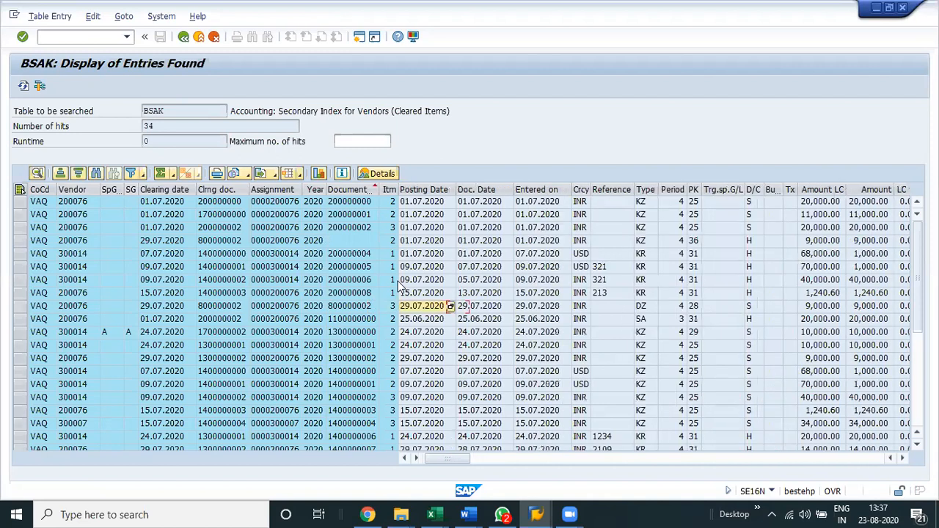
{"action": "key", "text": "alt+Tab"}
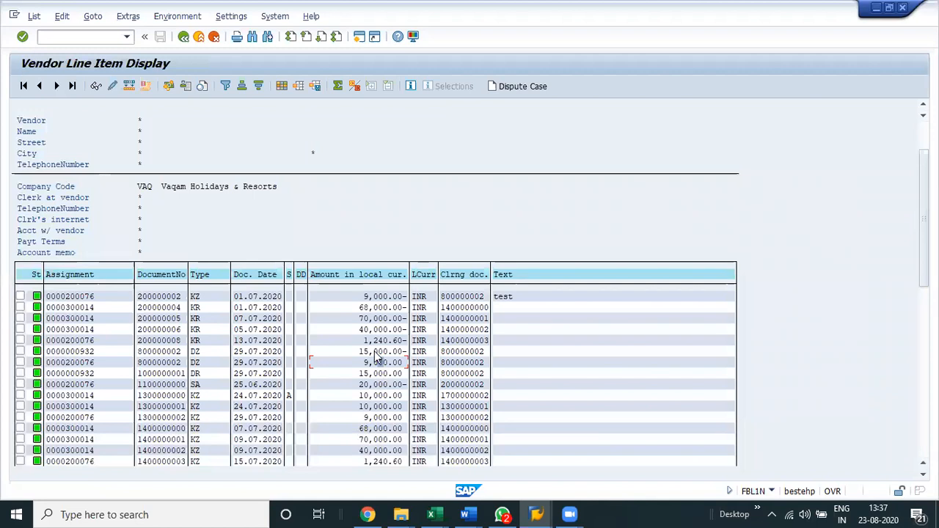
Open the 15,000.00 DZ item dated 29.07.2020 from the FBL1N list and check its clearing document.
{"action": "double_click", "coordinate": [374, 352]}
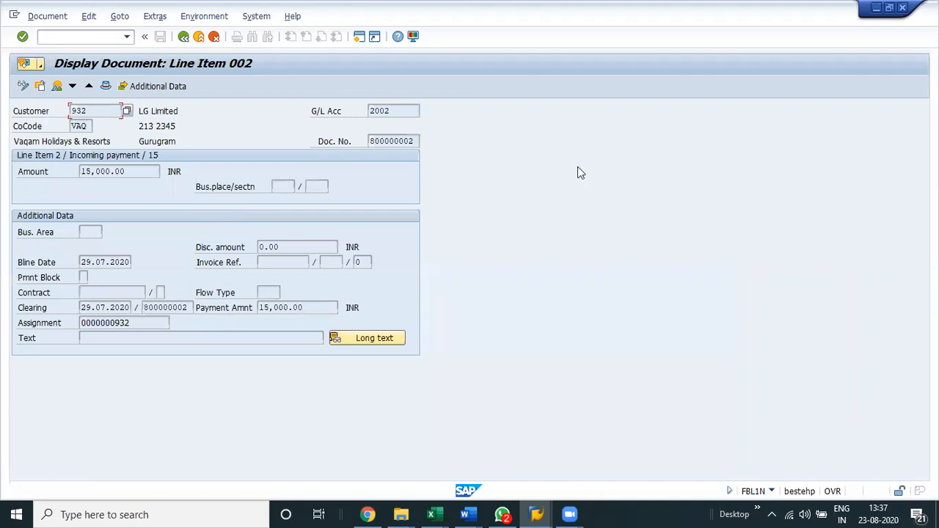
{"action": "left_click", "coordinate": [188, 308]}
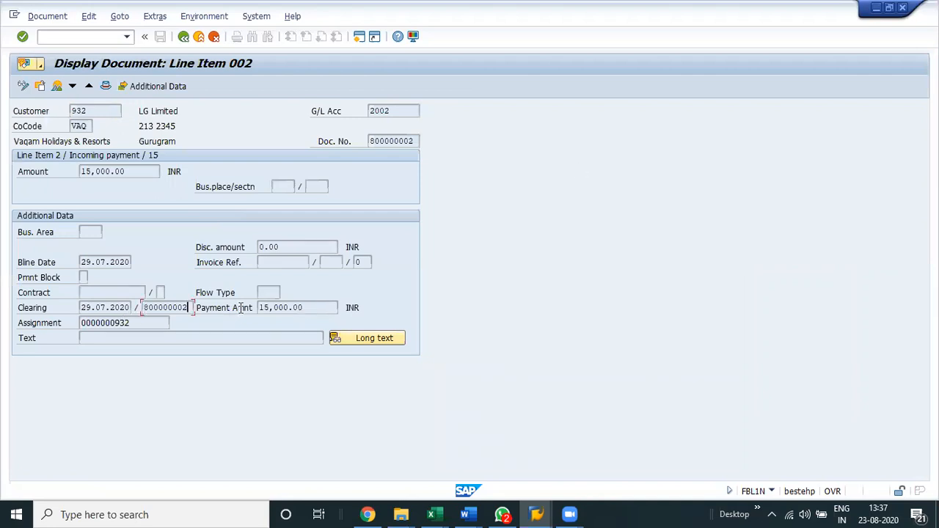
{"action": "key", "text": "alt+Tab"}
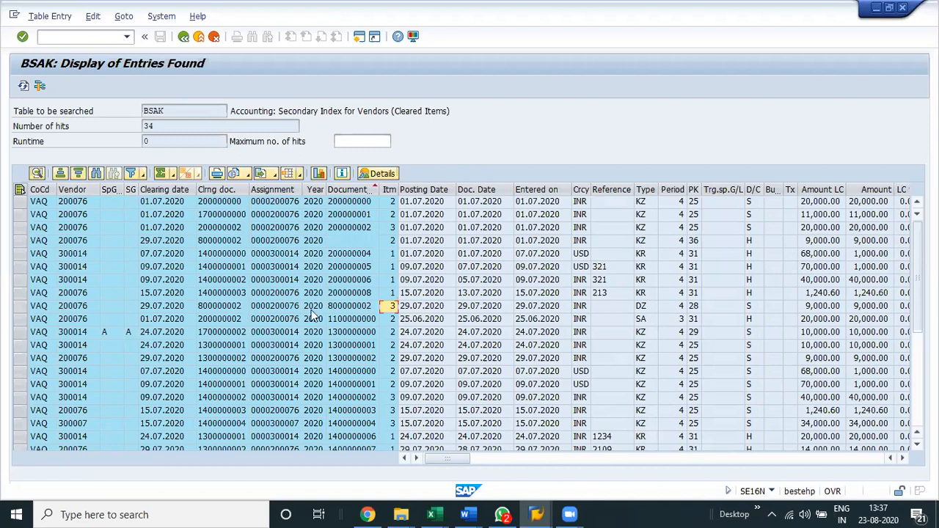
Check the clearing document and amount of the BSAK KZ entry cleared on 29.07.2020, and look through the remaining entries.
{"action": "left_click", "coordinate": [227, 242]}
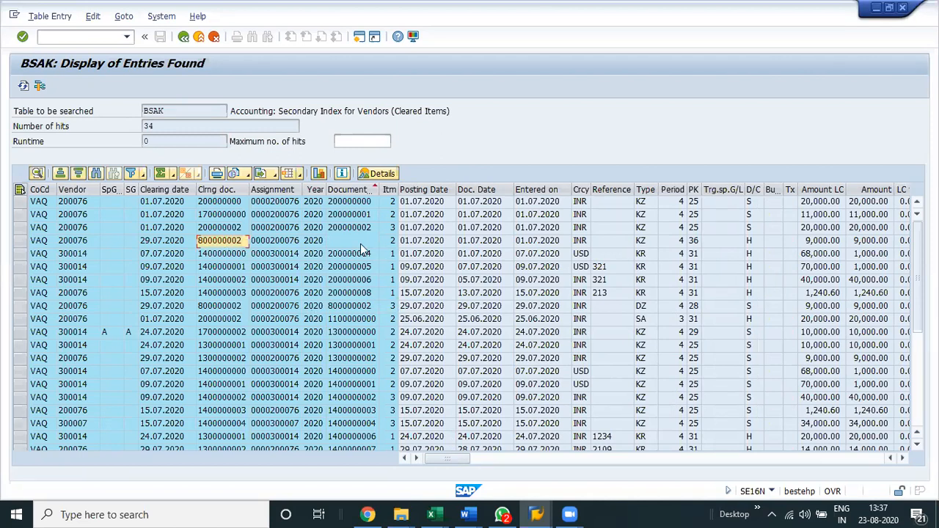
{"action": "left_click", "coordinate": [360, 244]}
{"action": "left_click", "coordinate": [819, 242]}
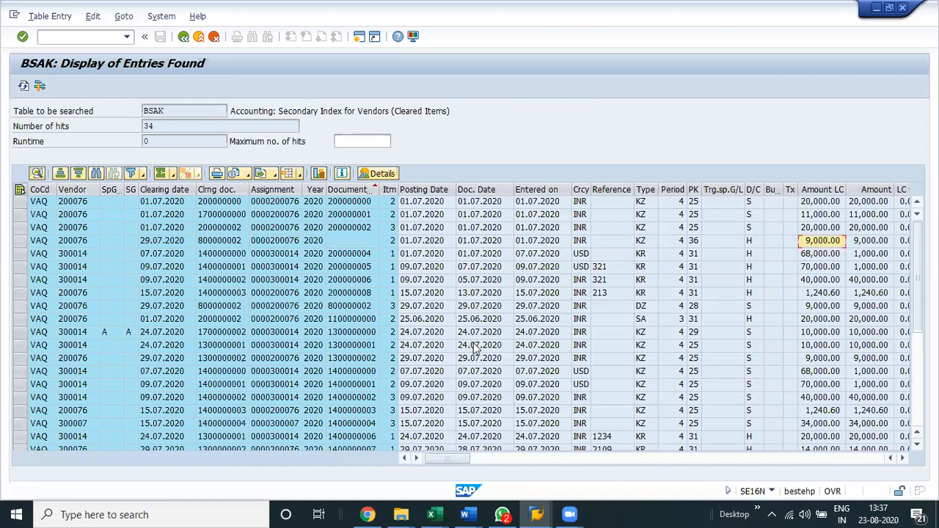
{"action": "scroll", "coordinate": [474, 349], "scroll_direction": "down", "scroll_amount": 1}
{"action": "scroll", "coordinate": [475, 350], "scroll_direction": "down", "scroll_amount": 4}
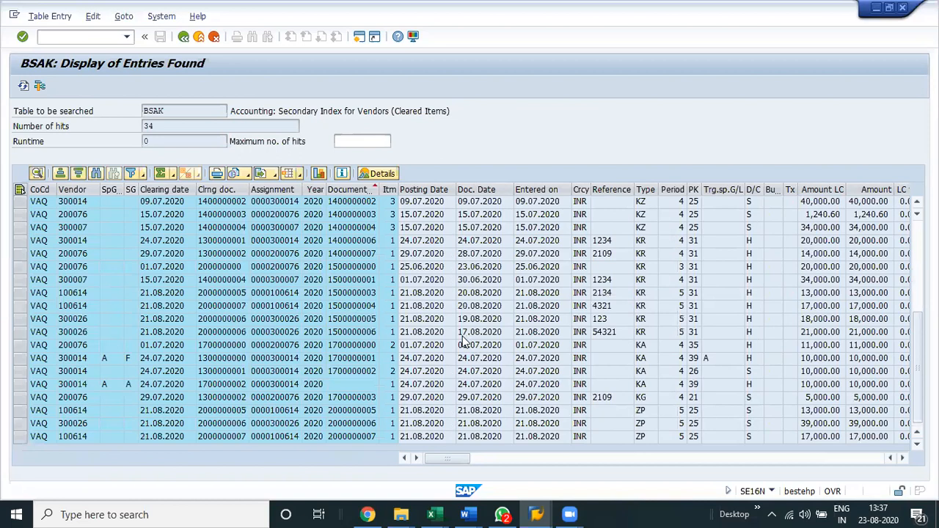
{"action": "scroll", "coordinate": [343, 294], "scroll_direction": "up", "scroll_amount": 5}
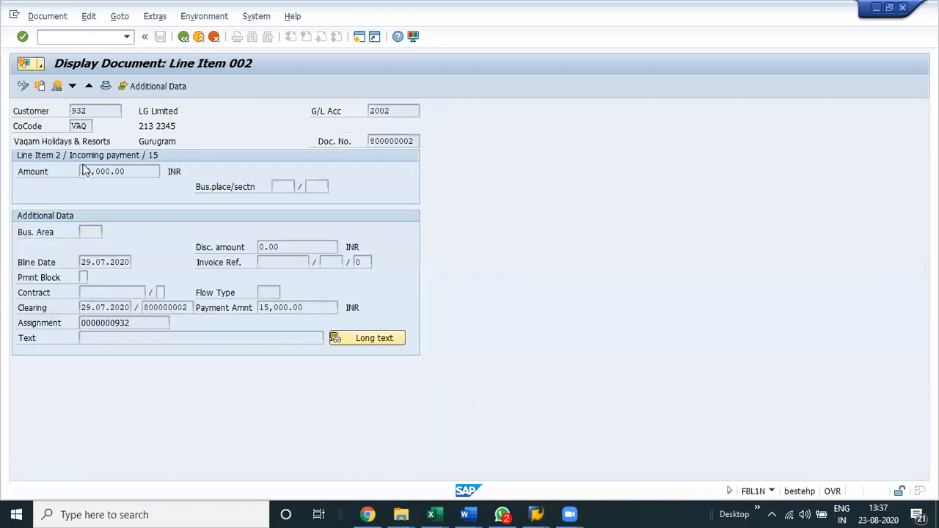
Switch to the Excel notes and mark the GL tables BSIS and BSAS, plus the customer Open Items and Cleared Items labels.
{"action": "left_click", "coordinate": [102, 88]}
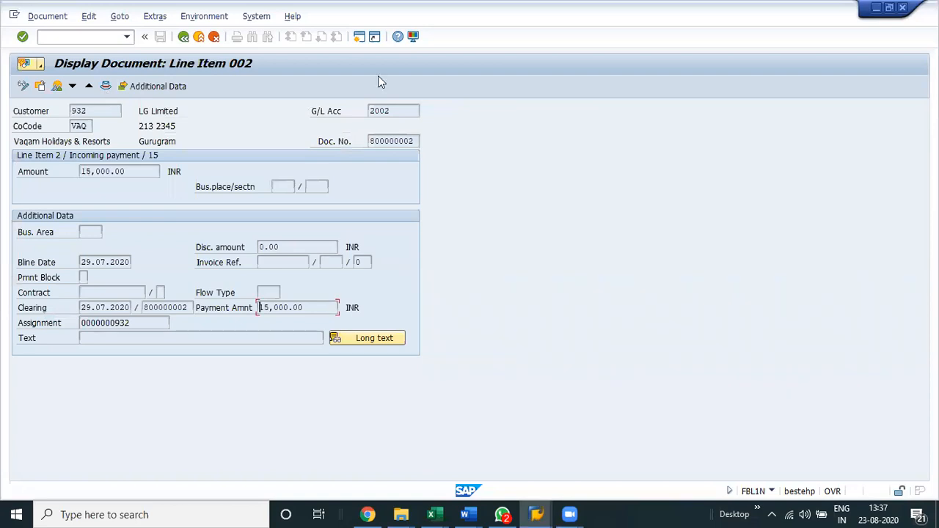
{"action": "left_click", "coordinate": [184, 38]}
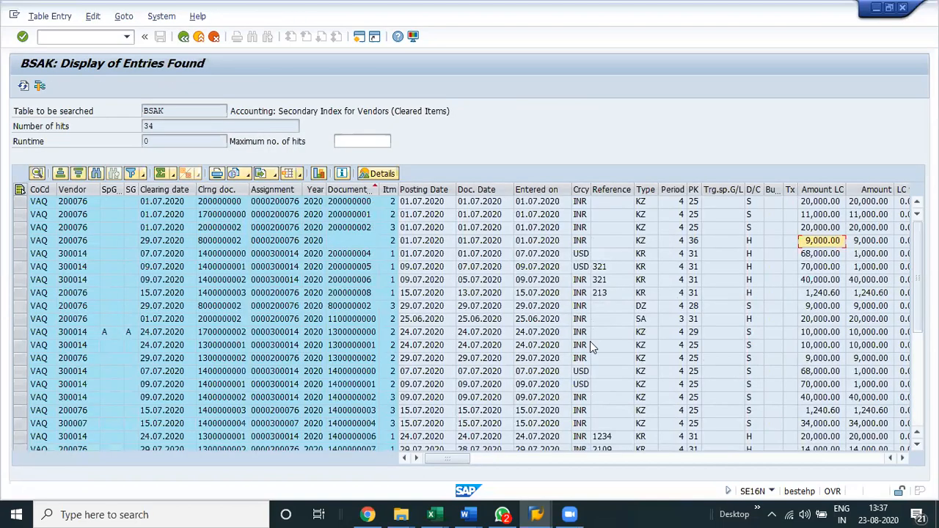
{"action": "left_click", "coordinate": [590, 346]}
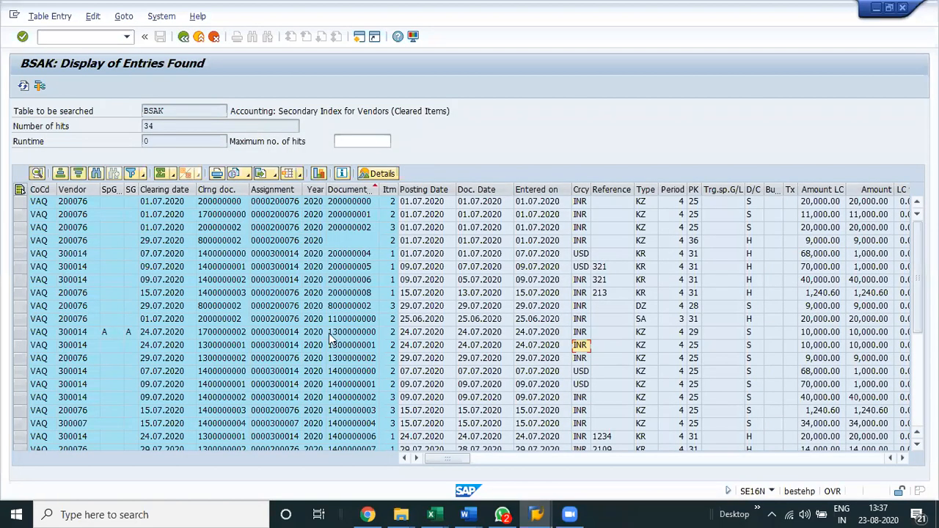
{"action": "key", "text": "alt+Tab"}
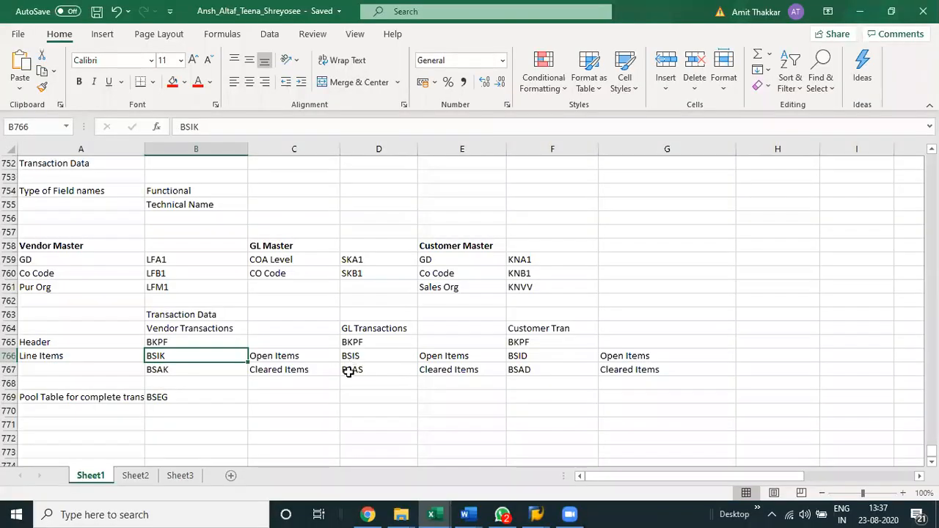
{"action": "left_click_drag", "start_coordinate": [363, 356], "coordinate": [363, 370]}
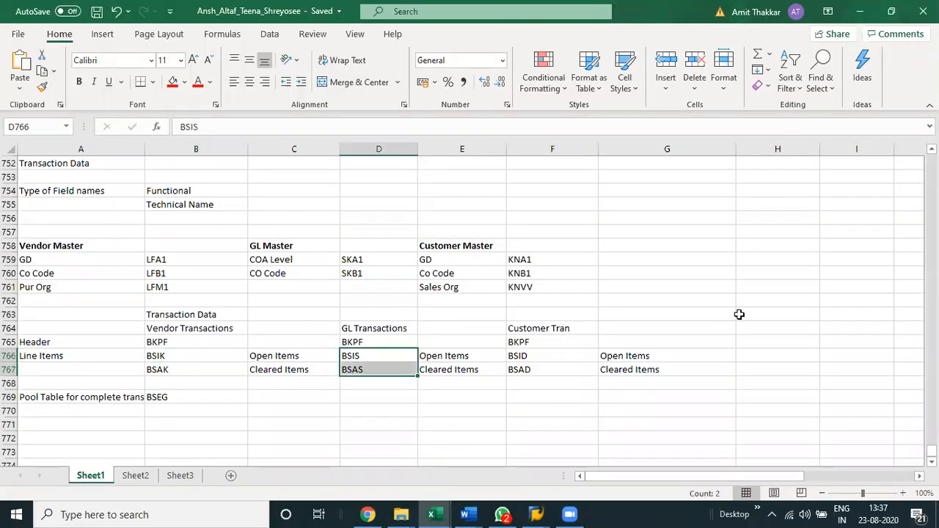
{"action": "left_click_drag", "start_coordinate": [645, 356], "coordinate": [645, 369]}
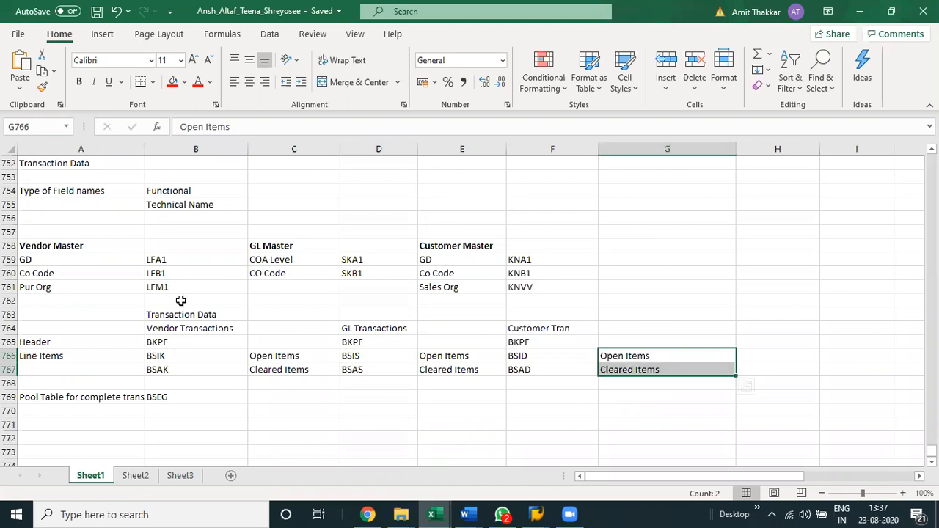
Switch back to SAP, close the 15,000.00 line item display and bring up the BSAK entries.
{"action": "key", "text": "alt+Tab"}
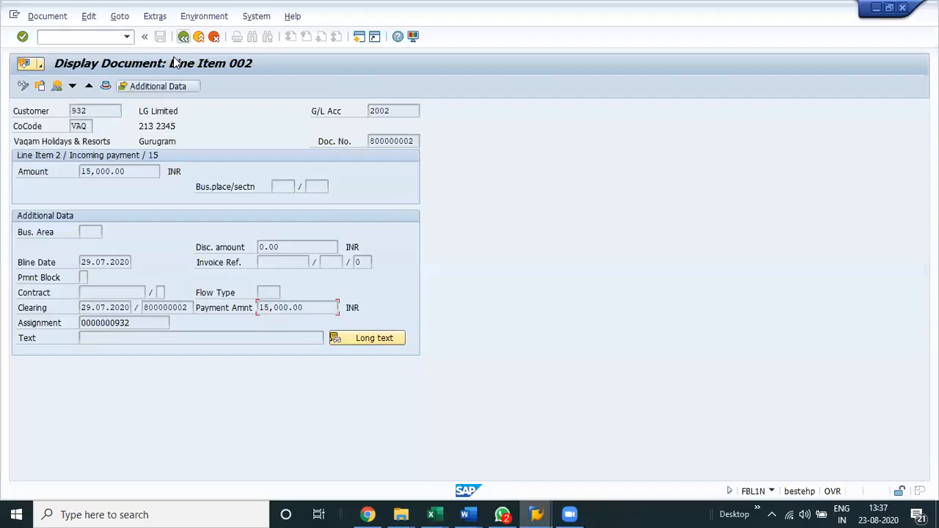
{"action": "left_click", "coordinate": [184, 36]}
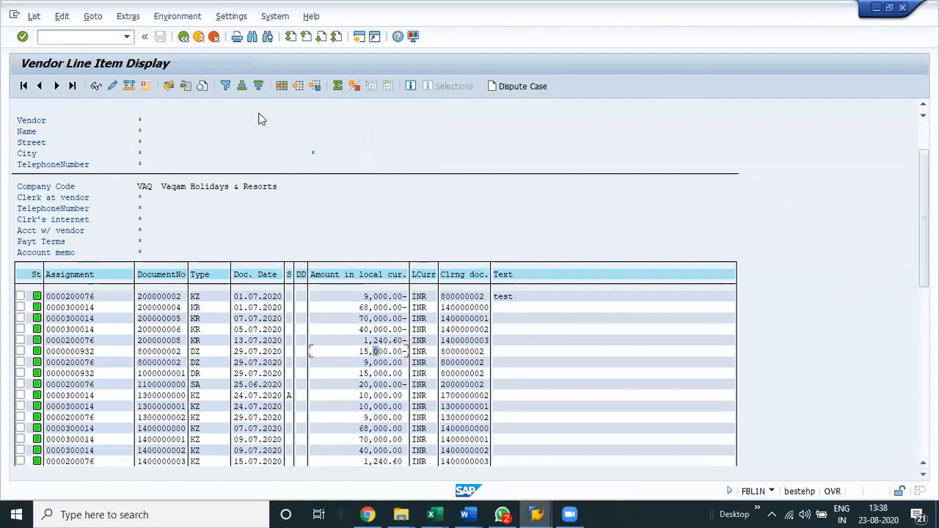
{"action": "key", "text": "alt+Tab"}
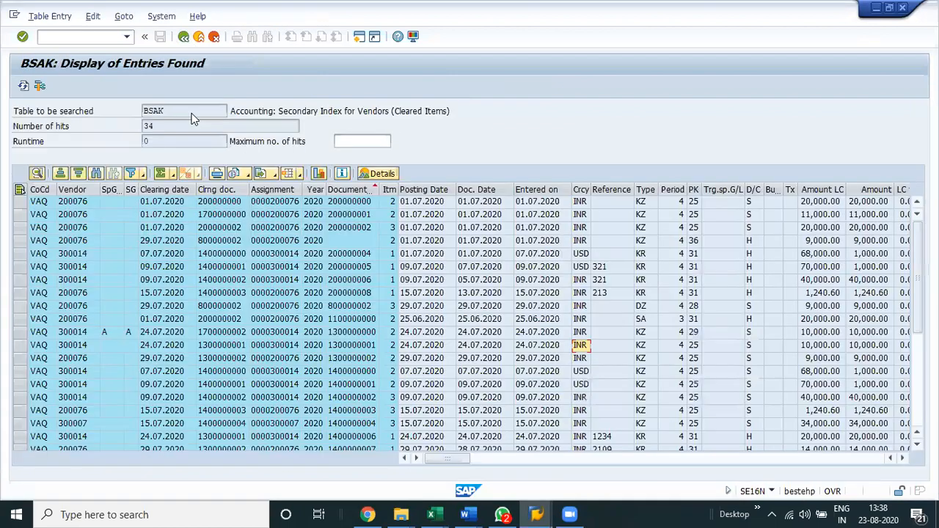
Display the entries of table BSEG for company code VAQ.
{"action": "key", "text": "F3"}
{"action": "type", "text": "bse"}
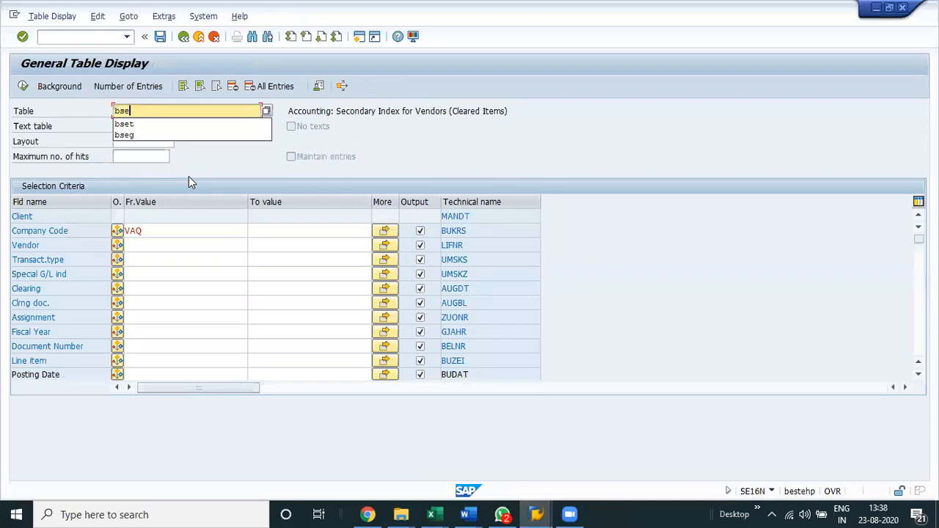
{"action": "type", "text": "g"}
{"action": "key", "text": "Return"}
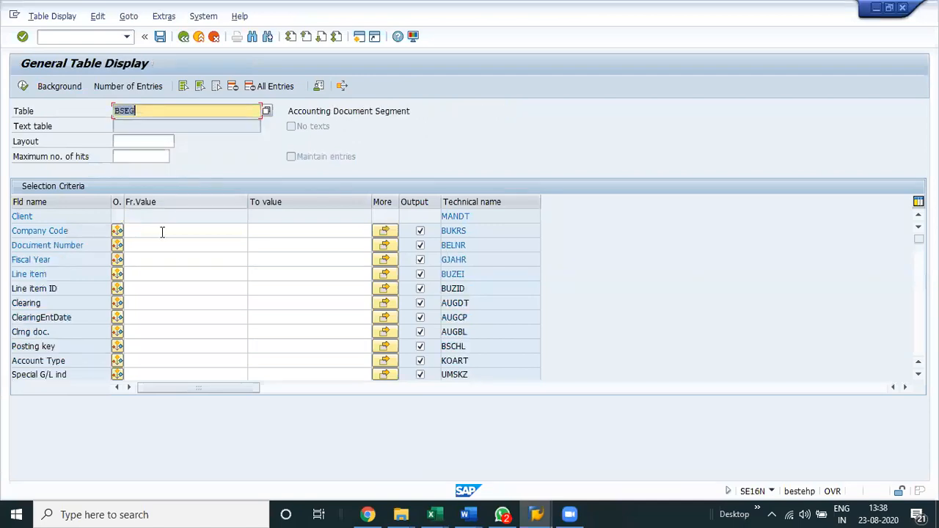
{"action": "left_click", "coordinate": [162, 232]}
{"action": "type", "text": "VAQ"}
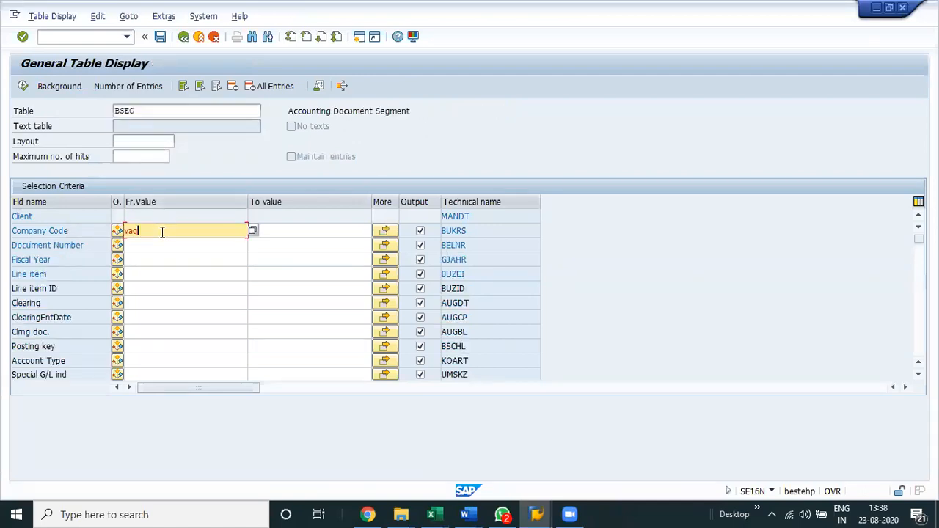
{"action": "key", "text": "Return"}
{"action": "key", "text": "F8"}
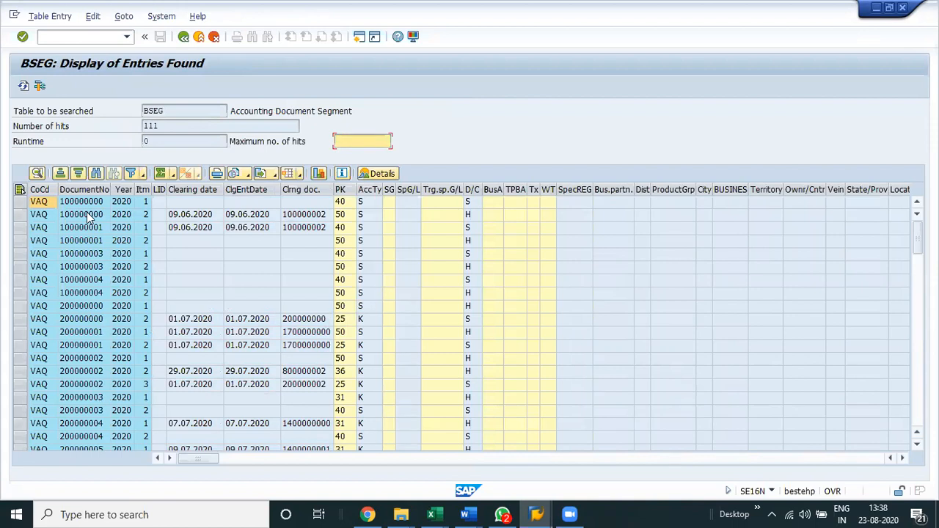
Examine the BSEG entries across the columns, from document number through the amounts and tax base fields.
{"action": "left_click", "coordinate": [88, 218]}
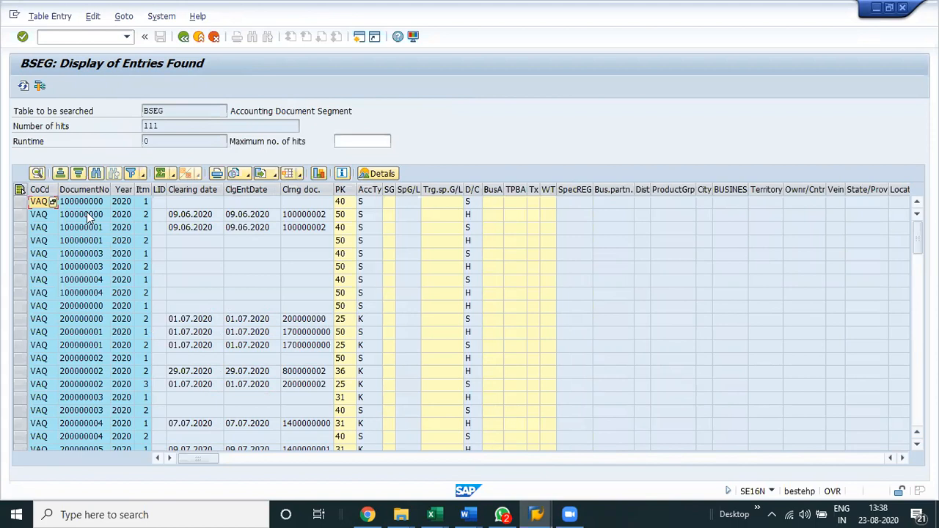
{"action": "left_click", "coordinate": [88, 217]}
{"action": "key", "text": "Right"}
{"action": "key", "text": "Right"}
{"action": "key", "text": "Right"}
{"action": "key", "text": "Right"}
{"action": "key", "text": "Right"}
{"action": "key", "text": "Right"}
{"action": "key", "text": "Right"}
{"action": "key", "text": "Right"}
{"action": "key", "text": "Right"}
{"action": "key", "text": "Right"}
{"action": "key", "text": "Right"}
{"action": "key", "text": "Right"}
{"action": "key", "text": "Right"}
{"action": "key", "text": "Right"}
{"action": "key", "text": "Right"}
{"action": "key", "text": "Right"}
{"action": "key", "text": "Right"}
{"action": "key", "text": "Right"}
{"action": "key", "text": "Right"}
{"action": "key", "text": "Right"}
{"action": "key", "text": "Right"}
{"action": "key", "text": "Right"}
{"action": "key", "text": "Right"}
{"action": "key", "text": "Right"}
{"action": "key", "text": "Right"}
{"action": "key", "text": "Right"}
{"action": "key", "text": "Right"}
{"action": "key", "text": "Right"}
{"action": "key", "text": "Right"}
{"action": "key", "text": "Right"}
{"action": "key", "text": "Right"}
{"action": "key", "text": "Right"}
{"action": "key", "text": "Right"}
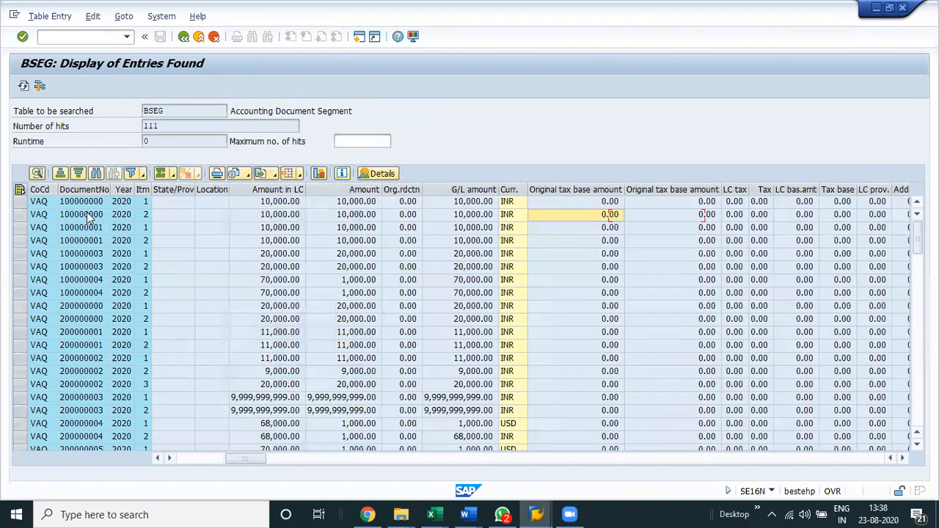
{"action": "key", "text": "Left"}
{"action": "key", "text": "Left"}
{"action": "key", "text": "Left"}
{"action": "key", "text": "Left"}
{"action": "key", "text": "Left"}
{"action": "key", "text": "Left"}
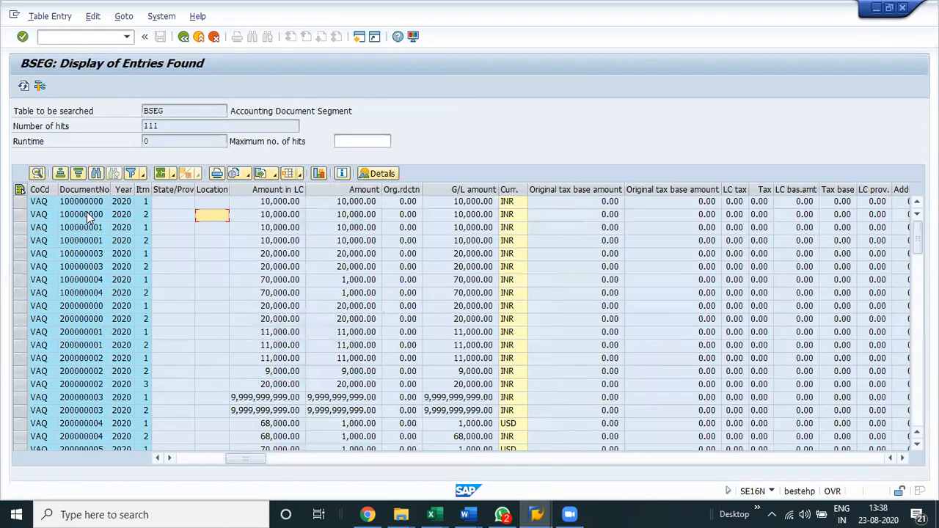
{"action": "key", "text": "Home"}
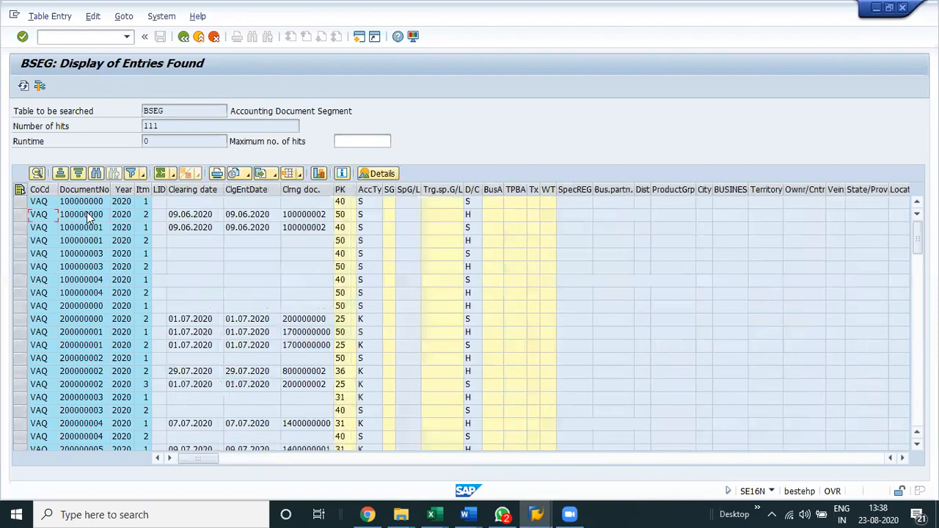
Examine the debit/credit indicator, local currency amount, G/L amount and currency columns of the BSEG entries.
{"action": "key", "text": "Right"}
{"action": "key", "text": "Right"}
{"action": "key", "text": "Right"}
{"action": "key", "text": "Right"}
{"action": "key", "text": "Right"}
{"action": "key", "text": "Right"}
{"action": "key", "text": "Right"}
{"action": "key", "text": "Right"}
{"action": "key", "text": "Right"}
{"action": "key", "text": "Right"}
{"action": "key", "text": "Right"}
{"action": "key", "text": "Right"}
{"action": "key", "text": "Right"}
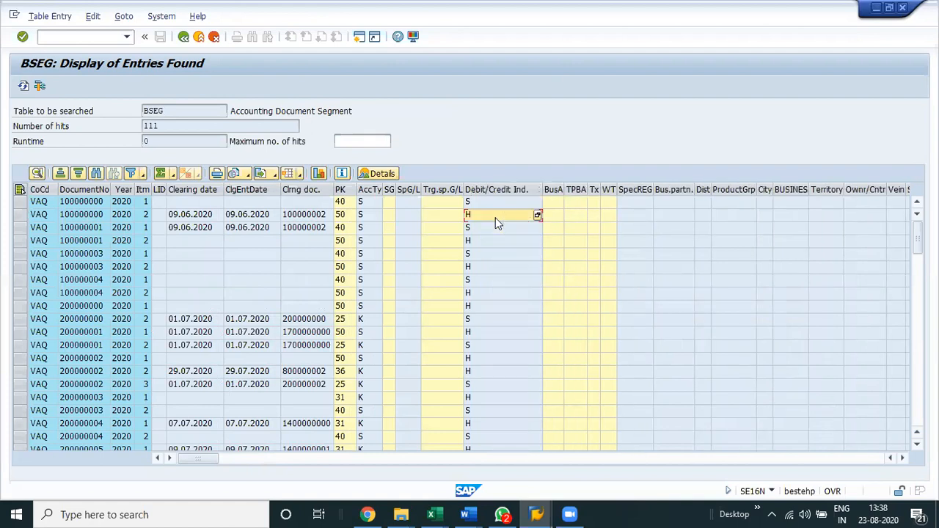
{"action": "key", "text": "Left"}
{"action": "key", "text": "Left"}
{"action": "key", "text": "Left"}
{"action": "key", "text": "Left"}
{"action": "key", "text": "Left"}
{"action": "key", "text": "Left"}
{"action": "key", "text": "Left"}
{"action": "key", "text": "Left"}
{"action": "key", "text": "Left"}
{"action": "key", "text": "Left"}
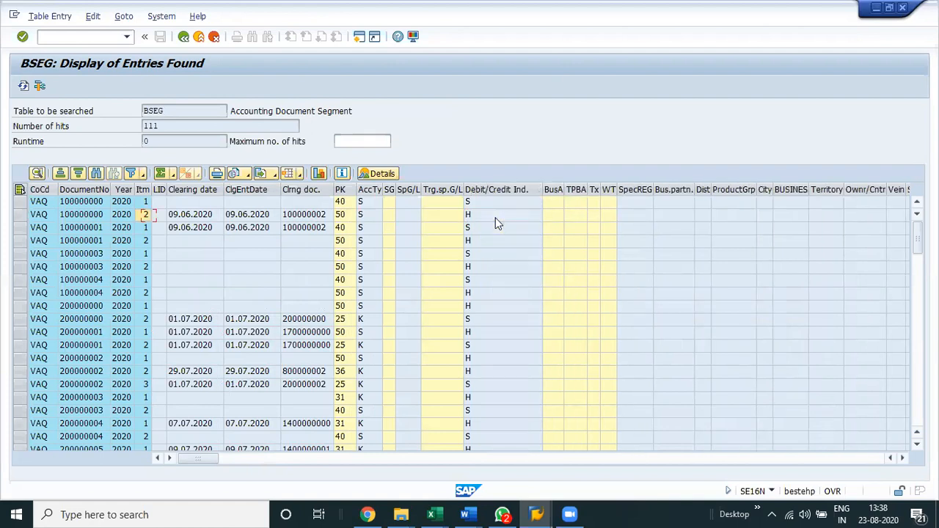
{"action": "key", "text": "Right"}
{"action": "key", "text": "Right"}
{"action": "key", "text": "Right"}
{"action": "key", "text": "Right"}
{"action": "key", "text": "Right"}
{"action": "key", "text": "Right"}
{"action": "key", "text": "Right"}
{"action": "key", "text": "Right"}
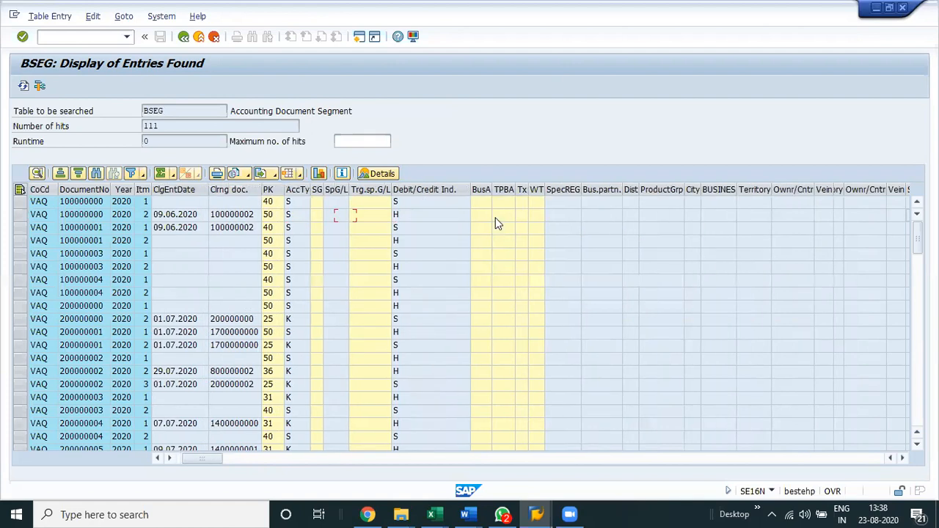
{"action": "key", "text": "Right"}
{"action": "key", "text": "Right"}
{"action": "key", "text": "Right"}
{"action": "key", "text": "Right"}
{"action": "key", "text": "Right"}
{"action": "key", "text": "Right"}
{"action": "key", "text": "Right"}
{"action": "key", "text": "Right"}
{"action": "key", "text": "Right"}
{"action": "key", "text": "Right"}
{"action": "key", "text": "Right"}
{"action": "key", "text": "Right"}
{"action": "key", "text": "Right"}
{"action": "key", "text": "Right"}
{"action": "key", "text": "Right"}
{"action": "key", "text": "Right"}
{"action": "key", "text": "Right"}
{"action": "key", "text": "Right"}
{"action": "key", "text": "Right"}
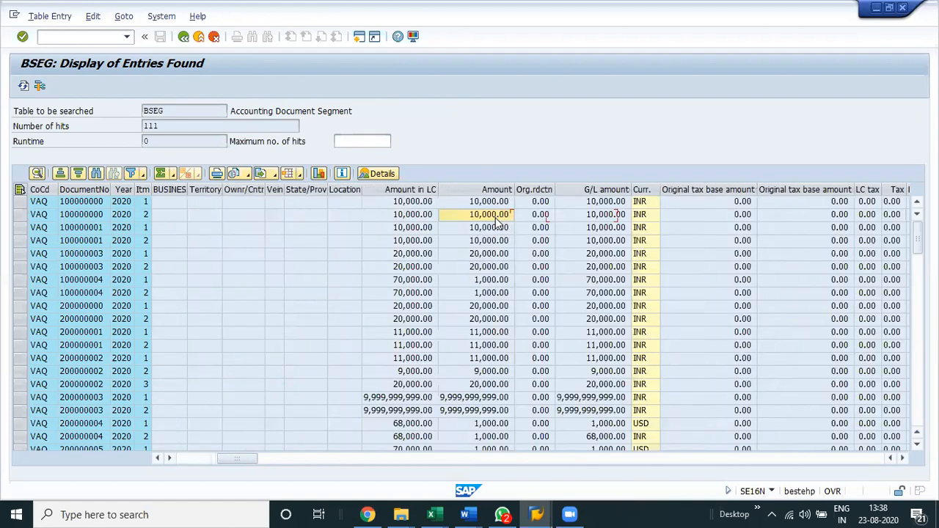
{"action": "key", "text": "Right"}
{"action": "key", "text": "Right"}
{"action": "key", "text": "Right"}
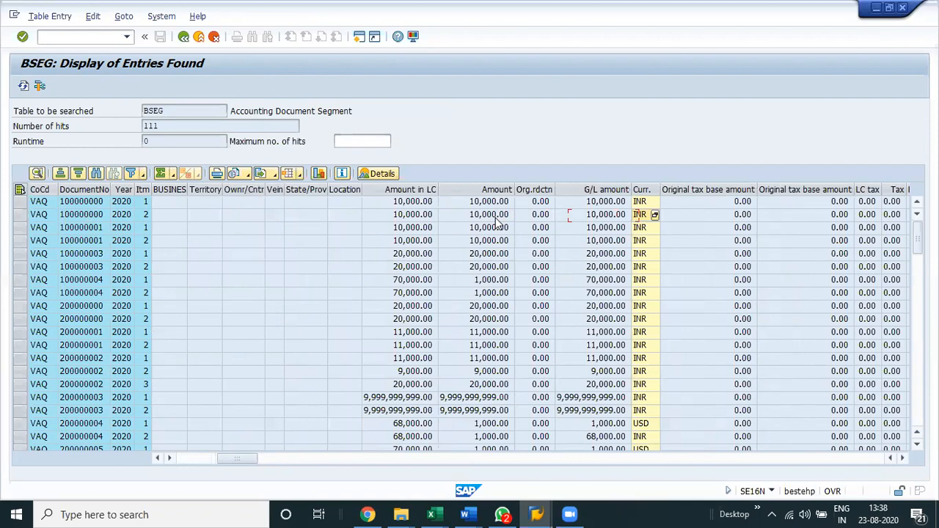
Examine the tax, valuation difference, assignment, text and billing document columns of the BSEG entries.
{"action": "key", "text": "Right"}
{"action": "key", "text": "Right"}
{"action": "key", "text": "Right"}
{"action": "key", "text": "Right"}
{"action": "key", "text": "Right"}
{"action": "key", "text": "Right"}
{"action": "key", "text": "Right"}
{"action": "key", "text": "Right"}
{"action": "key", "text": "Right"}
{"action": "key", "text": "Right"}
{"action": "key", "text": "Right"}
{"action": "key", "text": "Right"}
{"action": "key", "text": "Right"}
{"action": "key", "text": "Right"}
{"action": "key", "text": "Right"}
{"action": "key", "text": "Right"}
{"action": "key", "text": "Right"}
{"action": "key", "text": "Right"}
{"action": "key", "text": "Right"}
{"action": "key", "text": "Right"}
{"action": "key", "text": "Right"}
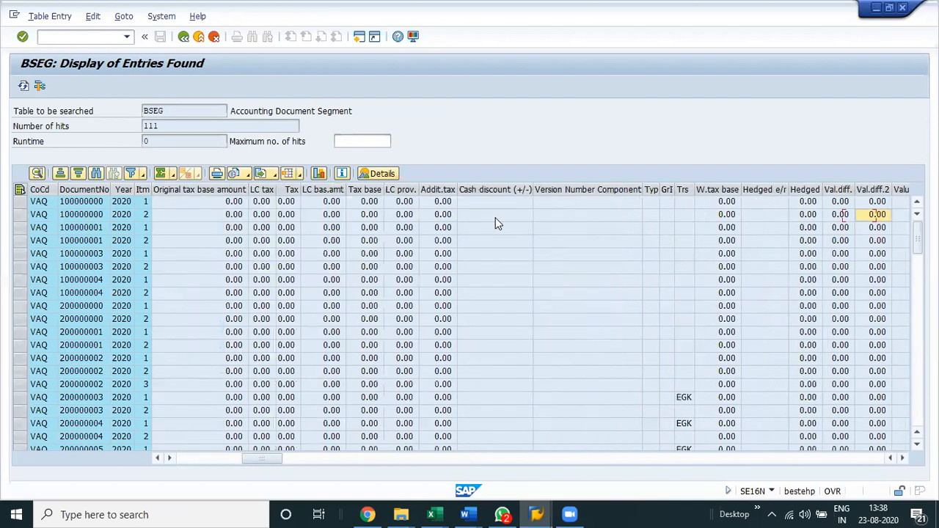
{"action": "key", "text": "Right"}
{"action": "key", "text": "Right"}
{"action": "key", "text": "Right"}
{"action": "key", "text": "Right"}
{"action": "key", "text": "Right"}
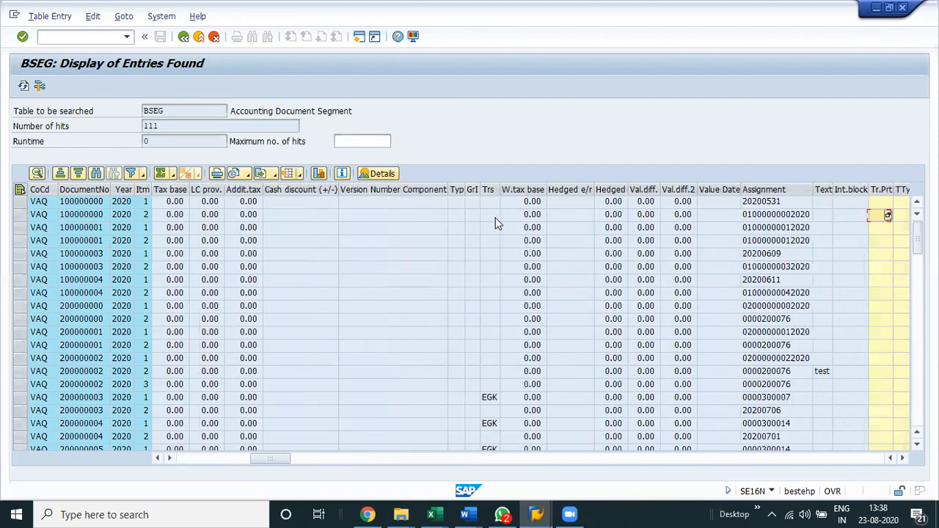
{"action": "key", "text": "Left"}
{"action": "key", "text": "Left"}
{"action": "key", "text": "Right"}
{"action": "key", "text": "Right"}
{"action": "key", "text": "Right"}
{"action": "key", "text": "Right"}
{"action": "key", "text": "Right"}
{"action": "key", "text": "Right"}
{"action": "key", "text": "Right"}
{"action": "key", "text": "Right"}
{"action": "key", "text": "Right"}
{"action": "key", "text": "Right"}
{"action": "key", "text": "Right"}
{"action": "key", "text": "Right"}
{"action": "key", "text": "Right"}
{"action": "key", "text": "Right"}
{"action": "key", "text": "Right"}
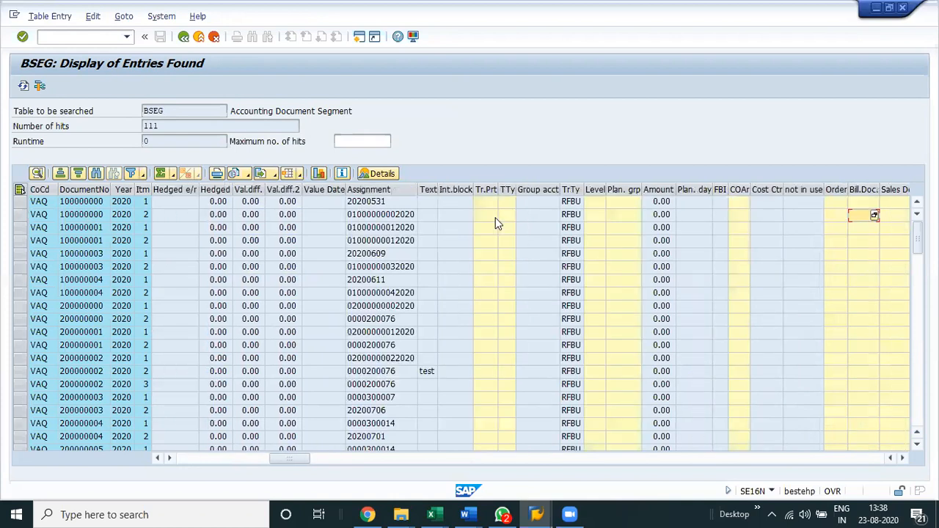
{"action": "key", "text": "Right"}
{"action": "key", "text": "Right"}
{"action": "key", "text": "Right"}
{"action": "key", "text": "Right"}
{"action": "key", "text": "Right"}
{"action": "key", "text": "Right"}
{"action": "key", "text": "Right"}
{"action": "key", "text": "Right"}
{"action": "key", "text": "Right"}
{"action": "key", "text": "Right"}
{"action": "key", "text": "Right"}
{"action": "key", "text": "Right"}
{"action": "key", "text": "Right"}
{"action": "key", "text": "Right"}
{"action": "key", "text": "Right"}
{"action": "key", "text": "Right"}
{"action": "key", "text": "Right"}
{"action": "key", "text": "Right"}
{"action": "key", "text": "Right"}
{"action": "key", "text": "Right"}
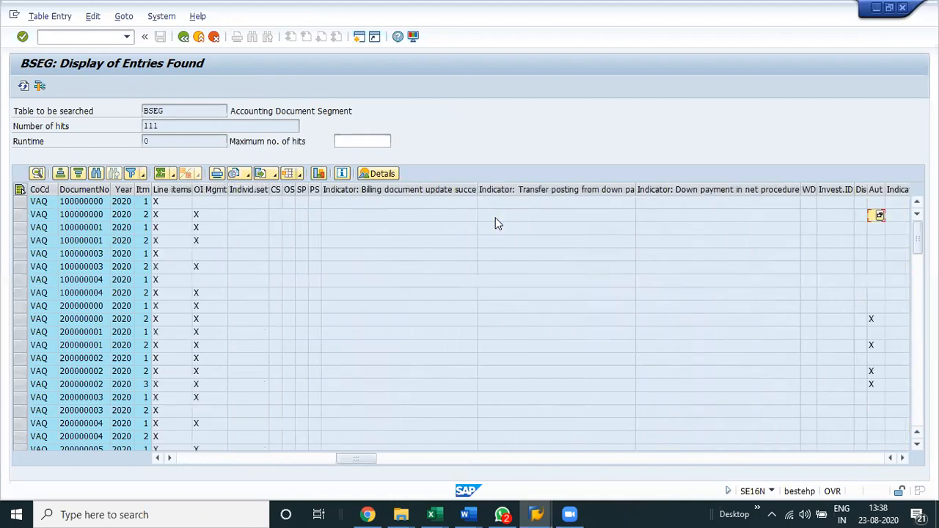
Examine the line item and open item management indicators and the G/L account, customer and vendor columns in BSEG.
{"action": "key", "text": "Left"}
{"action": "key", "text": "Left"}
{"action": "key", "text": "Left"}
{"action": "key", "text": "Left"}
{"action": "key", "text": "Left"}
{"action": "key", "text": "Left"}
{"action": "key", "text": "Left"}
{"action": "key", "text": "Left"}
{"action": "key", "text": "Left"}
{"action": "key", "text": "Left"}
{"action": "key", "text": "Left"}
{"action": "key", "text": "Left"}
{"action": "key", "text": "Left"}
{"action": "key", "text": "Left"}
{"action": "key", "text": "Left"}
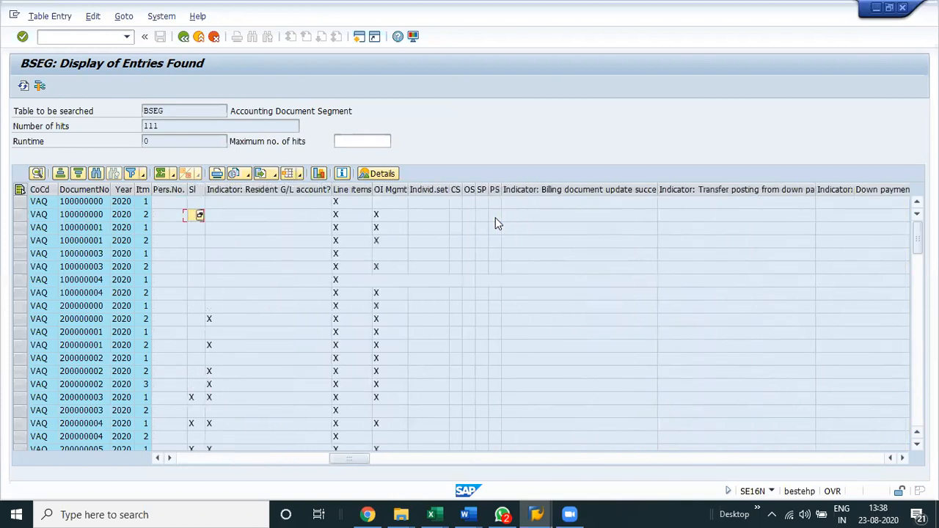
{"action": "key", "text": "Right"}
{"action": "key", "text": "Right"}
{"action": "key", "text": "Right"}
{"action": "key", "text": "Right"}
{"action": "key", "text": "Right"}
{"action": "key", "text": "Right"}
{"action": "key", "text": "Right"}
{"action": "key", "text": "Right"}
{"action": "key", "text": "Right"}
{"action": "key", "text": "Right"}
{"action": "key", "text": "Right"}
{"action": "key", "text": "Right"}
{"action": "key", "text": "Right"}
{"action": "key", "text": "Right"}
{"action": "key", "text": "Right"}
{"action": "key", "text": "Right"}
{"action": "key", "text": "Right"}
{"action": "key", "text": "Right"}
{"action": "key", "text": "Right"}
{"action": "key", "text": "Right"}
{"action": "key", "text": "Left"}
{"action": "key", "text": "Left"}
{"action": "key", "text": "Left"}
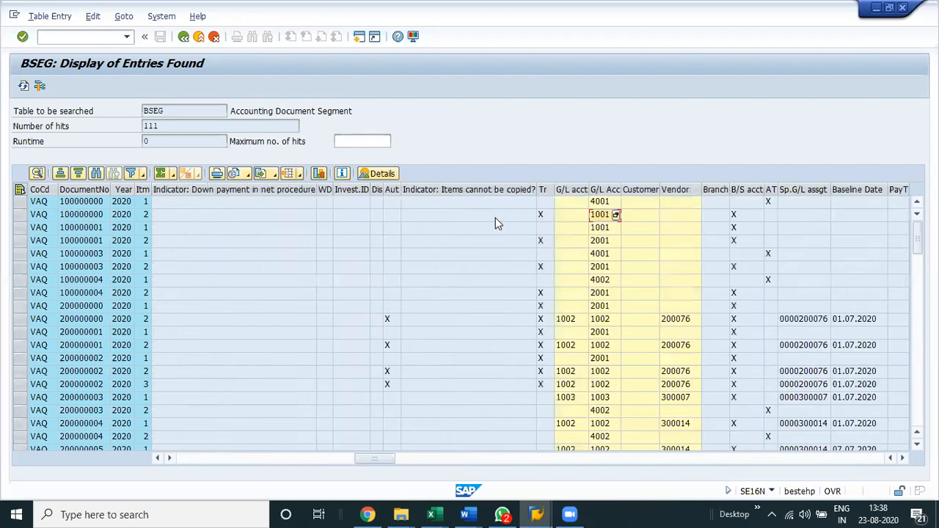
{"action": "key", "text": "Right"}
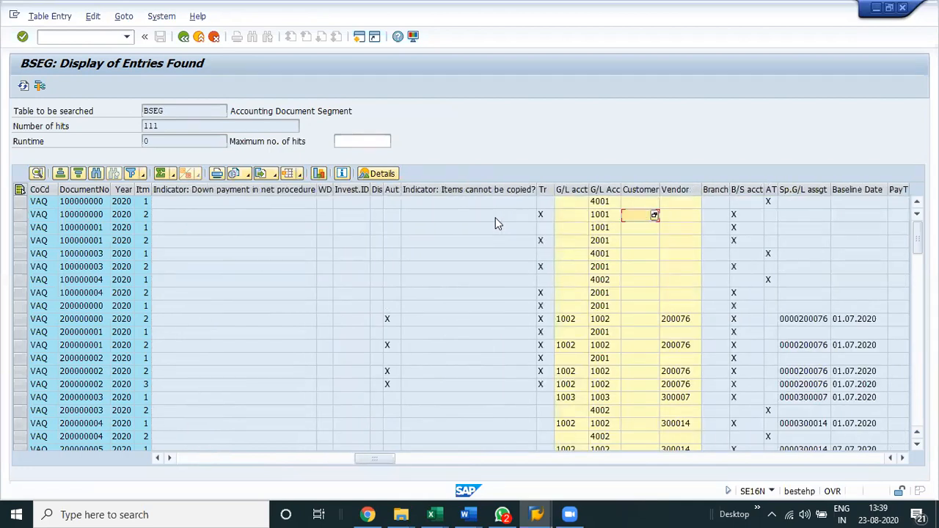
{"action": "key", "text": "Right"}
{"action": "key", "text": "Right"}
{"action": "key", "text": "Right"}
{"action": "key", "text": "Right"}
{"action": "key", "text": "Right"}
{"action": "key", "text": "Right"}
{"action": "key", "text": "Right"}
{"action": "key", "text": "Right"}
{"action": "key", "text": "Right"}
{"action": "key", "text": "Right"}
{"action": "key", "text": "Right"}
{"action": "key", "text": "Right"}
{"action": "key", "text": "Right"}
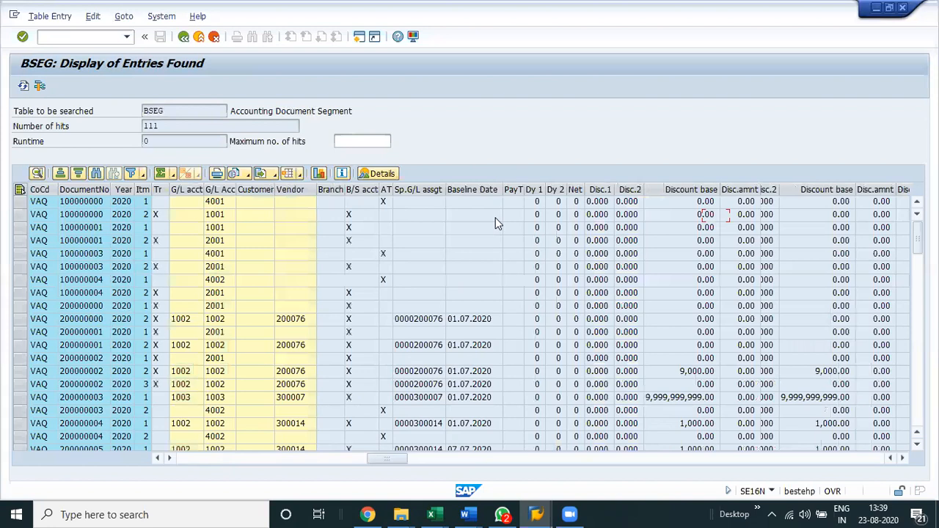
Look through the remaining BSEG columns, from discounts and invoice reference to the last field, and return to the first column.
{"action": "key", "text": "Right"}
{"action": "key", "text": "Right"}
{"action": "key", "text": "Right"}
{"action": "key", "text": "Right"}
{"action": "key", "text": "Right"}
{"action": "key", "text": "Right"}
{"action": "key", "text": "Right"}
{"action": "key", "text": "Right"}
{"action": "key", "text": "Right"}
{"action": "key", "text": "Right"}
{"action": "key", "text": "Right"}
{"action": "key", "text": "Right"}
{"action": "key", "text": "Right"}
{"action": "key", "text": "Right"}
{"action": "key", "text": "Right"}
{"action": "key", "text": "Right"}
{"action": "key", "text": "Right"}
{"action": "key", "text": "Right"}
{"action": "key", "text": "Right"}
{"action": "key", "text": "Right"}
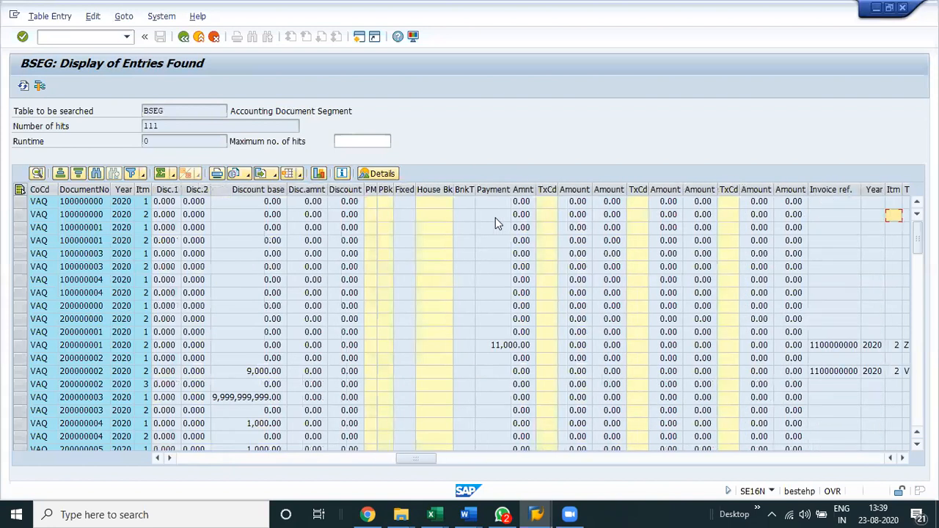
{"action": "key", "text": "Right"}
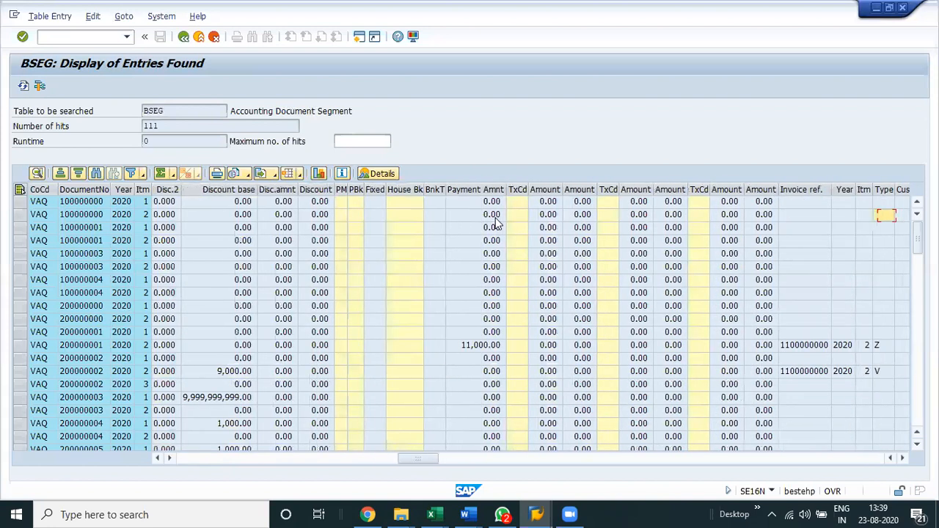
{"action": "key", "text": "Right"}
{"action": "key", "text": "Right"}
{"action": "key", "text": "Right"}
{"action": "key", "text": "Right"}
{"action": "key", "text": "Right"}
{"action": "key", "text": "Right"}
{"action": "key", "text": "Right"}
{"action": "key", "text": "Right"}
{"action": "key", "text": "Right"}
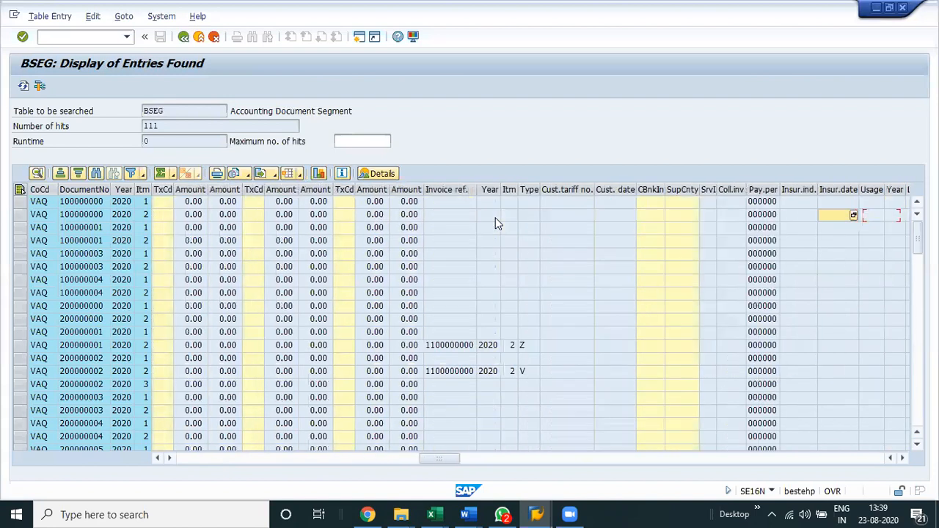
{"action": "key", "text": "Right"}
{"action": "key", "text": "Right"}
{"action": "key", "text": "Right"}
{"action": "key", "text": "Right"}
{"action": "key", "text": "Right"}
{"action": "key", "text": "Right"}
{"action": "key", "text": "Right"}
{"action": "key", "text": "Right"}
{"action": "key", "text": "Right"}
{"action": "key", "text": "Right"}
{"action": "key", "text": "Right"}
{"action": "key", "text": "Right"}
{"action": "key", "text": "Right"}
{"action": "key", "text": "Right"}
{"action": "key", "text": "Right"}
{"action": "key", "text": "Right"}
{"action": "key", "text": "Right"}
{"action": "key", "text": "Right"}
{"action": "key", "text": "Right"}
{"action": "key", "text": "Right"}
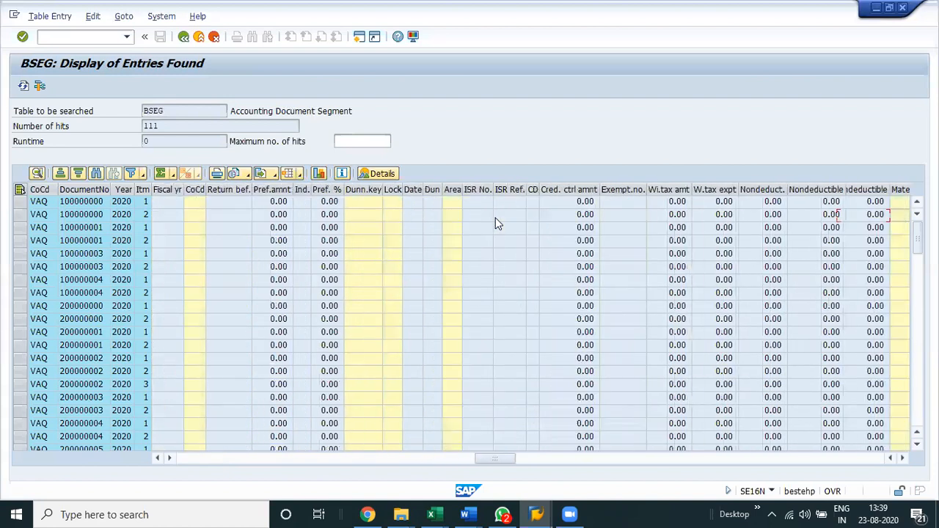
{"action": "key", "text": "Right"}
{"action": "key", "text": "Right"}
{"action": "key", "text": "Right"}
{"action": "key", "text": "Right"}
{"action": "key", "text": "Right"}
{"action": "key", "text": "Right"}
{"action": "key", "text": "Right"}
{"action": "key", "text": "Right"}
{"action": "key", "text": "Right"}
{"action": "key", "text": "Right"}
{"action": "key", "text": "Right"}
{"action": "key", "text": "Right"}
{"action": "key", "text": "Right"}
{"action": "key", "text": "Right"}
{"action": "key", "text": "Right"}
{"action": "key", "text": "Right"}
{"action": "key", "text": "Right"}
{"action": "key", "text": "Right"}
{"action": "key", "text": "Right"}
{"action": "key", "text": "Right"}
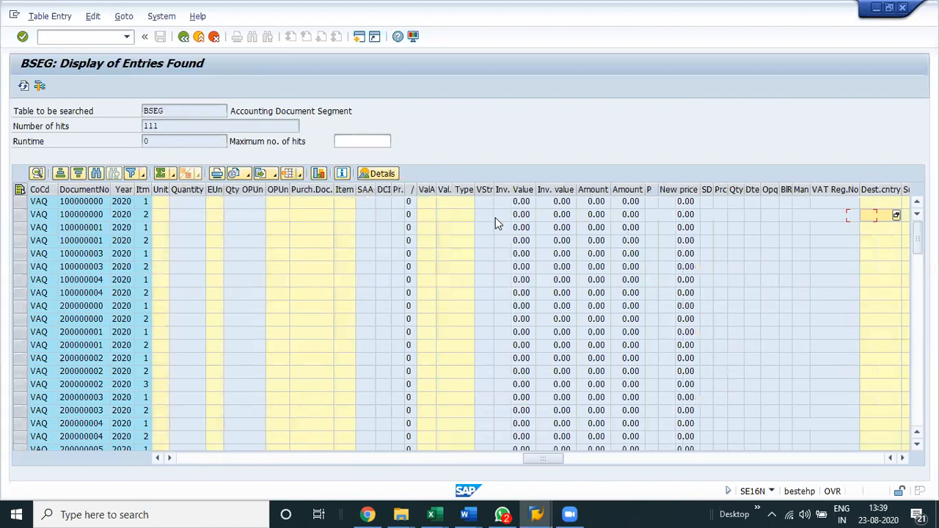
{"action": "key", "text": "Right"}
{"action": "key", "text": "Right"}
{"action": "key", "text": "Right"}
{"action": "key", "text": "Right"}
{"action": "key", "text": "Right"}
{"action": "key", "text": "Right"}
{"action": "key", "text": "Right"}
{"action": "key", "text": "Right"}
{"action": "key", "text": "Right"}
{"action": "key", "text": "Right"}
{"action": "key", "text": "Right"}
{"action": "key", "text": "Right"}
{"action": "key", "text": "Right"}
{"action": "key", "text": "Right"}
{"action": "key", "text": "Right"}
{"action": "key", "text": "Right"}
{"action": "key", "text": "Right"}
{"action": "key", "text": "Right"}
{"action": "key", "text": "Right"}
{"action": "key", "text": "Right"}
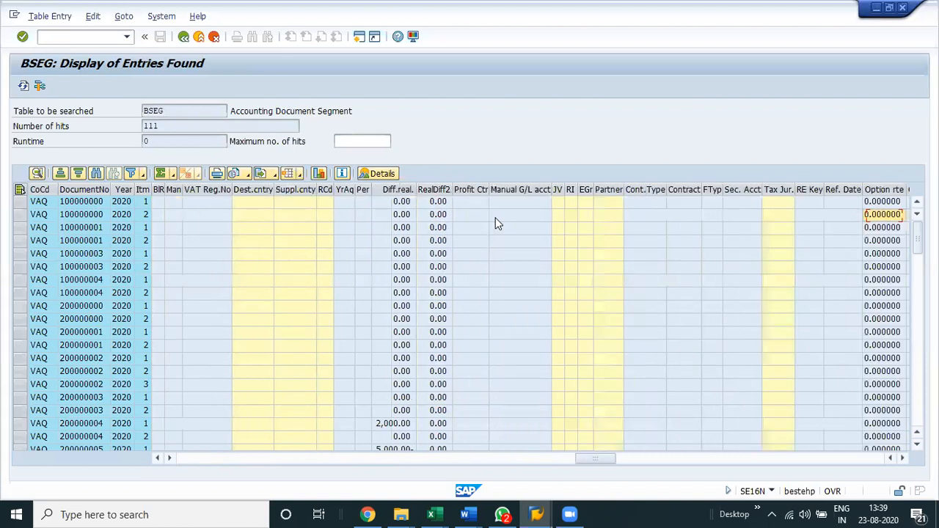
{"action": "key", "text": "Right"}
{"action": "key", "text": "Right"}
{"action": "key", "text": "Right"}
{"action": "key", "text": "Right"}
{"action": "key", "text": "Right"}
{"action": "key", "text": "Right"}
{"action": "key", "text": "Right"}
{"action": "key", "text": "Right"}
{"action": "key", "text": "Right"}
{"action": "key", "text": "Right"}
{"action": "key", "text": "Right"}
{"action": "key", "text": "Right"}
{"action": "key", "text": "Right"}
{"action": "key", "text": "Right"}
{"action": "key", "text": "Right"}
{"action": "key", "text": "Right"}
{"action": "key", "text": "Right"}
{"action": "key", "text": "Right"}
{"action": "key", "text": "Right"}
{"action": "key", "text": "Right"}
{"action": "key", "text": "Right"}
{"action": "key", "text": "Right"}
{"action": "key", "text": "Right"}
{"action": "key", "text": "Right"}
{"action": "key", "text": "Right"}
{"action": "key", "text": "Right"}
{"action": "key", "text": "Right"}
{"action": "key", "text": "Right"}
{"action": "key", "text": "Right"}
{"action": "key", "text": "Right"}
{"action": "key", "text": "Right"}
{"action": "key", "text": "Right"}
{"action": "key", "text": "Right"}
{"action": "key", "text": "Right"}
{"action": "key", "text": "Right"}
{"action": "key", "text": "Right"}
{"action": "key", "text": "Right"}
{"action": "key", "text": "Right"}
{"action": "key", "text": "Right"}
{"action": "key", "text": "Right"}
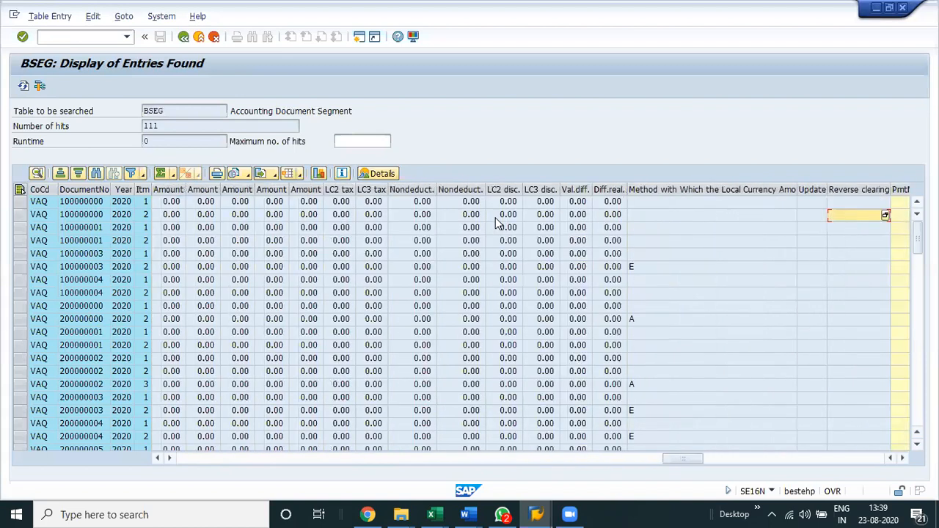
{"action": "key", "text": "Right"}
{"action": "key", "text": "Right"}
{"action": "key", "text": "Right"}
{"action": "key", "text": "Right"}
{"action": "key", "text": "Right"}
{"action": "key", "text": "Right"}
{"action": "key", "text": "Right"}
{"action": "key", "text": "Right"}
{"action": "key", "text": "Right"}
{"action": "key", "text": "Right"}
{"action": "key", "text": "Right"}
{"action": "key", "text": "Right"}
{"action": "key", "text": "Right"}
{"action": "key", "text": "Right"}
{"action": "key", "text": "Right"}
{"action": "key", "text": "Right"}
{"action": "key", "text": "Right"}
{"action": "key", "text": "Right"}
{"action": "key", "text": "Right"}
{"action": "key", "text": "Right"}
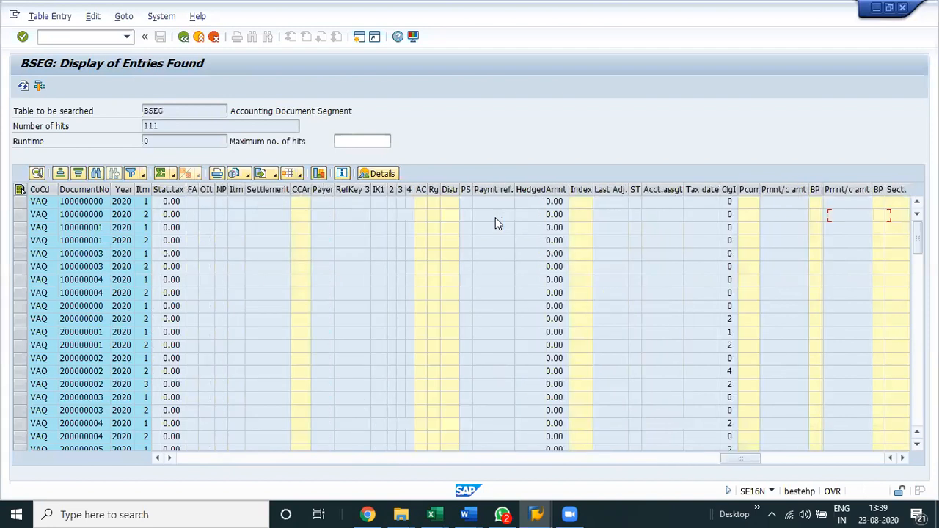
{"action": "key", "text": "Right"}
{"action": "key", "text": "Right"}
{"action": "key", "text": "Right"}
{"action": "key", "text": "Right"}
{"action": "key", "text": "Right"}
{"action": "key", "text": "Right"}
{"action": "key", "text": "Right"}
{"action": "key", "text": "Right"}
{"action": "key", "text": "Right"}
{"action": "key", "text": "Right"}
{"action": "key", "text": "Right"}
{"action": "key", "text": "Right"}
{"action": "key", "text": "Right"}
{"action": "key", "text": "Right"}
{"action": "key", "text": "Right"}
{"action": "key", "text": "Right"}
{"action": "key", "text": "Right"}
{"action": "key", "text": "Right"}
{"action": "key", "text": "Right"}
{"action": "key", "text": "Right"}
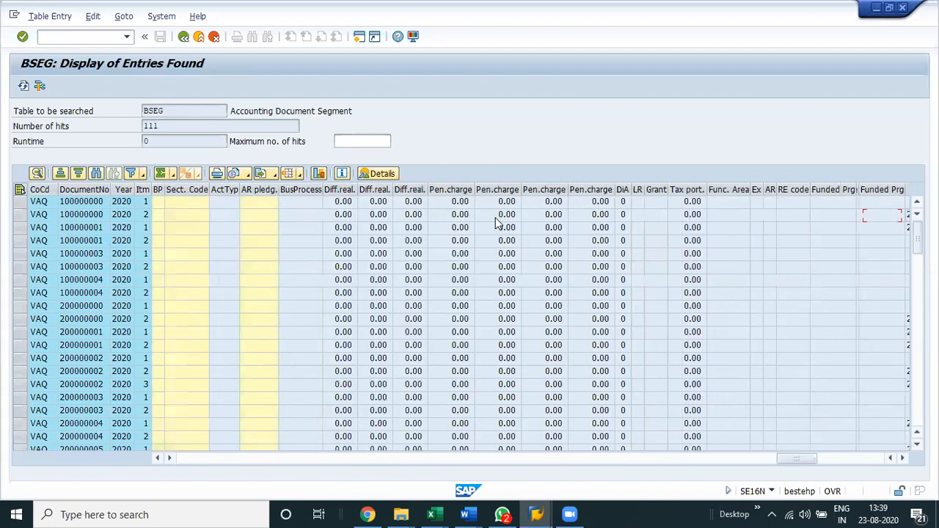
{"action": "key", "text": "Right"}
{"action": "key", "text": "Right"}
{"action": "key", "text": "Right"}
{"action": "key", "text": "Right"}
{"action": "key", "text": "Right"}
{"action": "key", "text": "Right"}
{"action": "key", "text": "Right"}
{"action": "key", "text": "Right"}
{"action": "key", "text": "Right"}
{"action": "key", "text": "Right"}
{"action": "key", "text": "Right"}
{"action": "key", "text": "Right"}
{"action": "key", "text": "Right"}
{"action": "key", "text": "Right"}
{"action": "key", "text": "Right"}
{"action": "key", "text": "Right"}
{"action": "key", "text": "Right"}
{"action": "key", "text": "Right"}
{"action": "key", "text": "Right"}
{"action": "key", "text": "Right"}
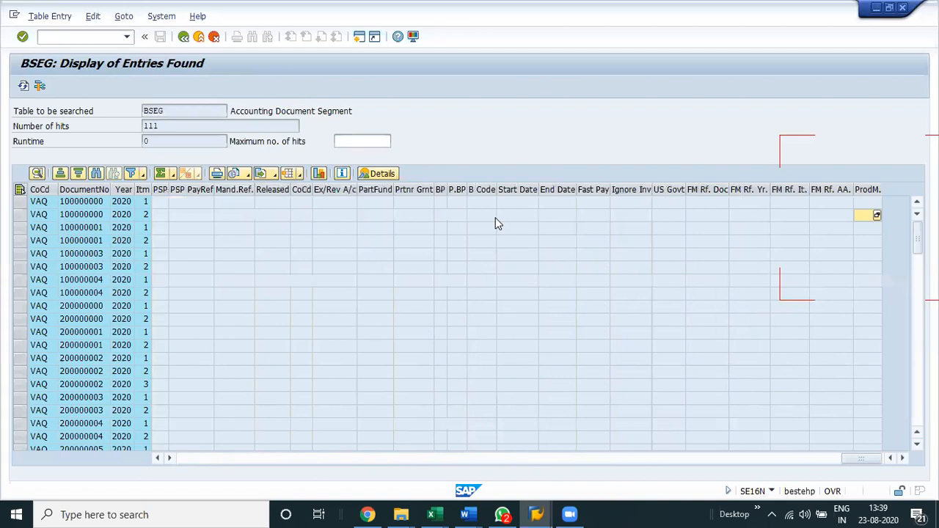
{"action": "key", "text": "Home"}
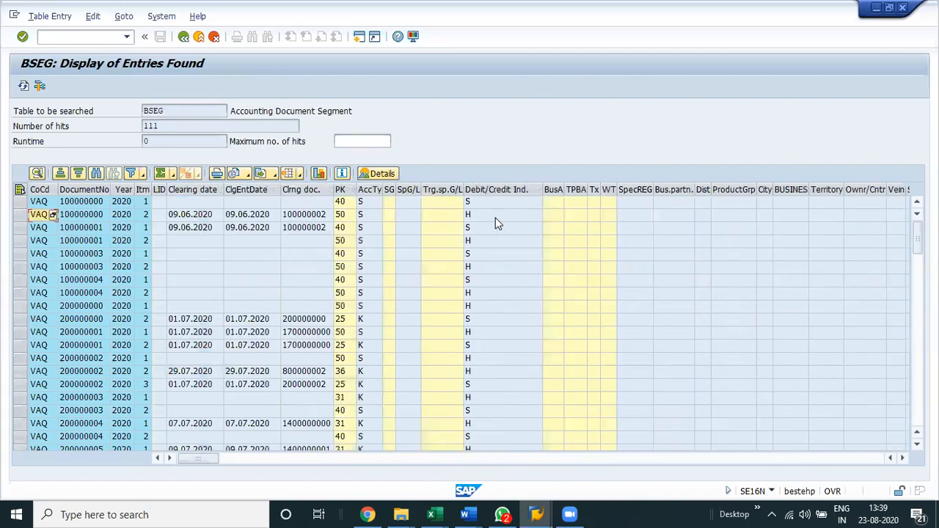
Switch to the Excel notes and enter the label "New GL Table" in cell A771.
{"action": "key", "text": "alt+Tab"}
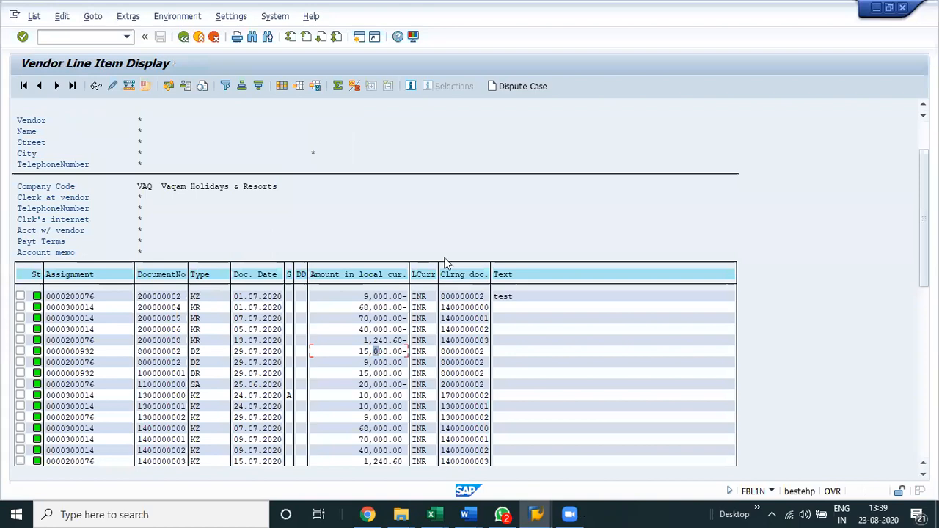
{"action": "key", "text": "alt+Tab"}
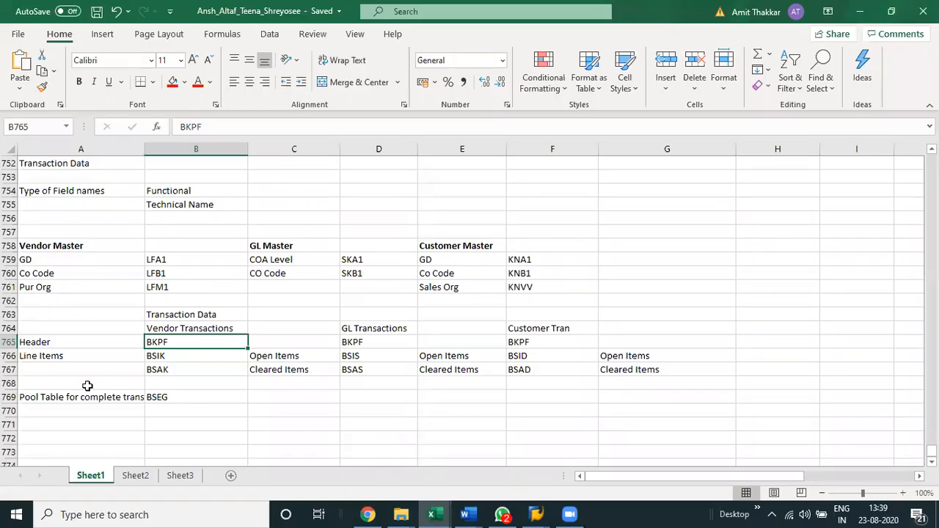
{"action": "scroll", "coordinate": [75, 346], "scroll_direction": "down", "scroll_amount": 2}
{"action": "left_click", "coordinate": [76, 342]}
{"action": "type", "text": "New "}
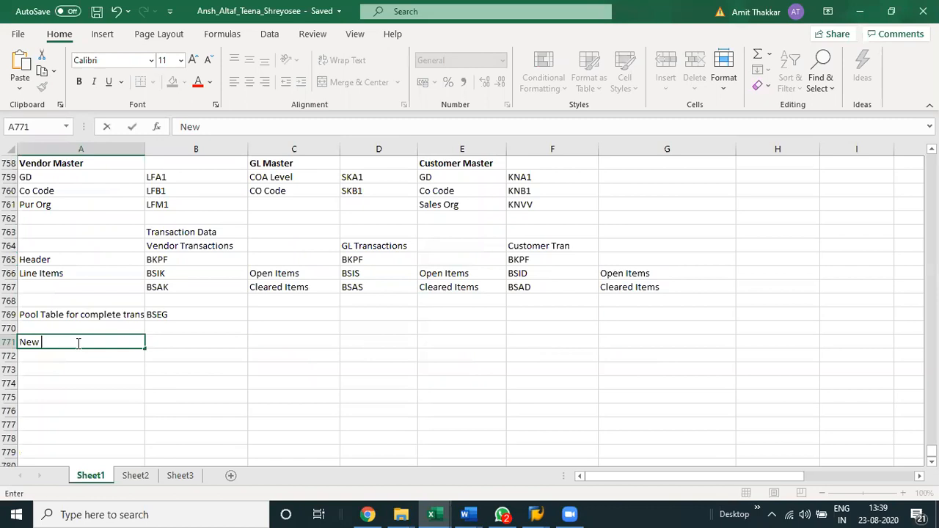
{"action": "type", "text": "GL Table"}
{"action": "key", "text": "Return"}
Enter the table name FAGLFLEXA in cell B771 beside the new label.
{"action": "key", "text": "Up"}
{"action": "key", "text": "Right"}
{"action": "type", "text": "F"}
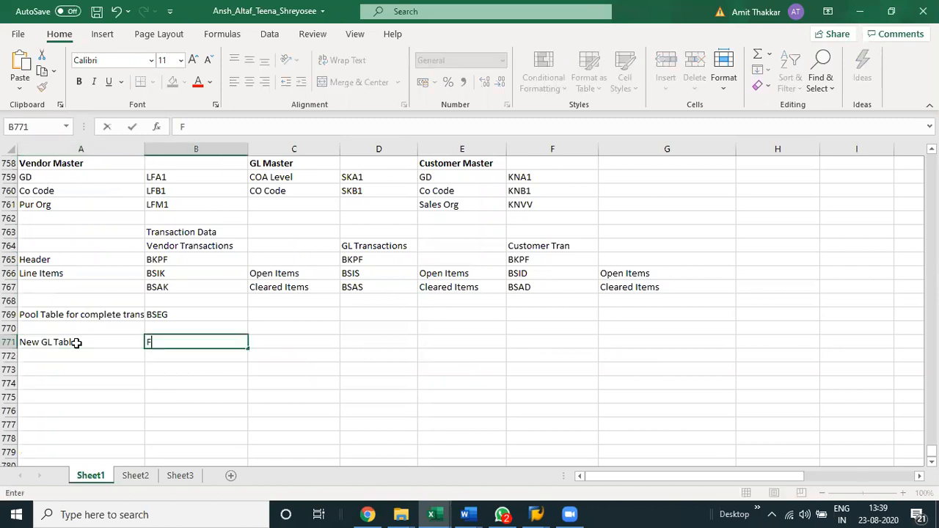
{"action": "type", "text": "AGLFLEXA"}
{"action": "key", "text": "Return"}
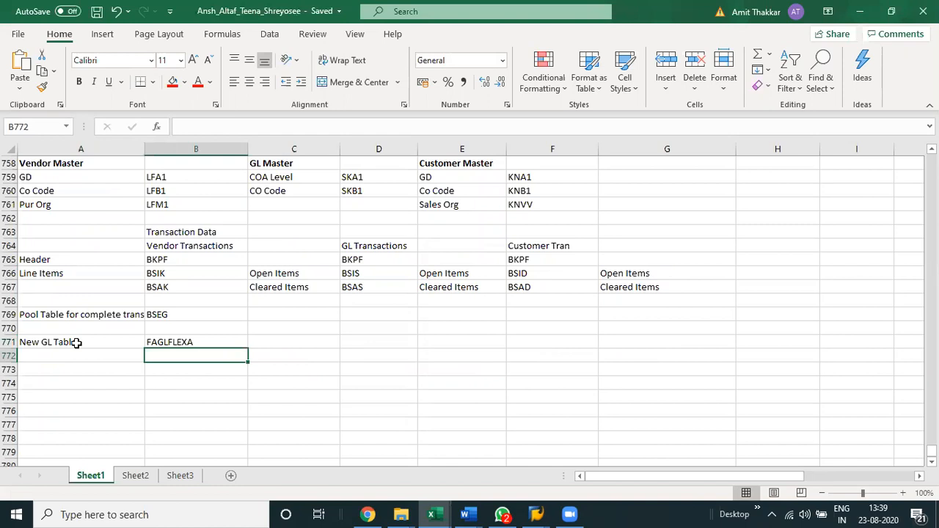
Switch back to SAP, leave the BSEG entries and load table FAGLFLEXA in General Table Display.
{"action": "key", "text": "alt+Tab"}
{"action": "left_click", "coordinate": [183, 38]}
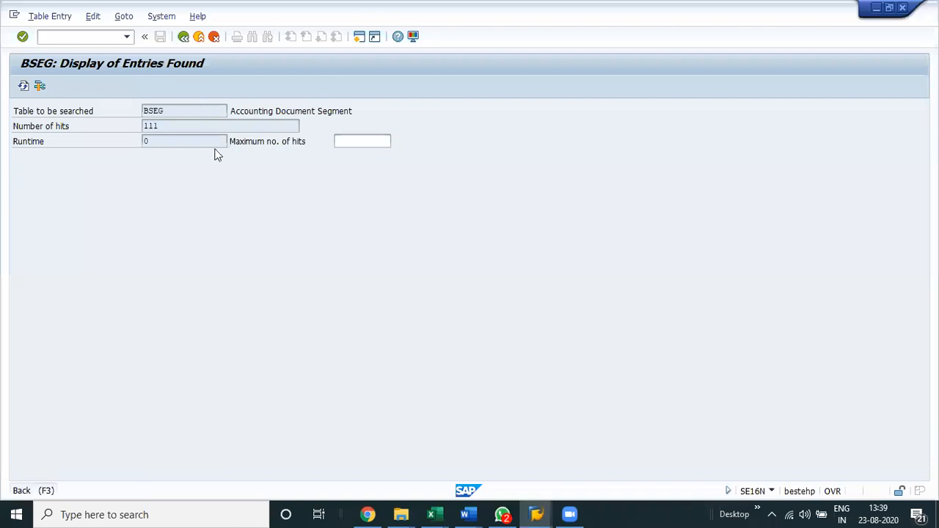
{"action": "type", "text": "faglfle"}
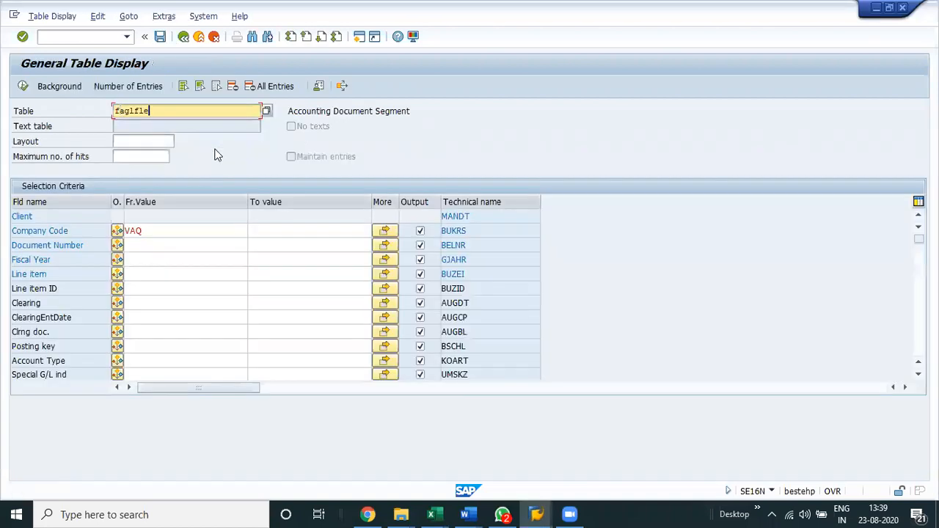
{"action": "type", "text": "xa"}
{"action": "key", "text": "Return"}
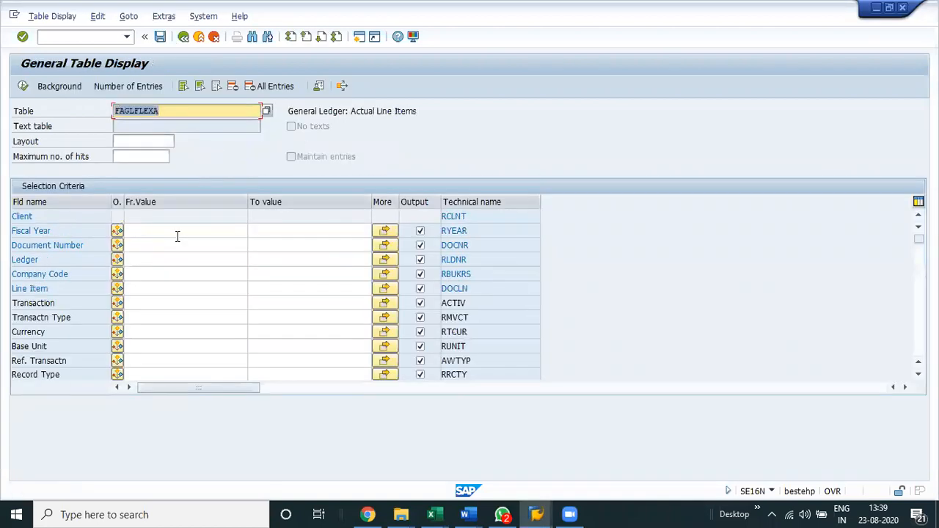
Display the entries of table FAGLFLEXA for company code VAQ.
{"action": "left_click", "coordinate": [157, 275]}
{"action": "type", "text": "va"}
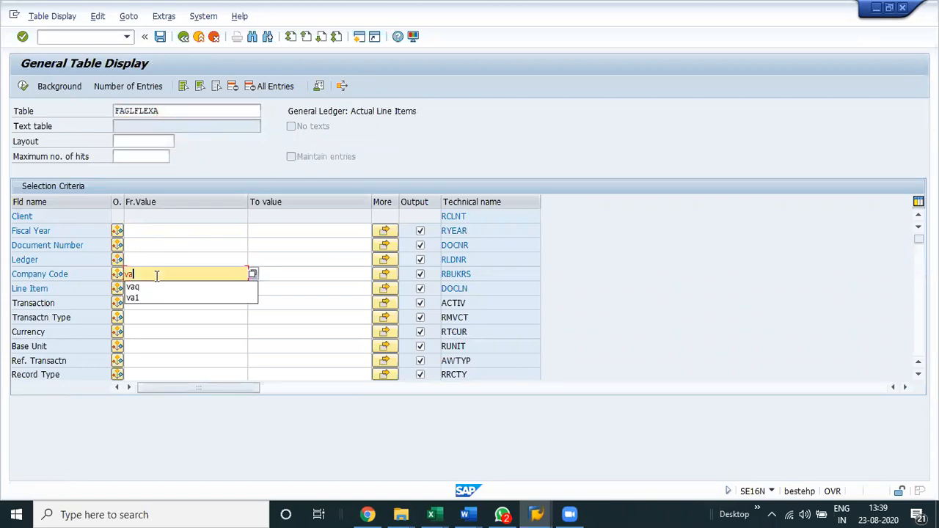
{"action": "type", "text": "q"}
{"action": "key", "text": "Return"}
{"action": "left_click", "coordinate": [23, 87]}
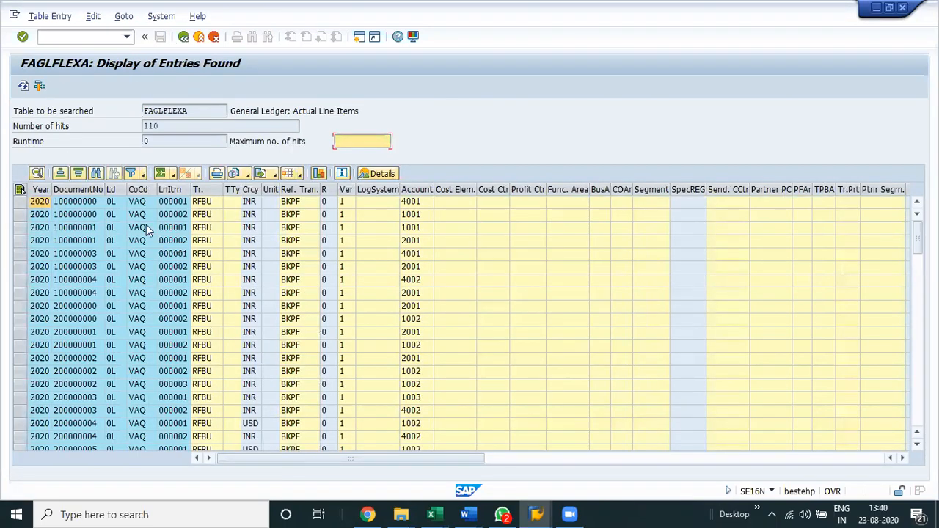
Examine the FAGLFLEXA line items across the account, amount, posting date, posting key and user columns.
{"action": "left_click", "coordinate": [285, 215]}
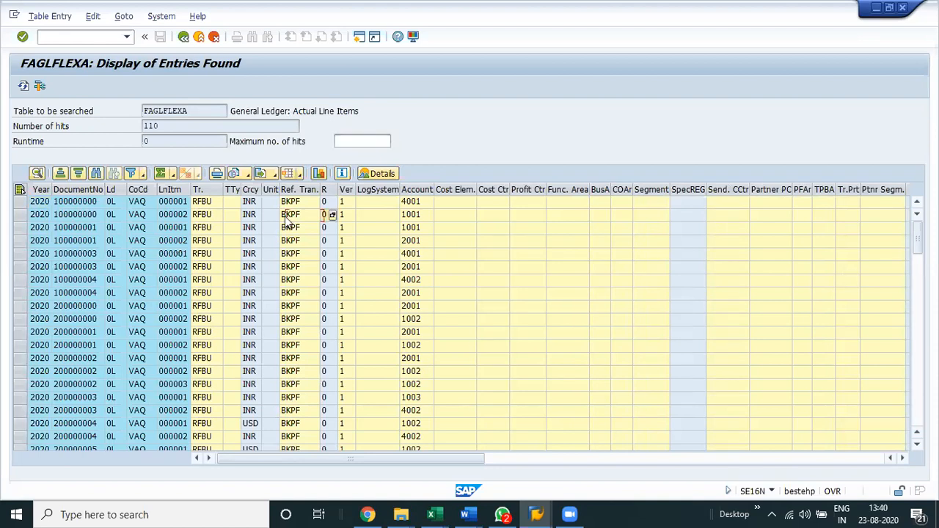
{"action": "key", "text": "Right"}
{"action": "key", "text": "Right"}
{"action": "key", "text": "Right"}
{"action": "key", "text": "Right"}
{"action": "key", "text": "Right"}
{"action": "key", "text": "Right"}
{"action": "key", "text": "Right"}
{"action": "key", "text": "Right"}
{"action": "key", "text": "Right"}
{"action": "key", "text": "Right"}
{"action": "key", "text": "Right"}
{"action": "key", "text": "Right"}
{"action": "key", "text": "Right"}
{"action": "key", "text": "Right"}
{"action": "key", "text": "Right"}
{"action": "key", "text": "Right"}
{"action": "key", "text": "Right"}
{"action": "key", "text": "Right"}
{"action": "key", "text": "Right"}
{"action": "key", "text": "Right"}
{"action": "key", "text": "Right"}
{"action": "key", "text": "Right"}
{"action": "key", "text": "Right"}
{"action": "key", "text": "Right"}
{"action": "key", "text": "Right"}
{"action": "key", "text": "Right"}
{"action": "key", "text": "Right"}
{"action": "key", "text": "Right"}
{"action": "key", "text": "Right"}
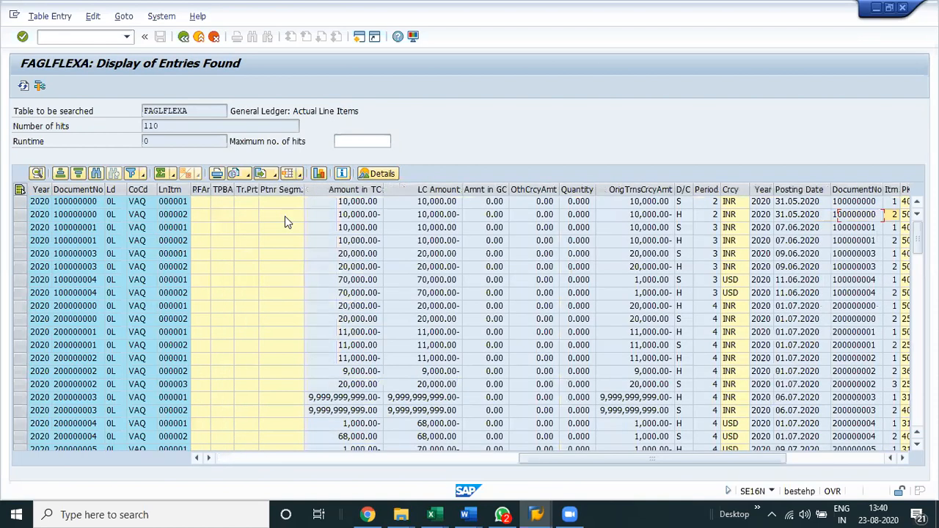
{"action": "key", "text": "Right"}
{"action": "key", "text": "Right"}
{"action": "key", "text": "Right"}
{"action": "key", "text": "Right"}
{"action": "key", "text": "Right"}
{"action": "key", "text": "Right"}
{"action": "key", "text": "Right"}
{"action": "key", "text": "Left"}
{"action": "key", "text": "Left"}
{"action": "key", "text": "Left"}
{"action": "key", "text": "Left"}
{"action": "key", "text": "Left"}
{"action": "key", "text": "Left"}
{"action": "key", "text": "Left"}
{"action": "key", "text": "Left"}
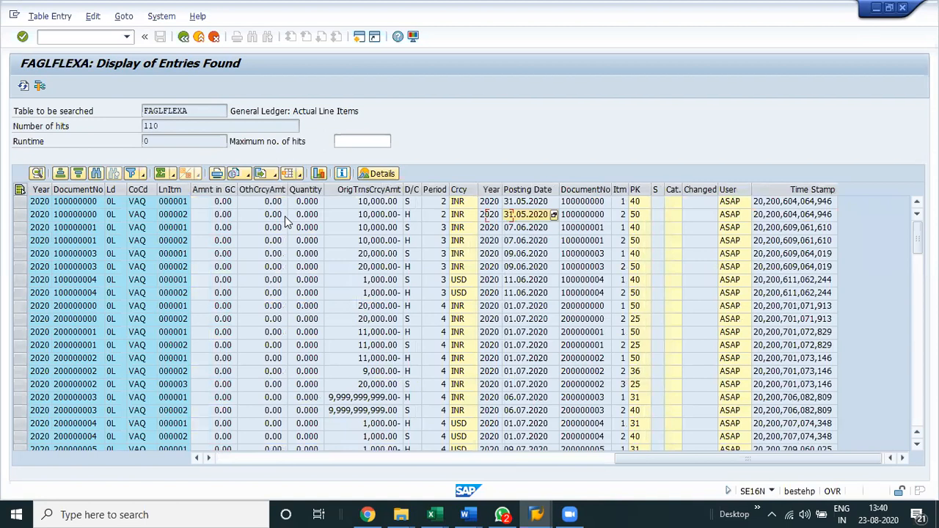
{"action": "key", "text": "Right"}
{"action": "key", "text": "Right"}
{"action": "key", "text": "Right"}
{"action": "key", "text": "Right"}
{"action": "key", "text": "Right"}
{"action": "key", "text": "Right"}
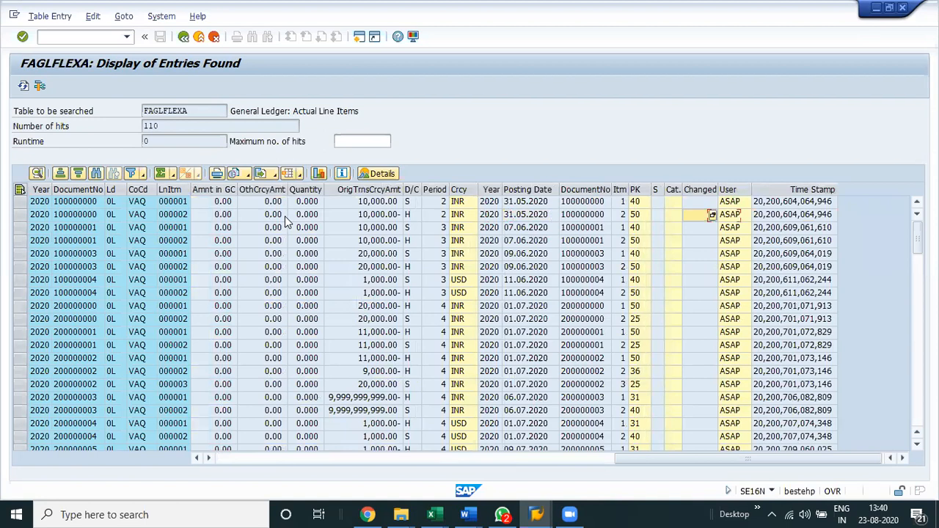
{"action": "key", "text": "Left"}
{"action": "key", "text": "Left"}
{"action": "key", "text": "Left"}
{"action": "key", "text": "Left"}
{"action": "key", "text": "Left"}
{"action": "key", "text": "Left"}
{"action": "key", "text": "Left"}
{"action": "key", "text": "Left"}
{"action": "key", "text": "Left"}
{"action": "key", "text": "Left"}
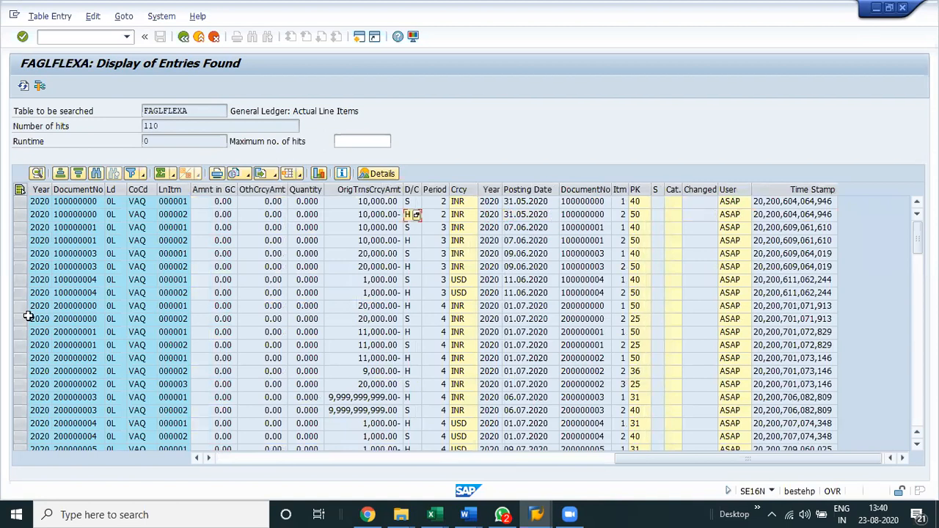
Leave the FAGLFLEXA entries and display the entries of table BKPF for company code VAQ.
{"action": "left_click", "coordinate": [183, 38]}
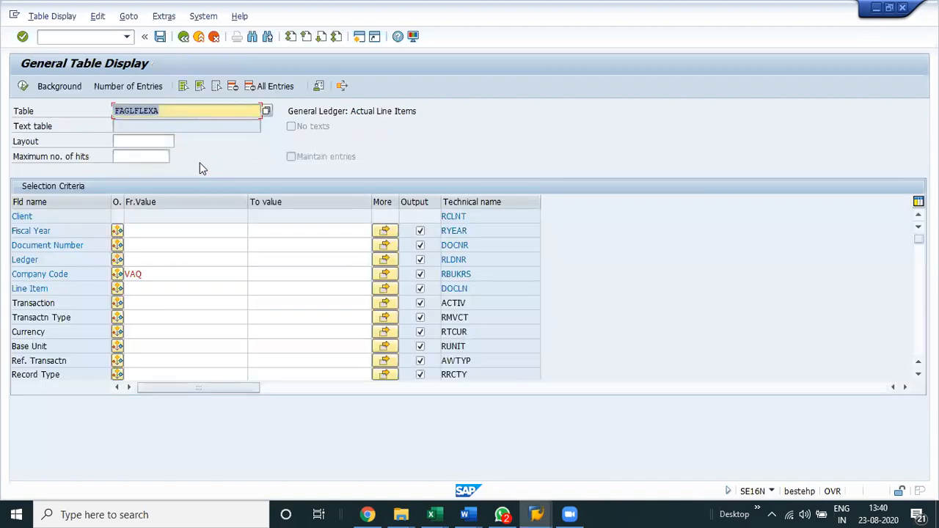
{"action": "type", "text": "bkpf"}
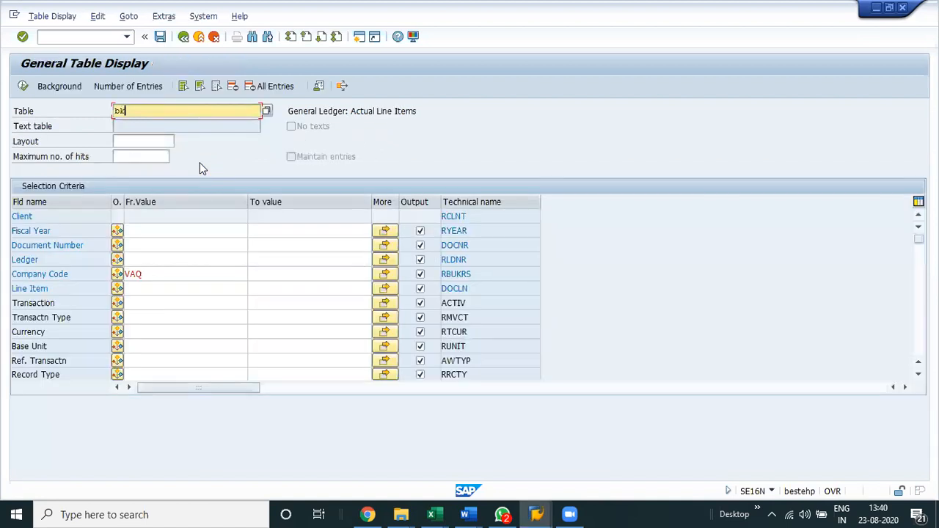
{"action": "key", "text": "Return"}
{"action": "left_click", "coordinate": [165, 230]}
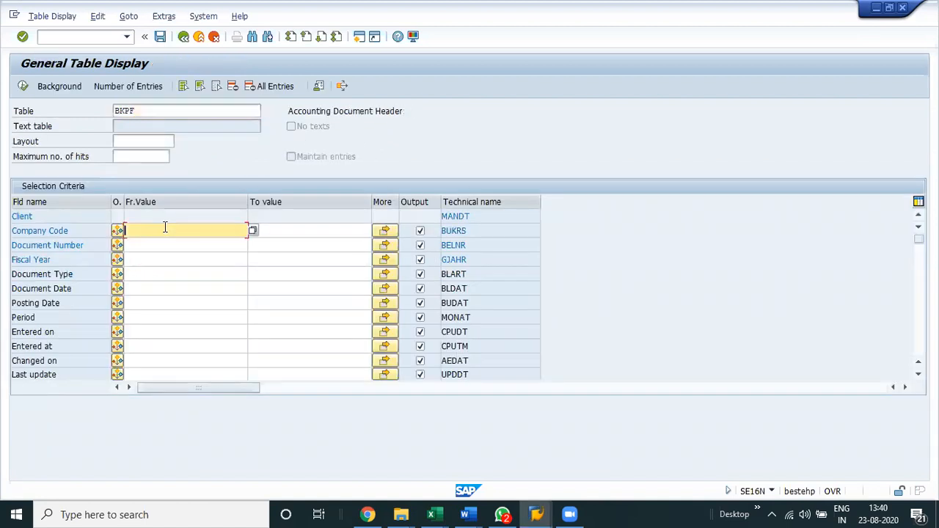
{"action": "type", "text": "VAQ"}
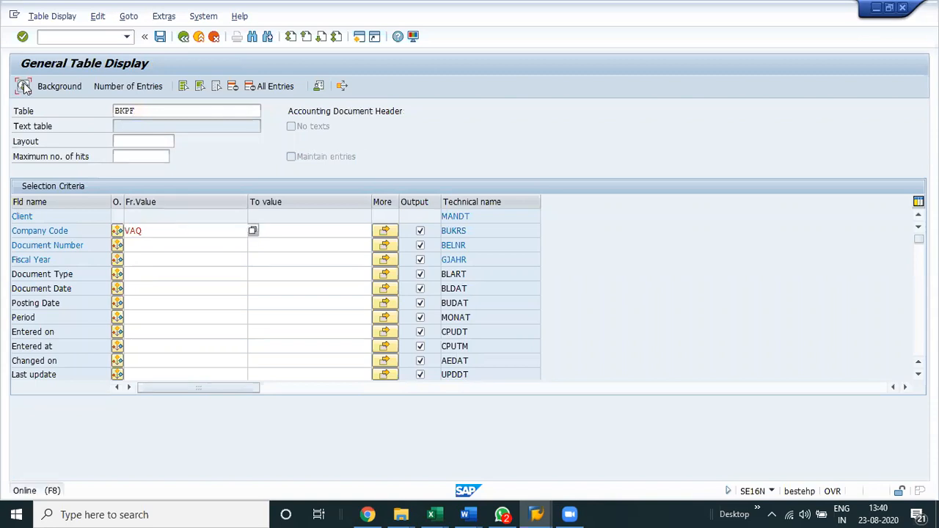
{"action": "left_click", "coordinate": [23, 86]}
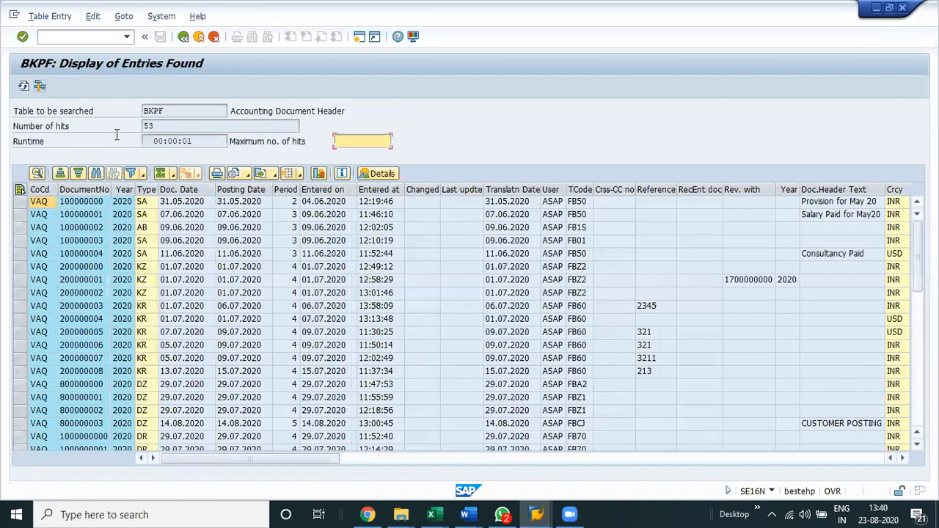
Examine the BKPF document headers from the hit count, document number and type across to the last column.
{"action": "left_click", "coordinate": [146, 126]}
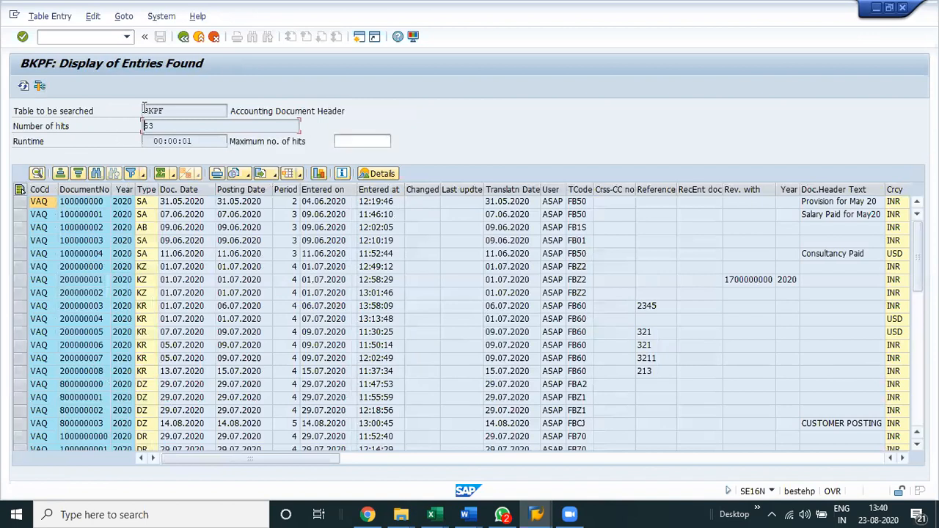
{"action": "left_click", "coordinate": [78, 212]}
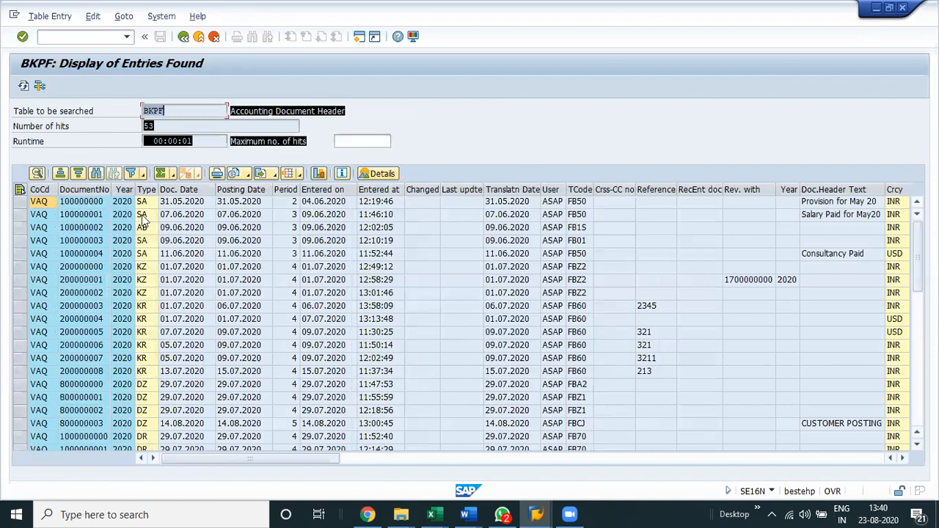
{"action": "left_click", "coordinate": [146, 322]}
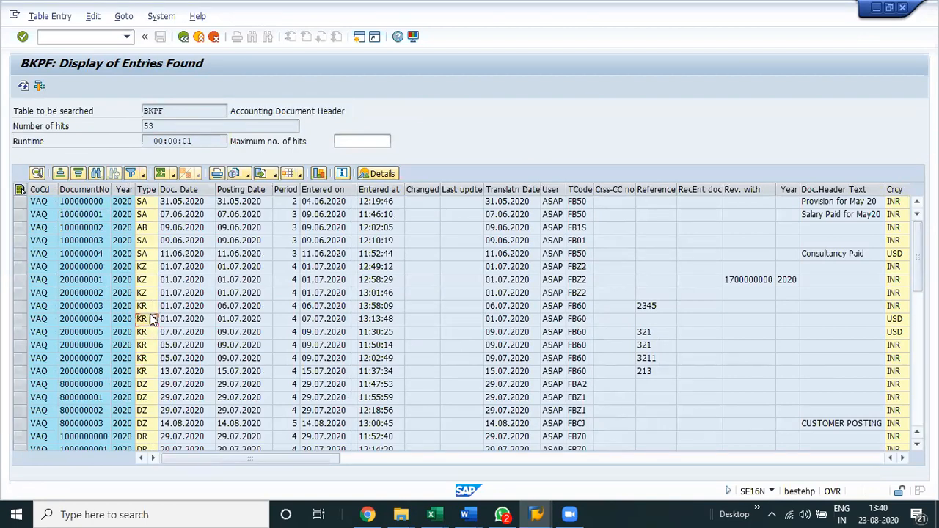
{"action": "left_click", "coordinate": [183, 306]}
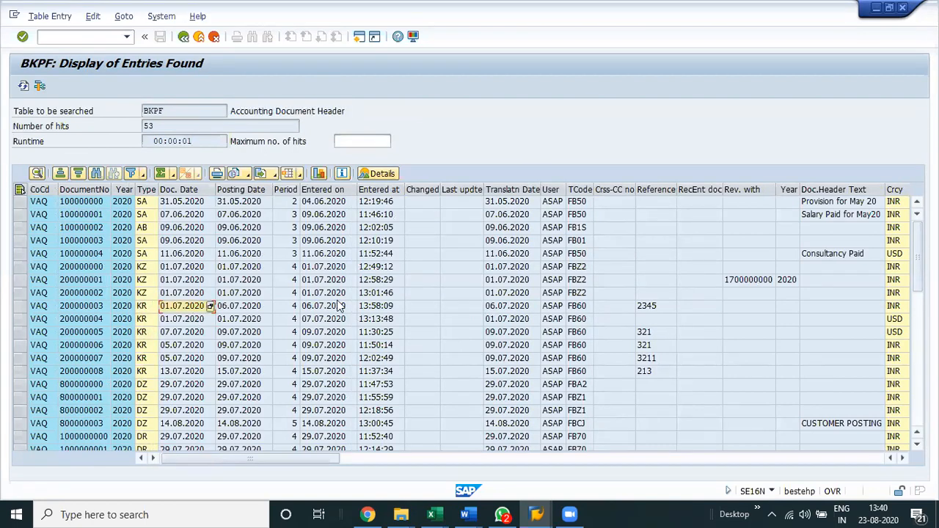
{"action": "key", "text": "Right"}
{"action": "key", "text": "Right"}
{"action": "key", "text": "Right"}
{"action": "key", "text": "Right"}
{"action": "key", "text": "Right"}
{"action": "key", "text": "Right"}
{"action": "key", "text": "Right"}
{"action": "key", "text": "Right"}
{"action": "key", "text": "Right"}
{"action": "key", "text": "Right"}
{"action": "key", "text": "Right"}
{"action": "key", "text": "Right"}
{"action": "key", "text": "Right"}
{"action": "key", "text": "Right"}
{"action": "key", "text": "Right"}
{"action": "key", "text": "Right"}
{"action": "key", "text": "Right"}
{"action": "key", "text": "Right"}
{"action": "key", "text": "Right"}
{"action": "key", "text": "Right"}
{"action": "key", "text": "Right"}
{"action": "key", "text": "Right"}
{"action": "key", "text": "Right"}
{"action": "key", "text": "Right"}
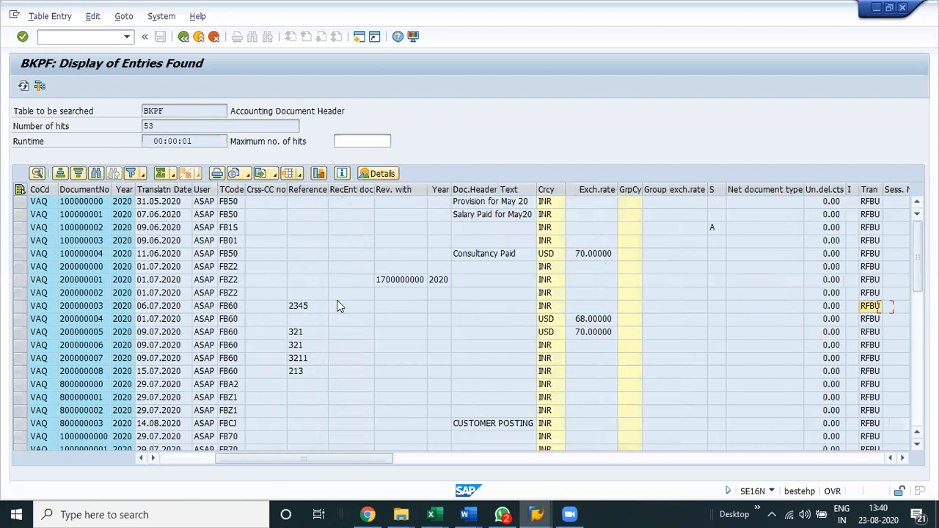
{"action": "key", "text": "Right"}
{"action": "key", "text": "Right"}
{"action": "key", "text": "Right"}
{"action": "key", "text": "Right"}
{"action": "key", "text": "Right"}
{"action": "key", "text": "Right"}
{"action": "key", "text": "Right"}
{"action": "key", "text": "Right"}
{"action": "key", "text": "Right"}
{"action": "key", "text": "Right"}
{"action": "key", "text": "Right"}
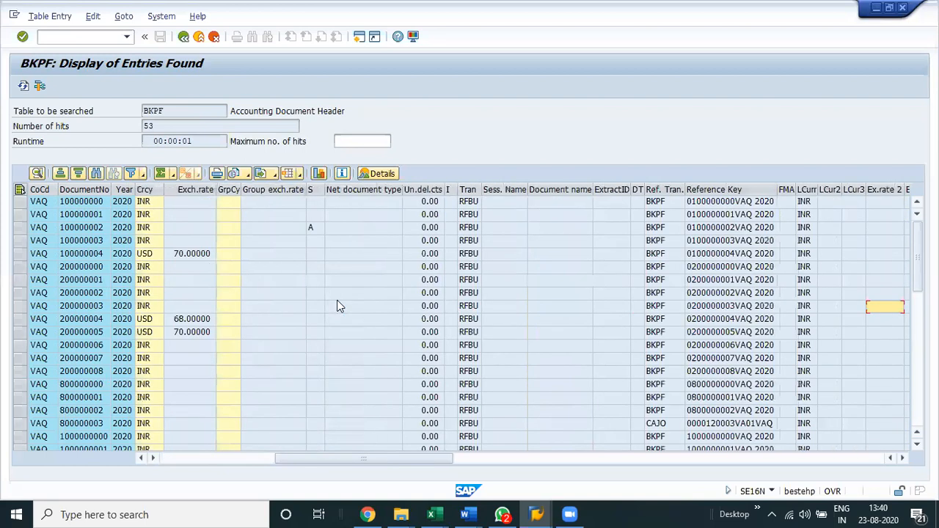
{"action": "key", "text": "Right"}
{"action": "key", "text": "Right"}
{"action": "key", "text": "Right"}
{"action": "key", "text": "Right"}
{"action": "key", "text": "Right"}
{"action": "key", "text": "Right"}
{"action": "key", "text": "Right"}
{"action": "key", "text": "Right"}
{"action": "key", "text": "Right"}
{"action": "key", "text": "Right"}
{"action": "key", "text": "Right"}
{"action": "key", "text": "Right"}
{"action": "key", "text": "Right"}
{"action": "key", "text": "Right"}
{"action": "key", "text": "Right"}
{"action": "key", "text": "Right"}
{"action": "key", "text": "Right"}
{"action": "key", "text": "Right"}
{"action": "key", "text": "Right"}
{"action": "key", "text": "Right"}
{"action": "key", "text": "Right"}
{"action": "key", "text": "Right"}
{"action": "key", "text": "Right"}
{"action": "key", "text": "Right"}
{"action": "key", "text": "Right"}
{"action": "key", "text": "Right"}
{"action": "key", "text": "Right"}
{"action": "key", "text": "Right"}
{"action": "key", "text": "Right"}
{"action": "key", "text": "Right"}
{"action": "key", "text": "Right"}
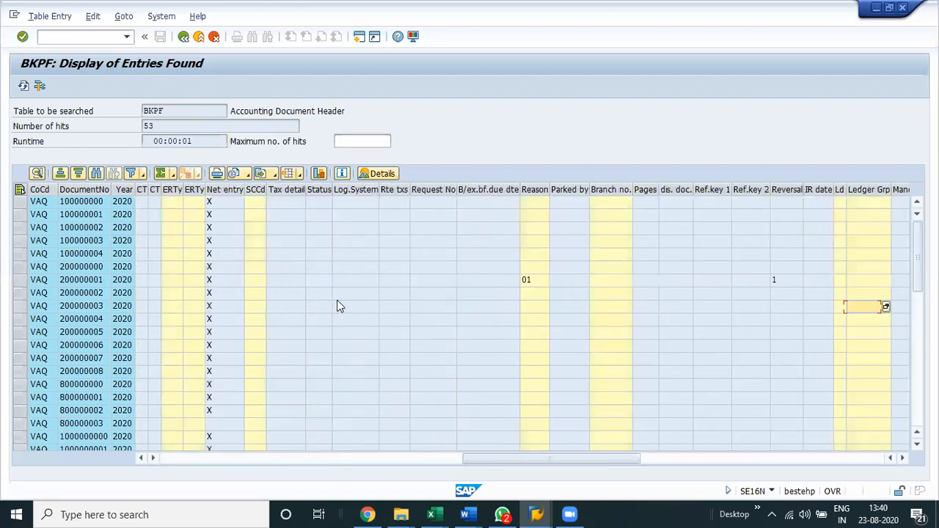
{"action": "key", "text": "Right"}
{"action": "key", "text": "Right"}
{"action": "key", "text": "Right"}
{"action": "key", "text": "Right"}
{"action": "key", "text": "Right"}
{"action": "key", "text": "Right"}
{"action": "key", "text": "Right"}
{"action": "key", "text": "Right"}
{"action": "key", "text": "Right"}
{"action": "key", "text": "Right"}
{"action": "key", "text": "Right"}
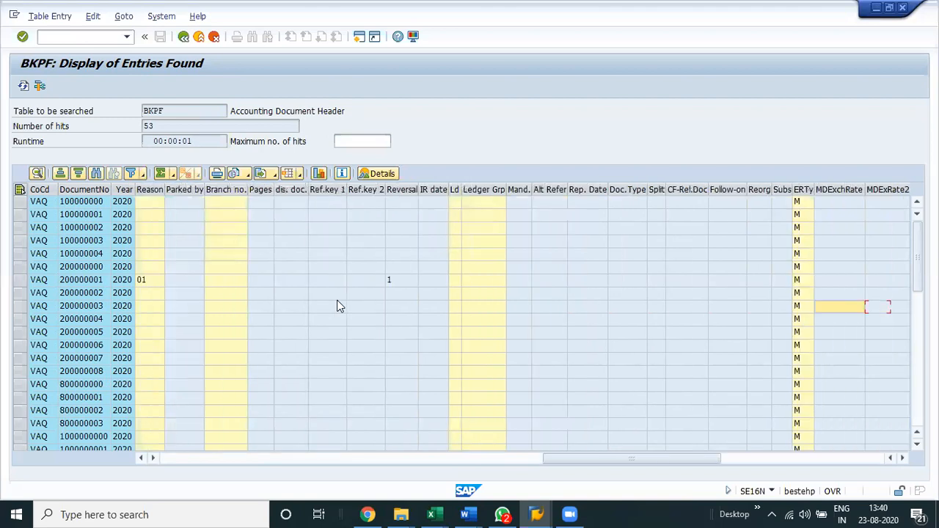
{"action": "key", "text": "Right"}
{"action": "key", "text": "Right"}
{"action": "key", "text": "Right"}
{"action": "key", "text": "Right"}
{"action": "key", "text": "Right"}
{"action": "key", "text": "Right"}
{"action": "key", "text": "Right"}
{"action": "key", "text": "Right"}
{"action": "key", "text": "Right"}
{"action": "key", "text": "Right"}
{"action": "key", "text": "Right"}
{"action": "key", "text": "Right"}
{"action": "key", "text": "Right"}
{"action": "key", "text": "Right"}
{"action": "key", "text": "Right"}
{"action": "key", "text": "Right"}
{"action": "key", "text": "Right"}
{"action": "key", "text": "Right"}
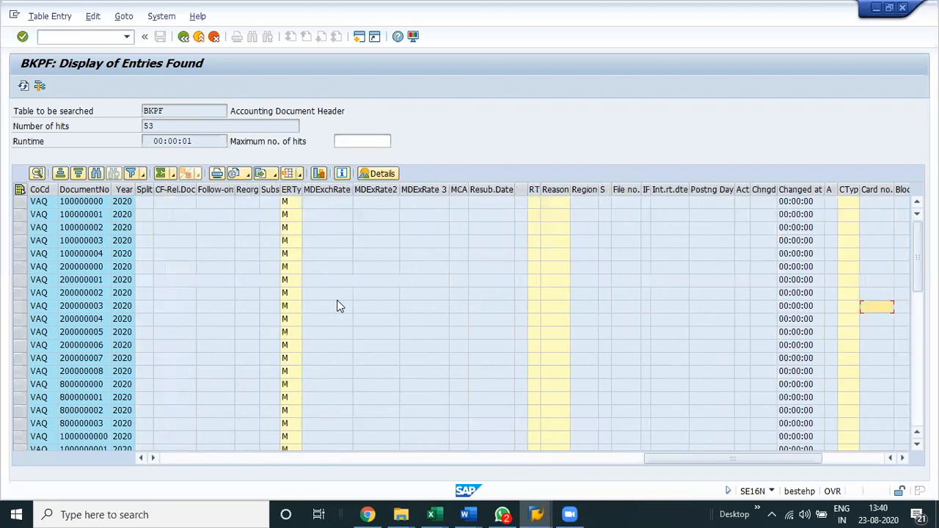
Return to the first BKPF columns and review the dates, transaction codes and header texts down through the entries.
{"action": "key", "text": "Right"}
{"action": "key", "text": "Right"}
{"action": "key", "text": "Right"}
{"action": "key", "text": "Right"}
{"action": "key", "text": "Right"}
{"action": "key", "text": "Right"}
{"action": "key", "text": "Right"}
{"action": "key", "text": "Right"}
{"action": "key", "text": "Right"}
{"action": "key", "text": "Right"}
{"action": "key", "text": "Down"}
{"action": "key", "text": "Down"}
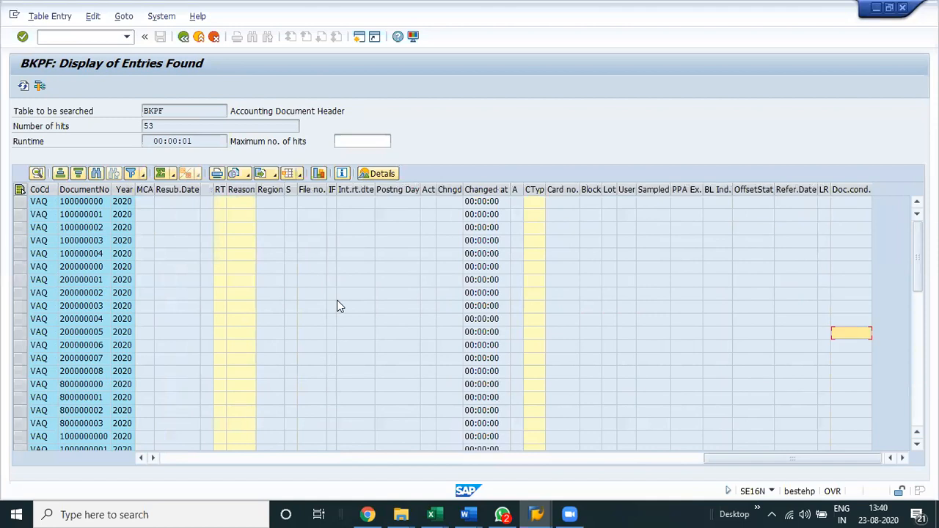
{"action": "key", "text": "Up"}
{"action": "key", "text": "Home"}
{"action": "key", "text": "Right"}
{"action": "key", "text": "Right"}
{"action": "key", "text": "Right"}
{"action": "key", "text": "Right"}
{"action": "key", "text": "Right"}
{"action": "key", "text": "Right"}
{"action": "key", "text": "Right"}
{"action": "key", "text": "Right"}
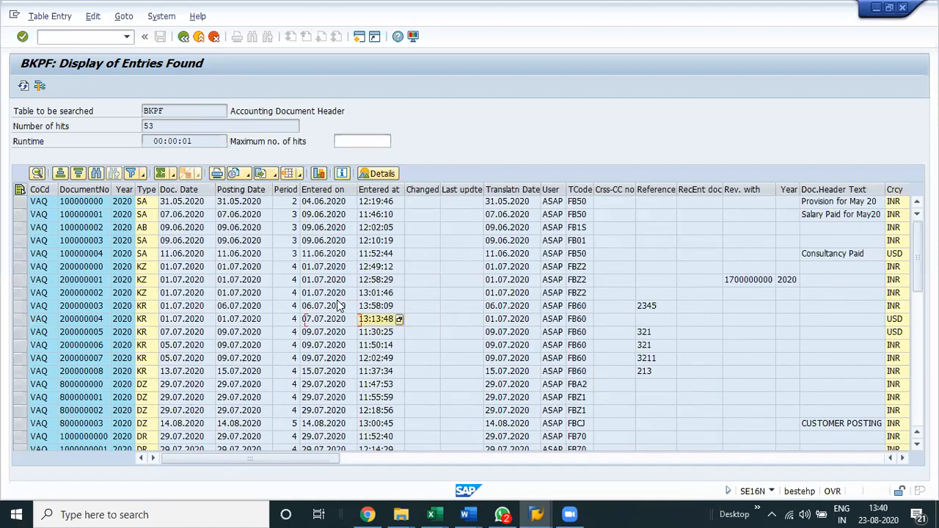
{"action": "key", "text": "Right"}
{"action": "key", "text": "Right"}
{"action": "key", "text": "Right"}
{"action": "key", "text": "Right"}
{"action": "key", "text": "Right"}
{"action": "key", "text": "Right"}
{"action": "key", "text": "Right"}
{"action": "key", "text": "Right"}
{"action": "key", "text": "Right"}
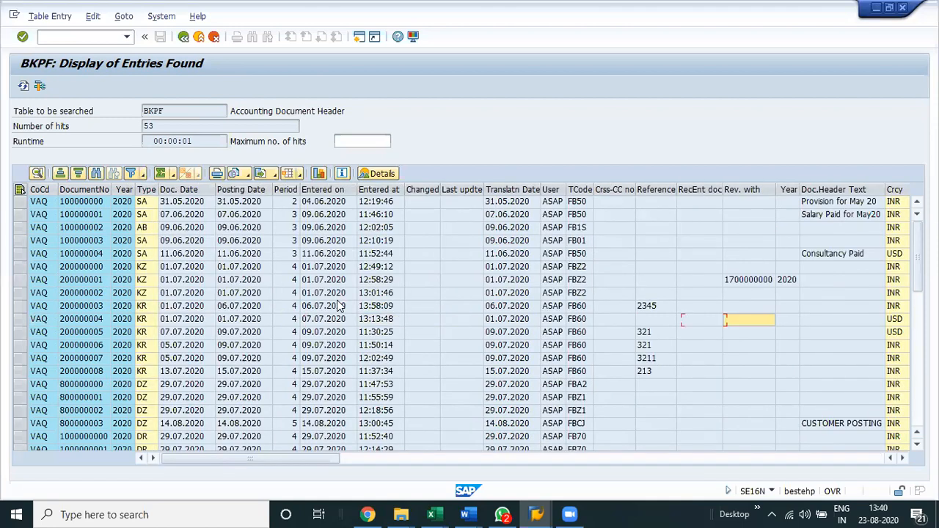
{"action": "key", "text": "Right"}
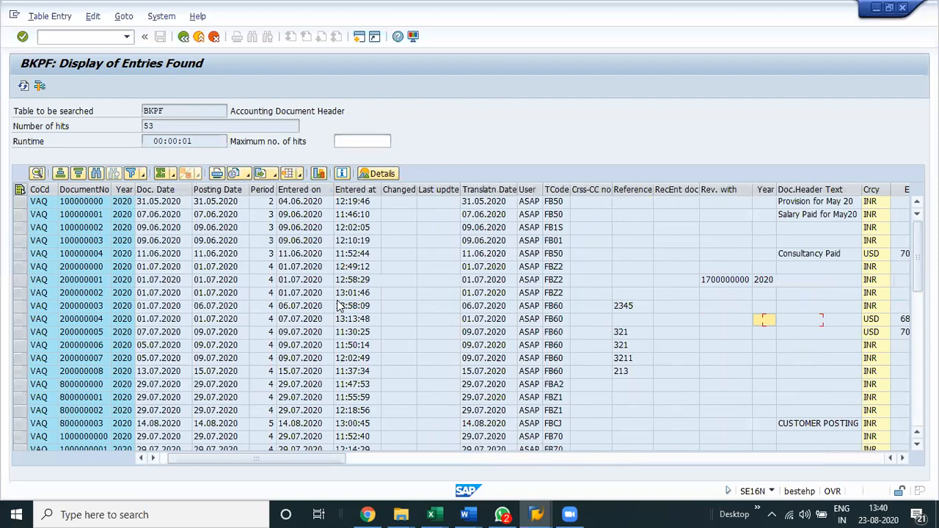
{"action": "key", "text": "Up"}
{"action": "key", "text": "Left"}
{"action": "key", "text": "Left"}
{"action": "key", "text": "Left"}
{"action": "key", "text": "Left"}
{"action": "key", "text": "Left"}
{"action": "key", "text": "Page_Down"}
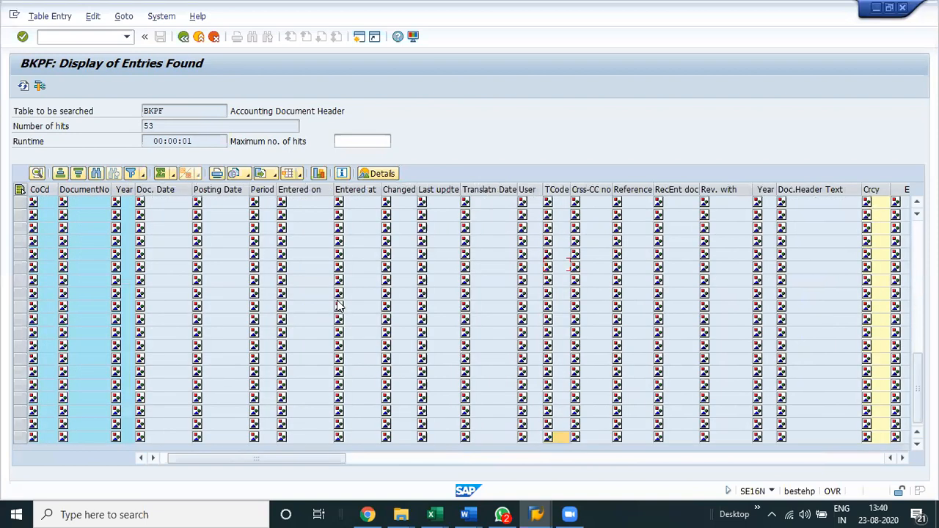
{"action": "key", "text": "ctrl+Up"}
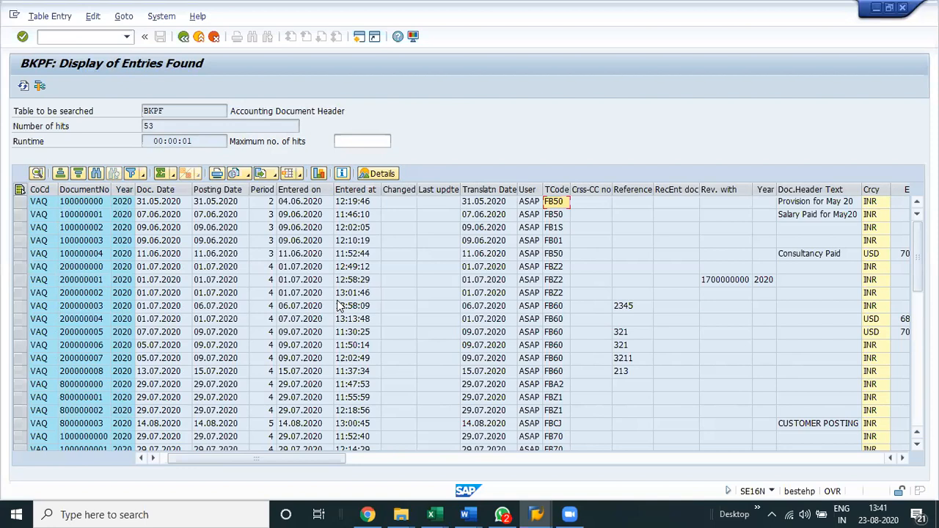
Switch to the Chrome browser.
{"action": "left_click", "coordinate": [375, 508]}
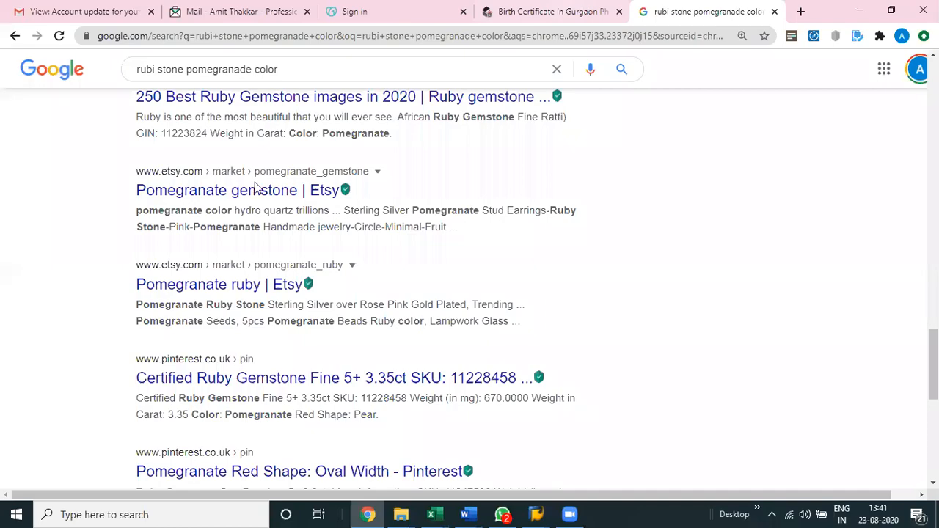